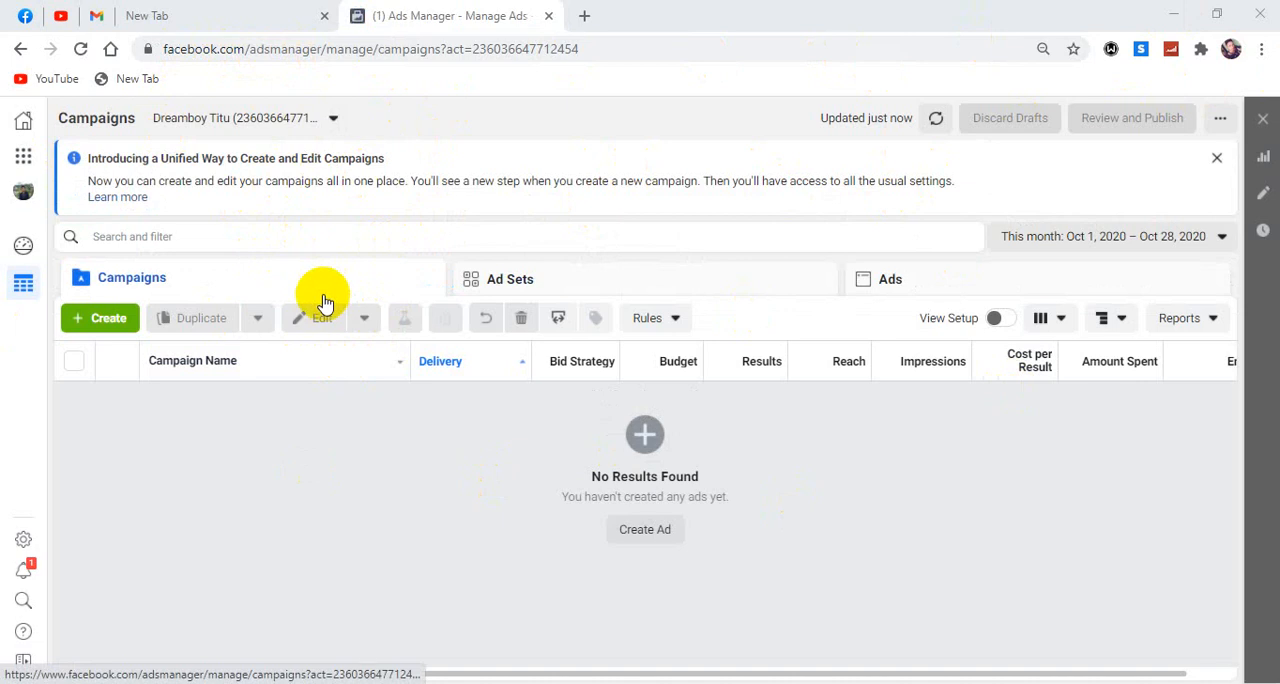
Start a new ad campaign and review the awareness, consideration and conversion objectives on offer.
click(107, 320)
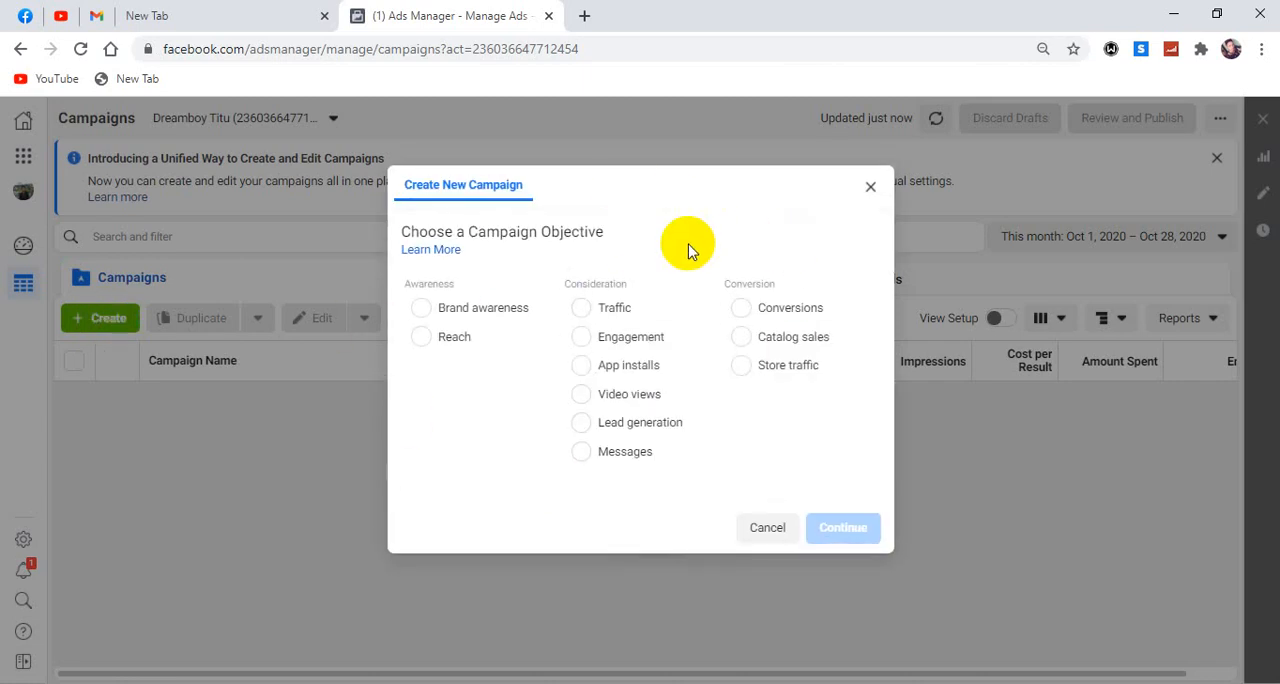
drag(403, 231, 612, 234)
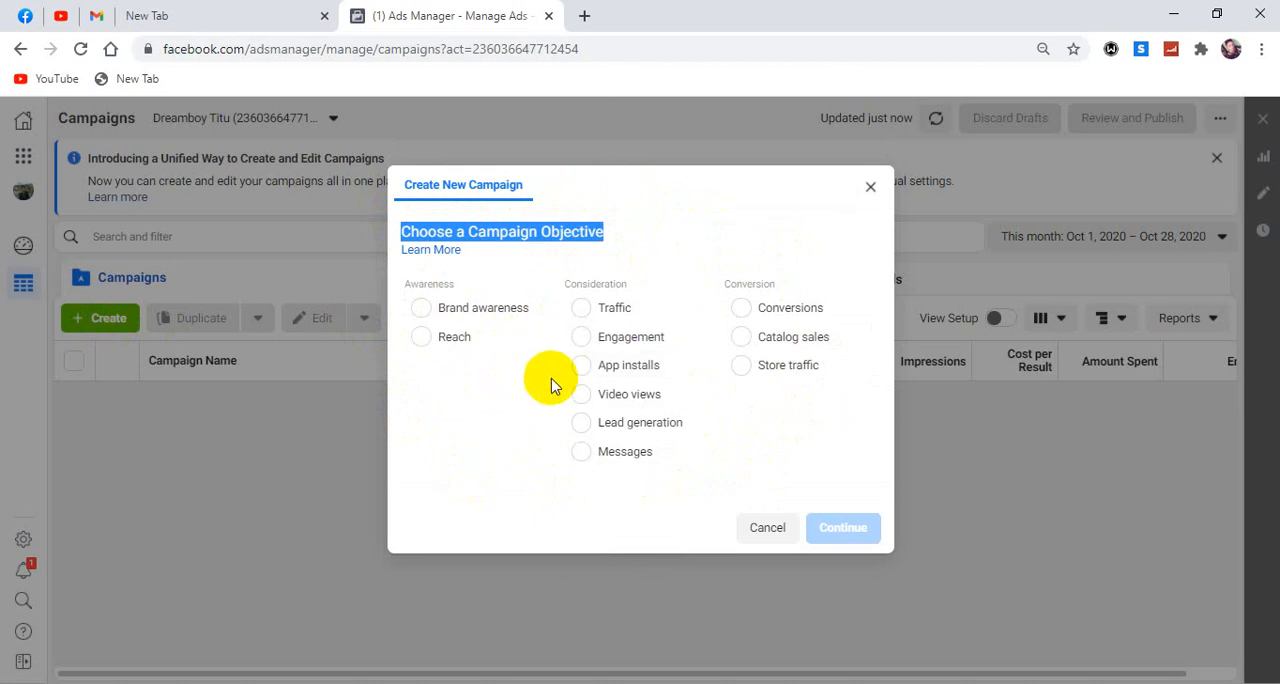
click(517, 239)
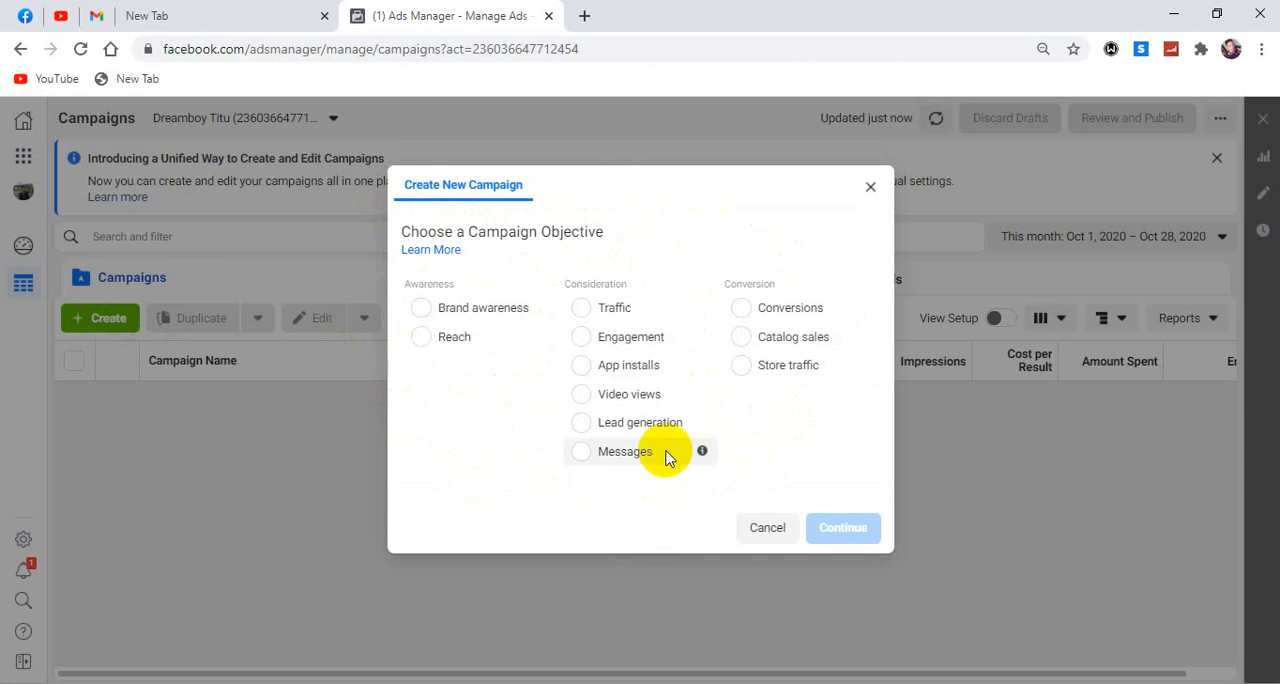
mouse_move(700, 342)
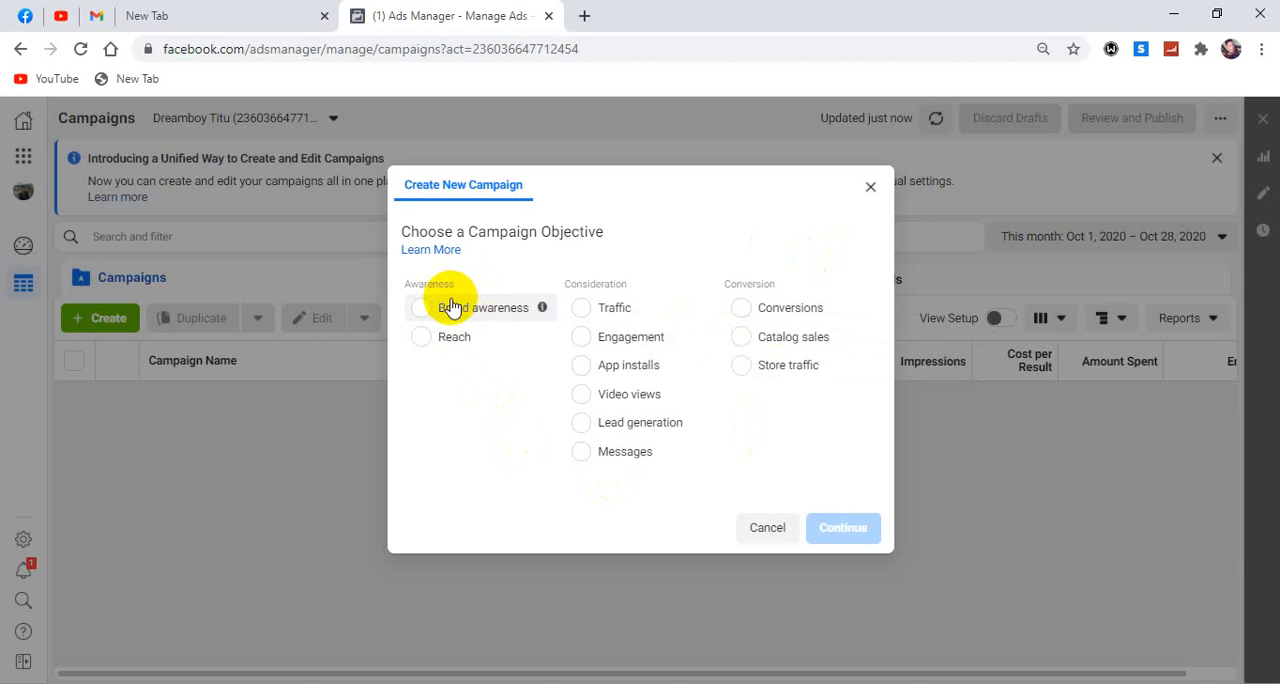
double_click(411, 283)
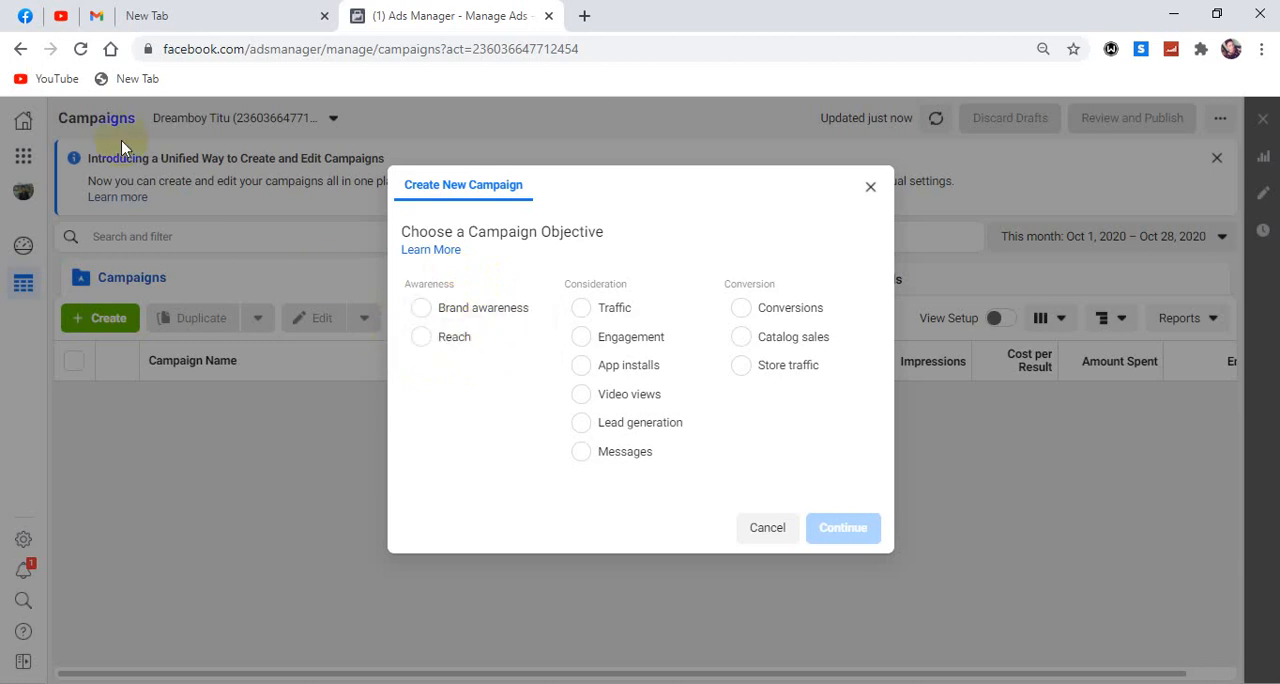
Switch to the Facebook home page and turn Dark Mode off in the display preferences.
click(24, 22)
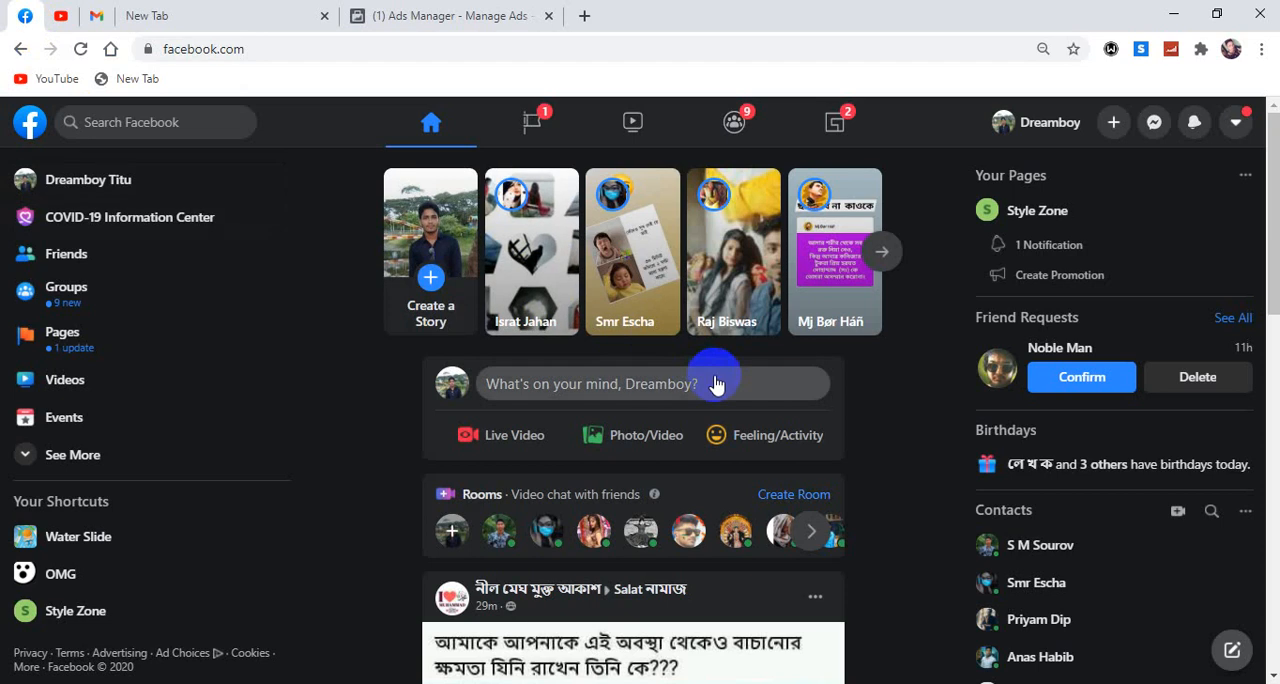
click(1234, 124)
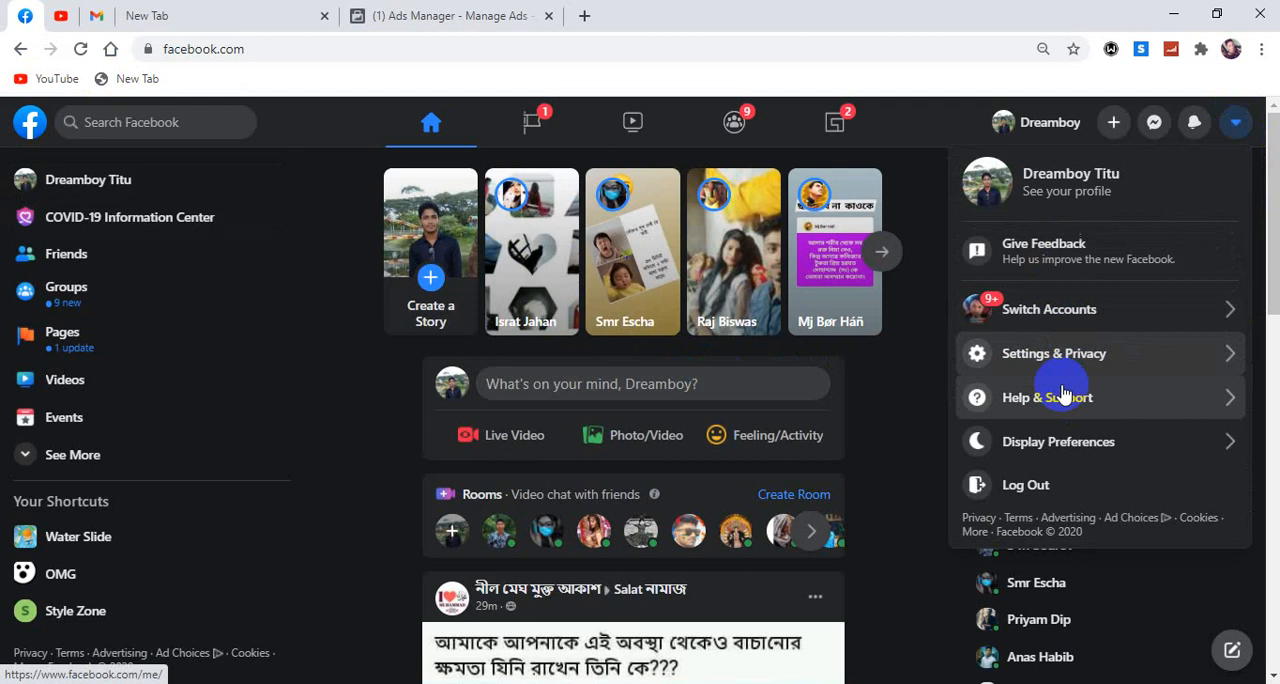
click(1068, 445)
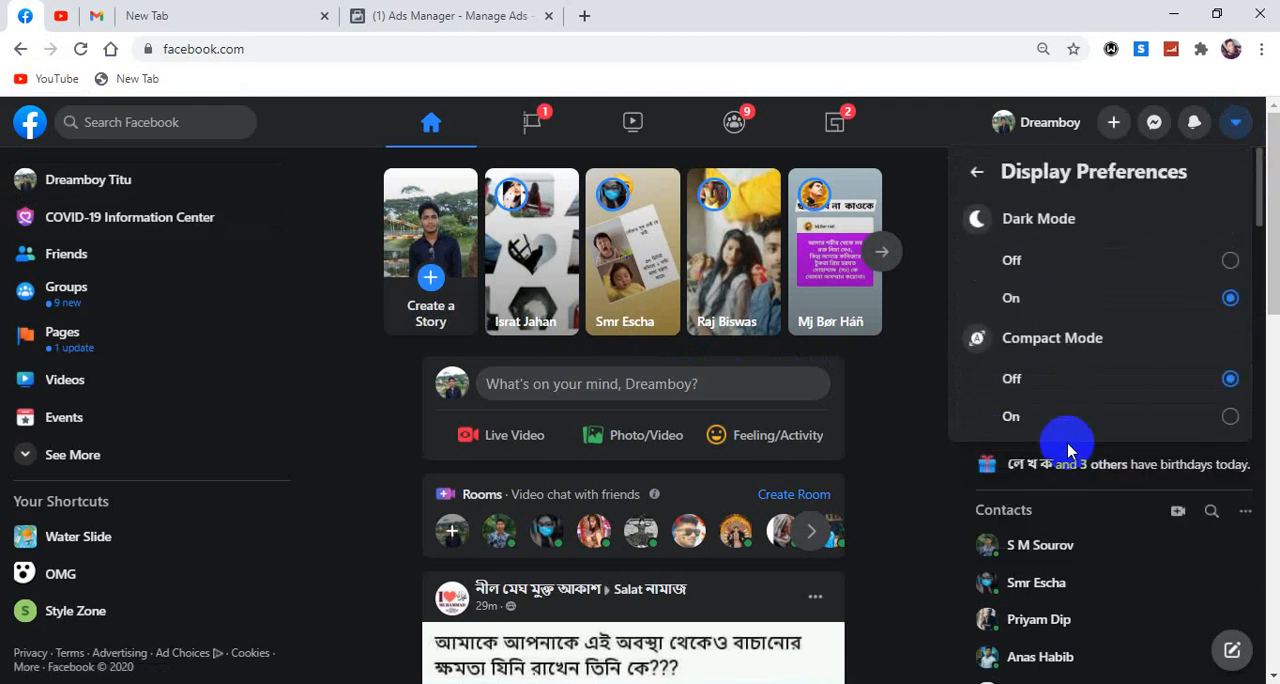
click(1020, 265)
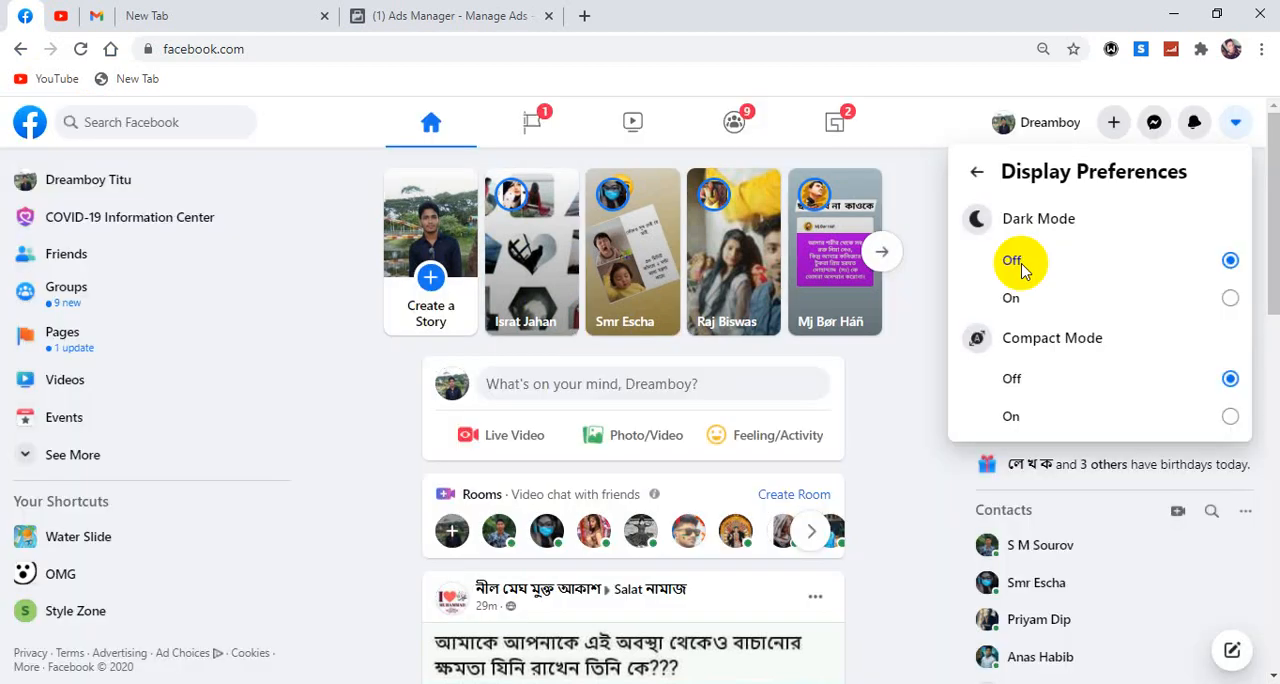
click(920, 332)
Browse the Facebook news feed and examine the kinds of posts and videos shown to a viewer.
scroll(920, 332, down, 5)
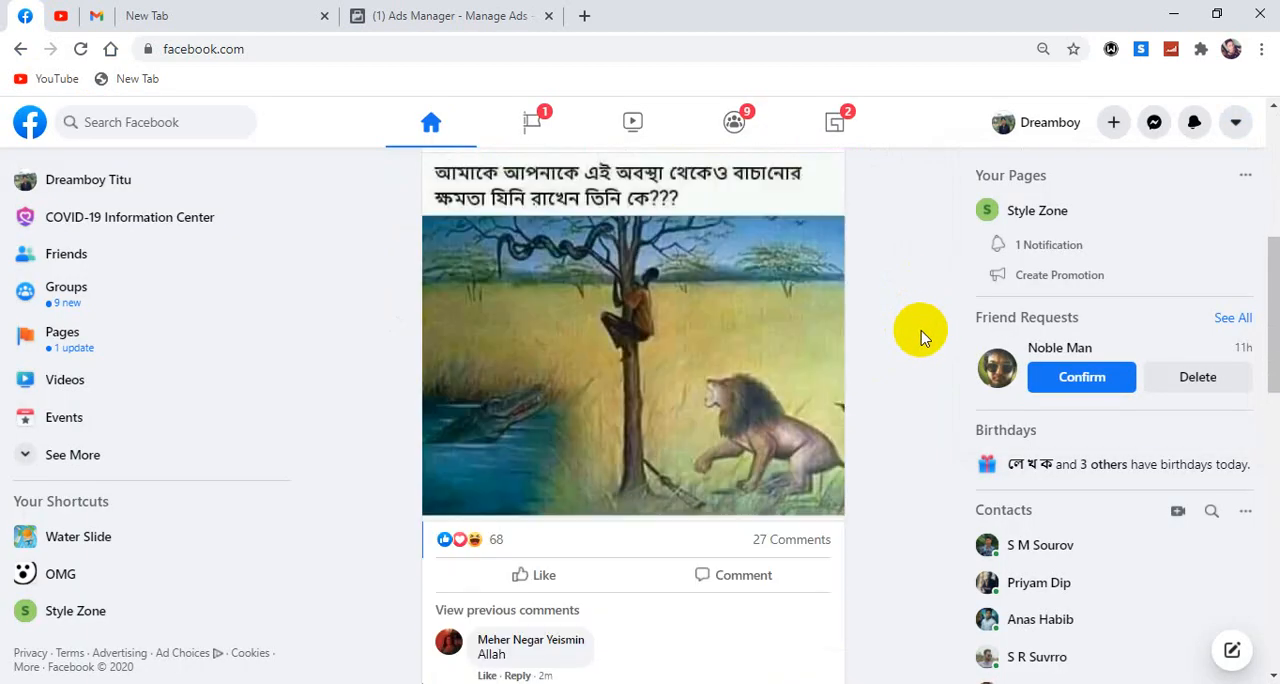
scroll(920, 337, down, 5)
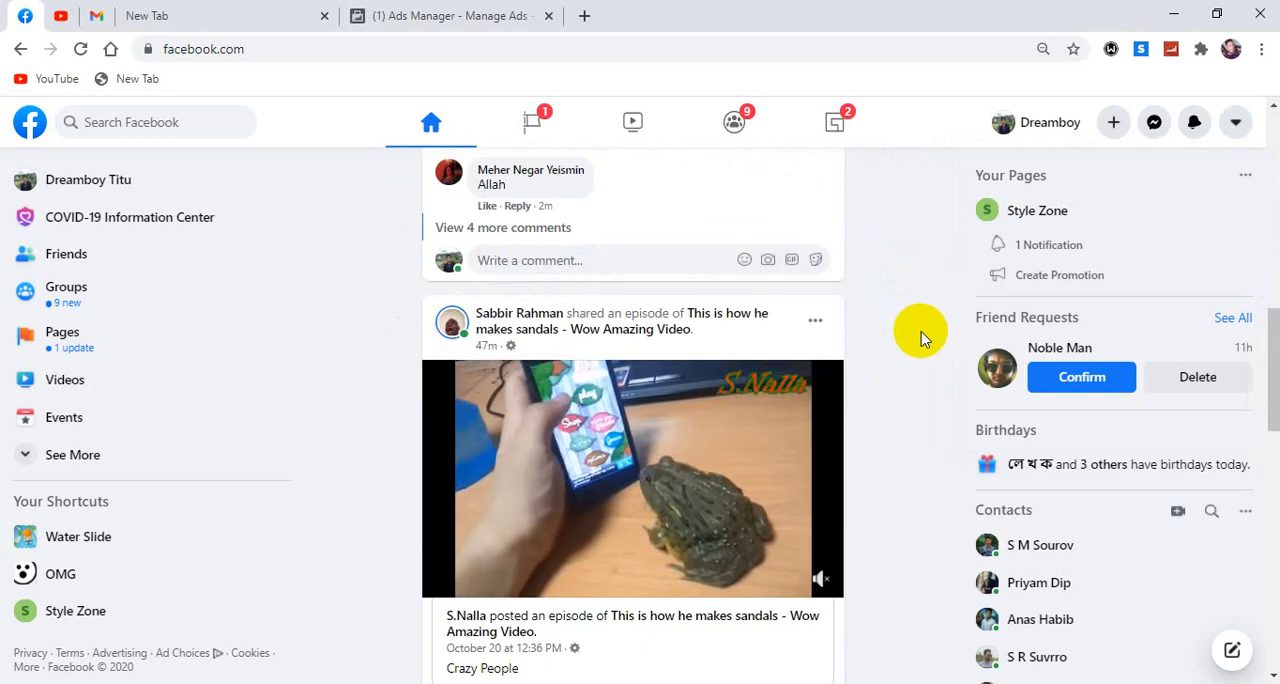
scroll(686, 350, down, 8)
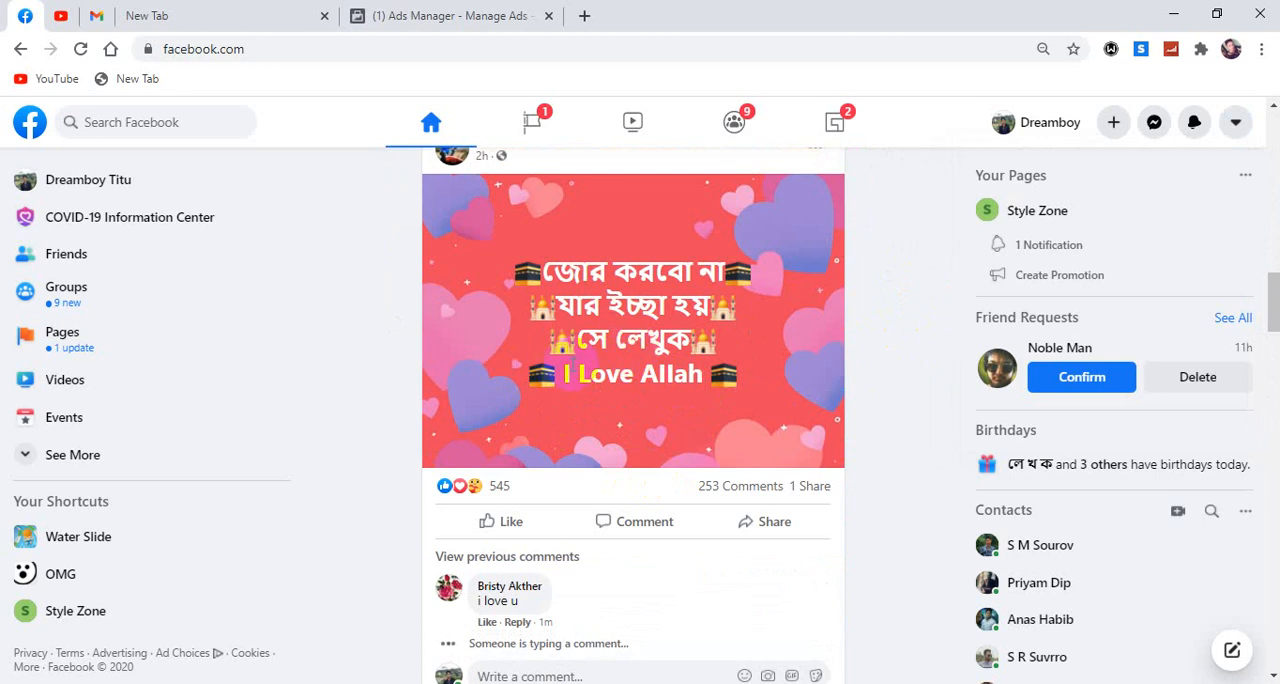
scroll(873, 511, up, 1)
scroll(873, 511, up, 2)
scroll(760, 490, down, 4)
scroll(713, 476, up, 1)
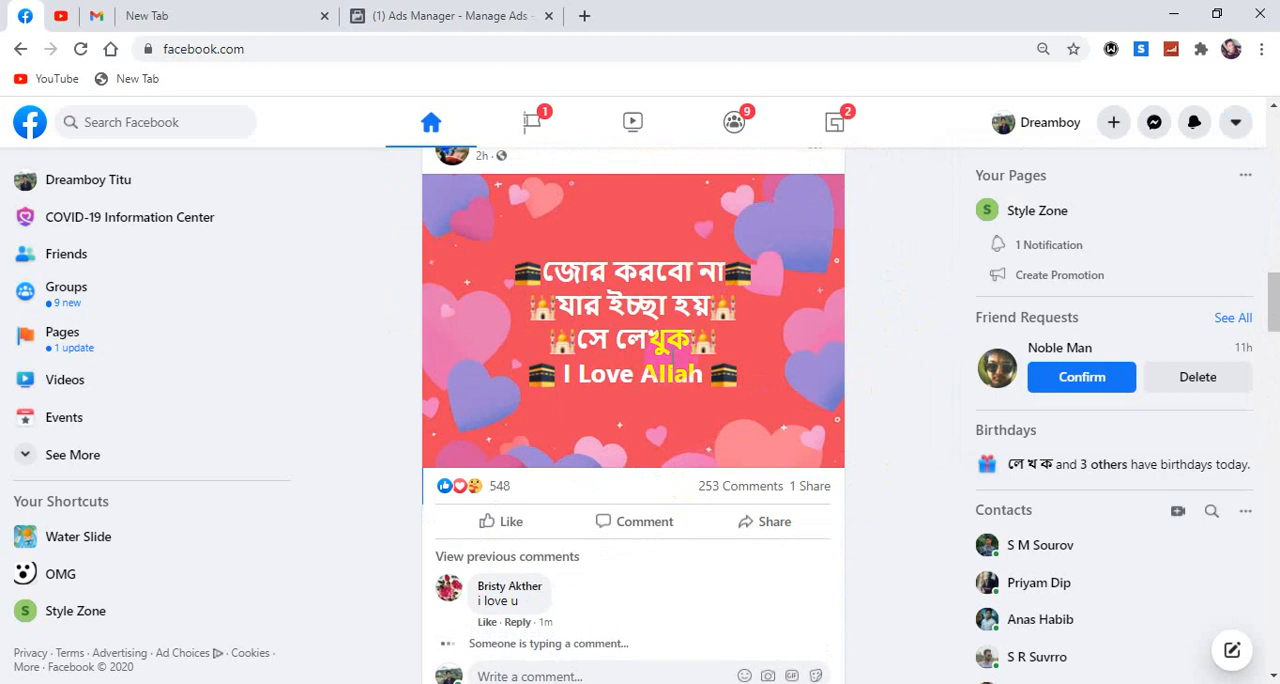
scroll(668, 321, up, 2)
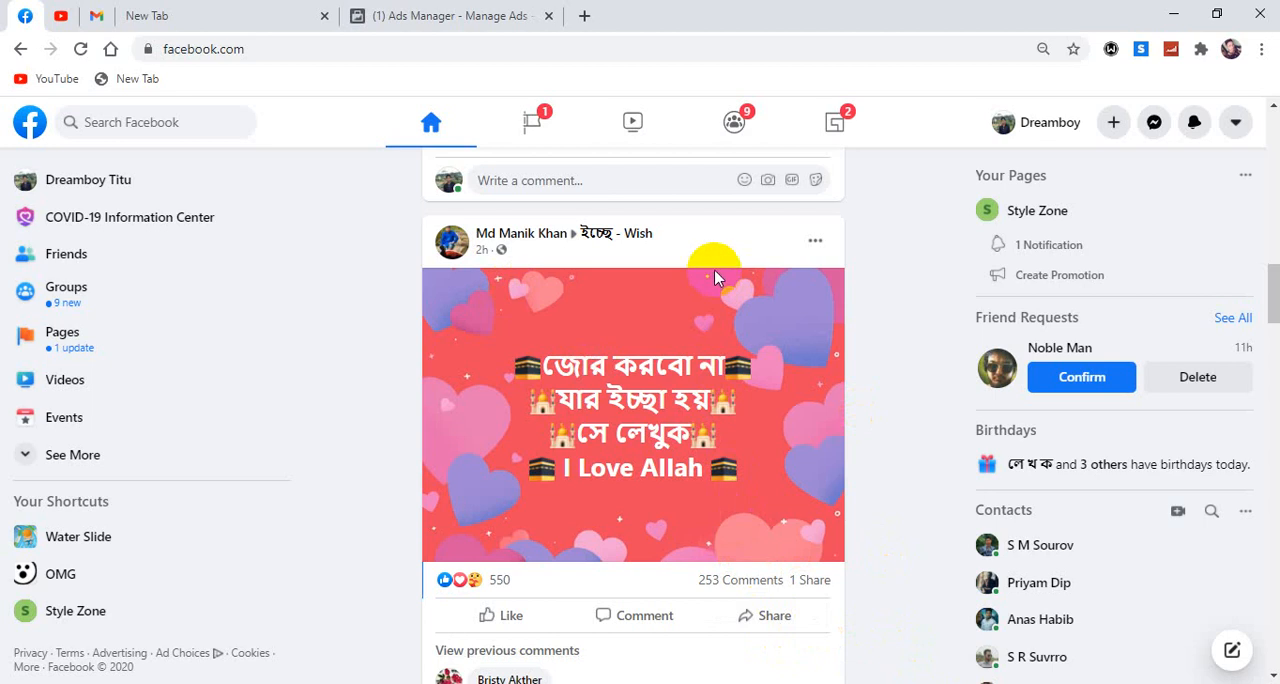
scroll(714, 269, down, 5)
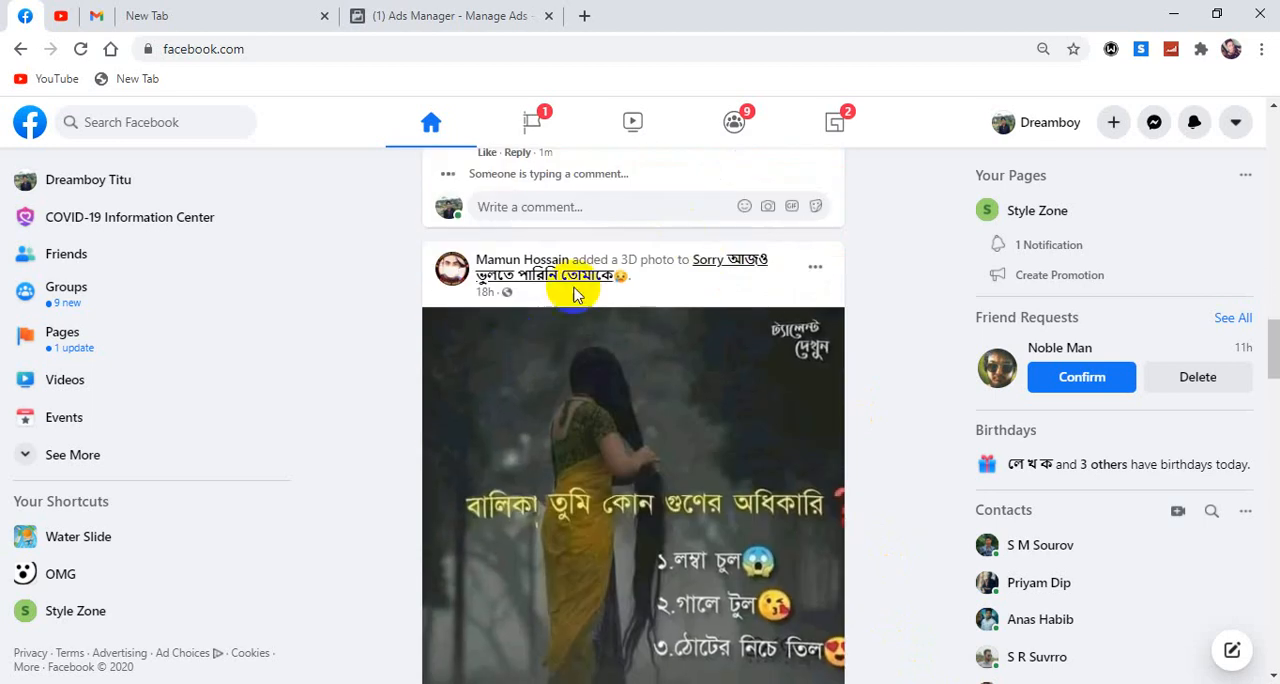
scroll(606, 260, down, 4)
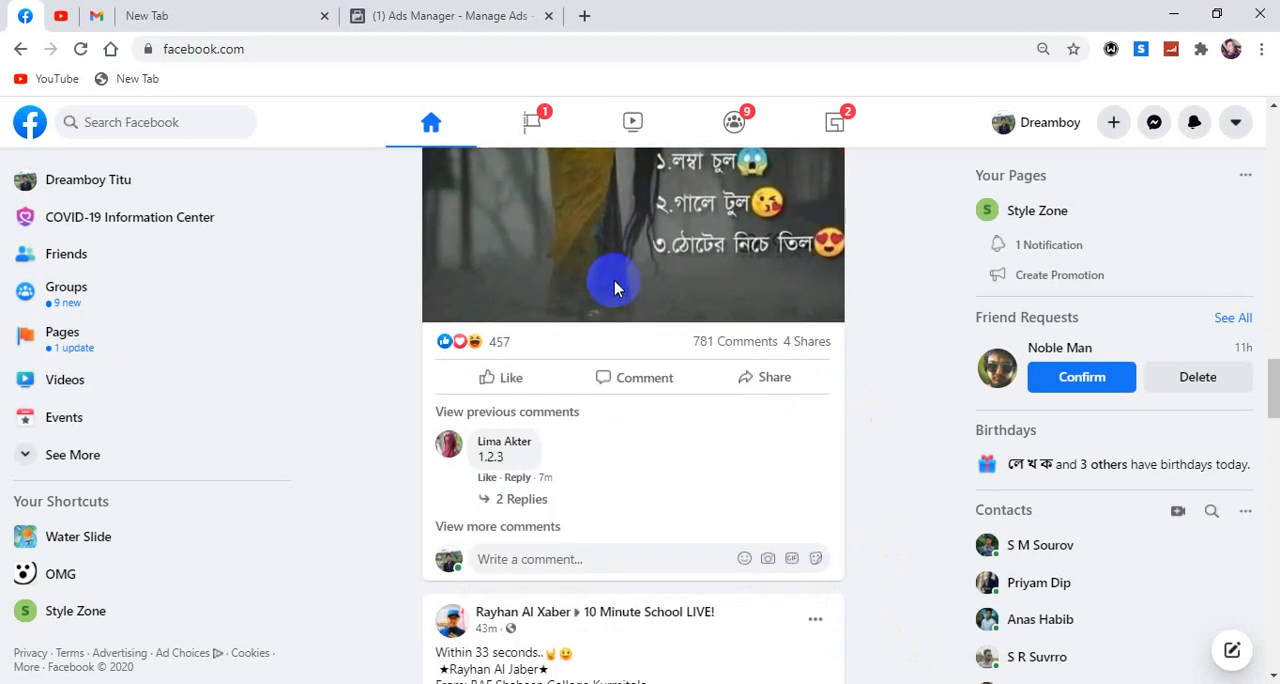
scroll(615, 289, down, 7)
scroll(615, 289, down, 6)
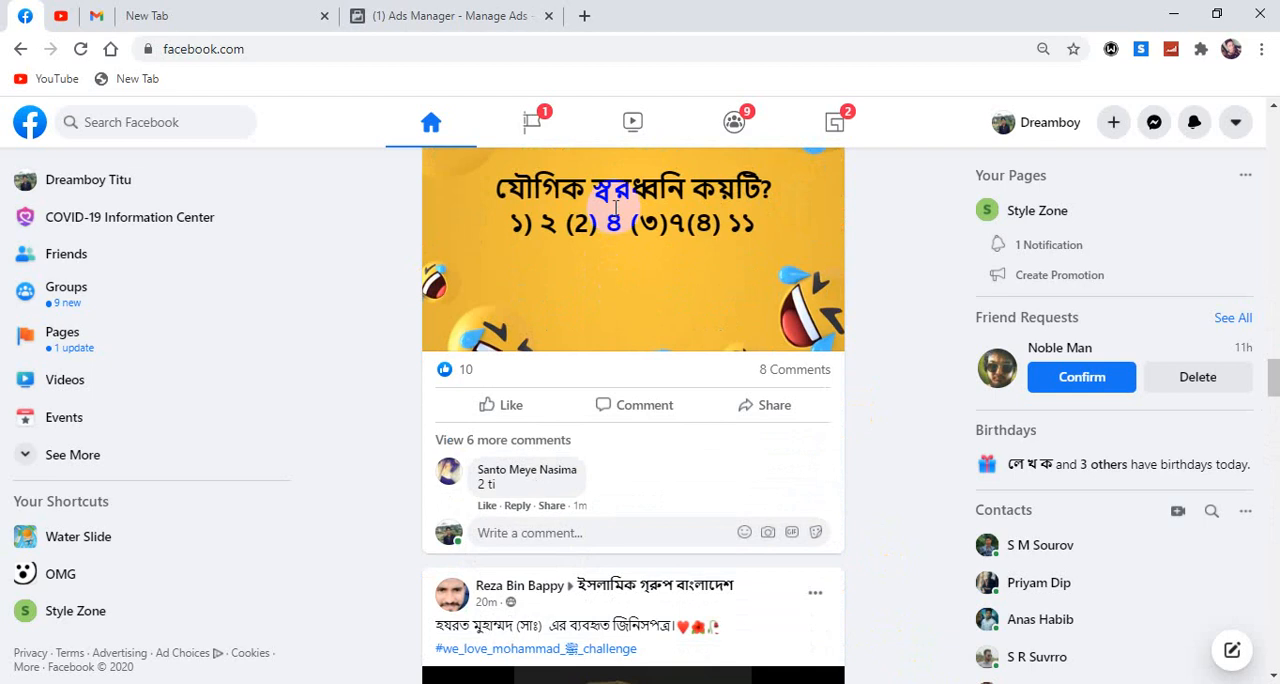
scroll(606, 200, up, 2)
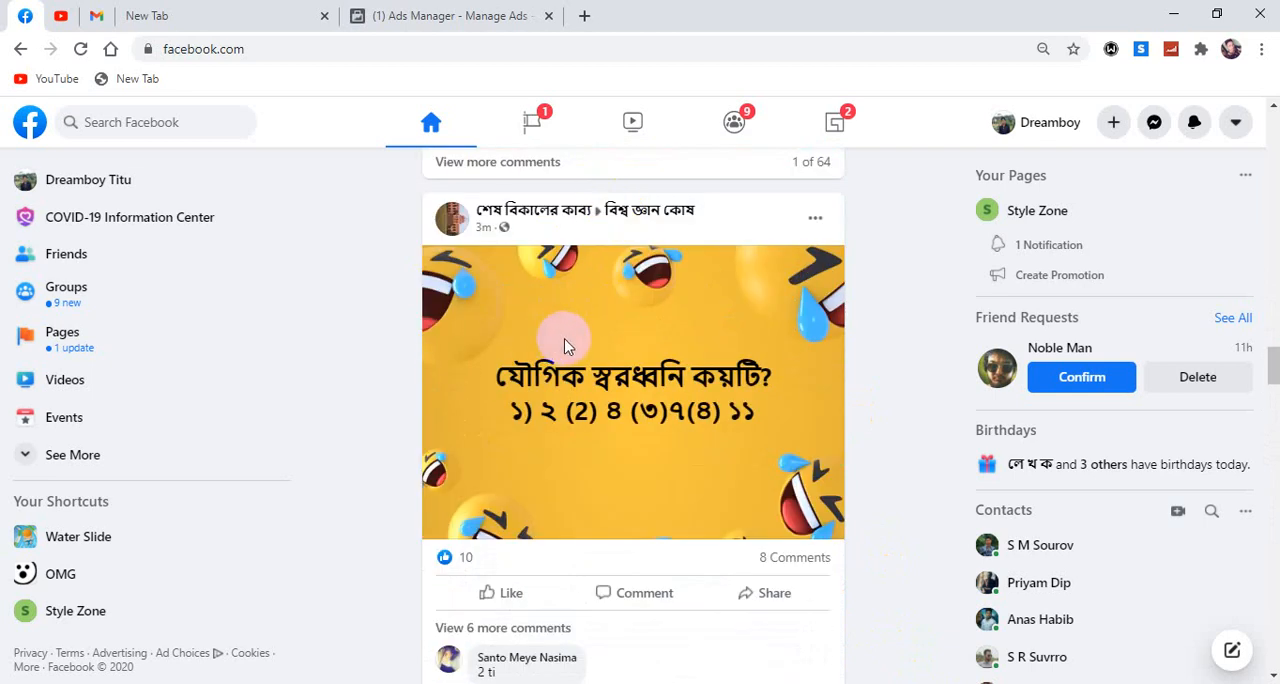
scroll(678, 365, down, 3)
scroll(680, 370, down, 7)
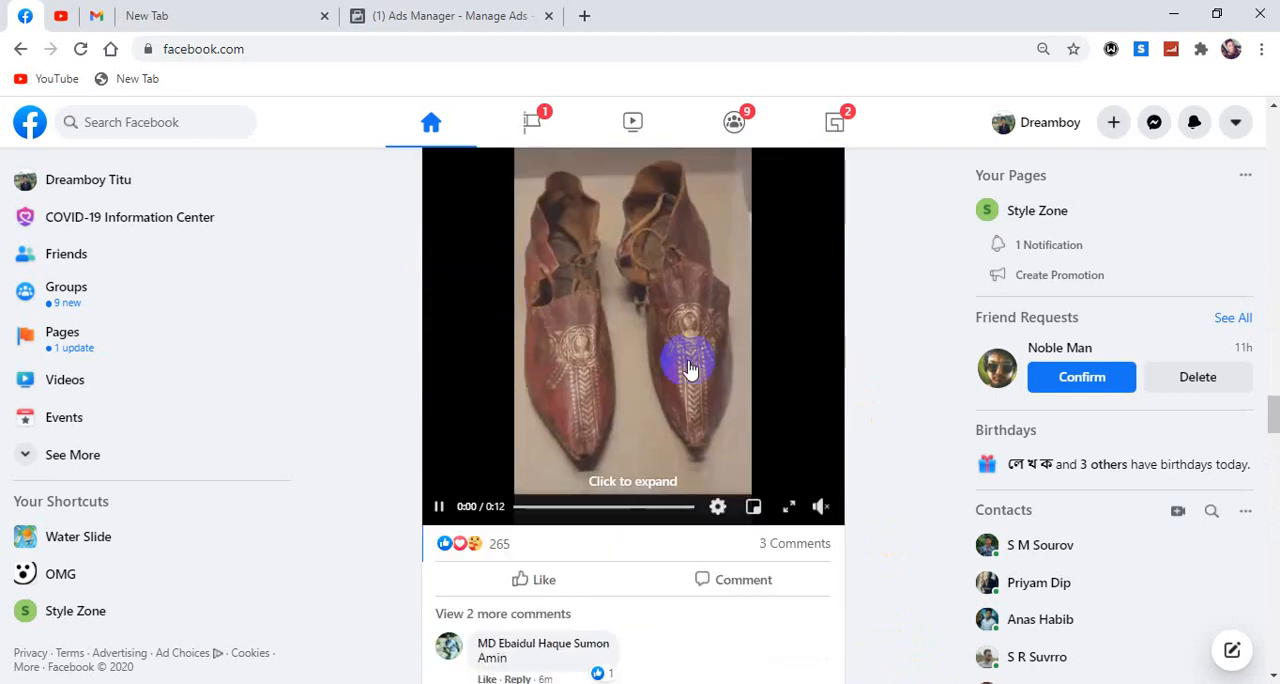
scroll(660, 380, down, 5)
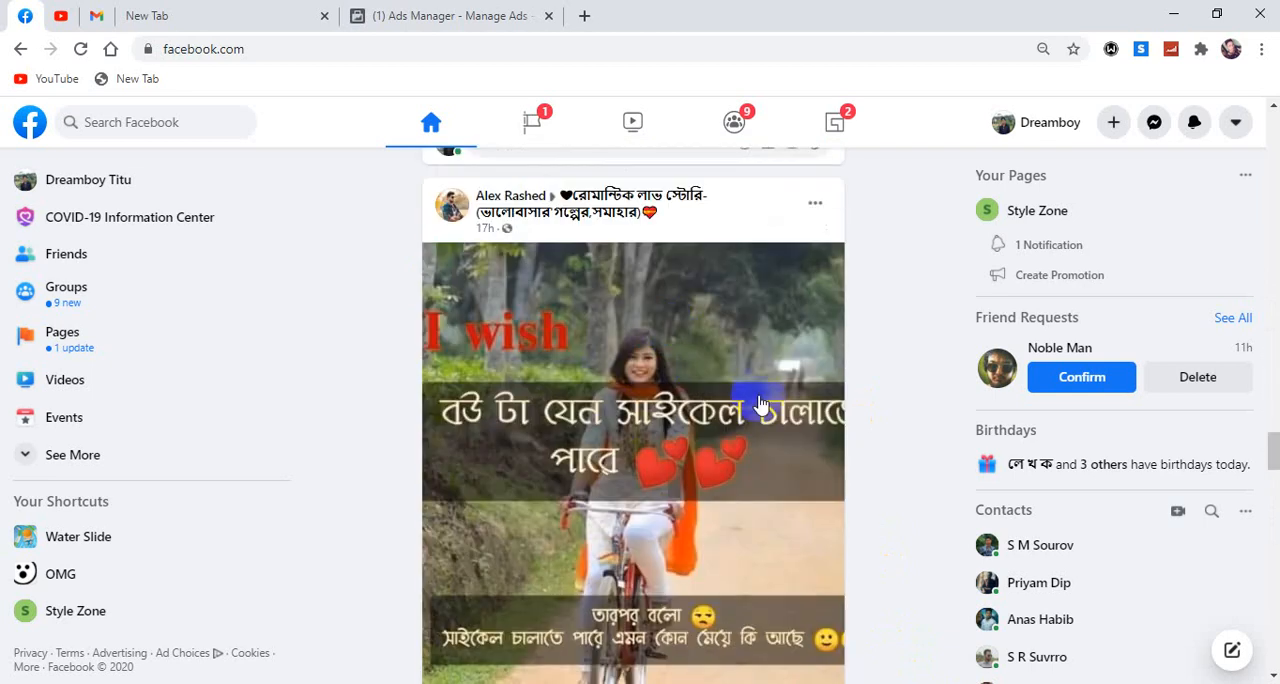
scroll(612, 437, down, 2)
scroll(612, 437, down, 6)
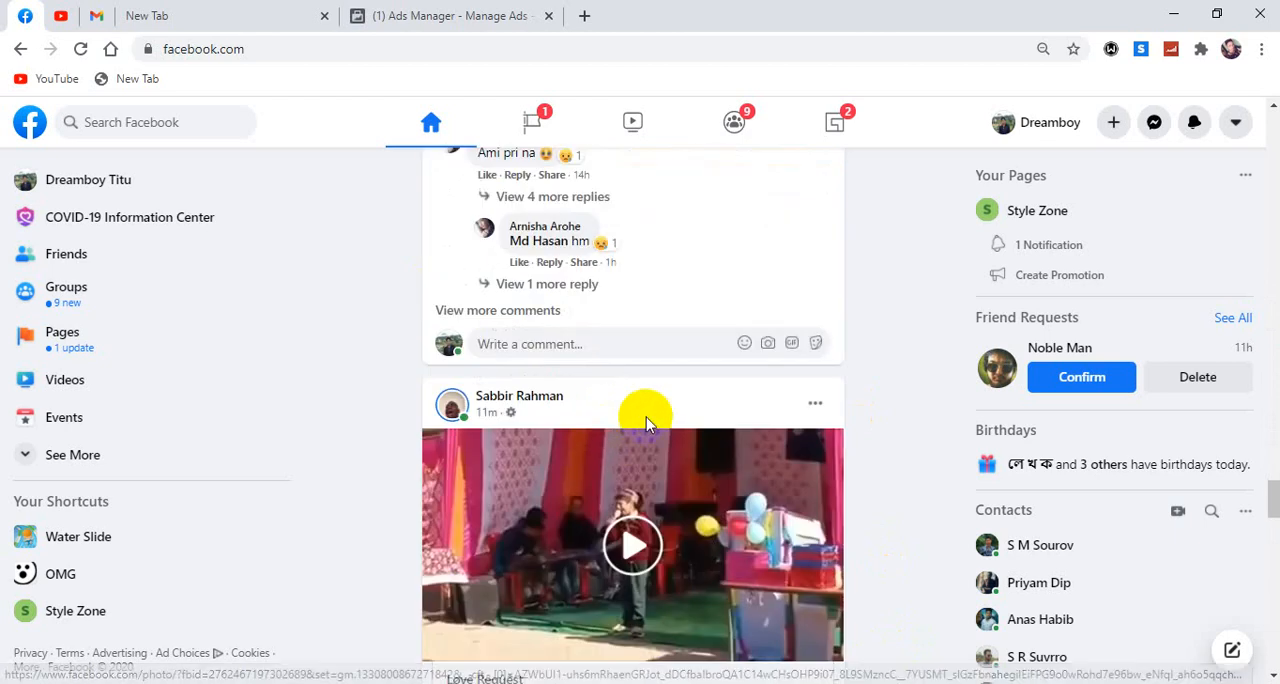
scroll(566, 412, down, 7)
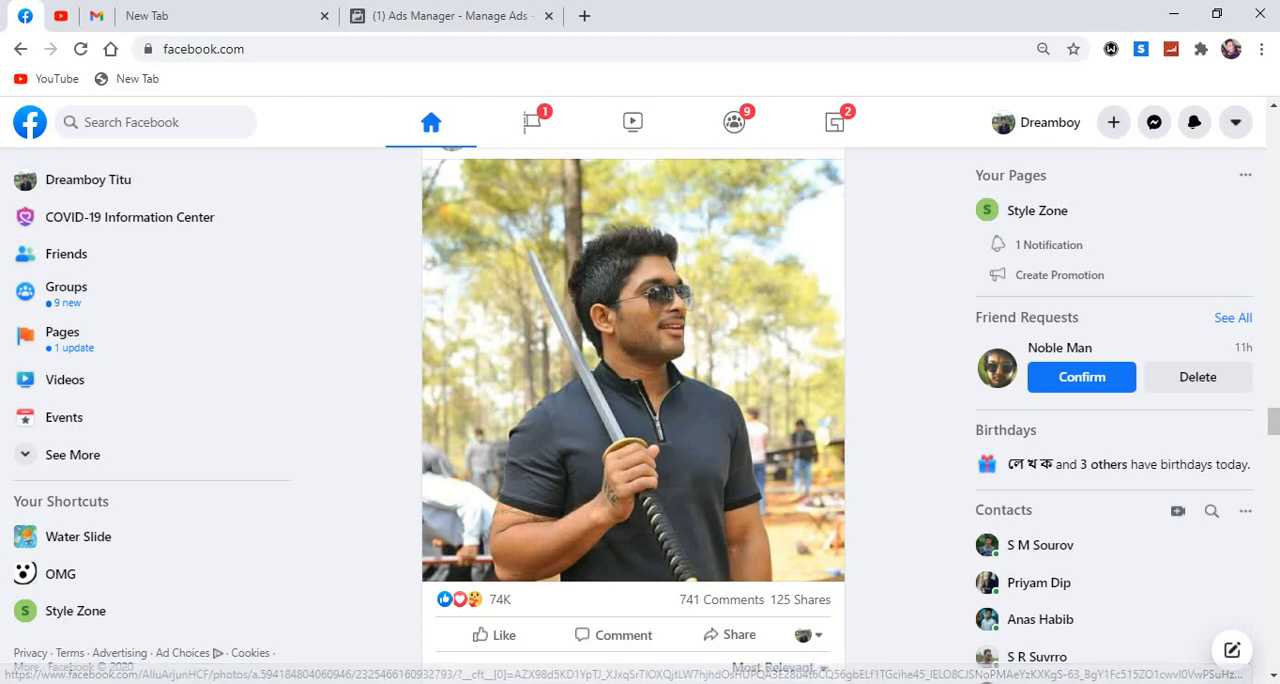
Check the campaign structure notes in the Facebook Paid Marketing Word document and return to the campaign objectives in Ads Manager.
key(alt+Tab)
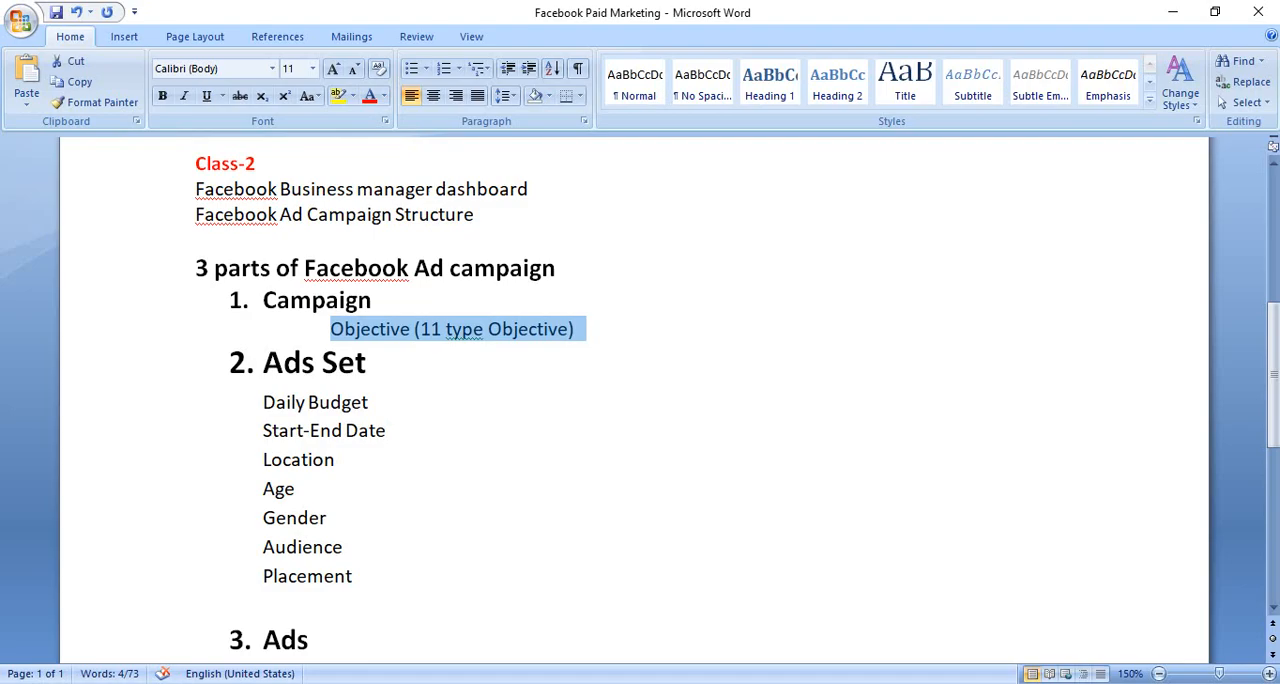
click(460, 365)
key(alt+Tab)
click(455, 16)
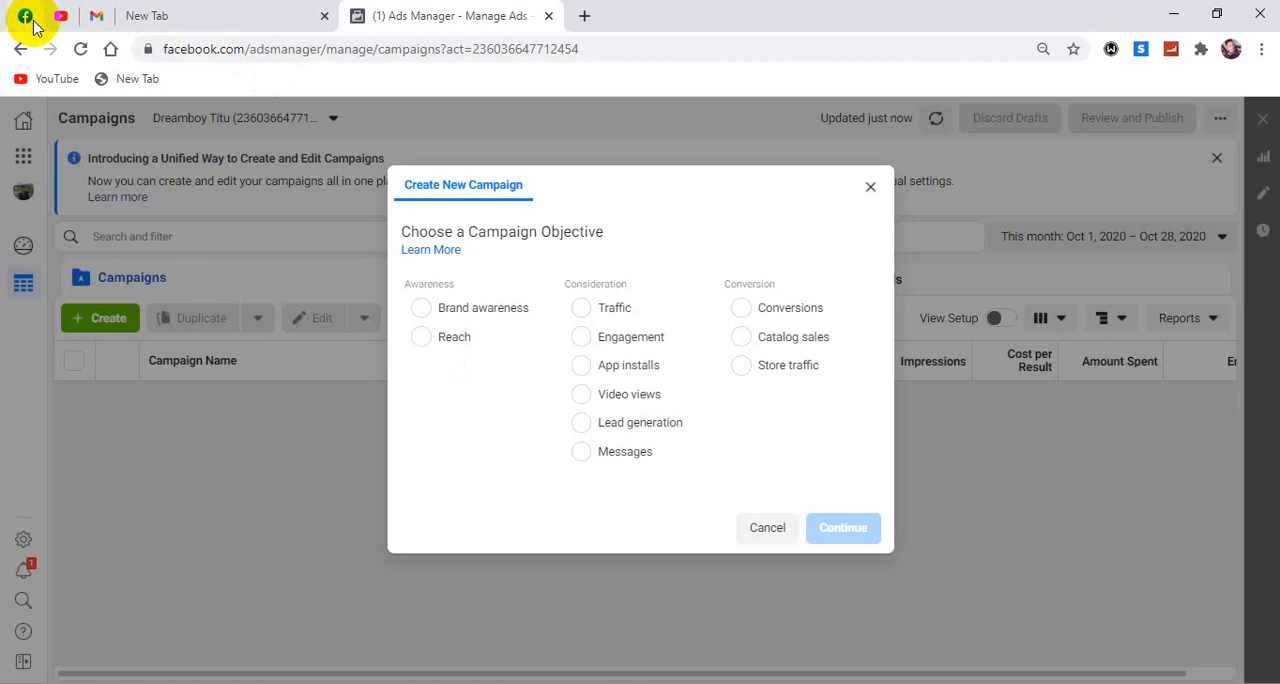
Go back to the Facebook feed to examine further posts, closing the chat window that pops up.
click(25, 15)
scroll(663, 286, down, 15)
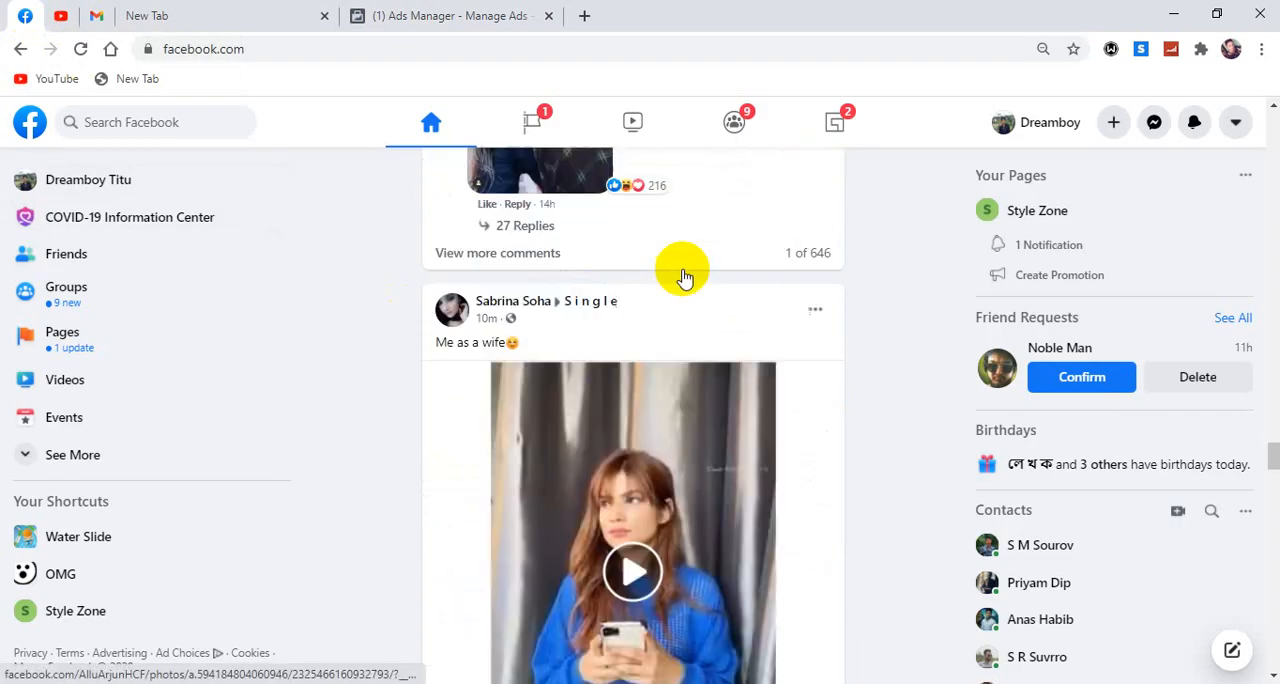
scroll(680, 274, down, 20)
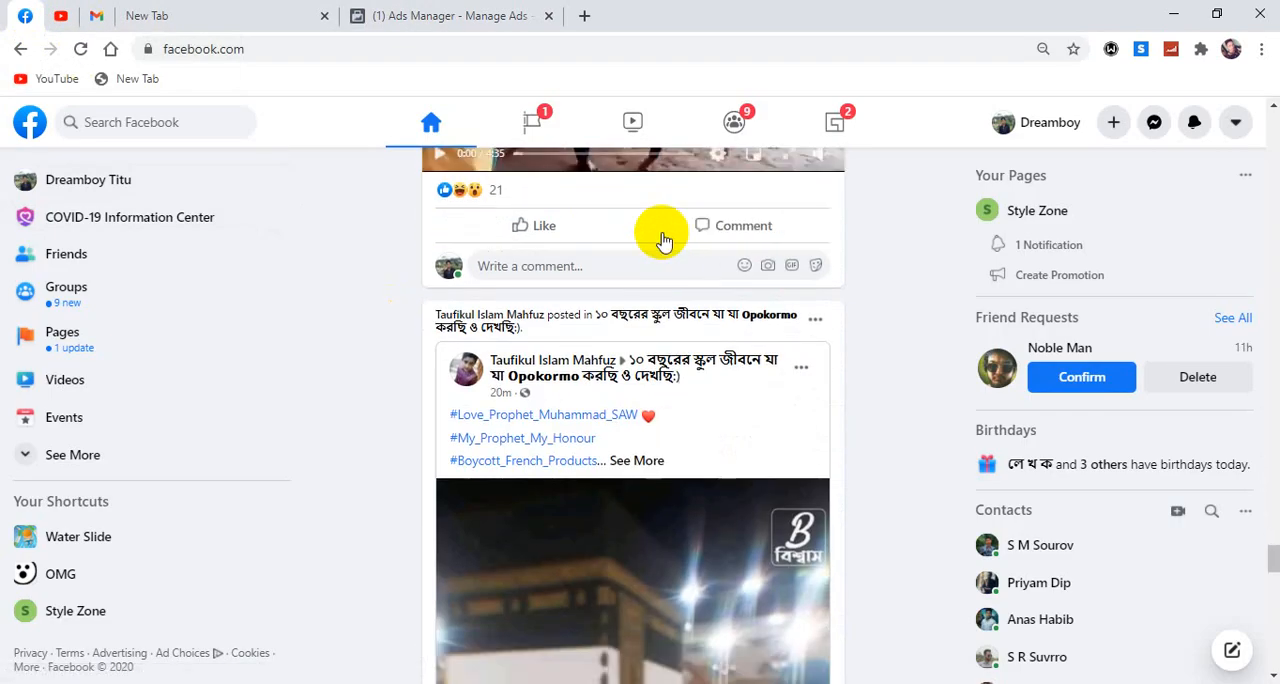
scroll(641, 354, down, 2)
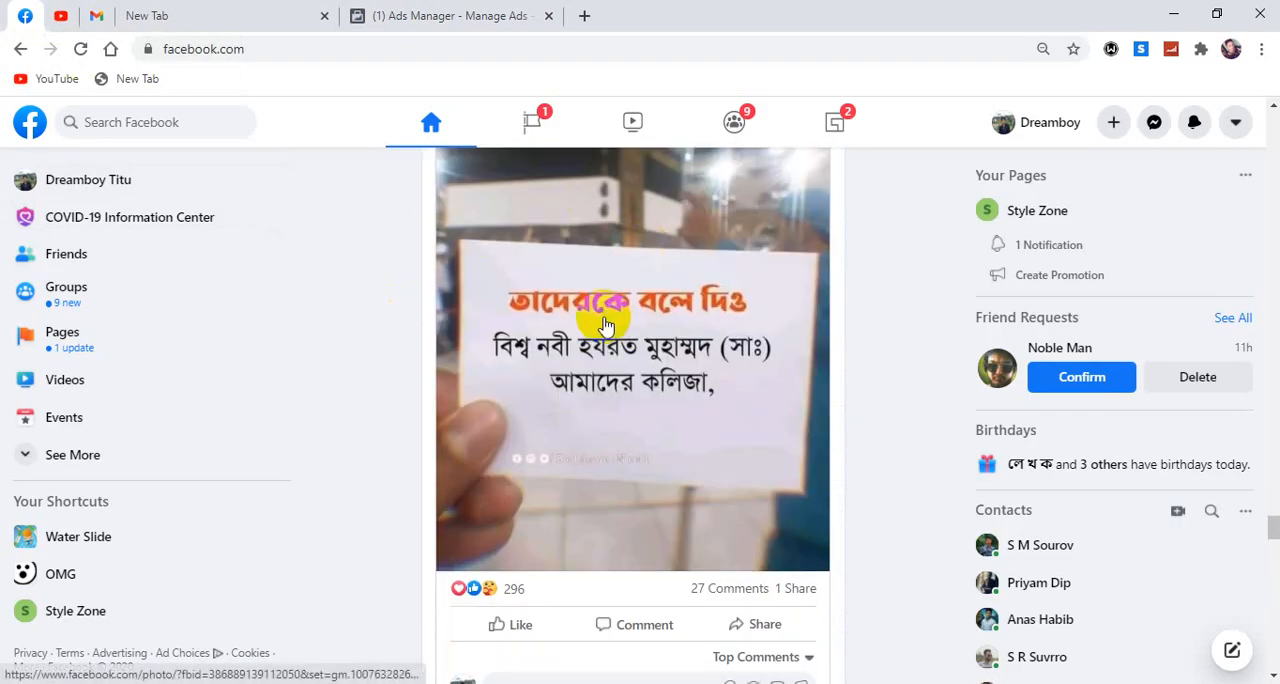
scroll(605, 325, up, 2)
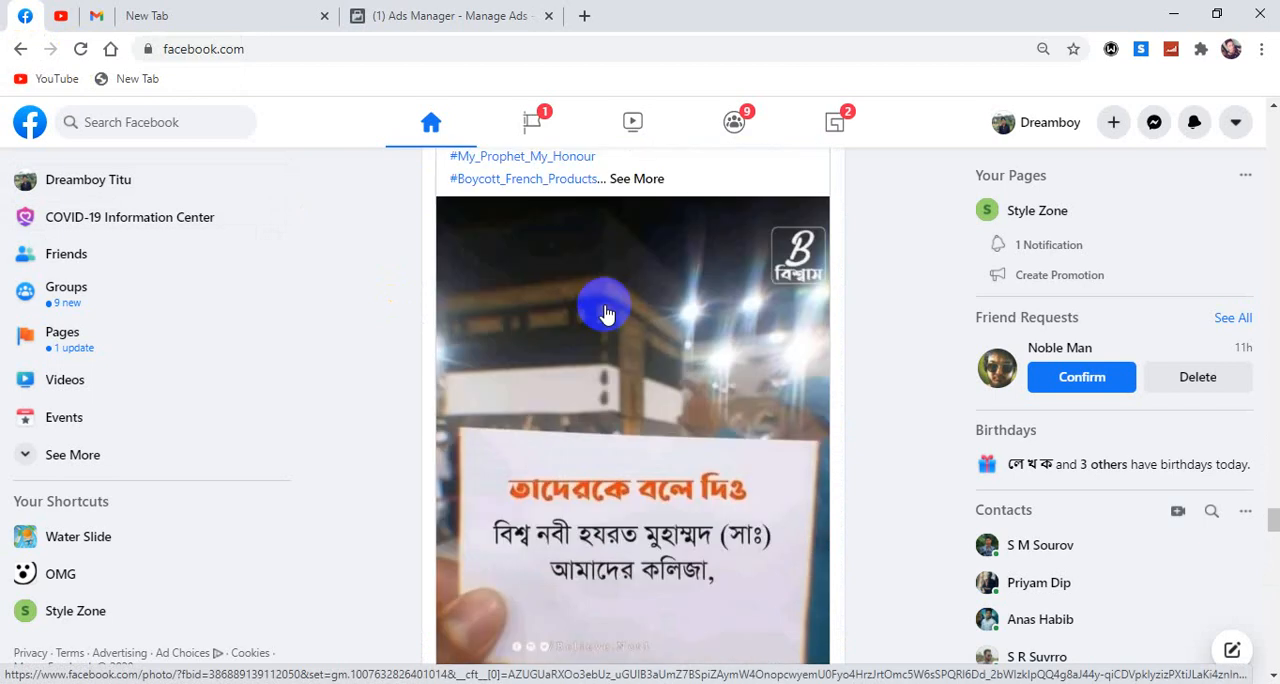
scroll(607, 314, down, 1)
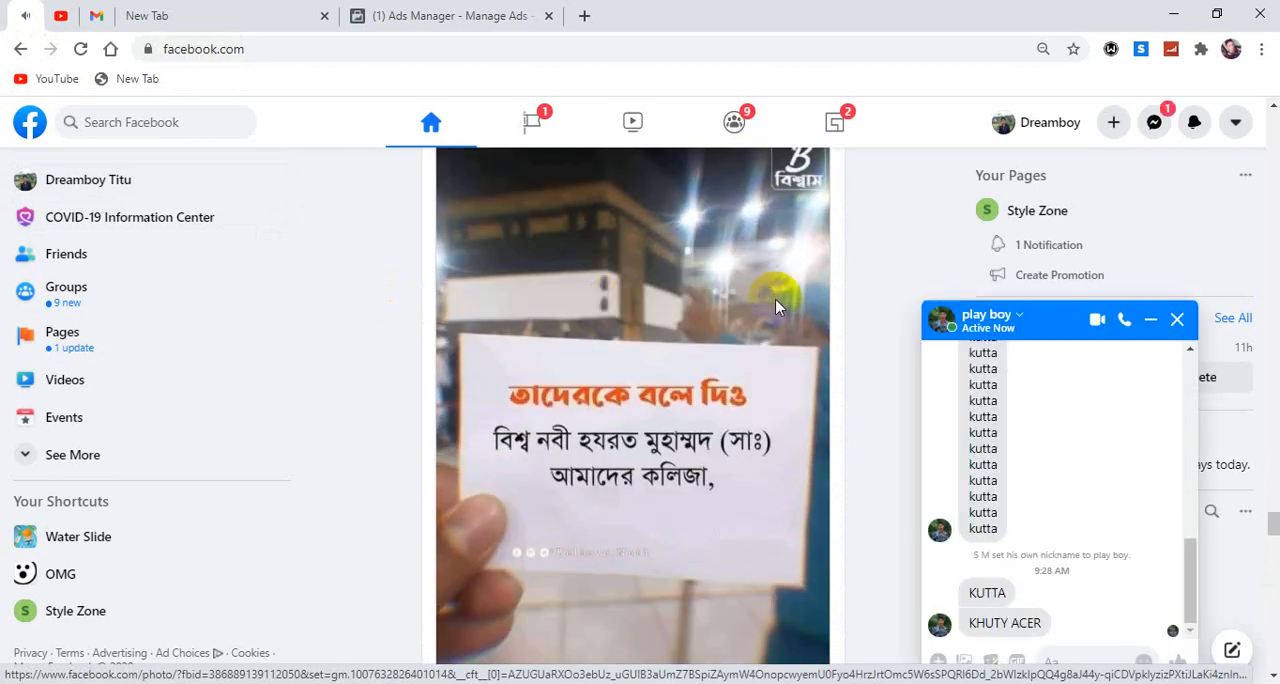
click(1179, 321)
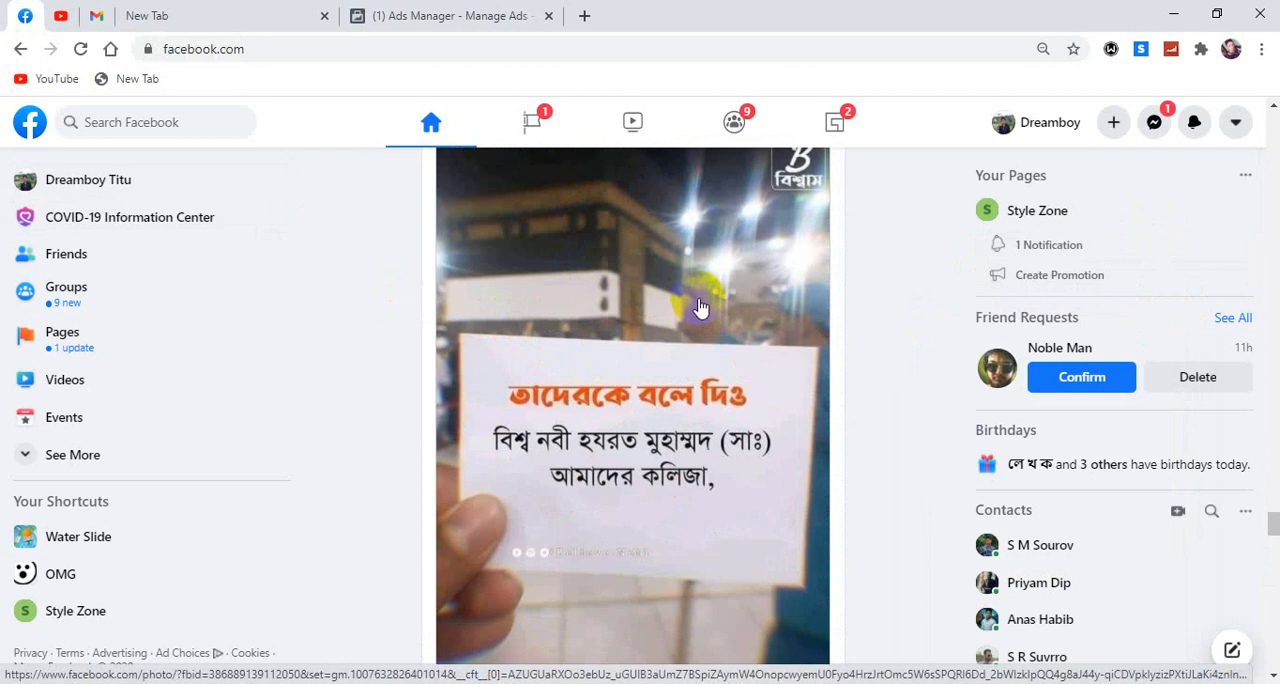
scroll(700, 310, up, 1)
scroll(700, 305, down, 1)
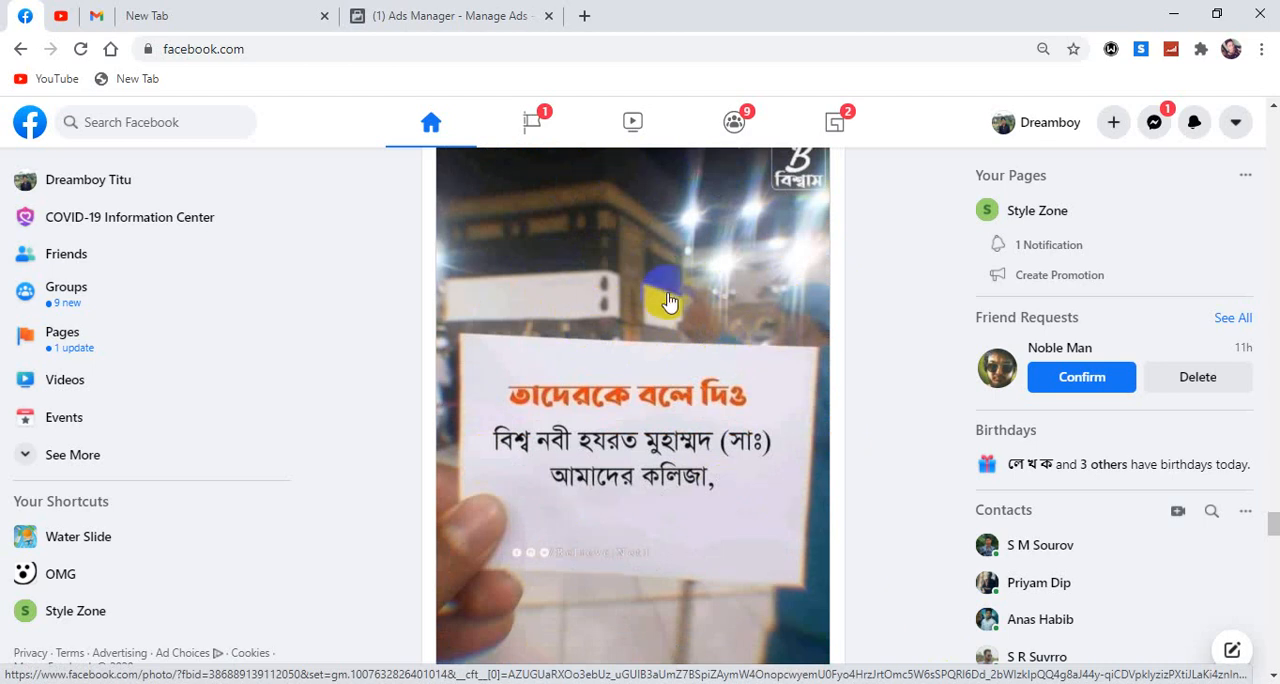
scroll(669, 300, up, 1)
scroll(651, 294, down, 1)
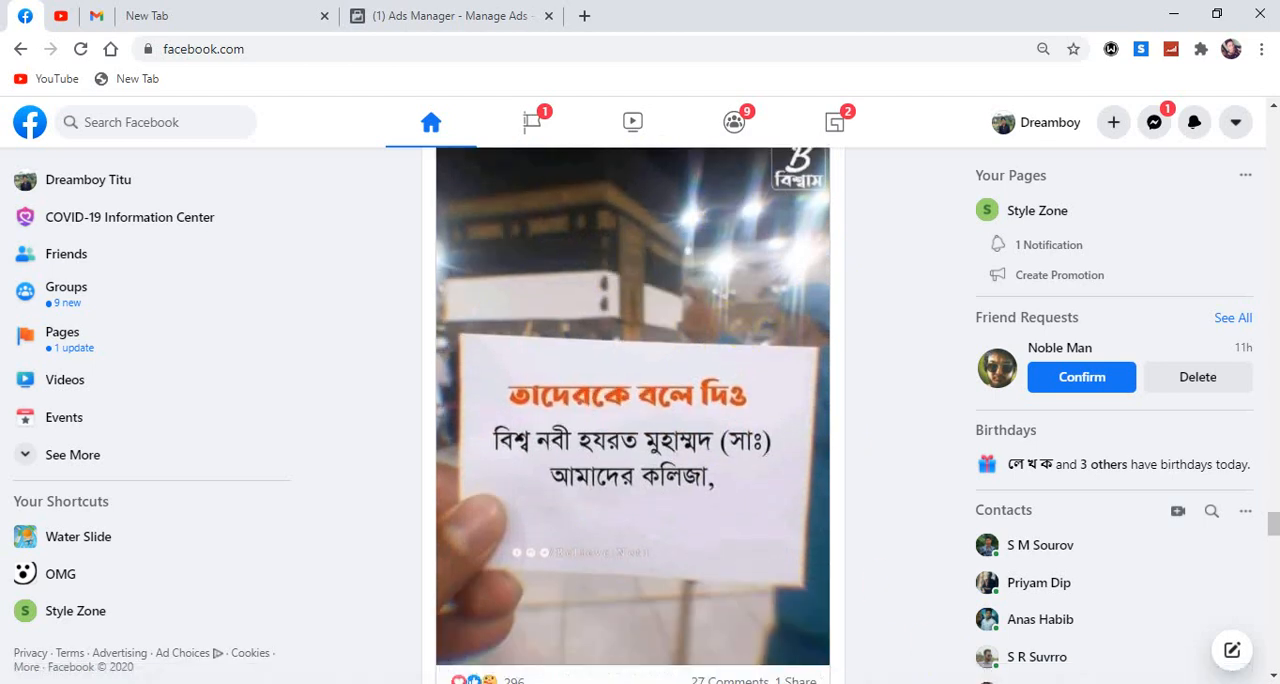
Revisit the campaign objectives in Ads Manager and return to the Facebook feed to view the next post.
click(388, 17)
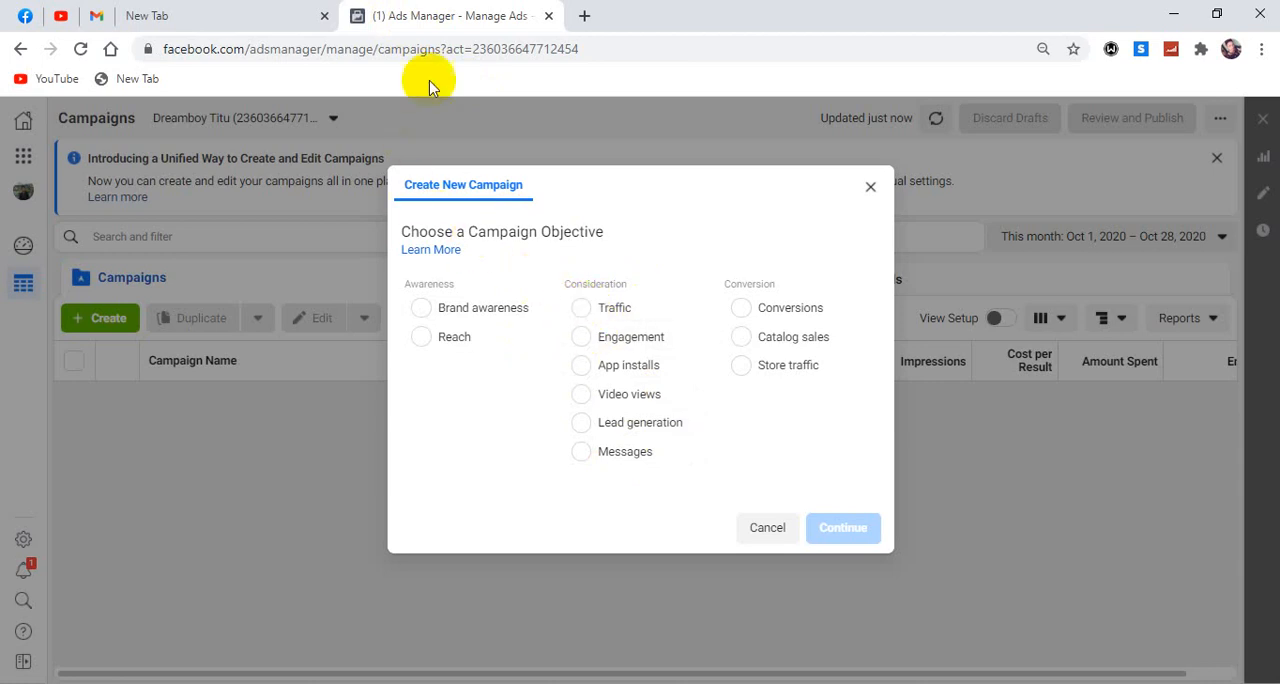
click(22, 18)
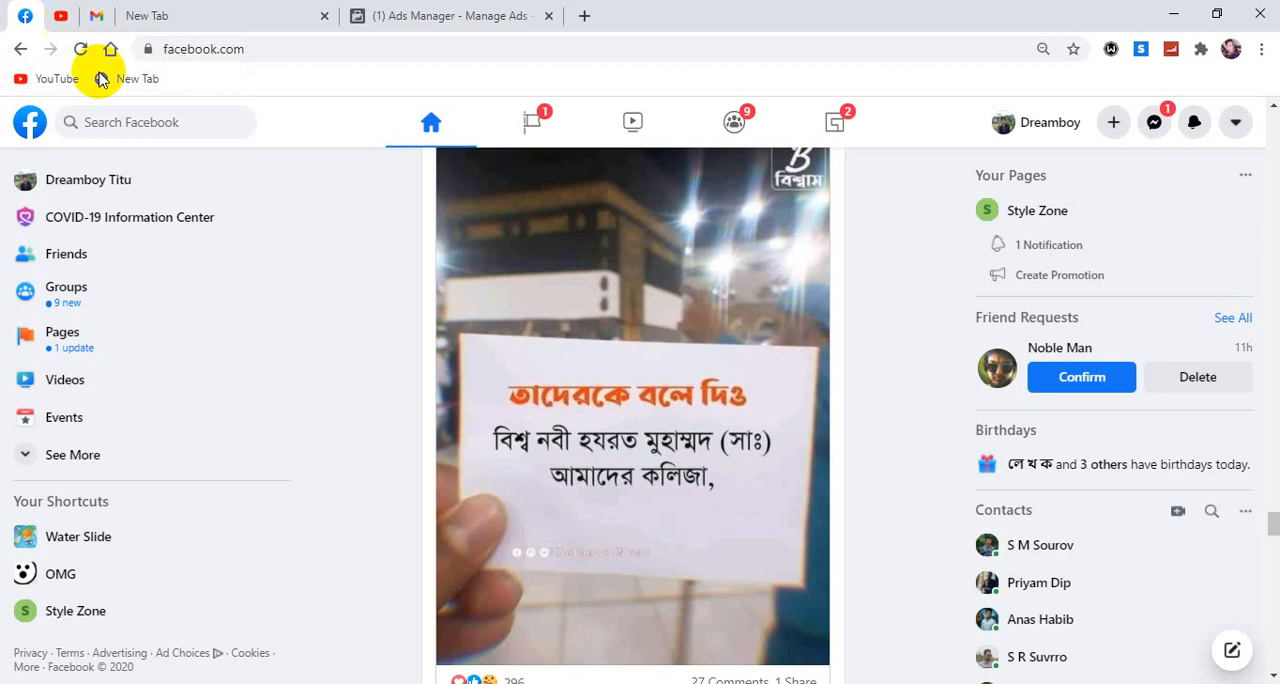
scroll(659, 425, down, 10)
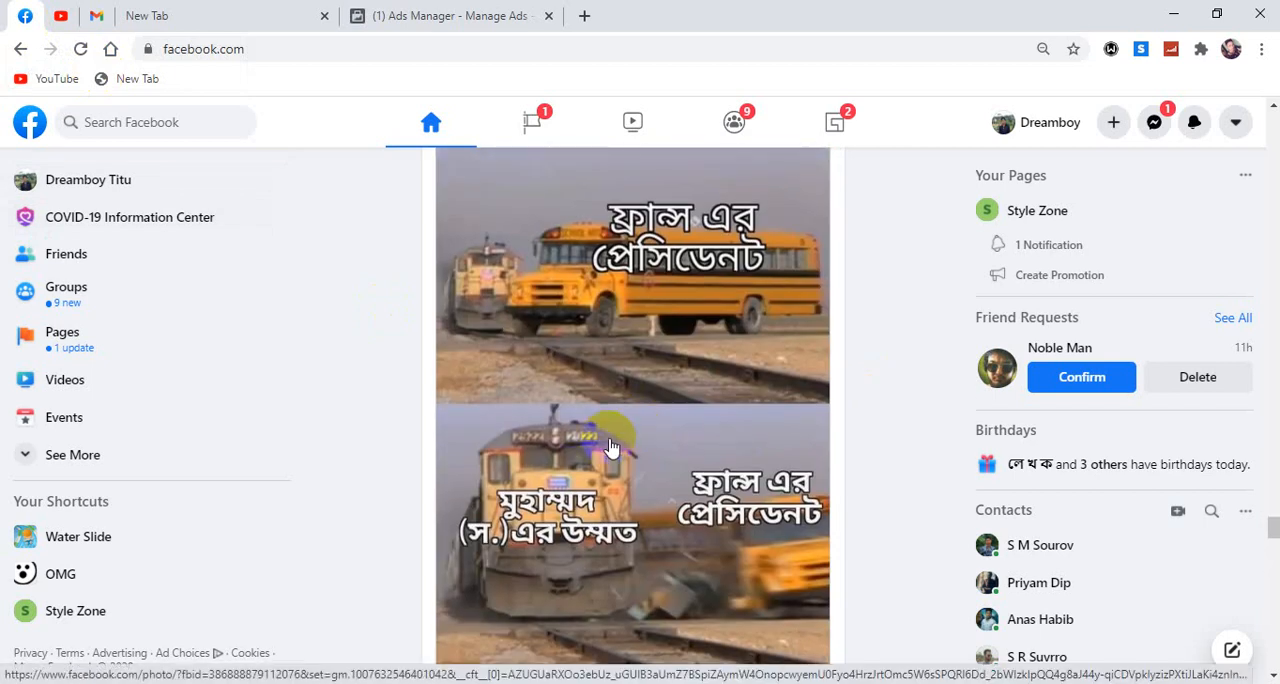
Browse further down the Facebook feed and examine the posts, videos and their reactions and comments, up to the two-panel 3D photo meme.
scroll(612, 447, down, 2)
scroll(429, 470, down, 4)
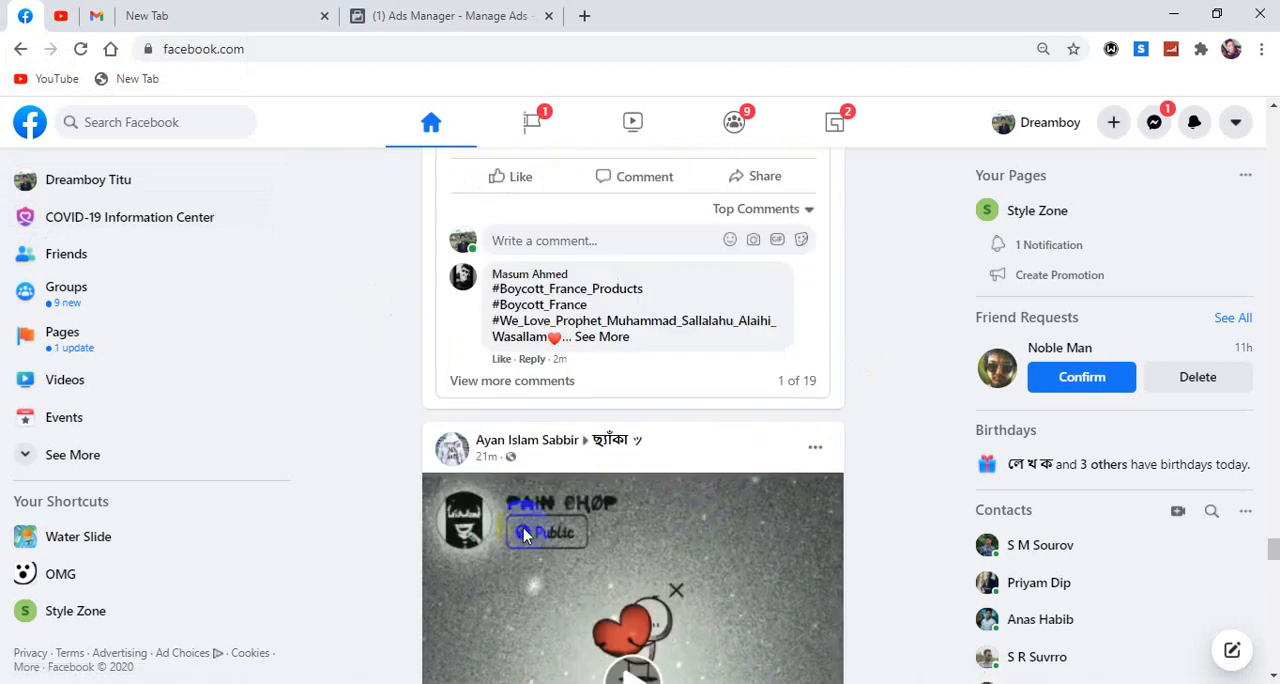
scroll(620, 472, down, 3)
scroll(620, 478, down, 2)
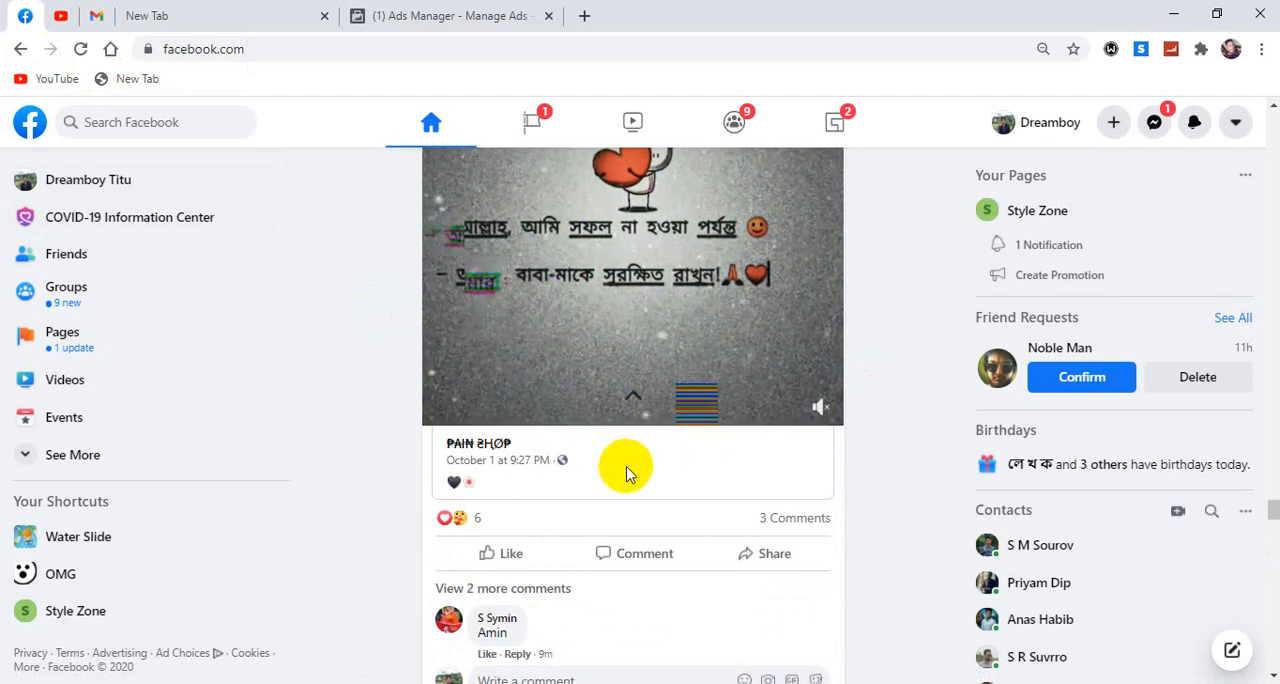
scroll(625, 473, up, 3)
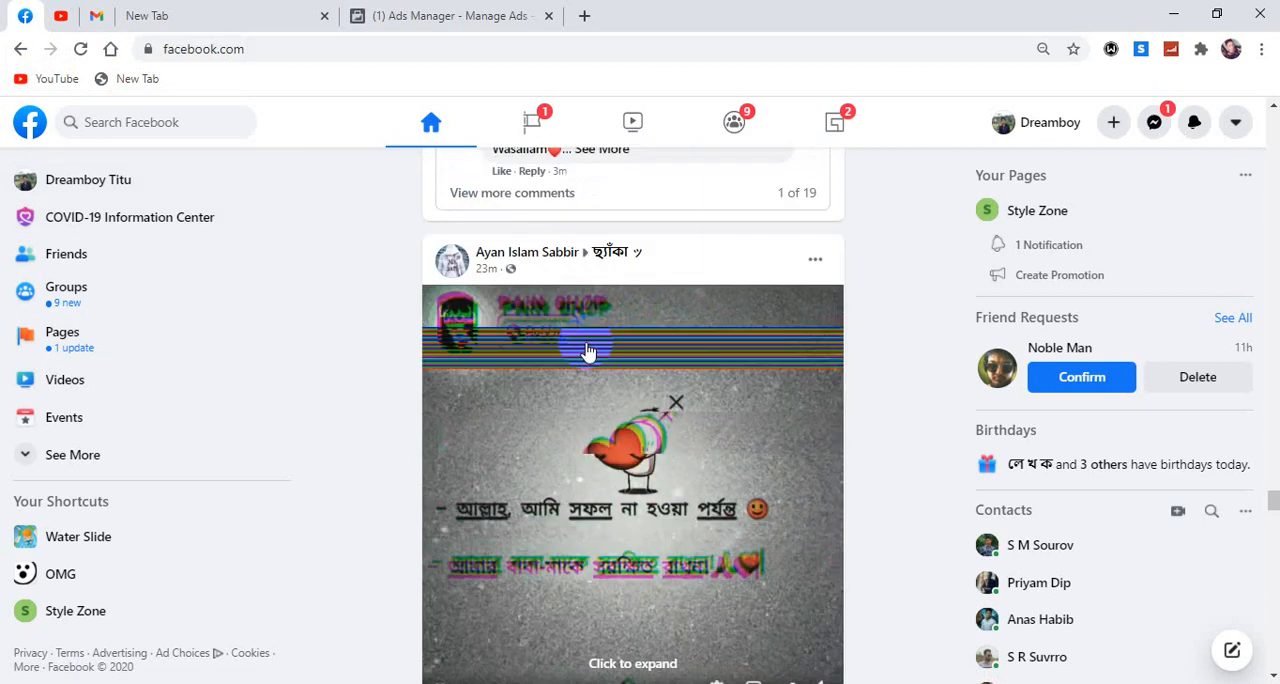
scroll(749, 414, down, 1)
scroll(765, 648, down, 1)
scroll(762, 650, down, 9)
scroll(762, 650, down, 5)
scroll(762, 650, down, 10)
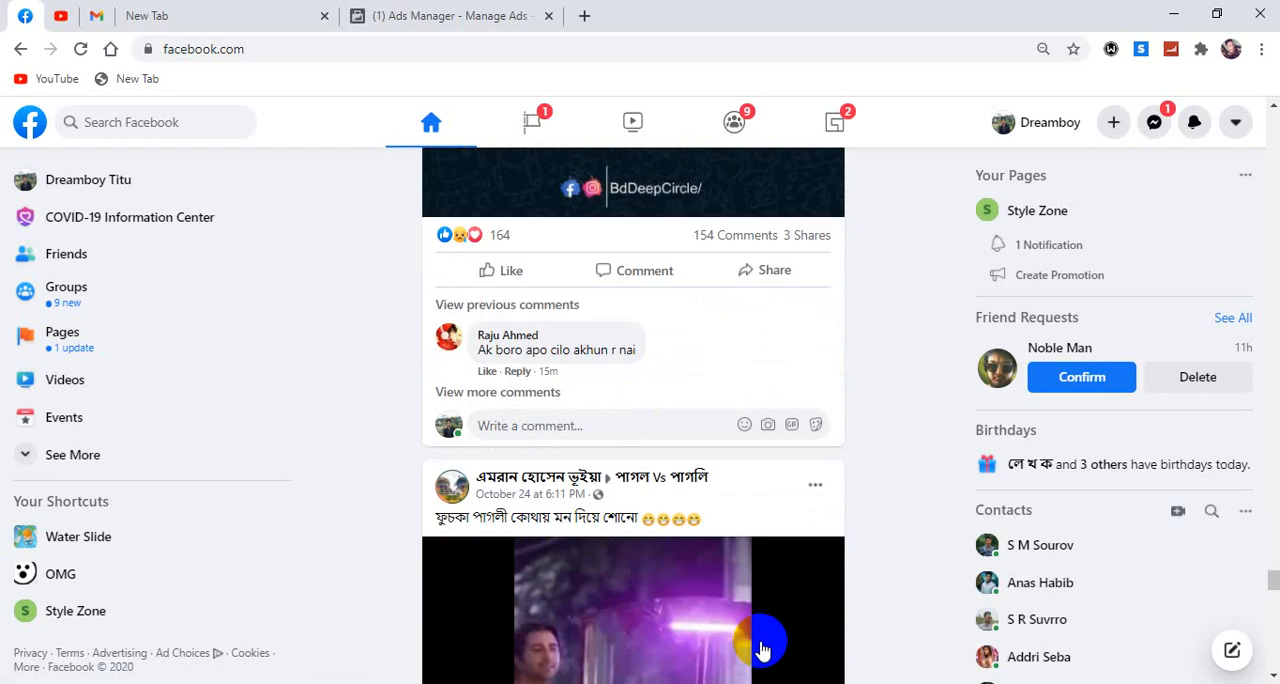
scroll(762, 650, down, 4)
scroll(762, 650, down, 5)
scroll(762, 650, down, 4)
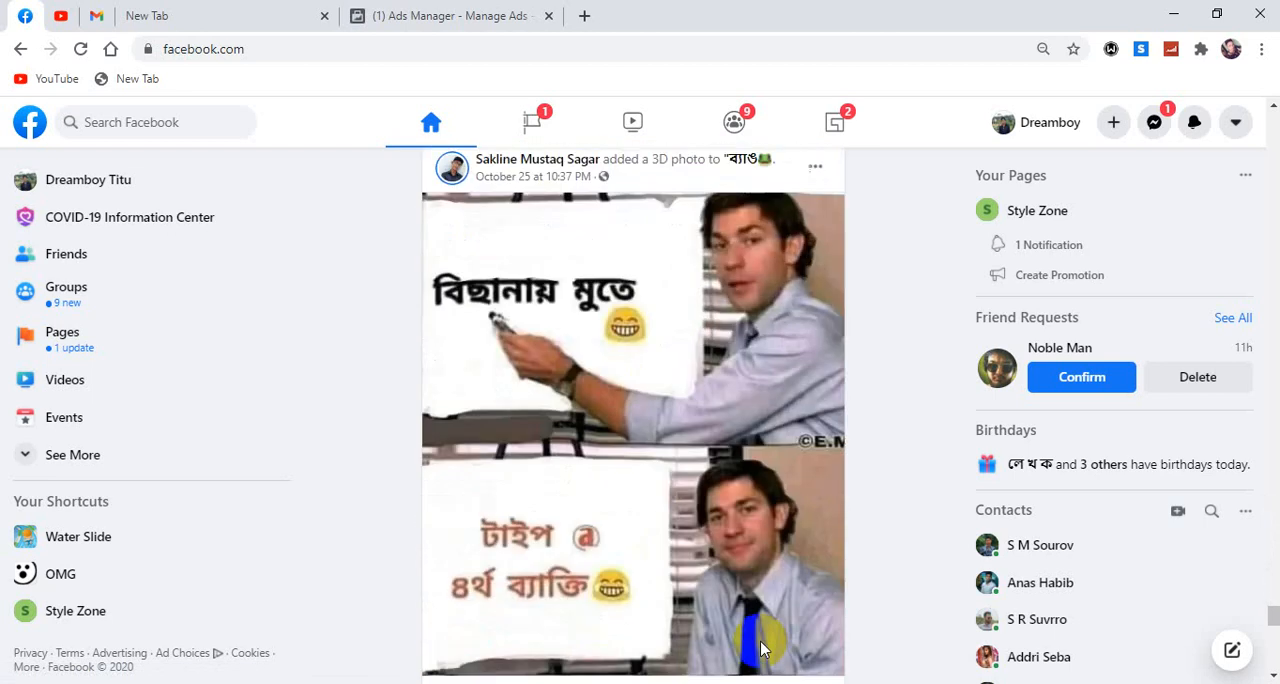
scroll(762, 650, down, 2)
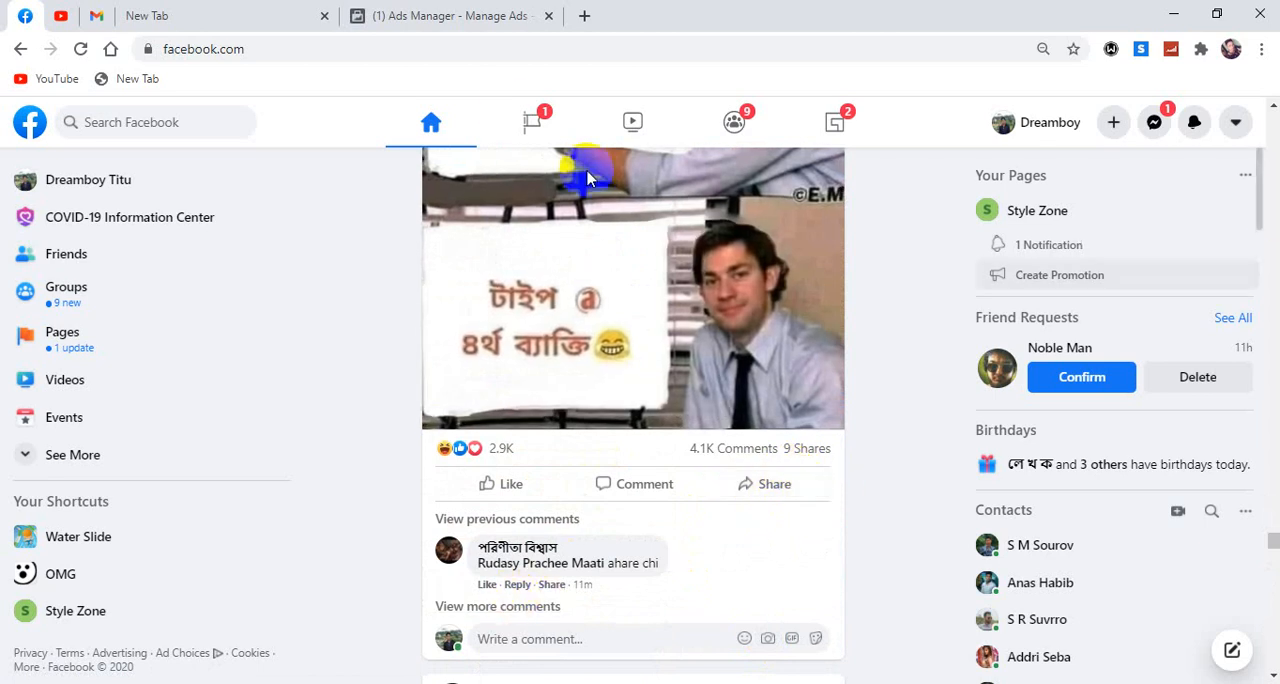
Review the consideration objectives in Ads Manager, then examine the 3D photo post's reactions, comments and shares in the Facebook feed.
click(452, 24)
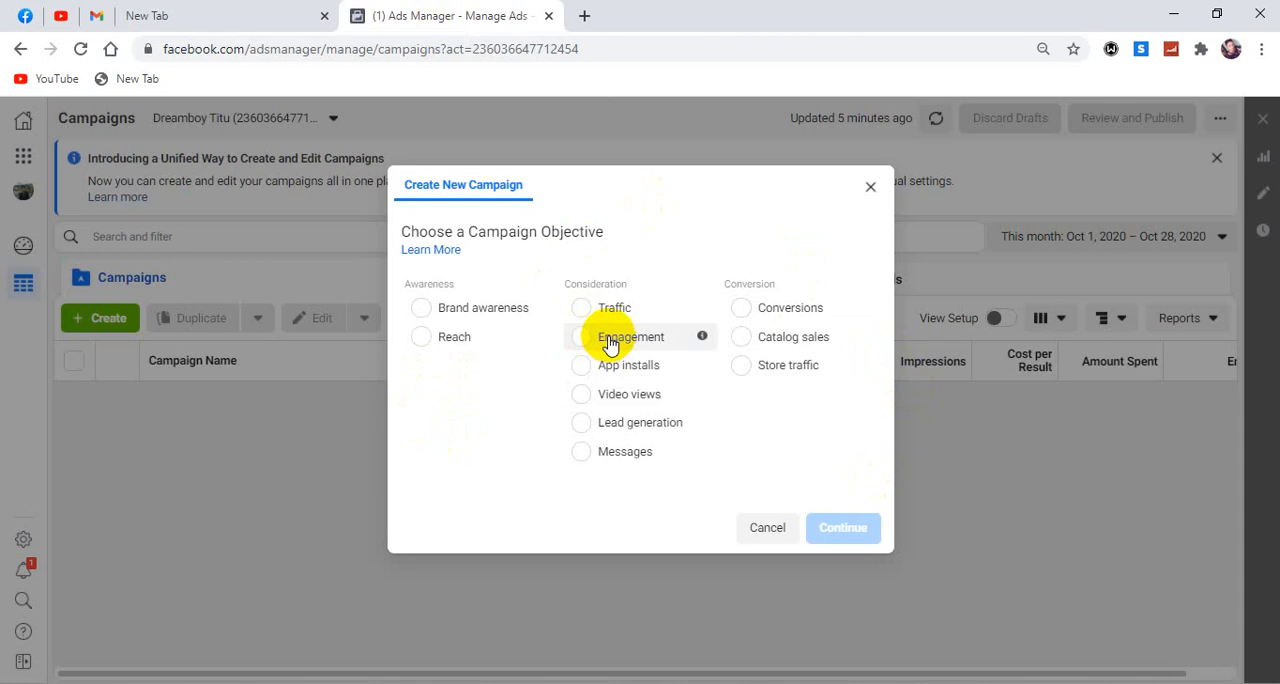
click(25, 16)
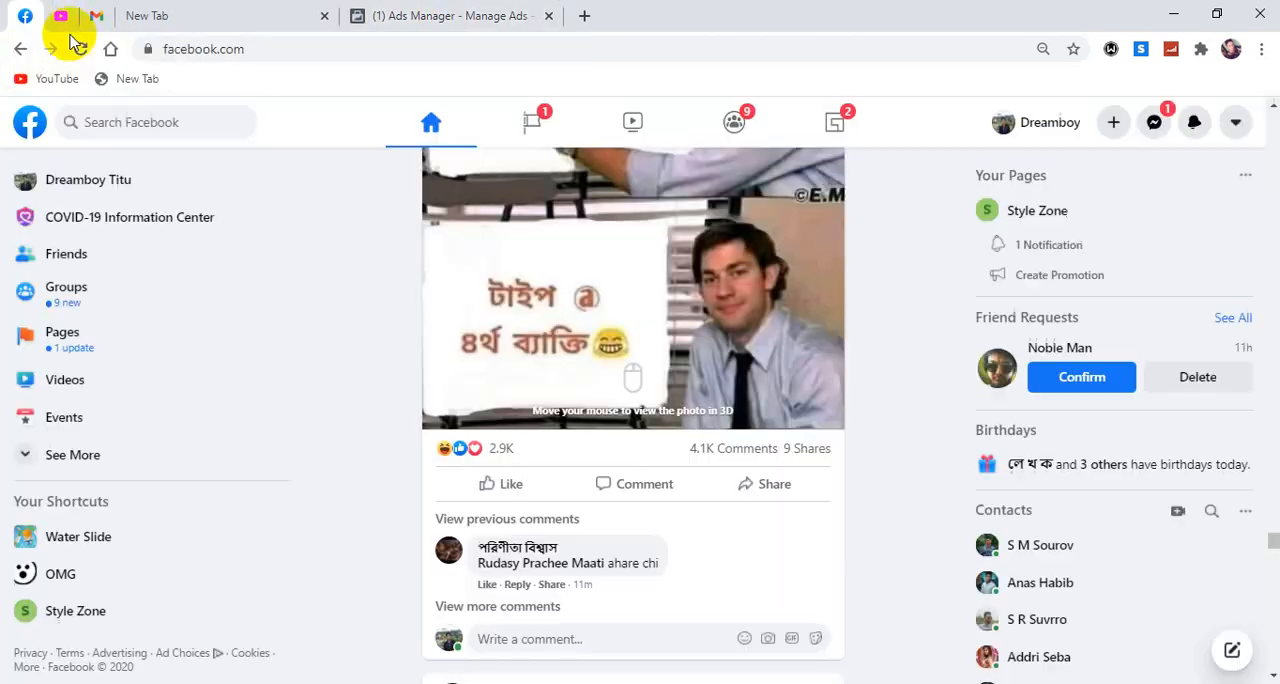
scroll(680, 300, up, 2)
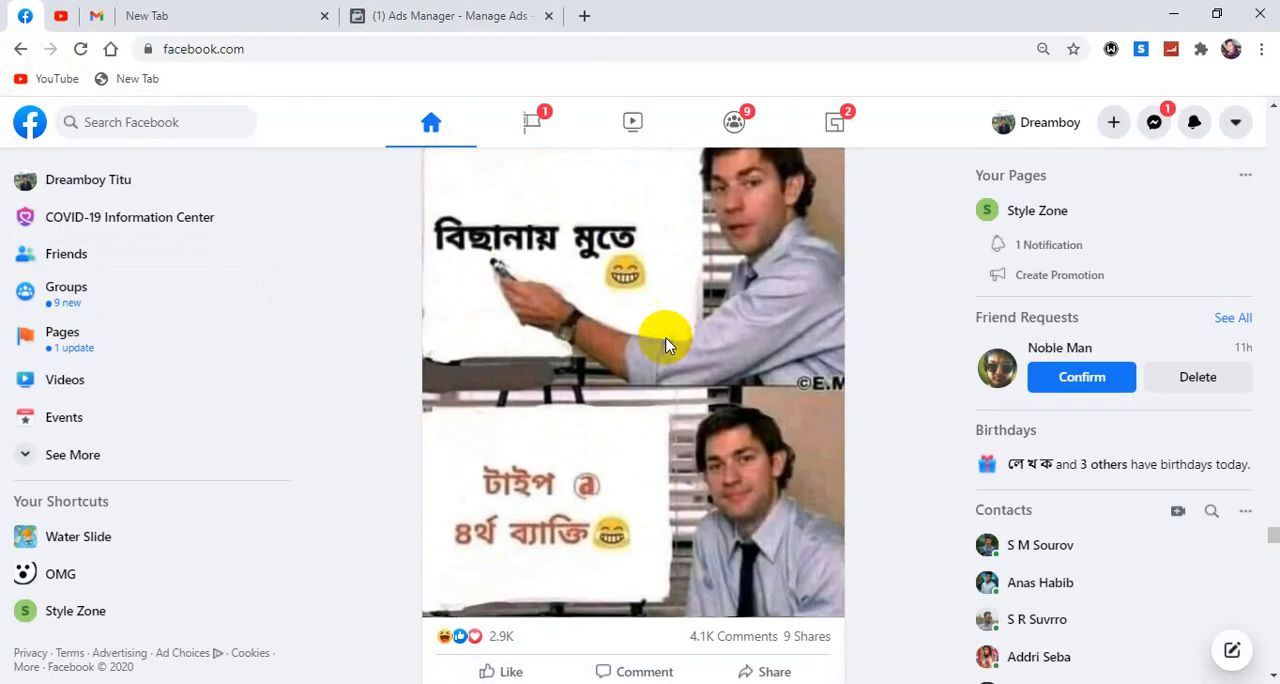
scroll(664, 338, down, 1)
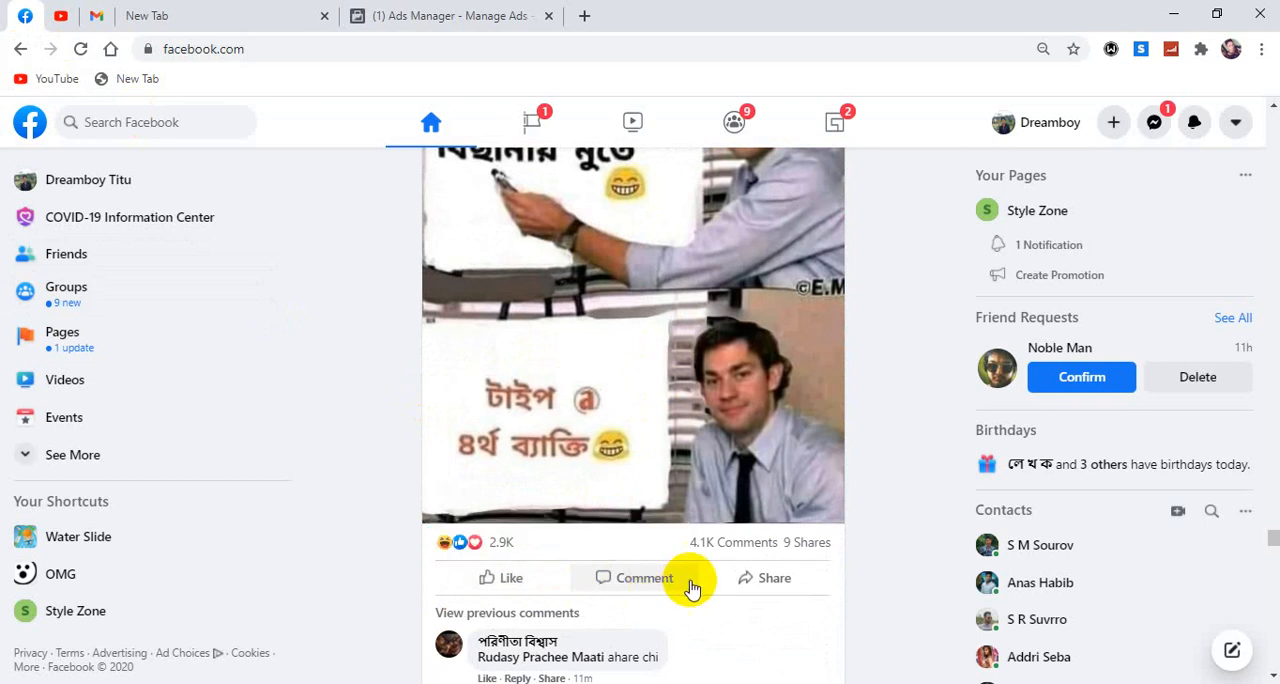
scroll(680, 500, up, 2)
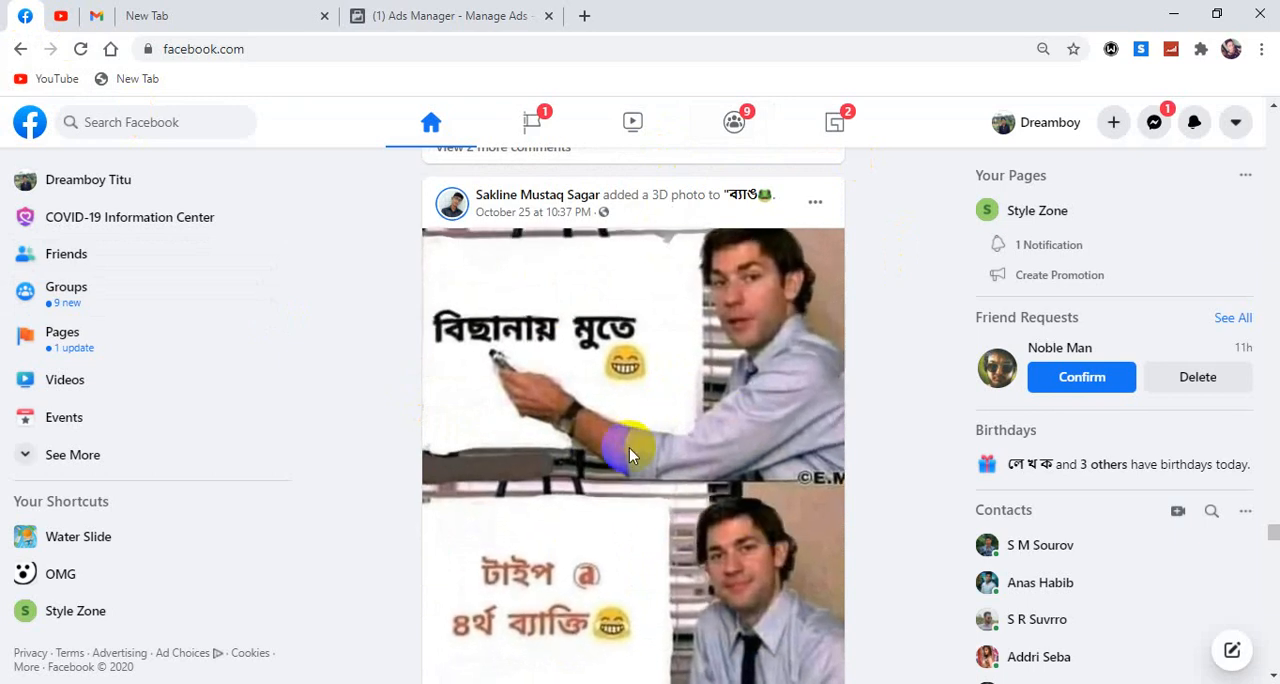
scroll(691, 429, down, 1)
scroll(691, 436, down, 2)
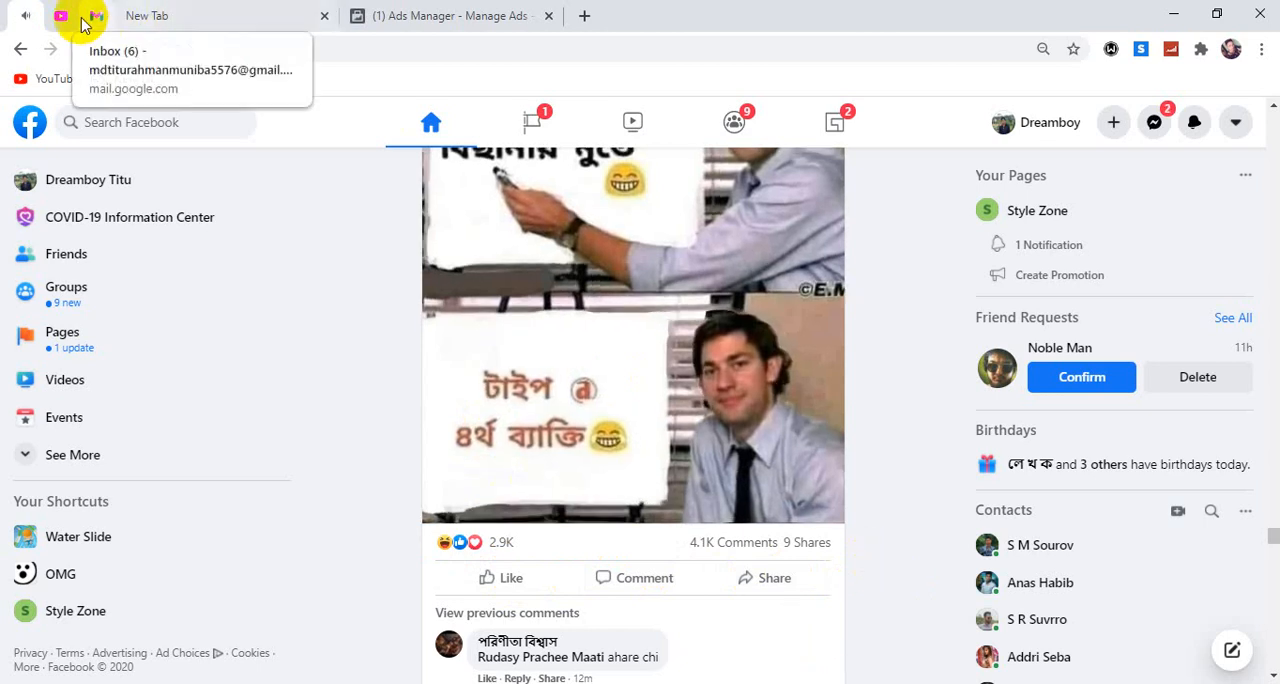
Glance at the campaign objectives in Ads Manager, return to the Facebook feed and close the chat window that pops up.
click(368, 15)
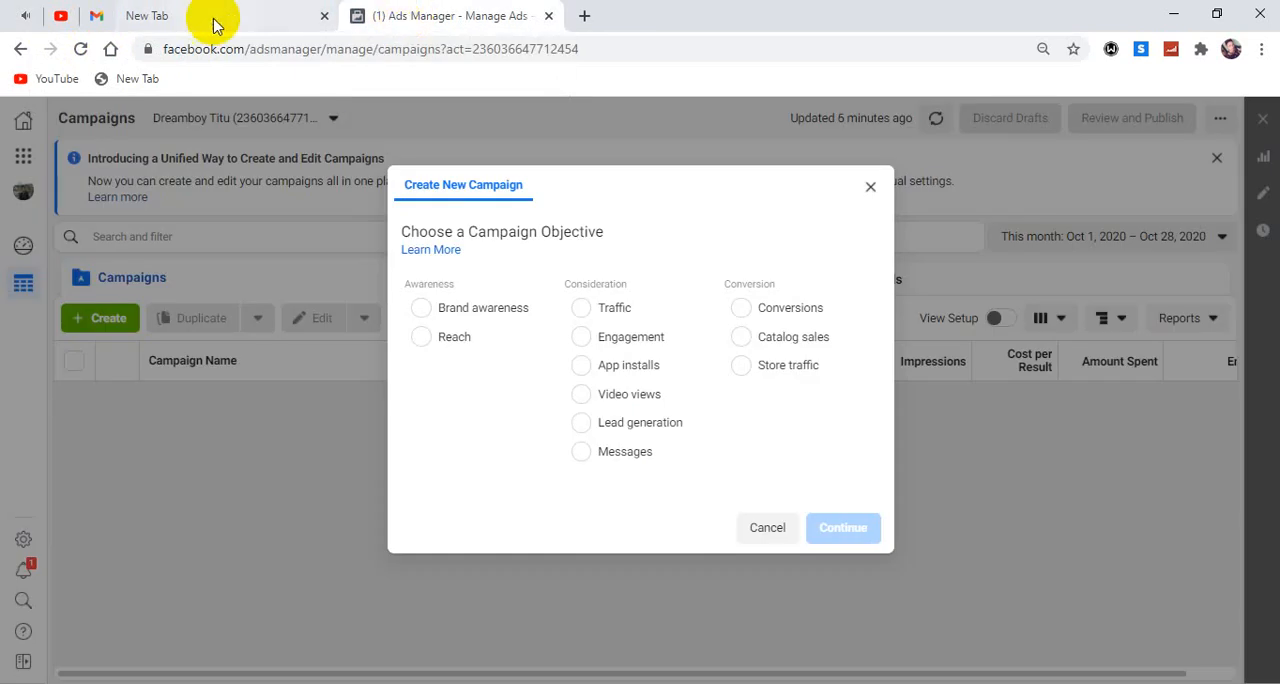
click(55, 16)
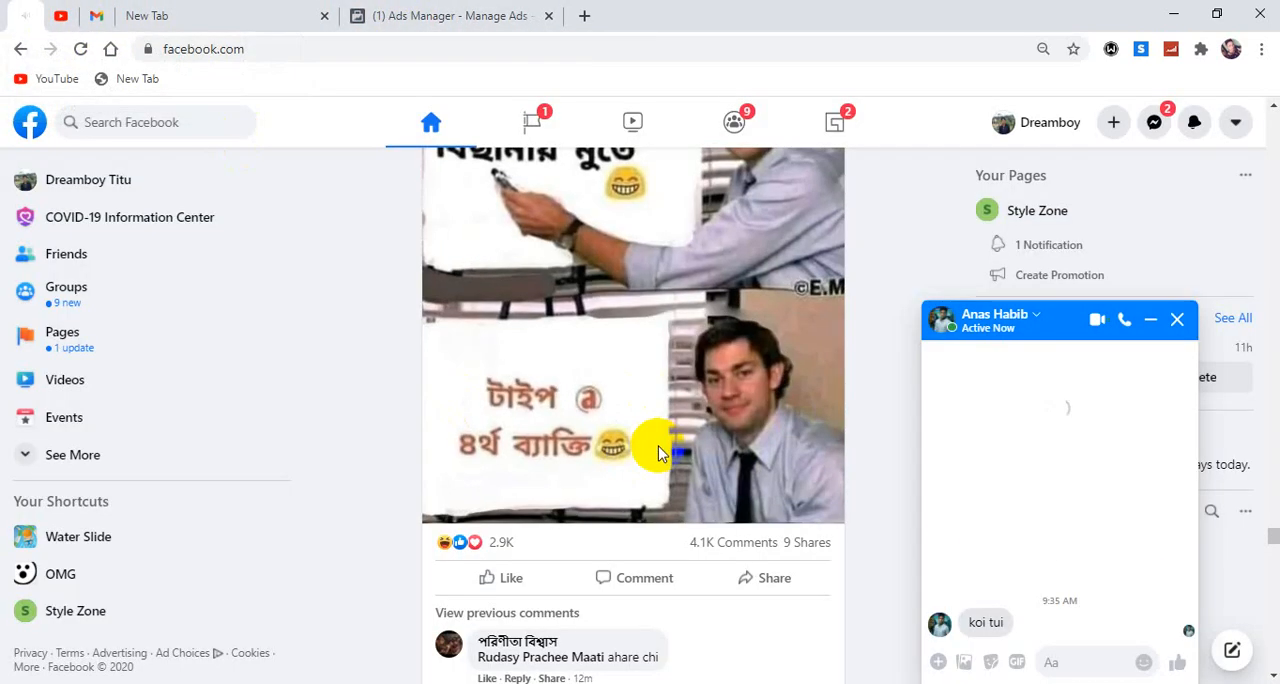
click(1177, 319)
Choose Engagement as the campaign objective in Ads Manager and review its engagement types.
click(490, 15)
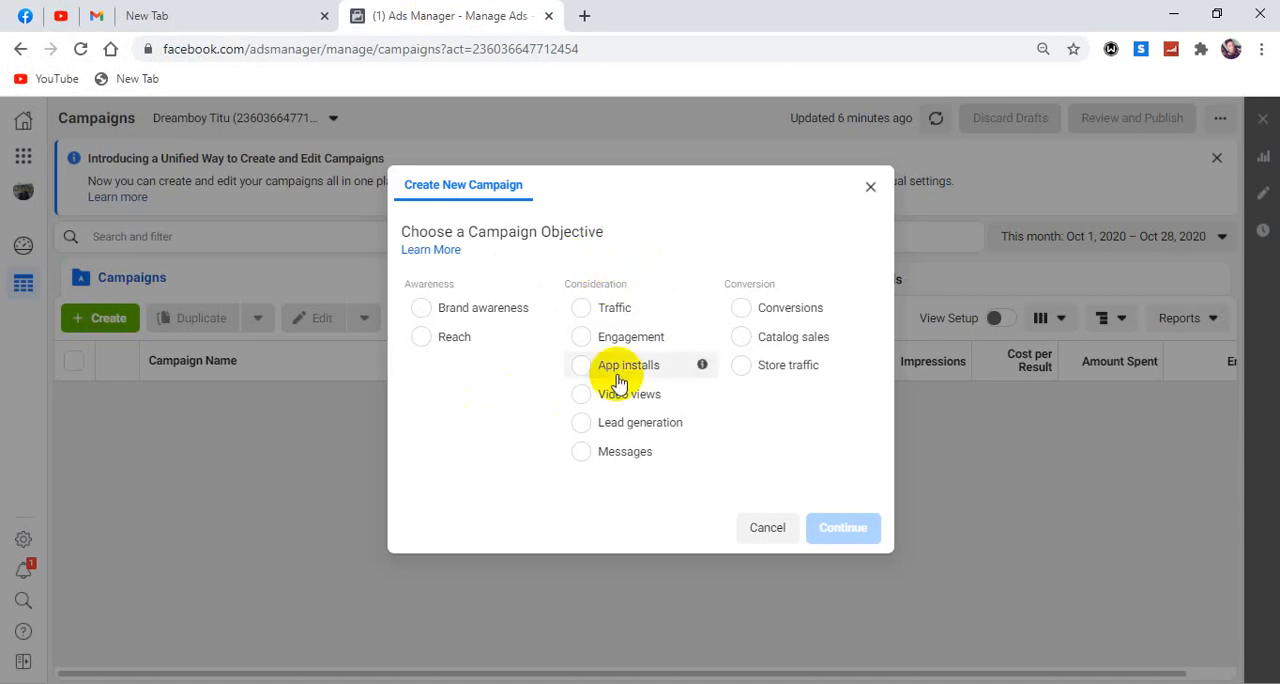
click(581, 340)
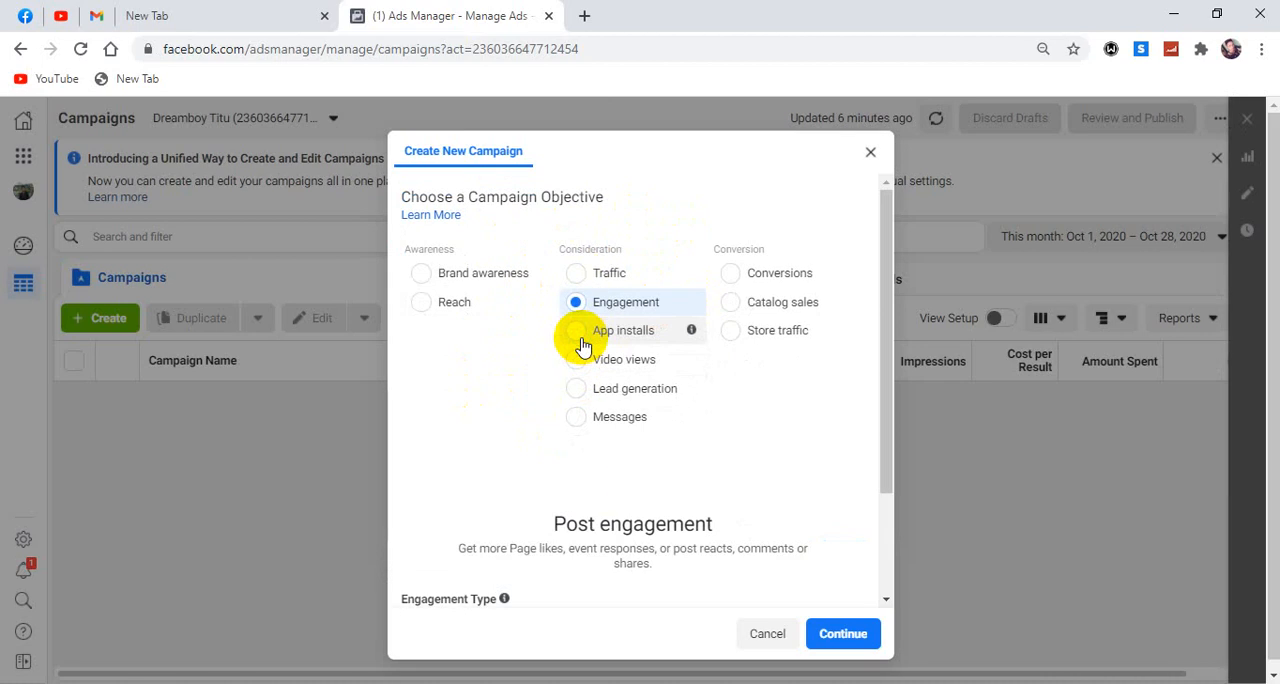
scroll(600, 355, down, 2)
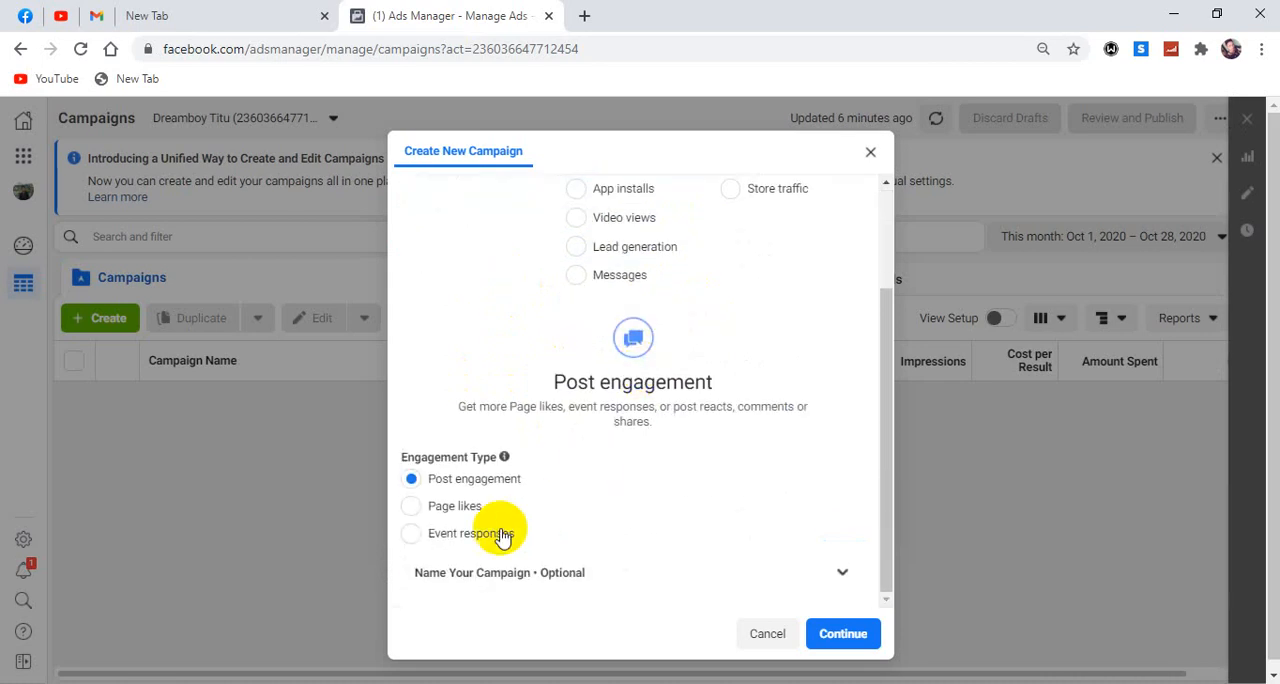
scroll(440, 500, up, 2)
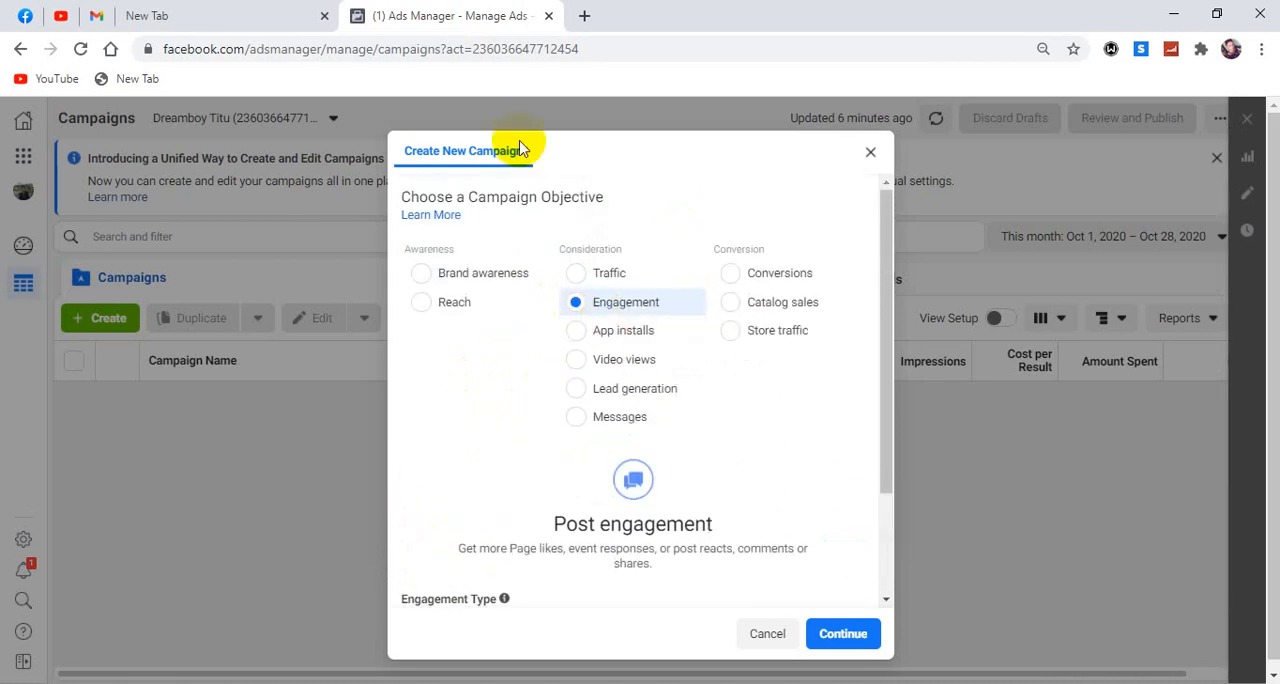
Compare the feed post's likes, comments and shares with the Engagement objective, and look over the other objectives in Ads Manager.
click(25, 16)
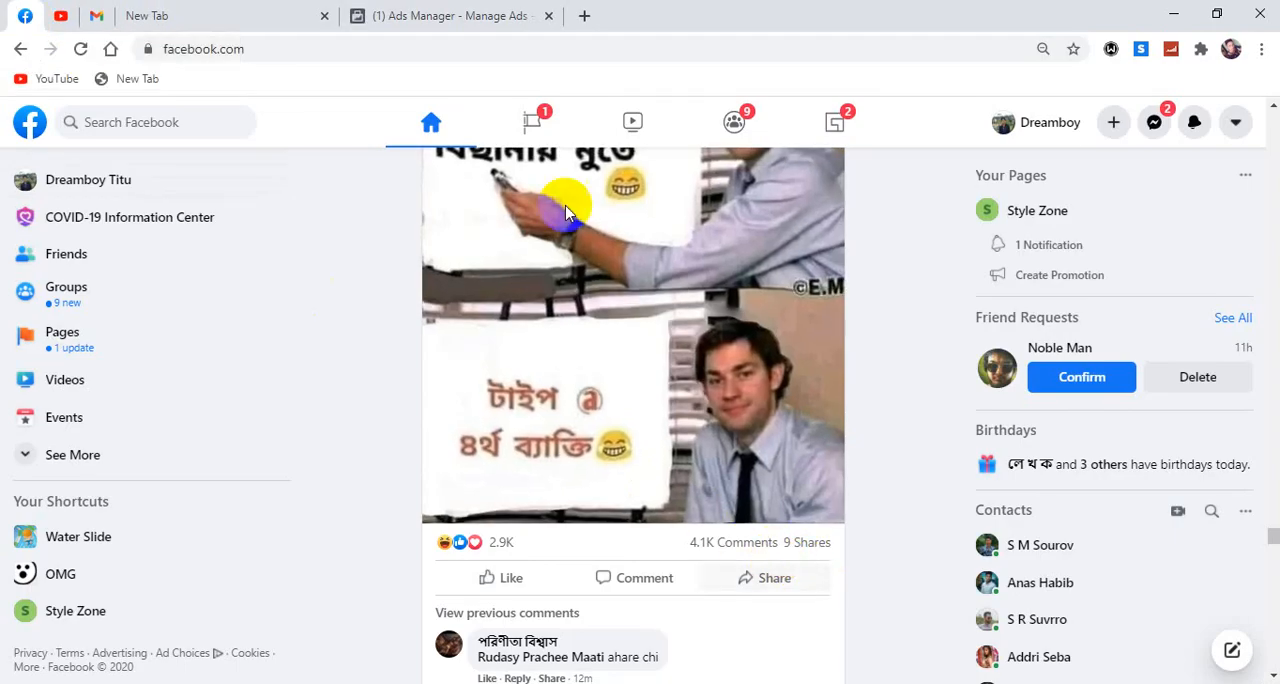
click(423, 18)
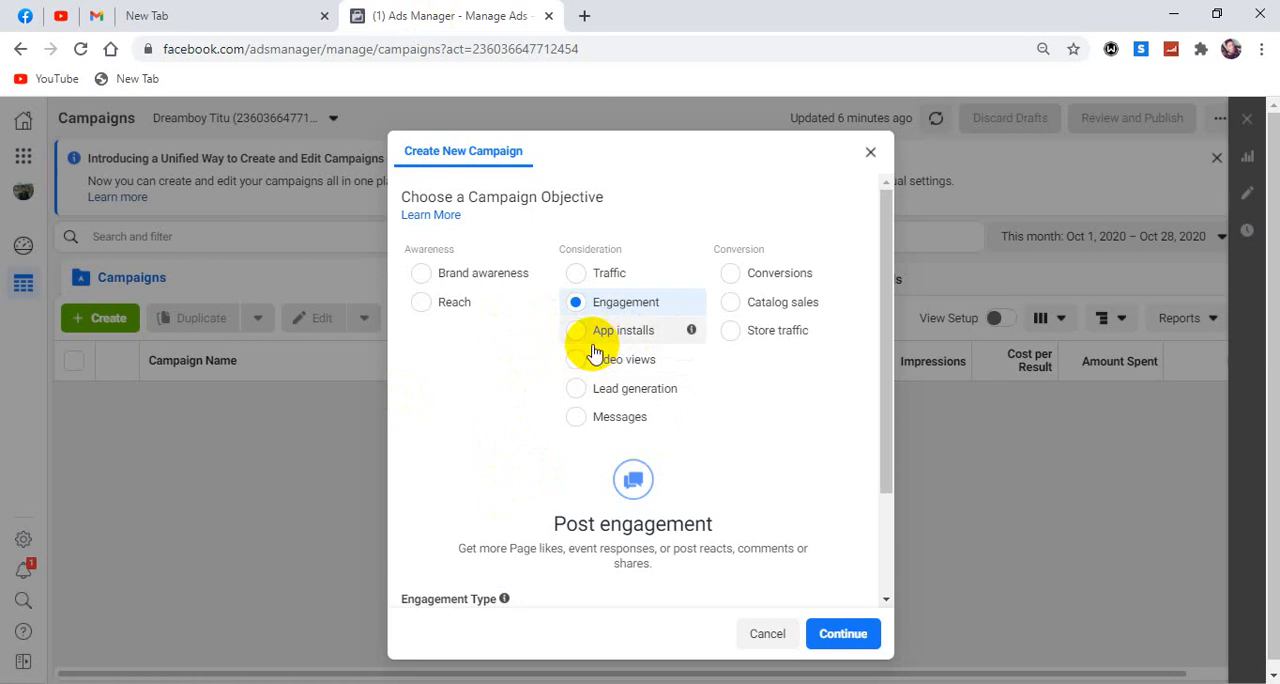
click(25, 16)
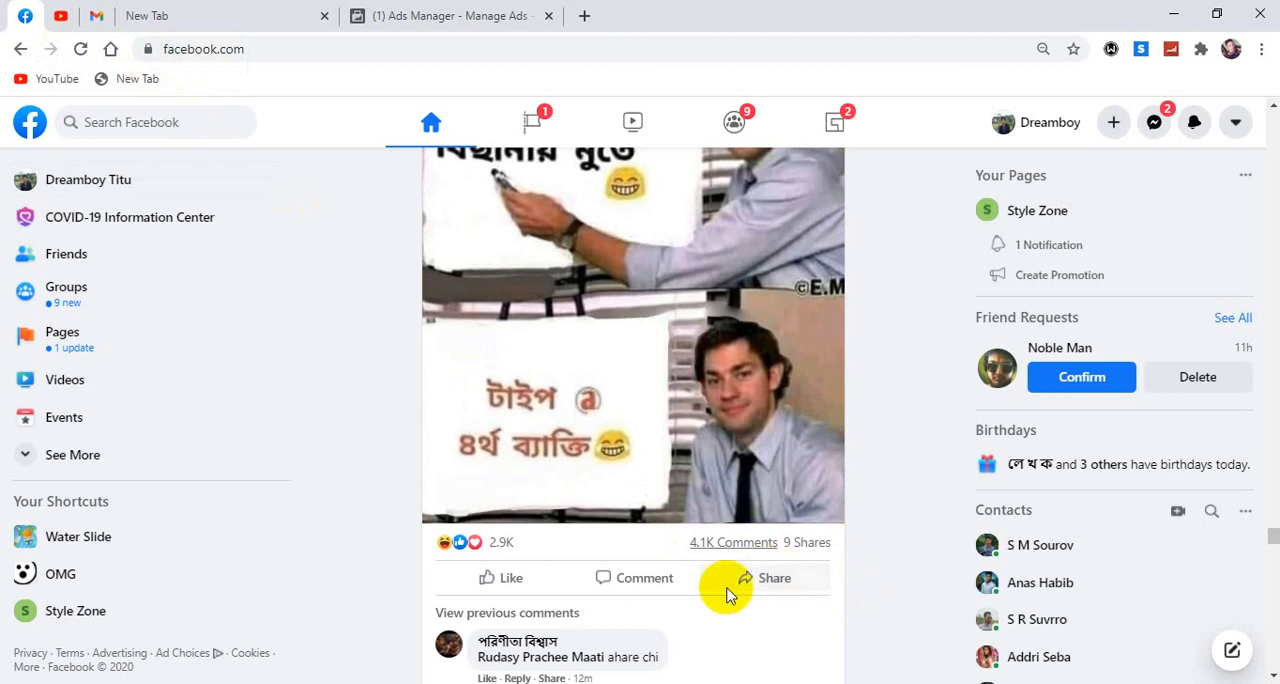
click(437, 18)
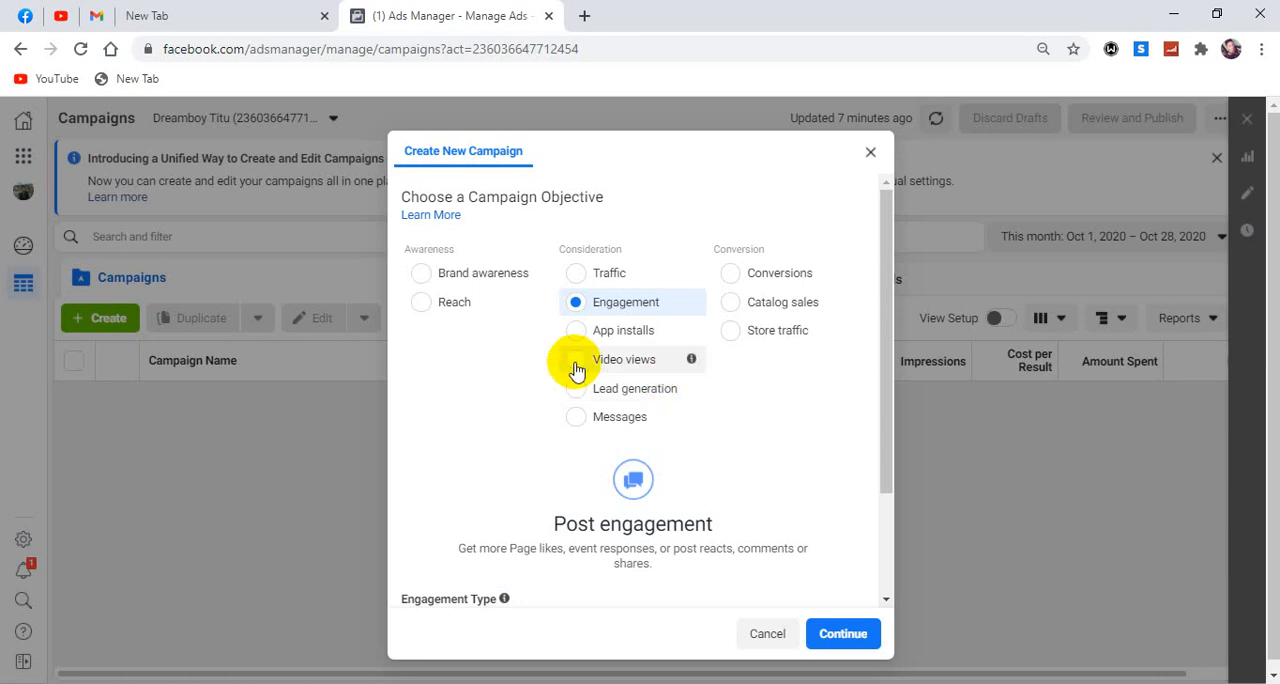
mouse_move(688, 390)
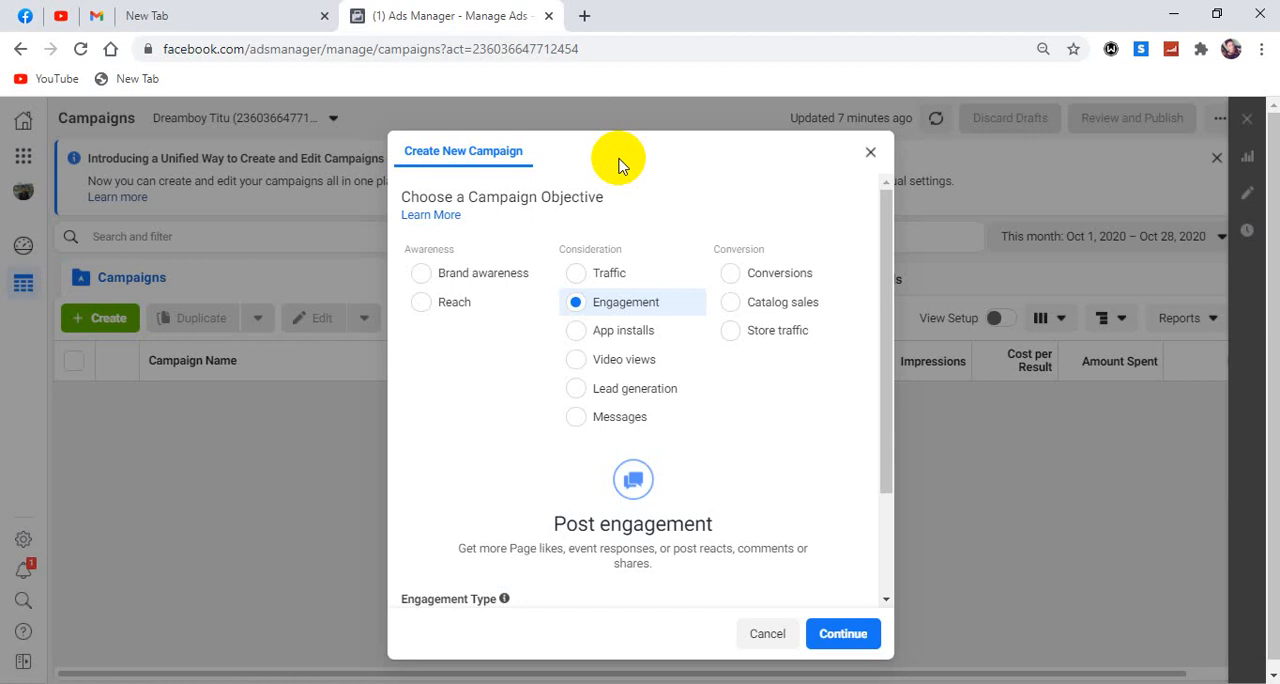
mouse_move(698, 421)
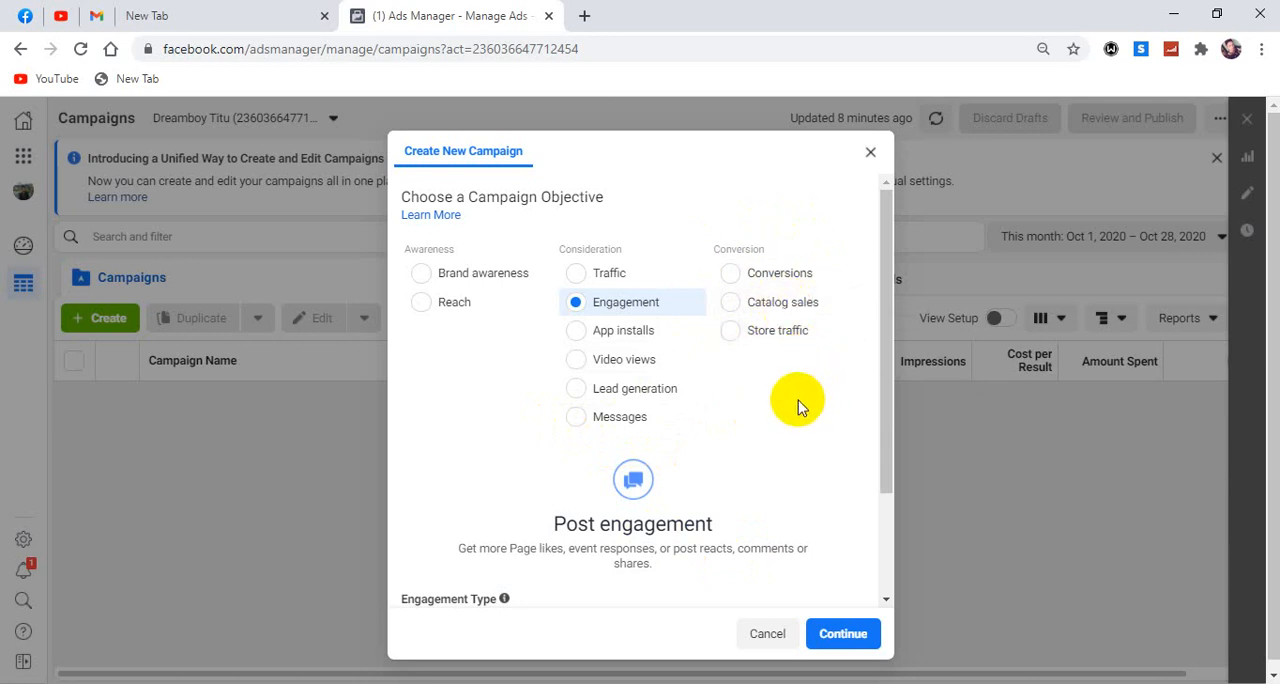
Search the web for "daraz bd" in a new browser tab.
click(584, 15)
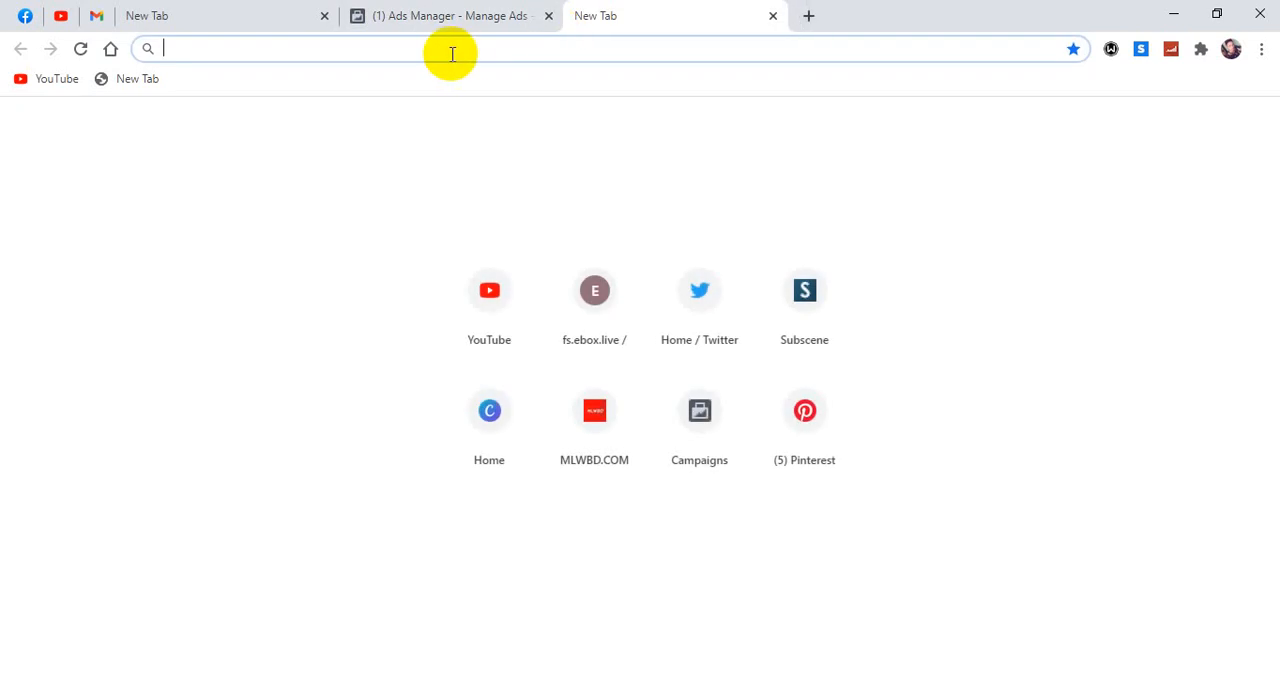
text(daraz)
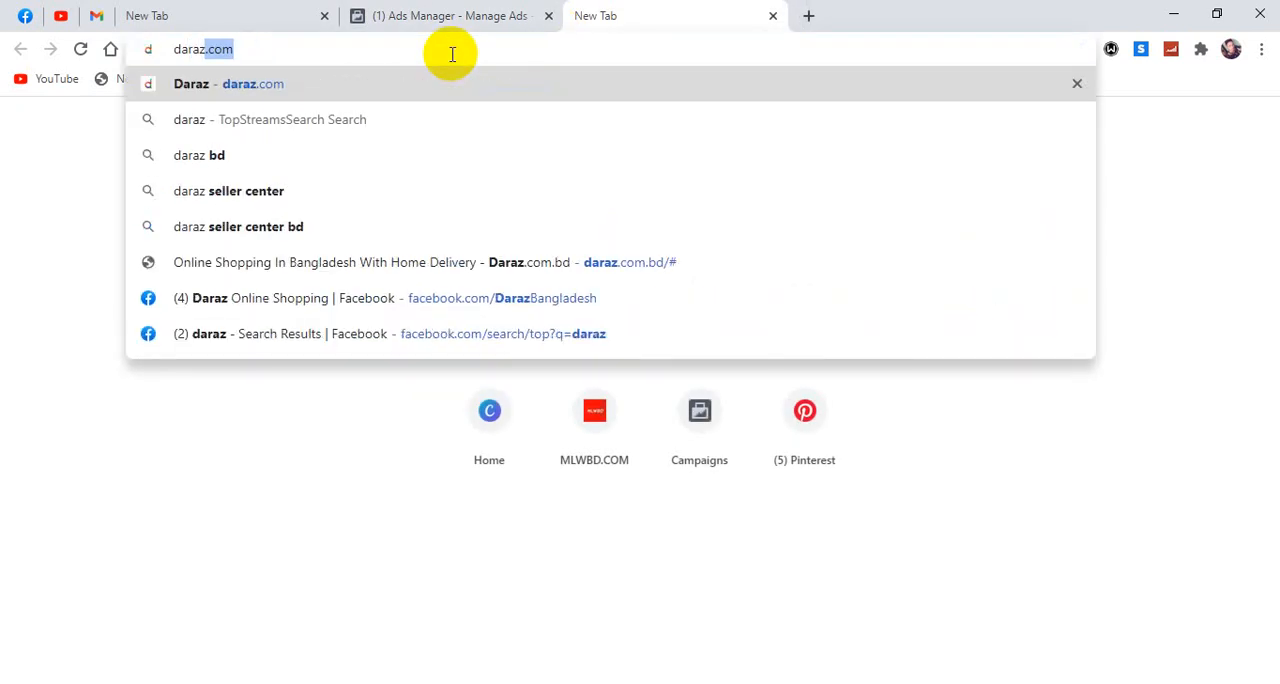
click(220, 156)
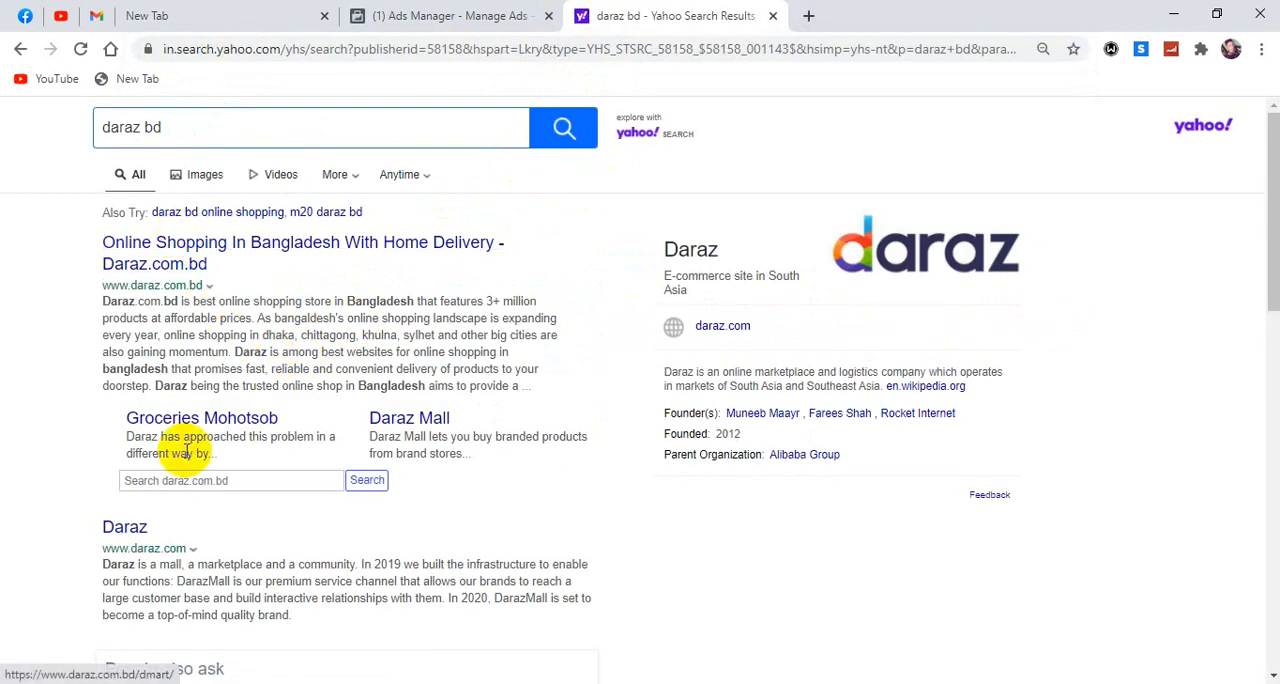
click(140, 529)
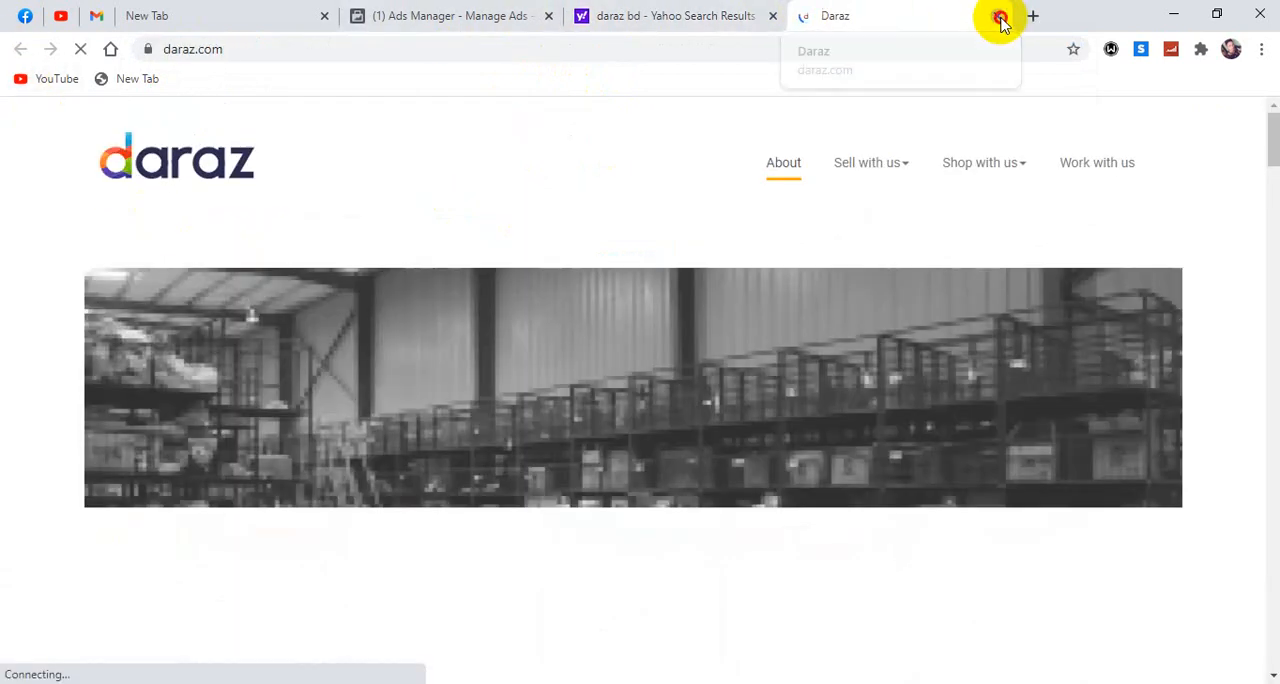
click(1000, 17)
scroll(497, 409, down, 6)
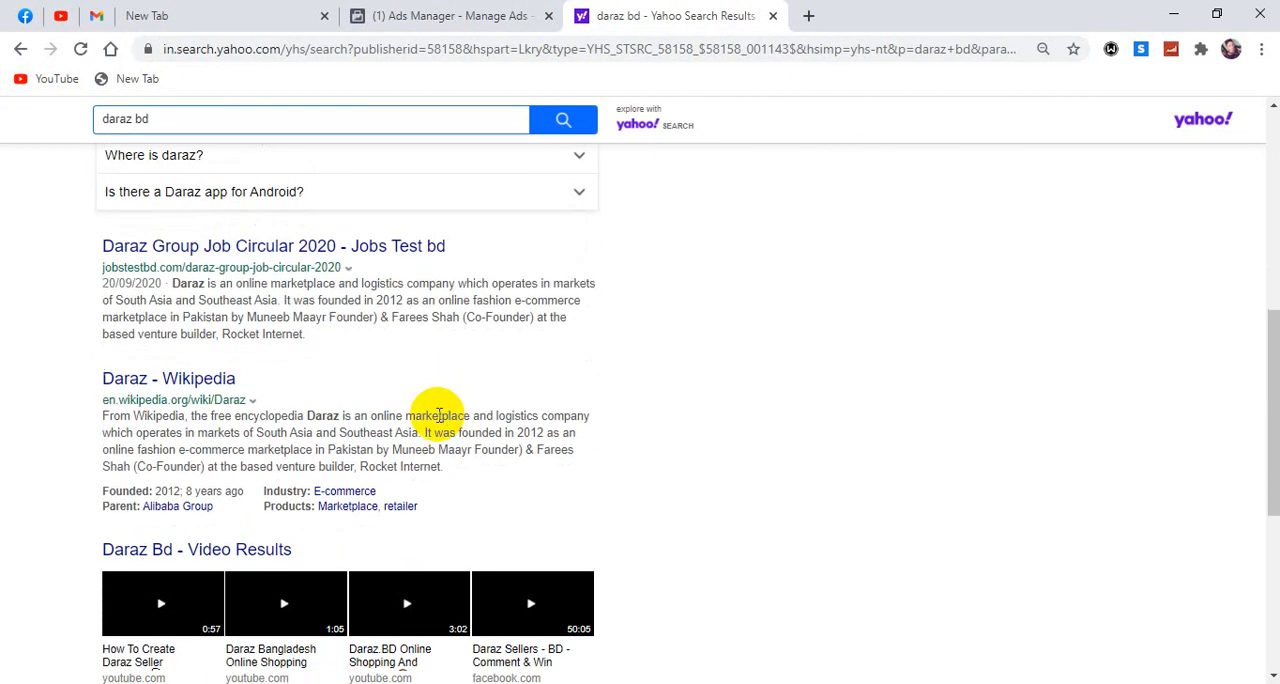
scroll(300, 320, up, 6)
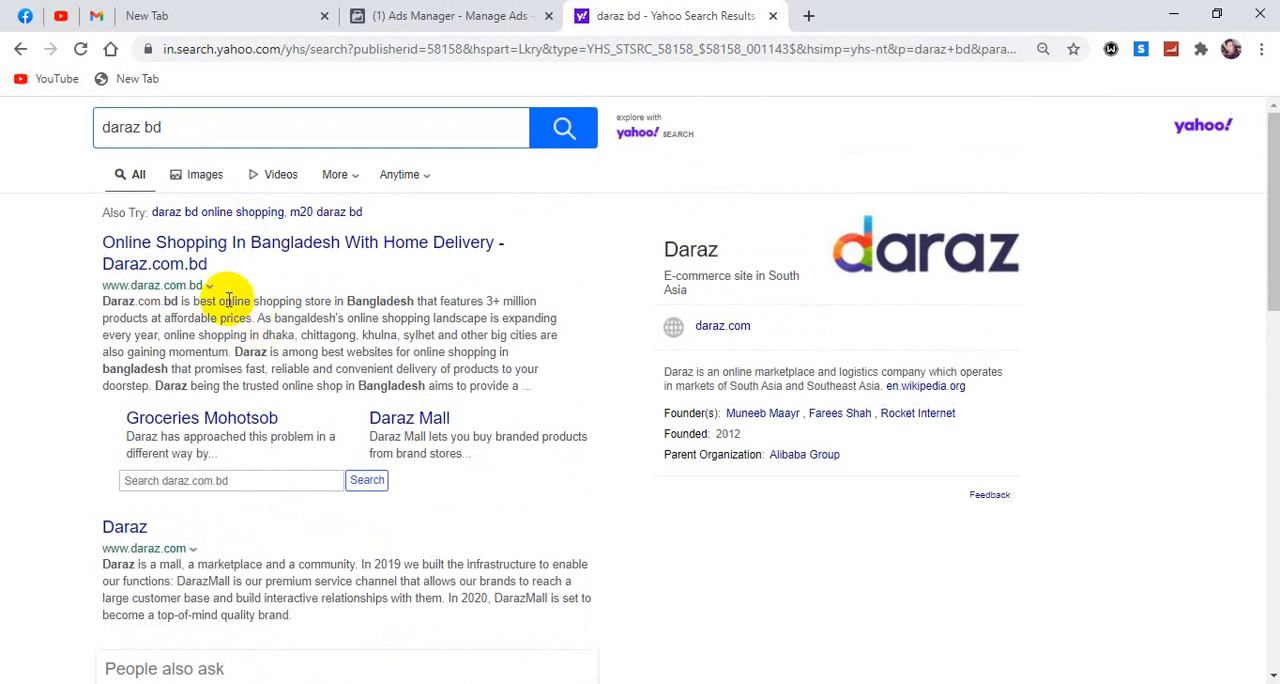
Open the Daraz.com.bd shopping site from the search results and view the "20 pcs -Coil less Hijab safety pins" product in Flash Sale.
click(194, 249)
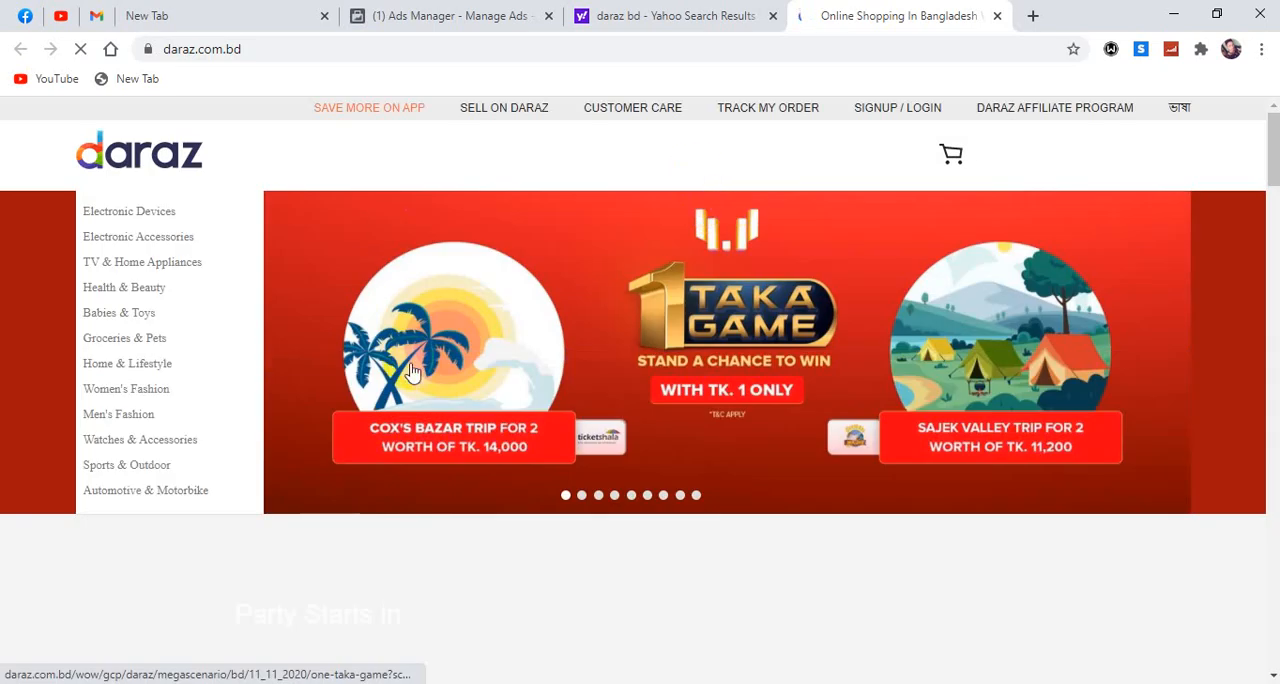
scroll(560, 290, down, 2)
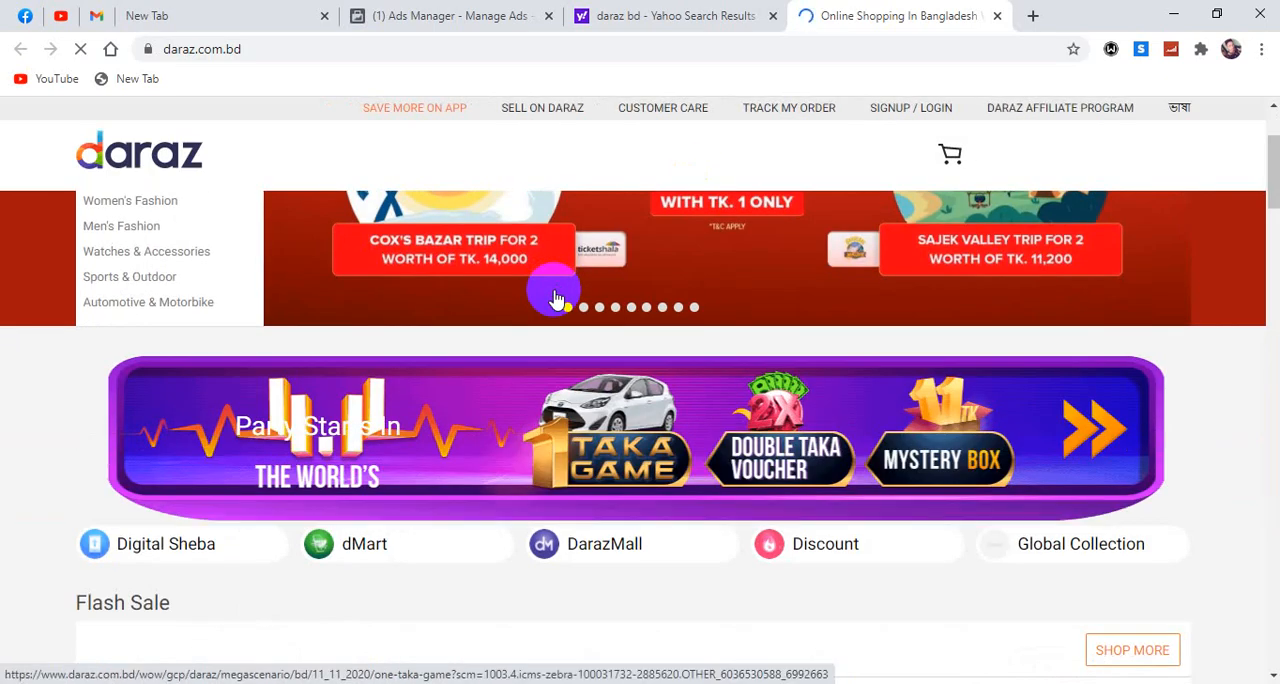
scroll(557, 298, down, 3)
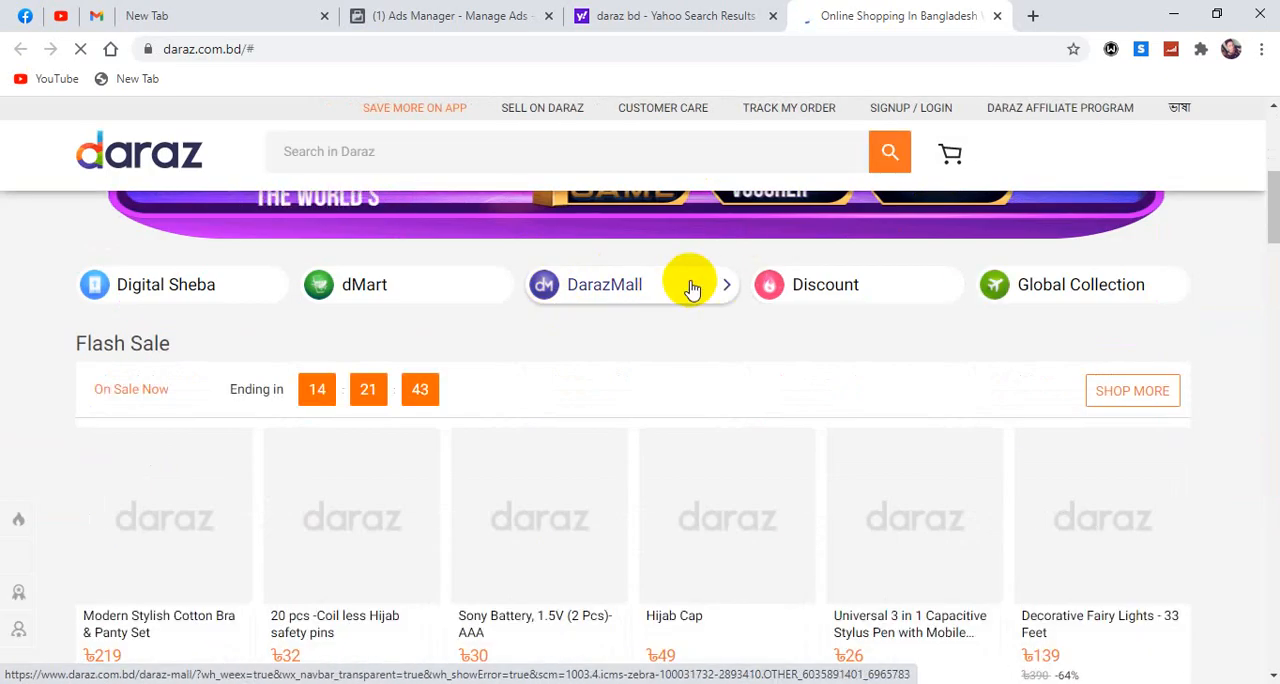
scroll(690, 288, down, 4)
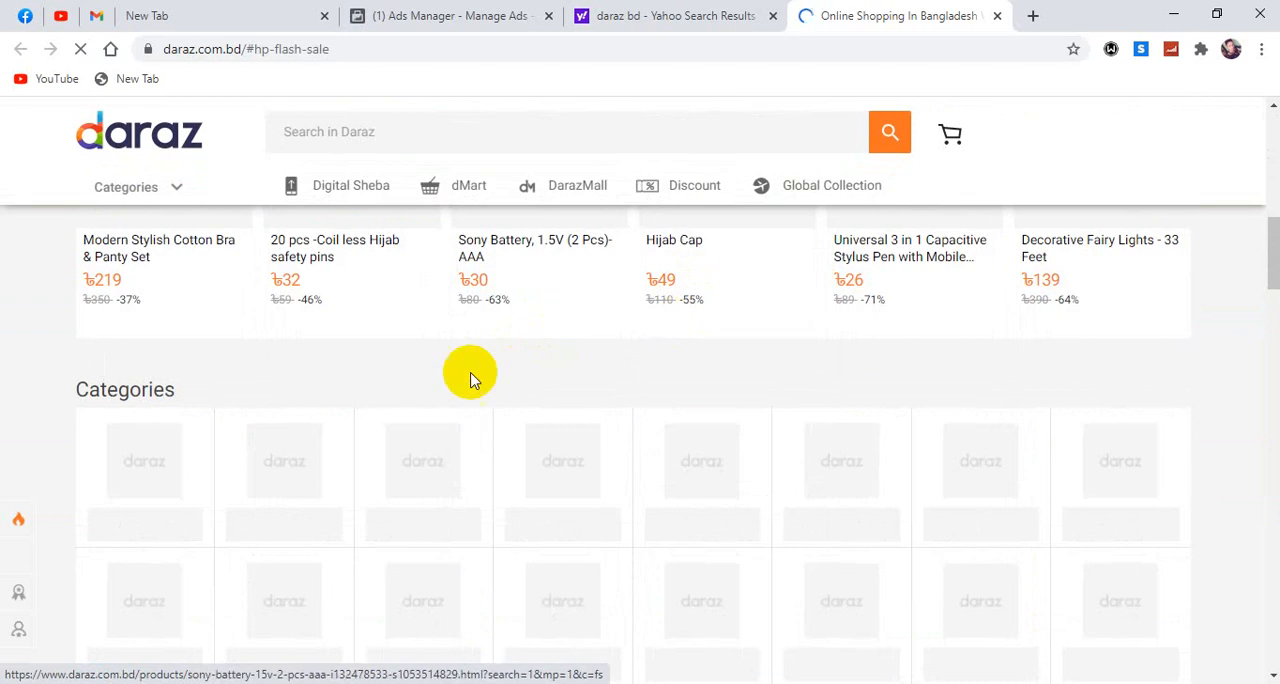
click(320, 260)
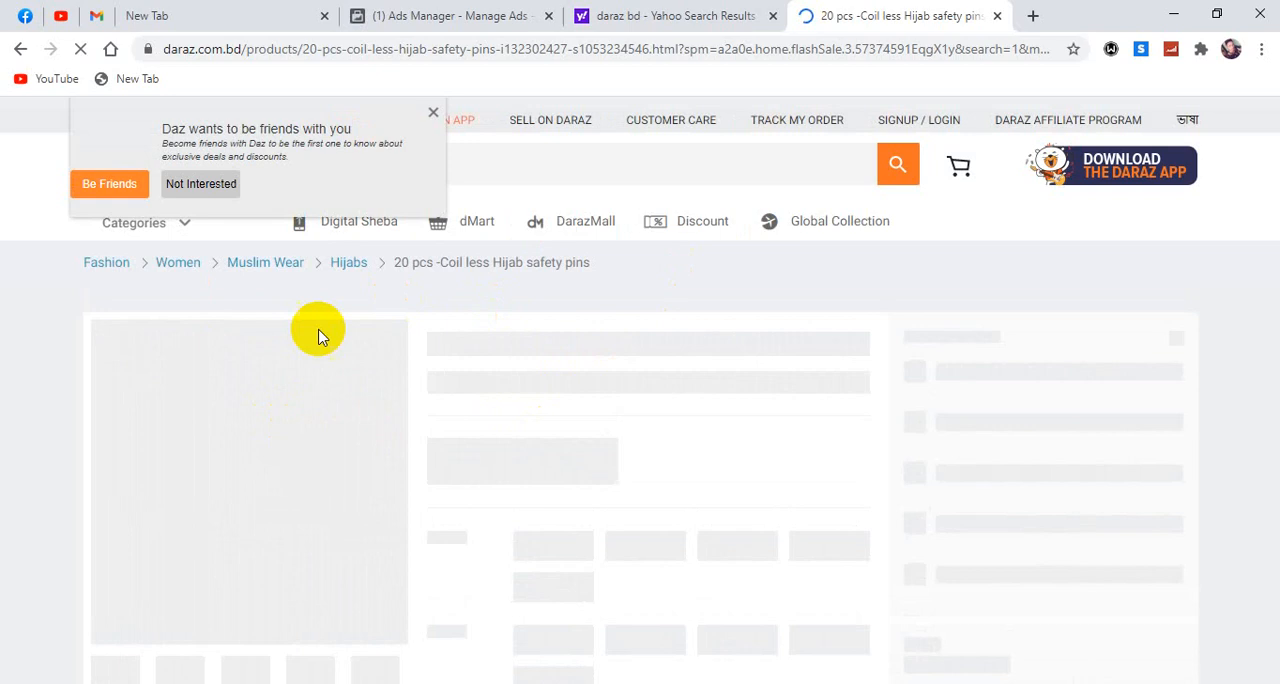
Decline the Daraz notification prompt and look over the hijab safety pins product page with its purchase options.
click(431, 113)
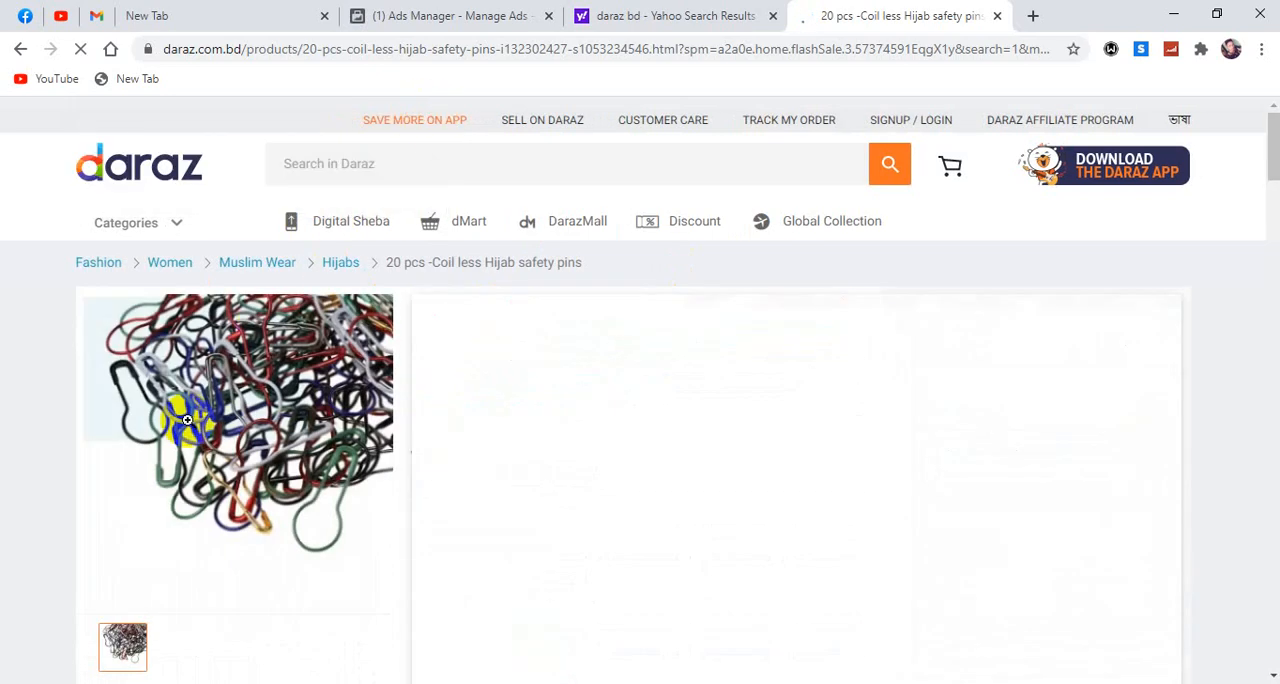
mouse_move(351, 406)
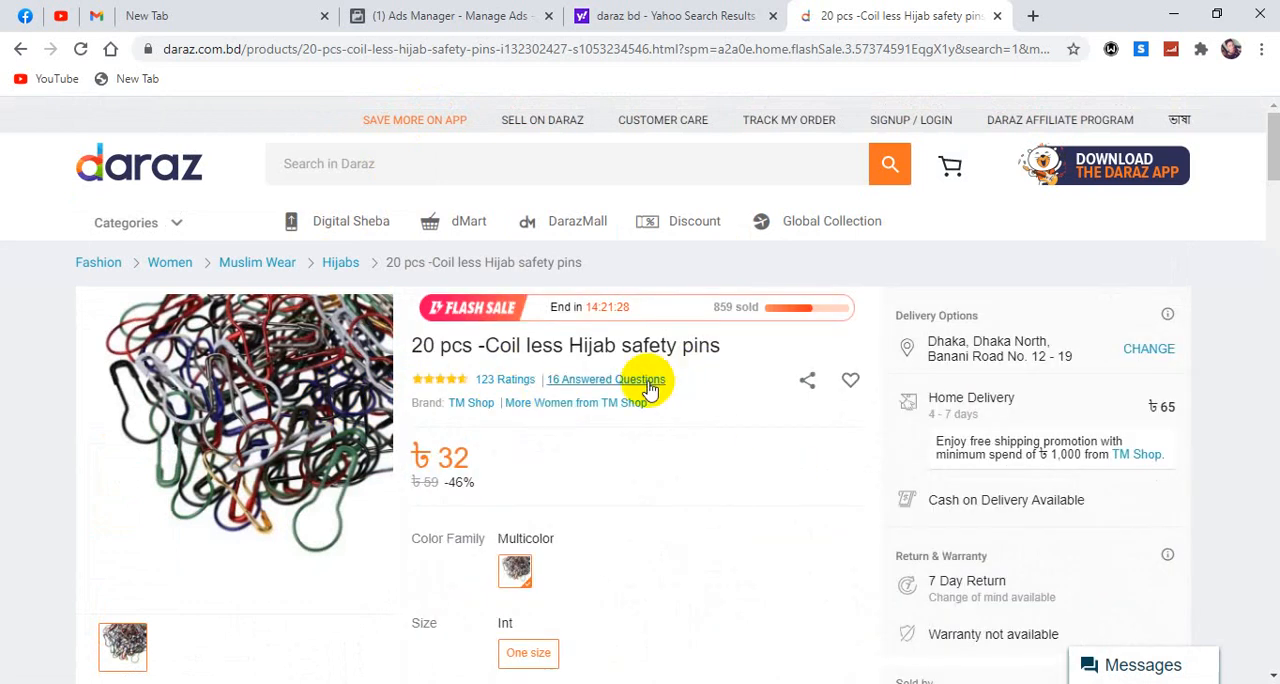
scroll(938, 372, down, 5)
scroll(846, 380, up, 2)
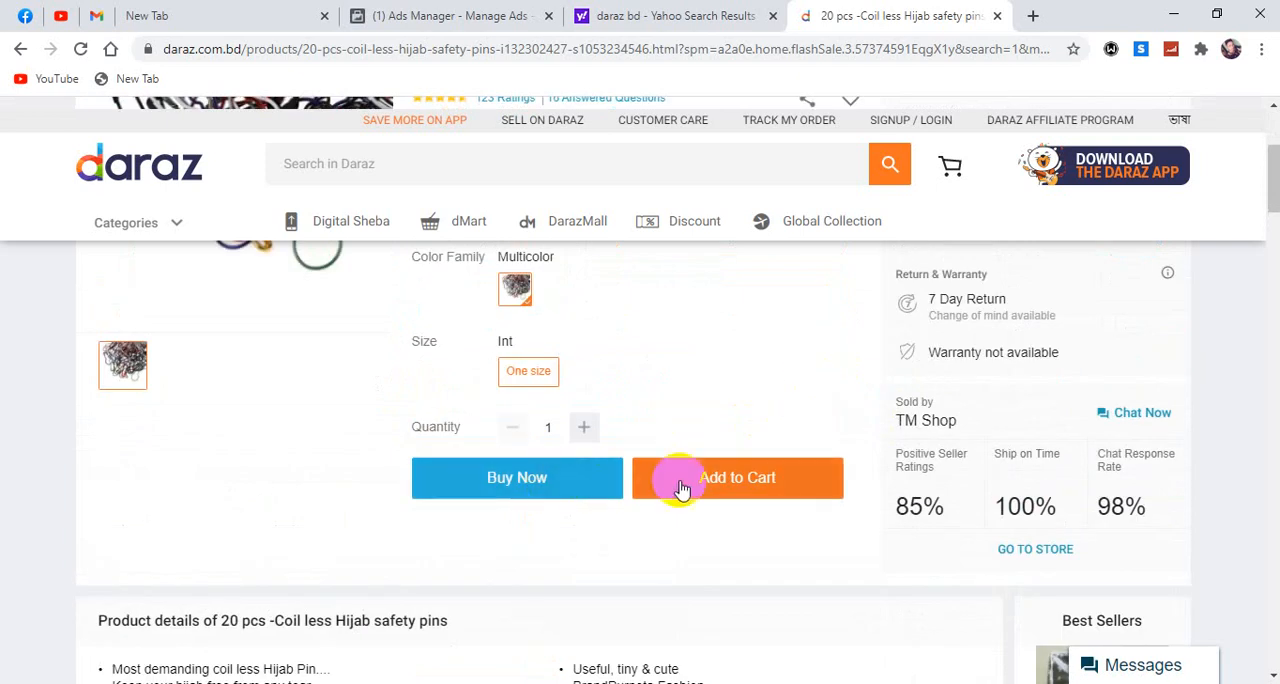
Try to add the "20 pcs -Coil less Hijab safety pins" product to the cart, and dismiss the login dialog.
click(724, 490)
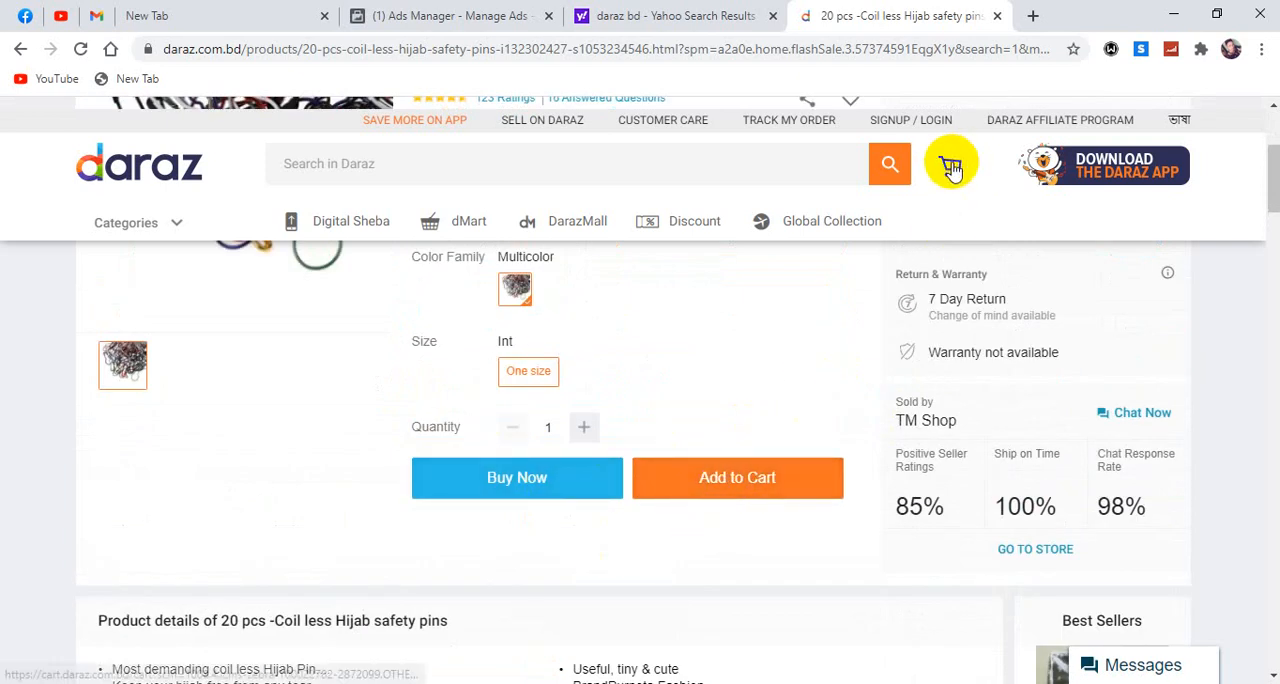
click(735, 486)
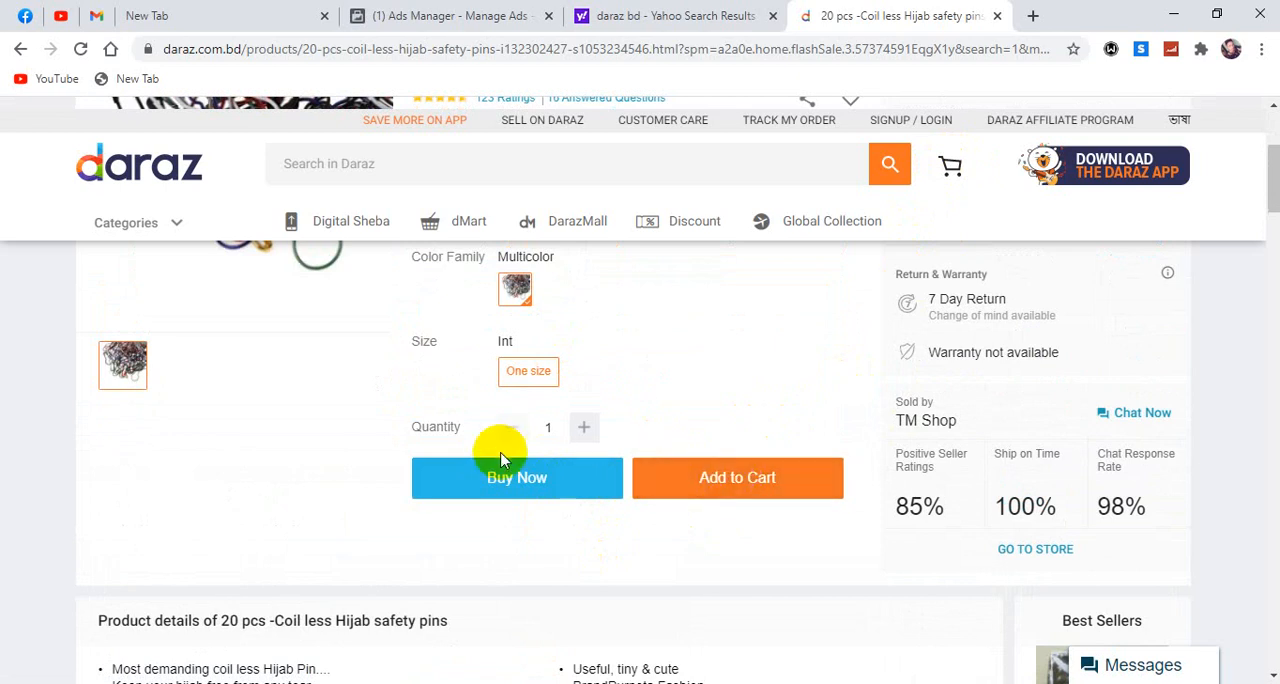
click(673, 477)
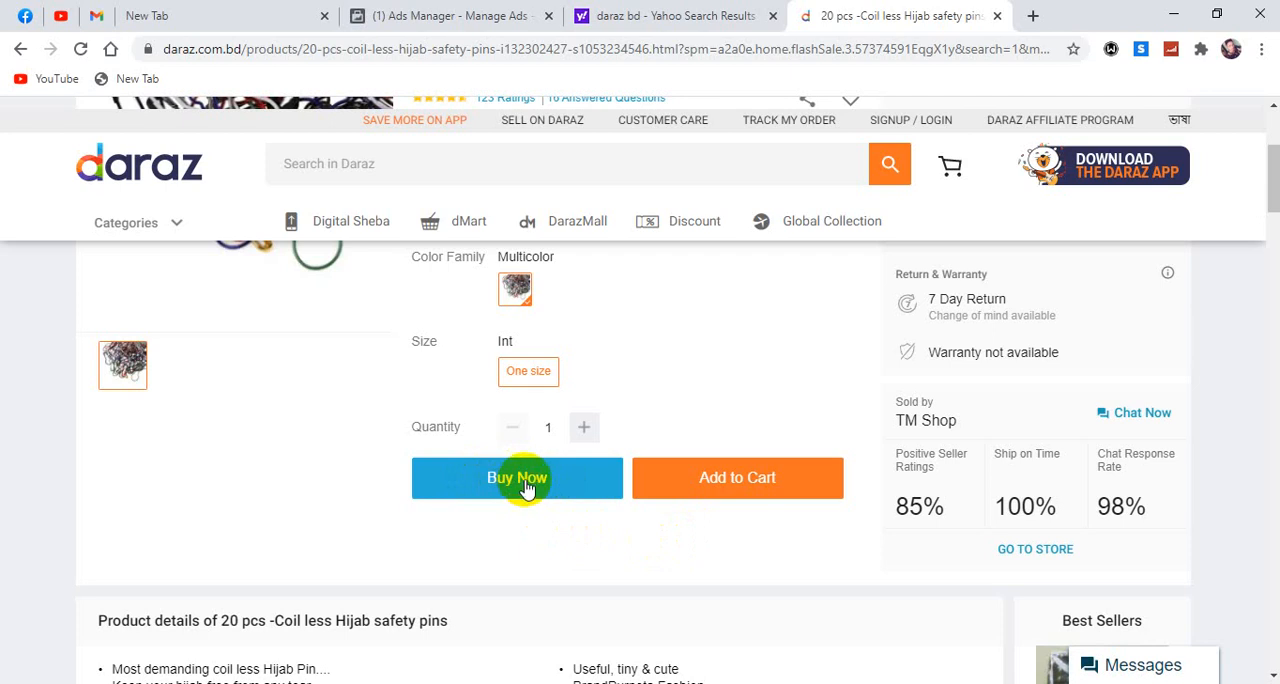
click(755, 481)
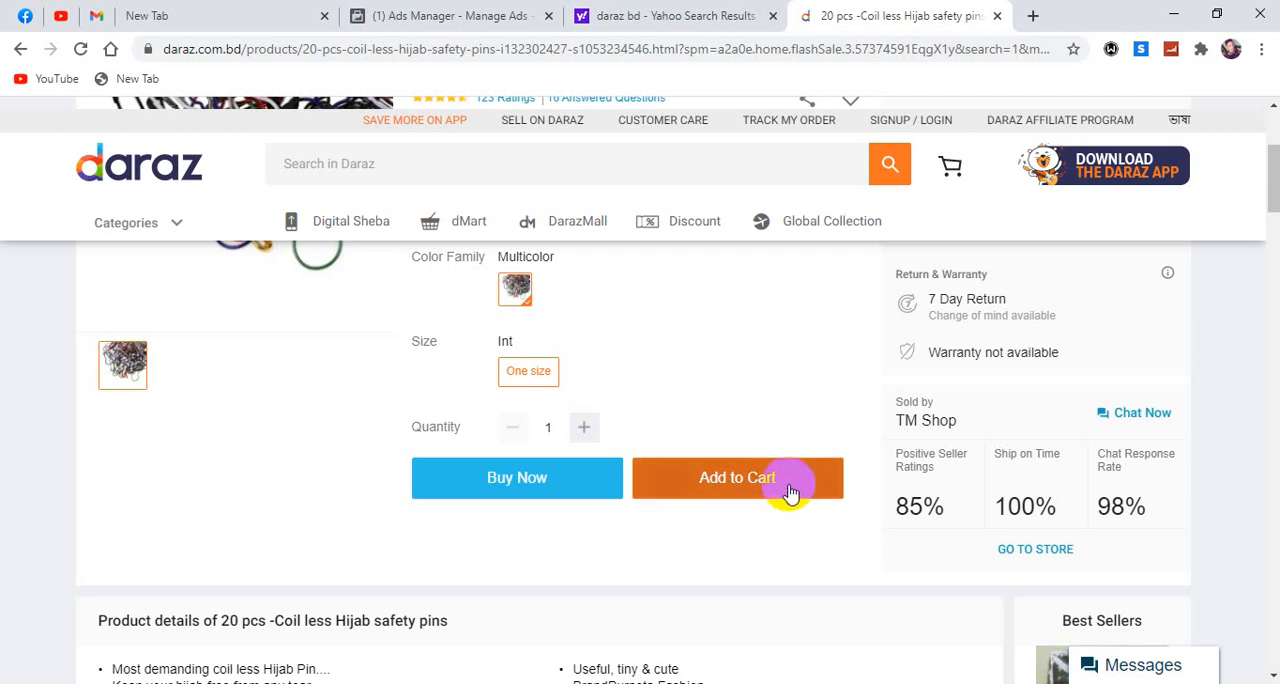
click(749, 475)
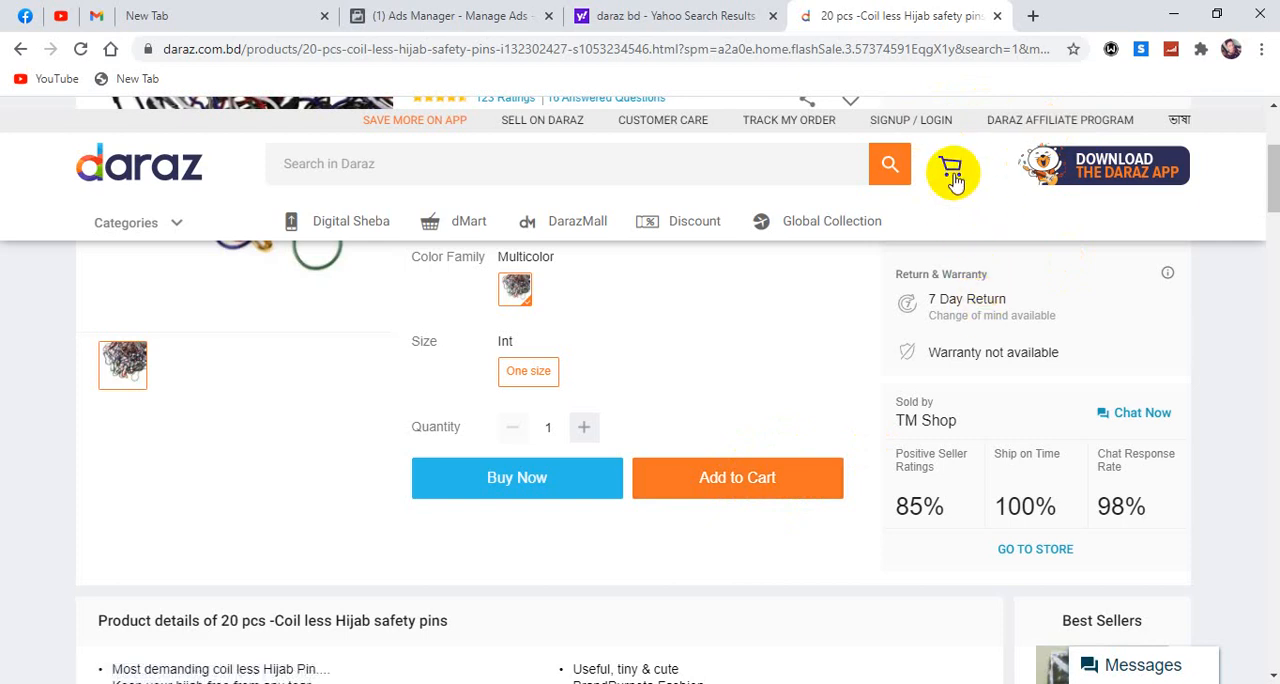
click(743, 492)
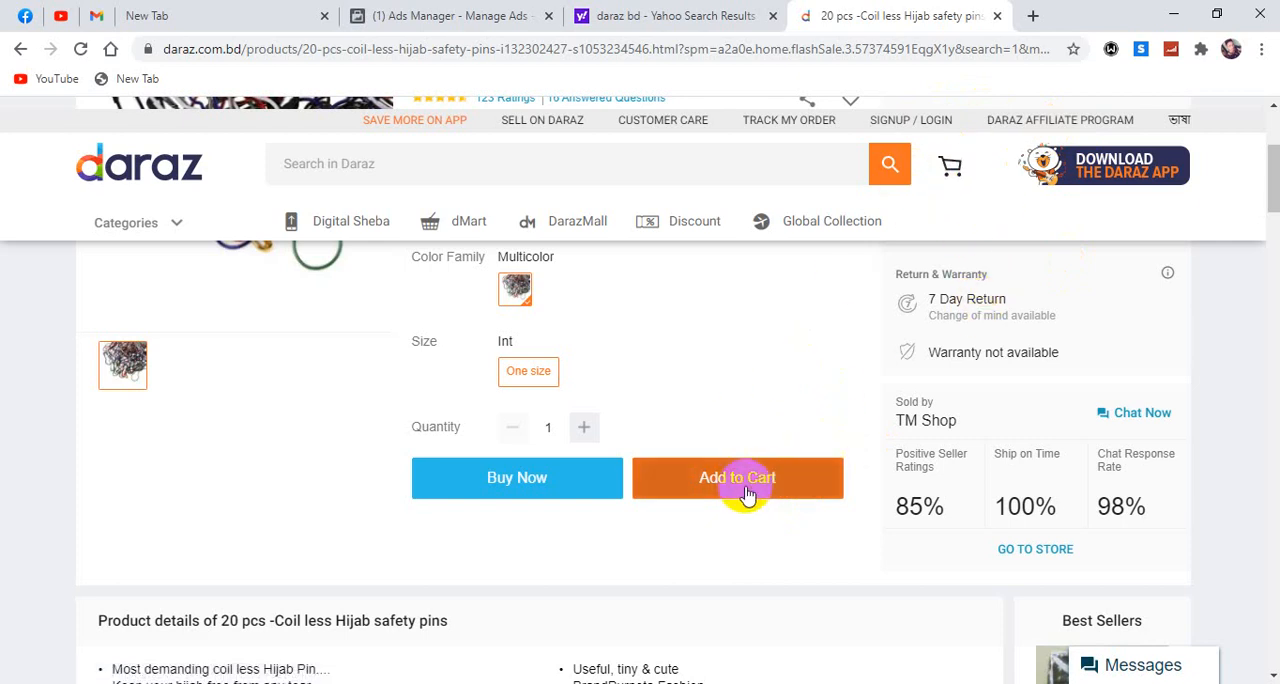
click(710, 485)
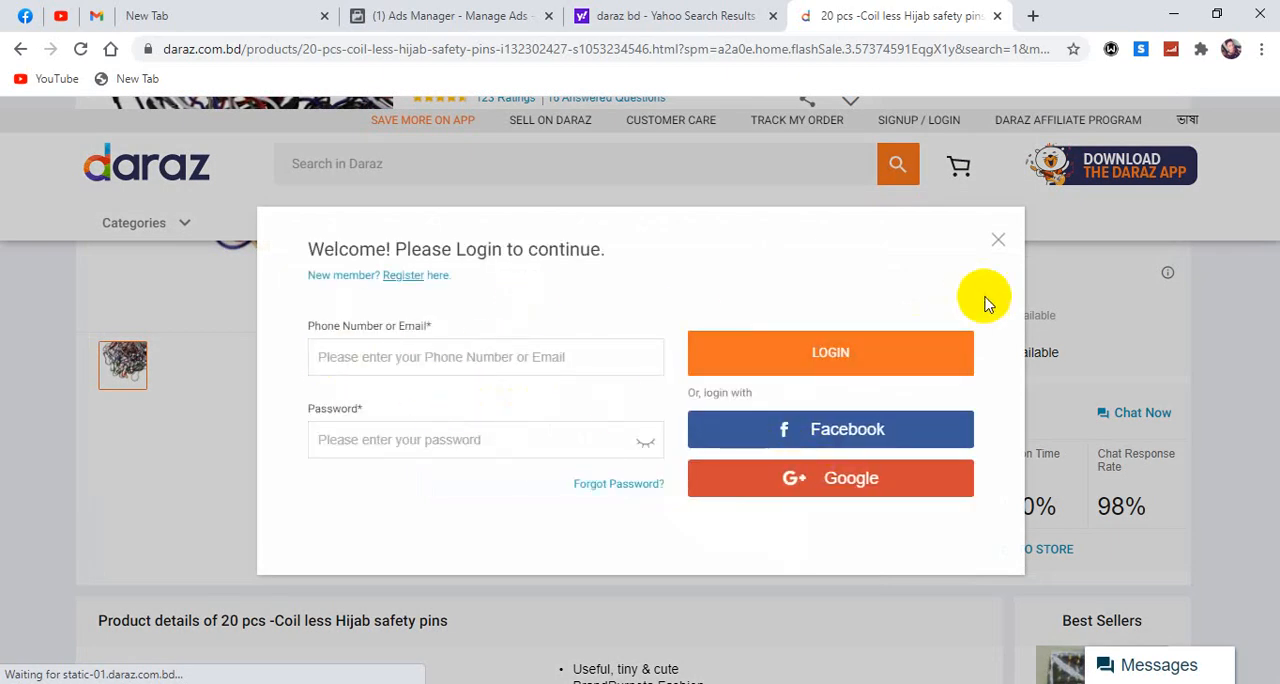
click(999, 243)
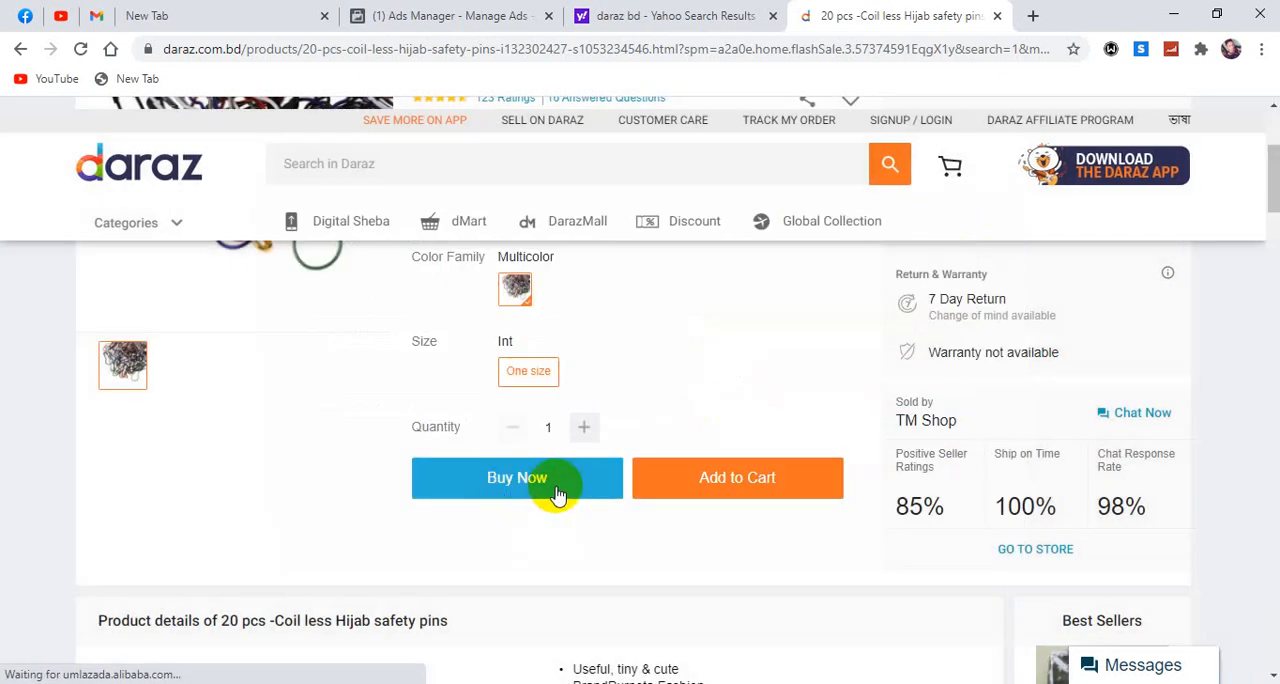
click(725, 498)
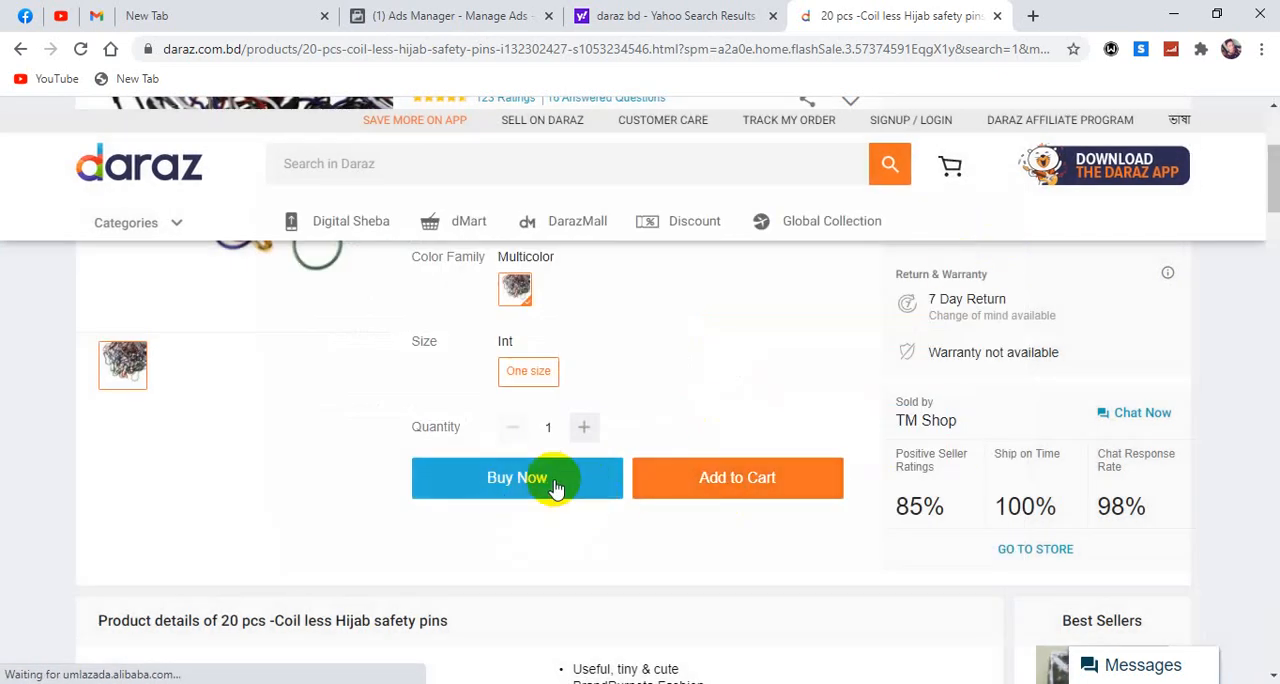
click(764, 492)
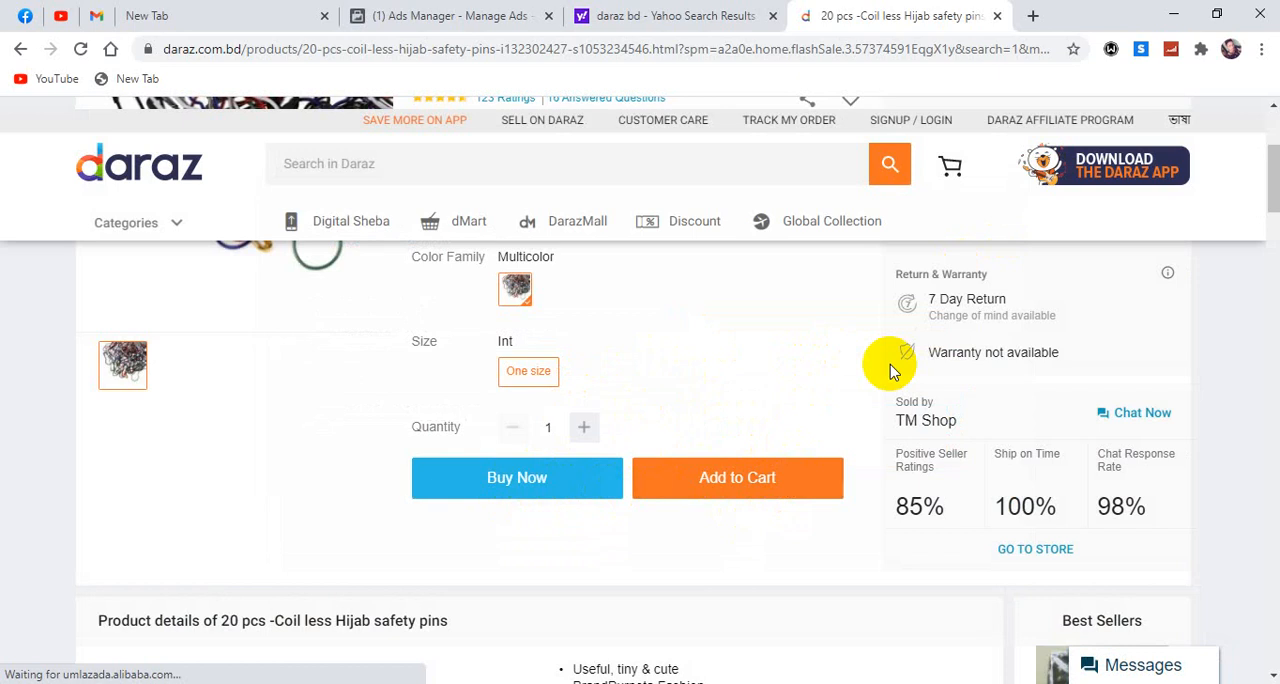
click(688, 474)
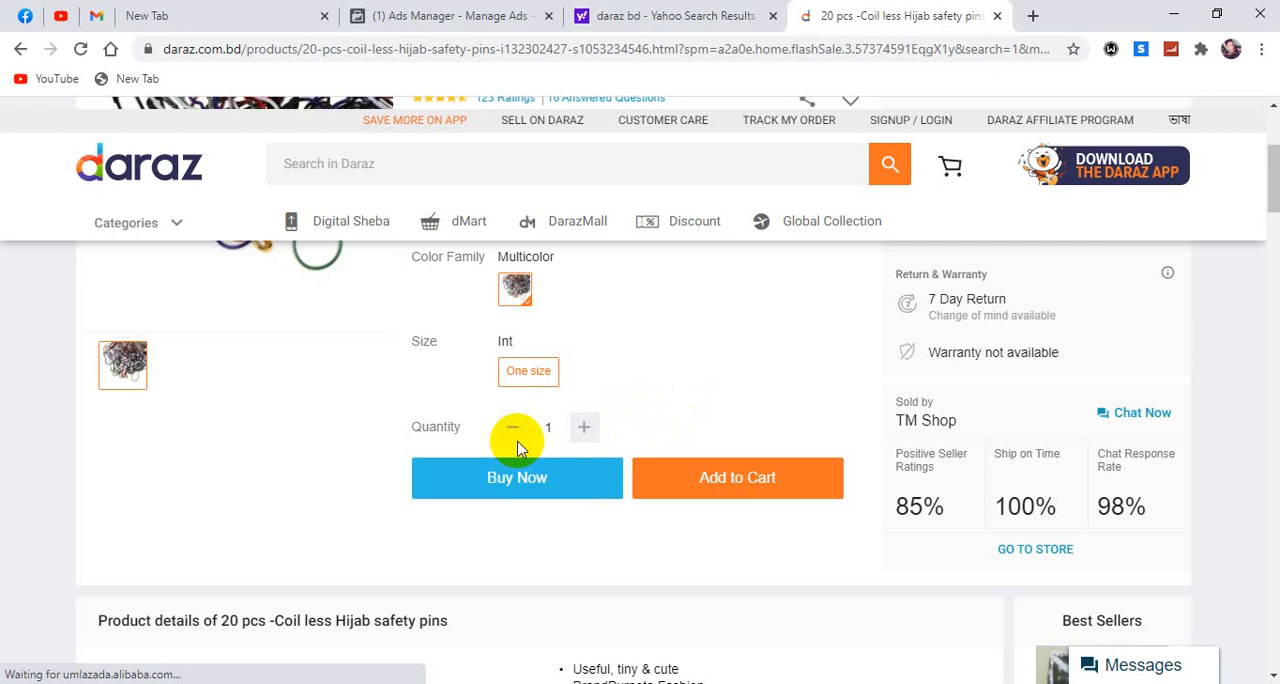
Return to Ads Manager, discard the open campaign setup and create a new campaign with the Brand awareness objective.
click(390, 17)
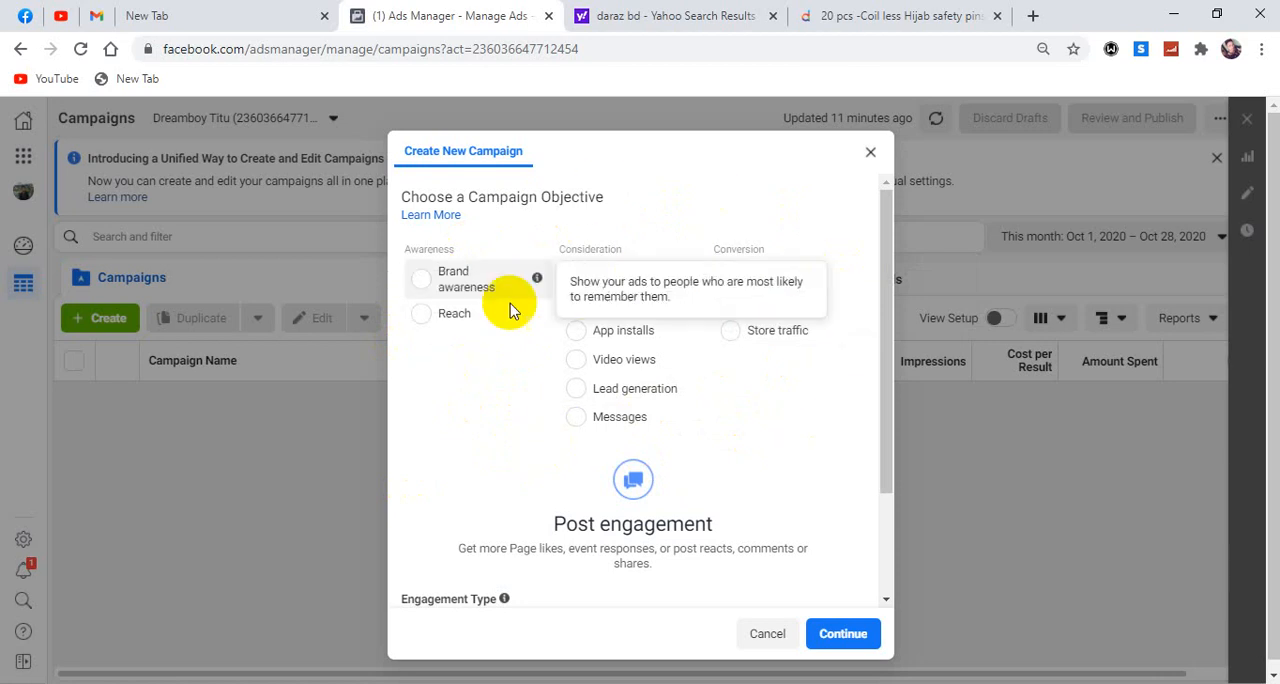
click(870, 155)
click(100, 320)
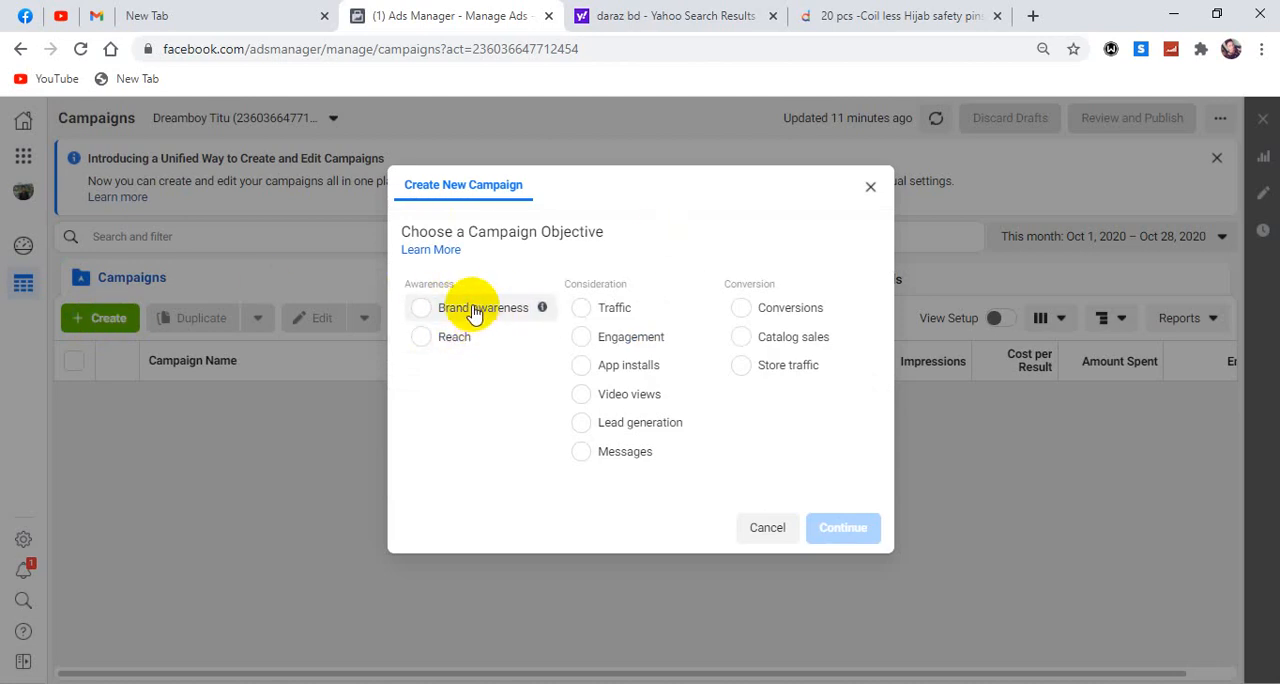
click(476, 312)
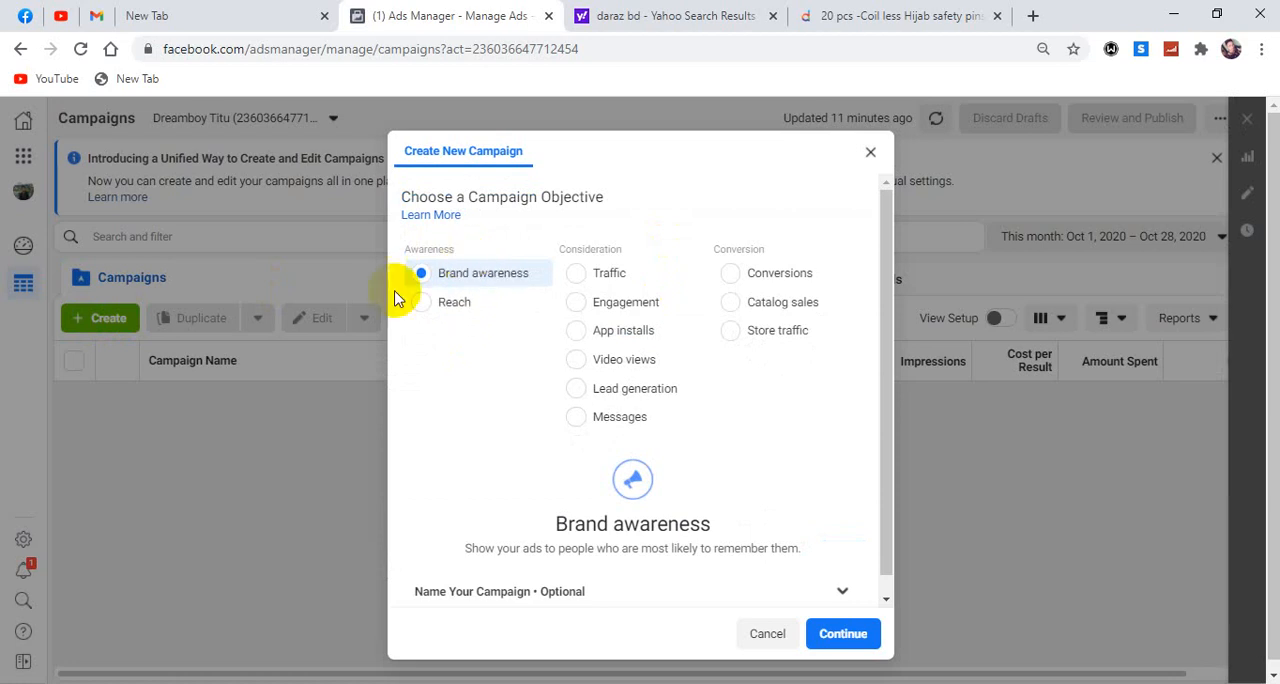
scroll(500, 390, down, 1)
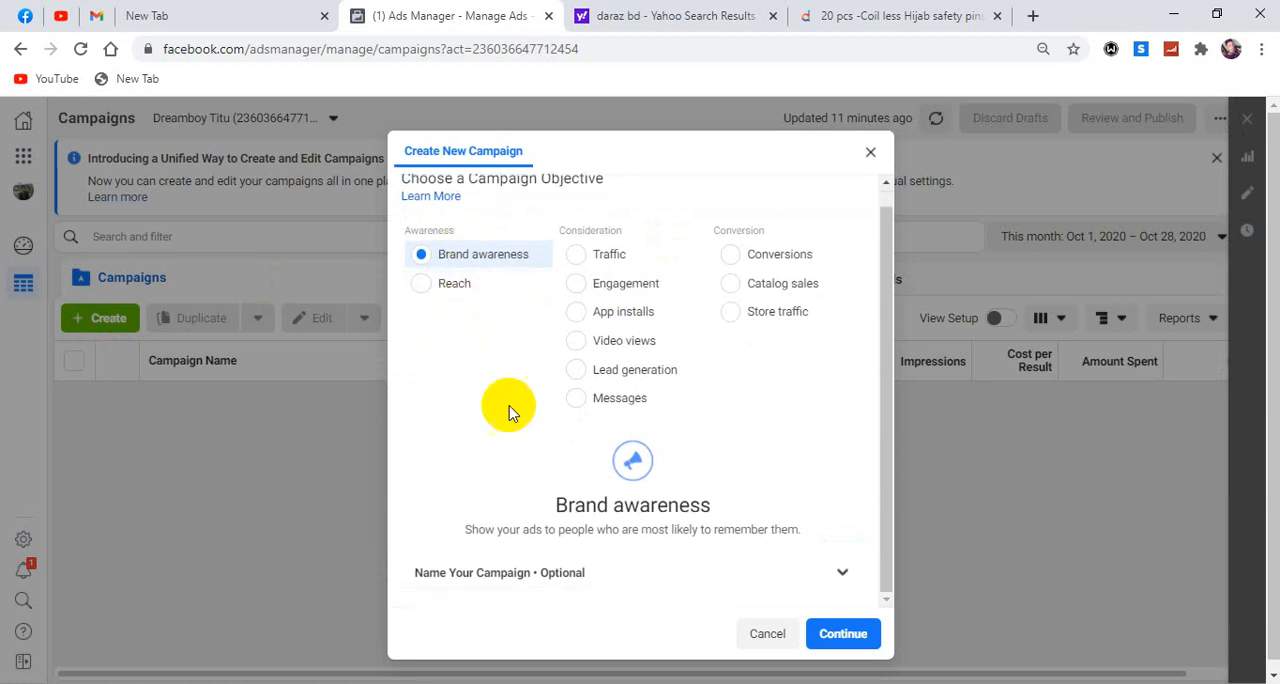
click(843, 633)
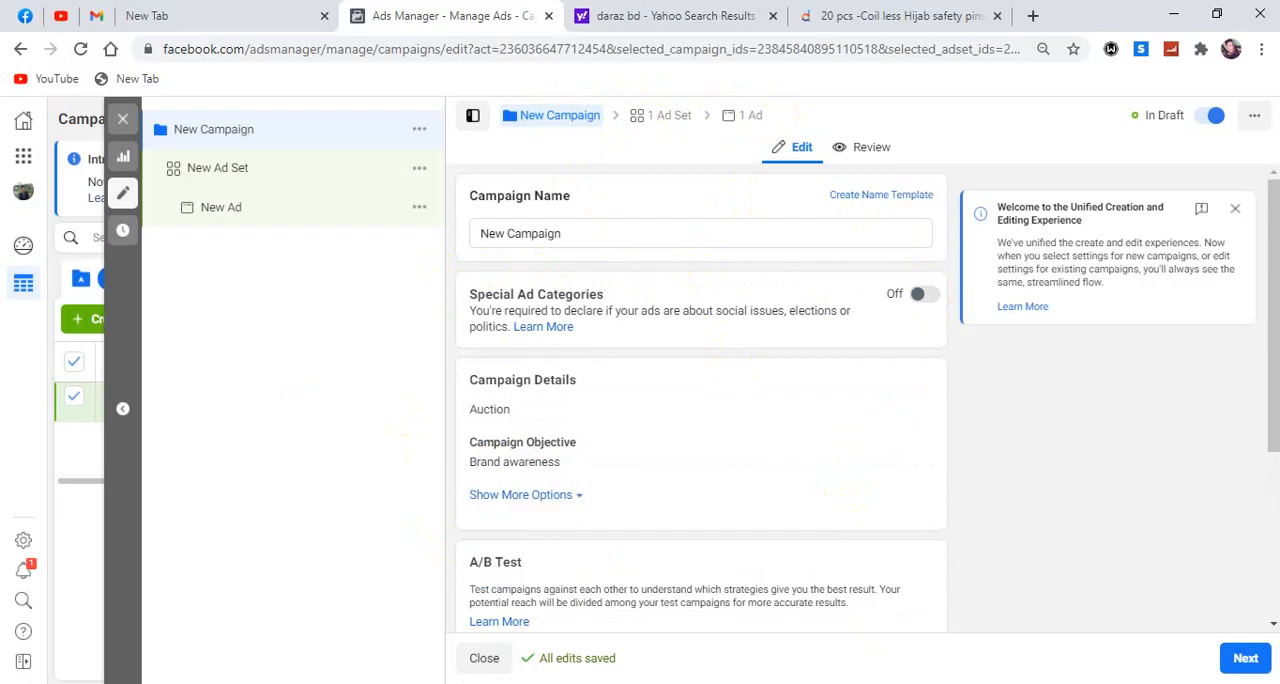
Switch to the "Facebook Paid Marketing" document in Word and review the Campaign and Ads Set items under "3 parts of Facebook Ad campaign".
key(alt+Tab)
click(441, 348)
scroll(441, 339, down, 2)
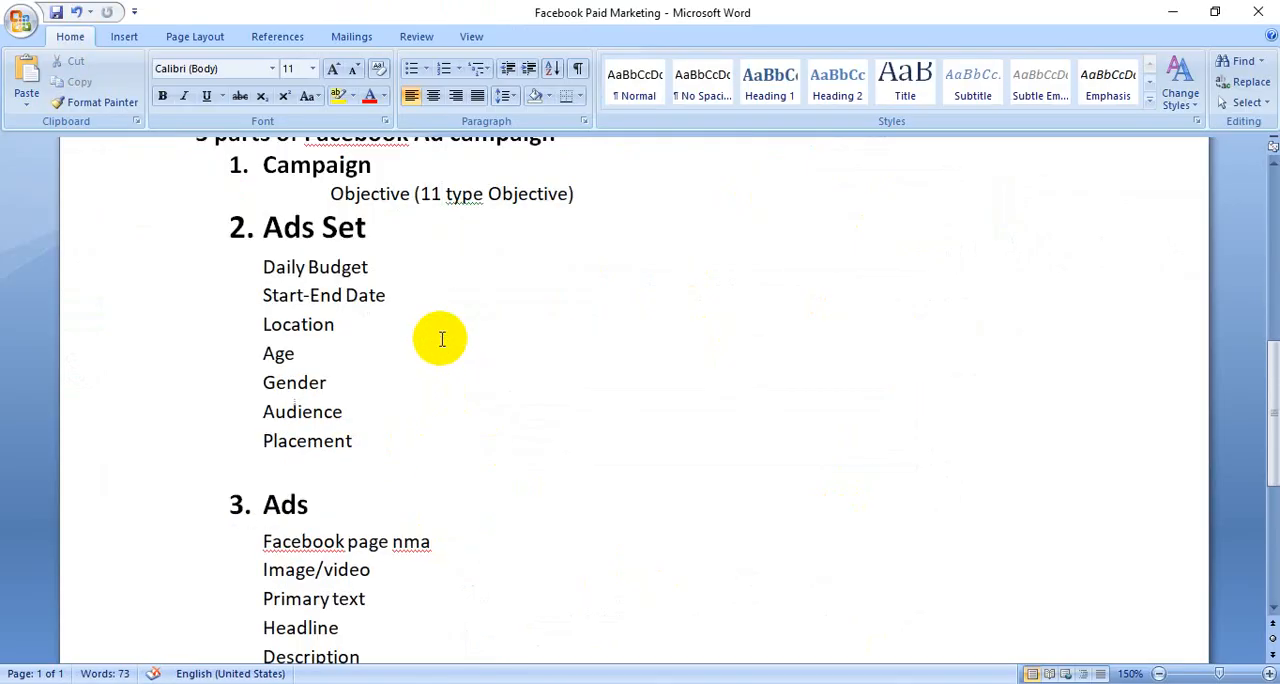
scroll(441, 339, down, 3)
scroll(441, 339, up, 3)
scroll(441, 339, up, 2)
click(442, 335)
scroll(442, 337, down, 2)
scroll(442, 339, up, 2)
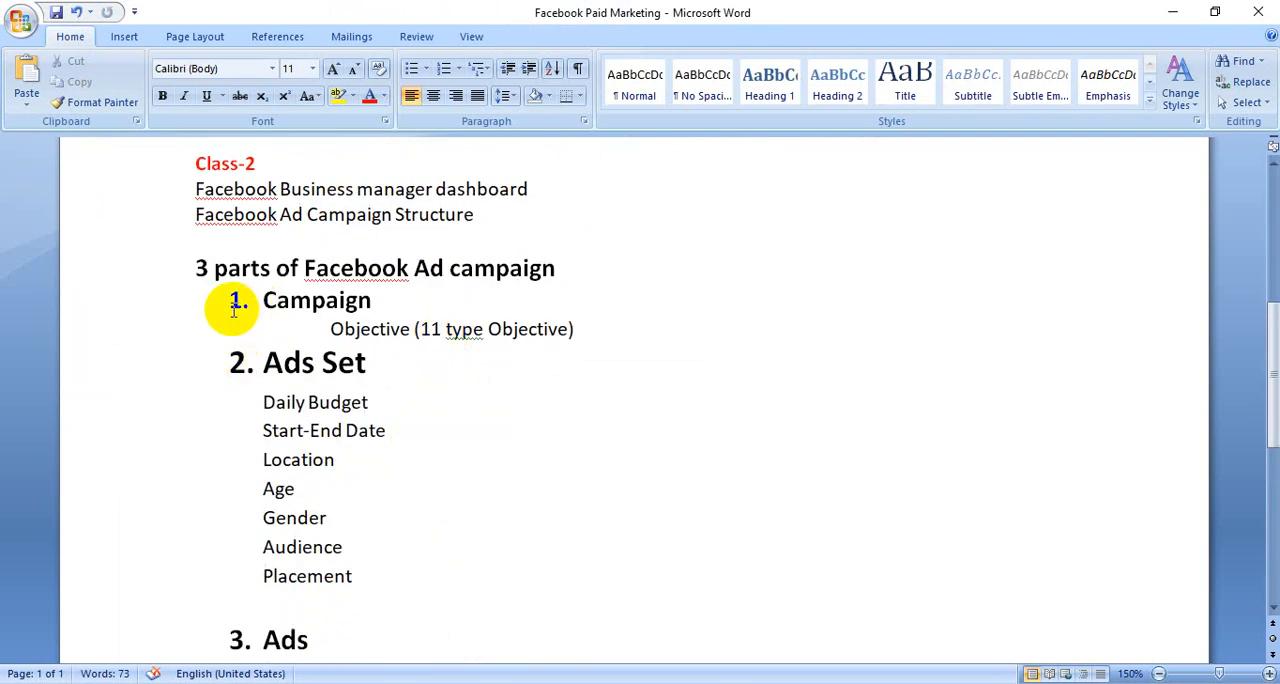
drag(226, 303, 570, 324)
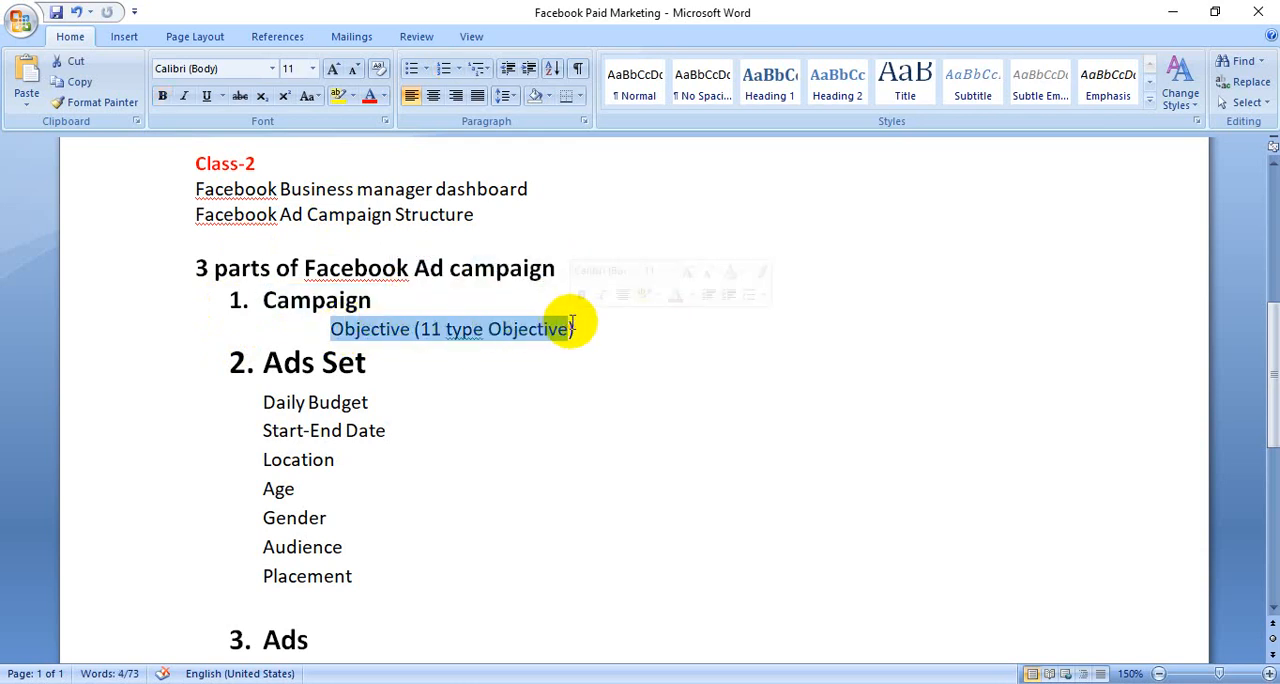
click(526, 334)
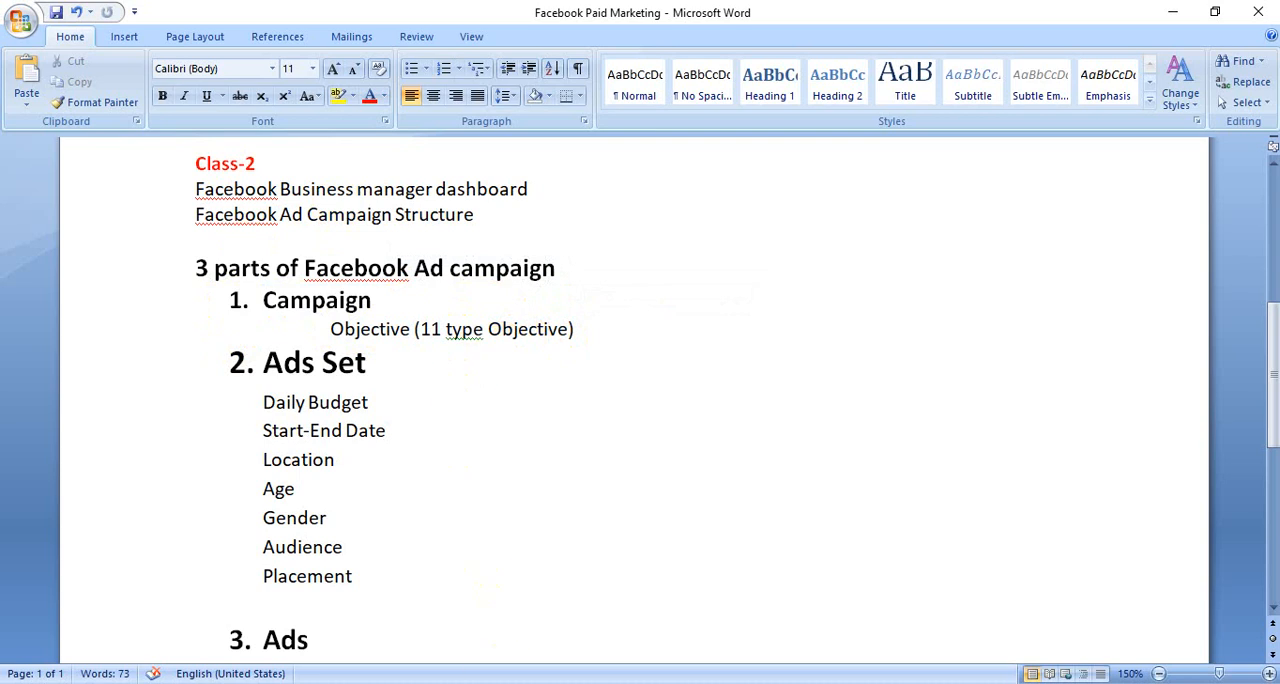
drag(263, 368, 337, 584)
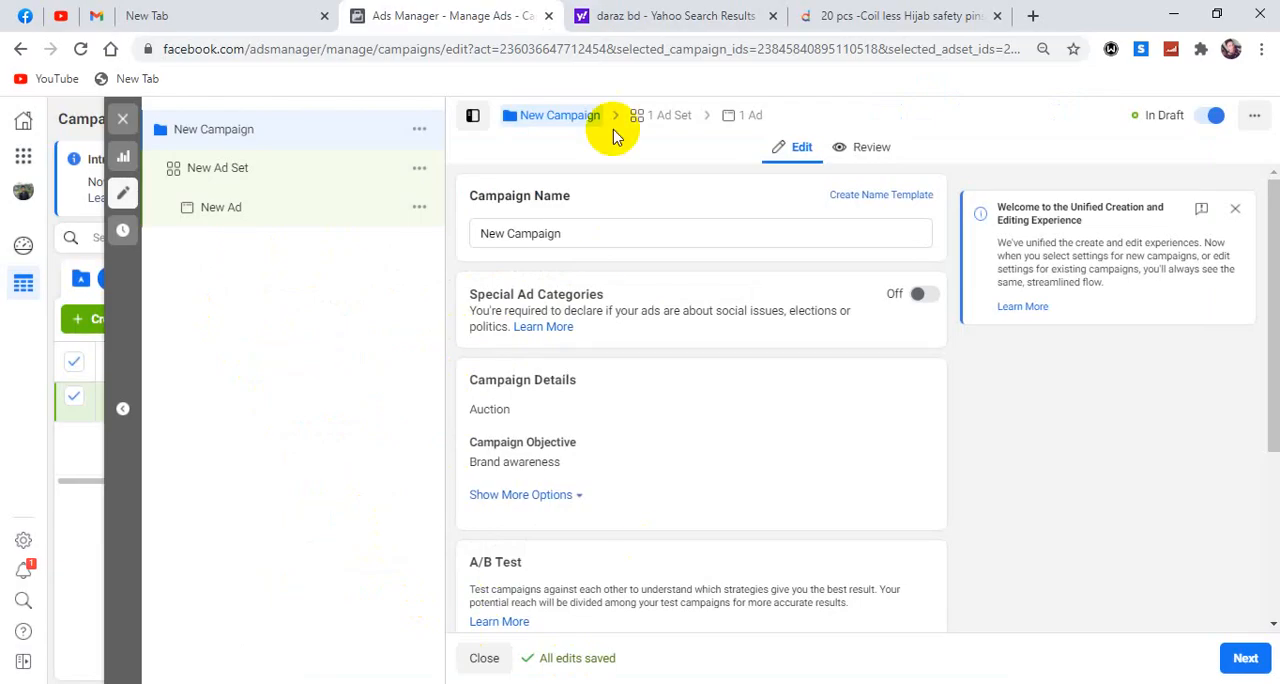
Back in Ads Manager, open the new campaign's ad set and set its end date to 10/31/2020.
click(666, 117)
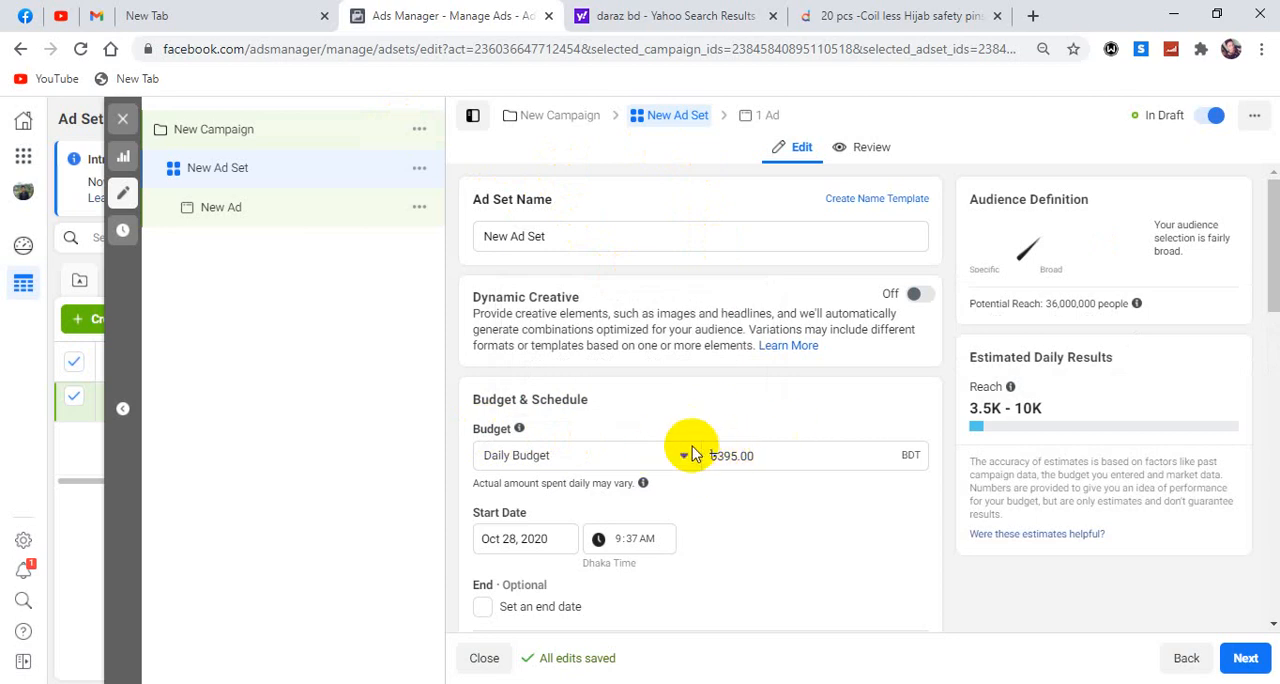
scroll(748, 445, down, 1)
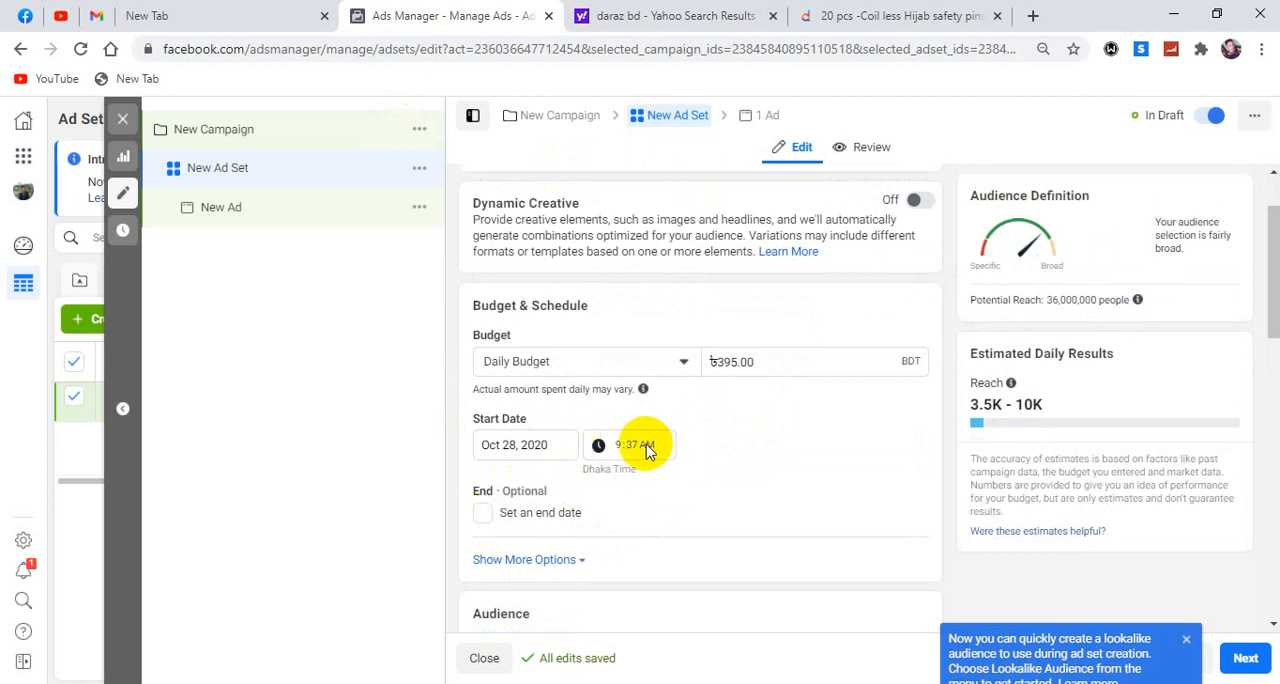
scroll(600, 445, down, 1)
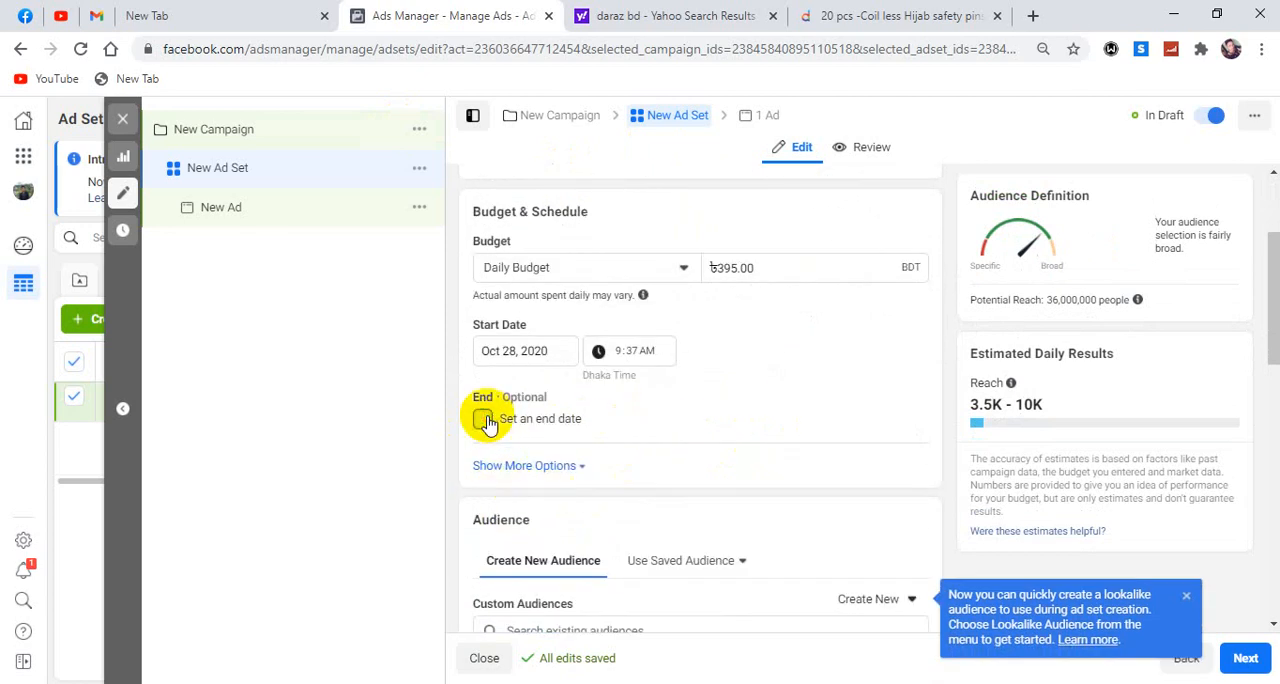
click(487, 419)
click(535, 457)
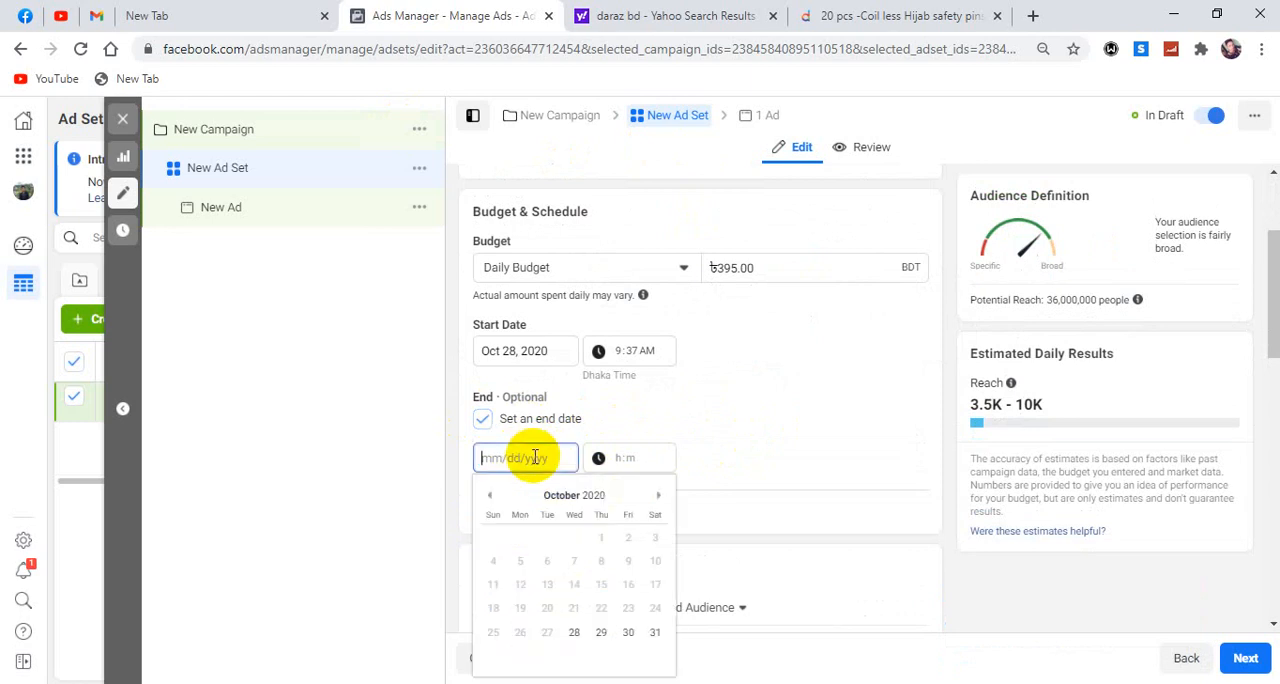
click(655, 634)
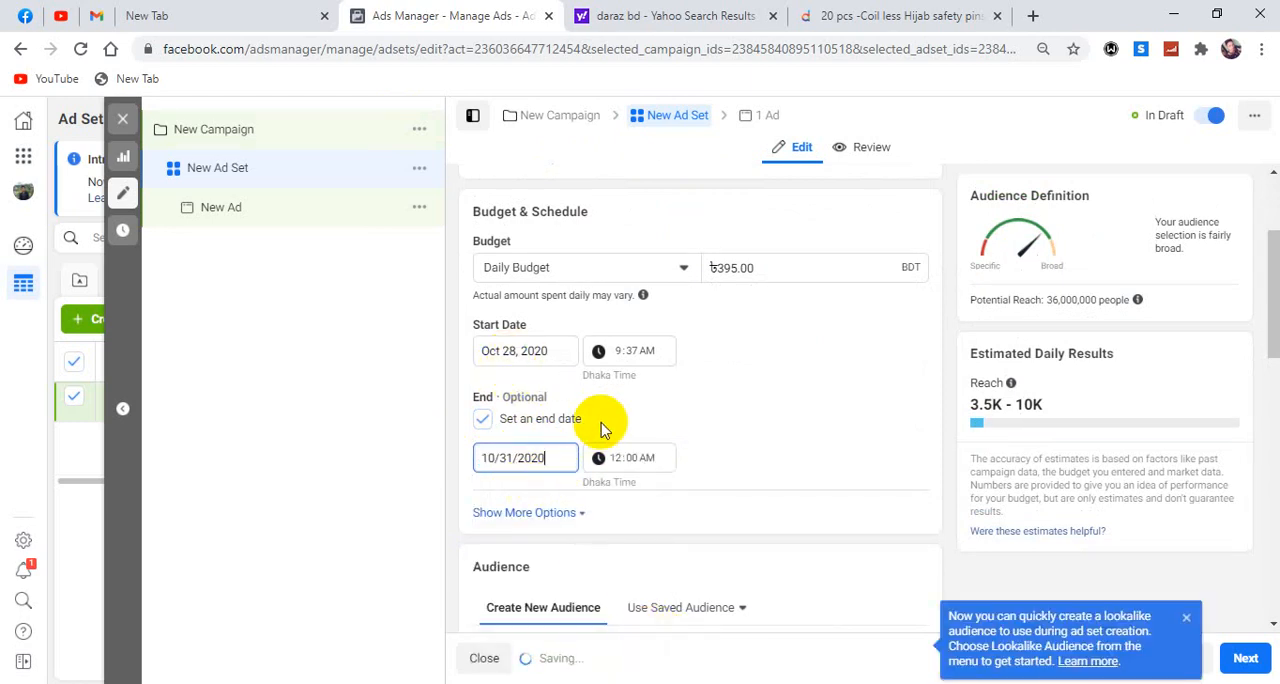
Look over the ad set's location, age, gender and detailed targeting settings, and choose Manual Placements.
scroll(580, 425, down, 2)
scroll(600, 425, down, 2)
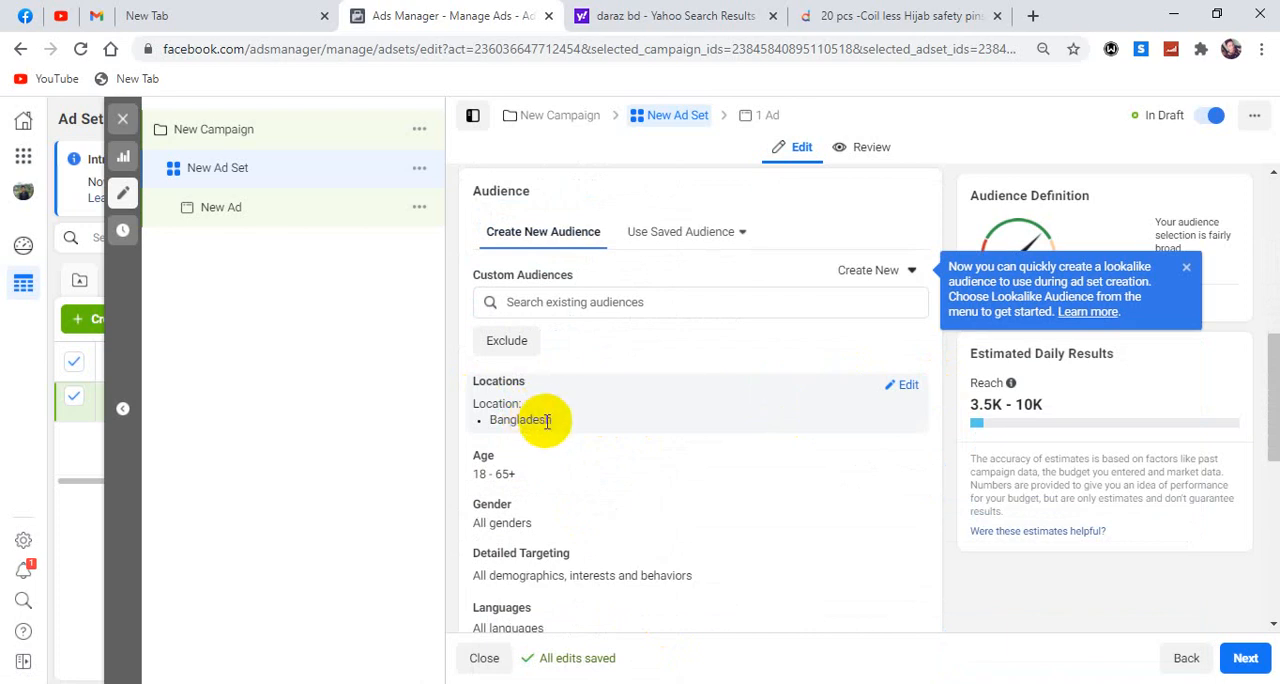
scroll(547, 421, down, 2)
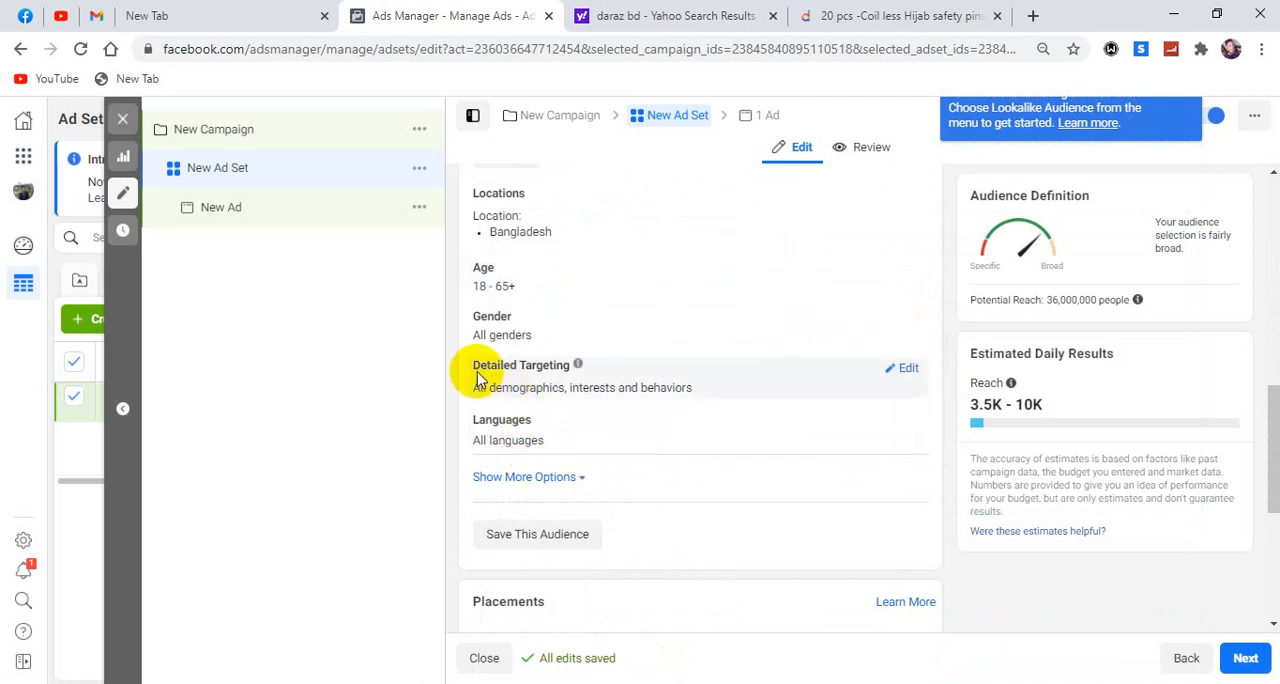
drag(571, 366, 548, 365)
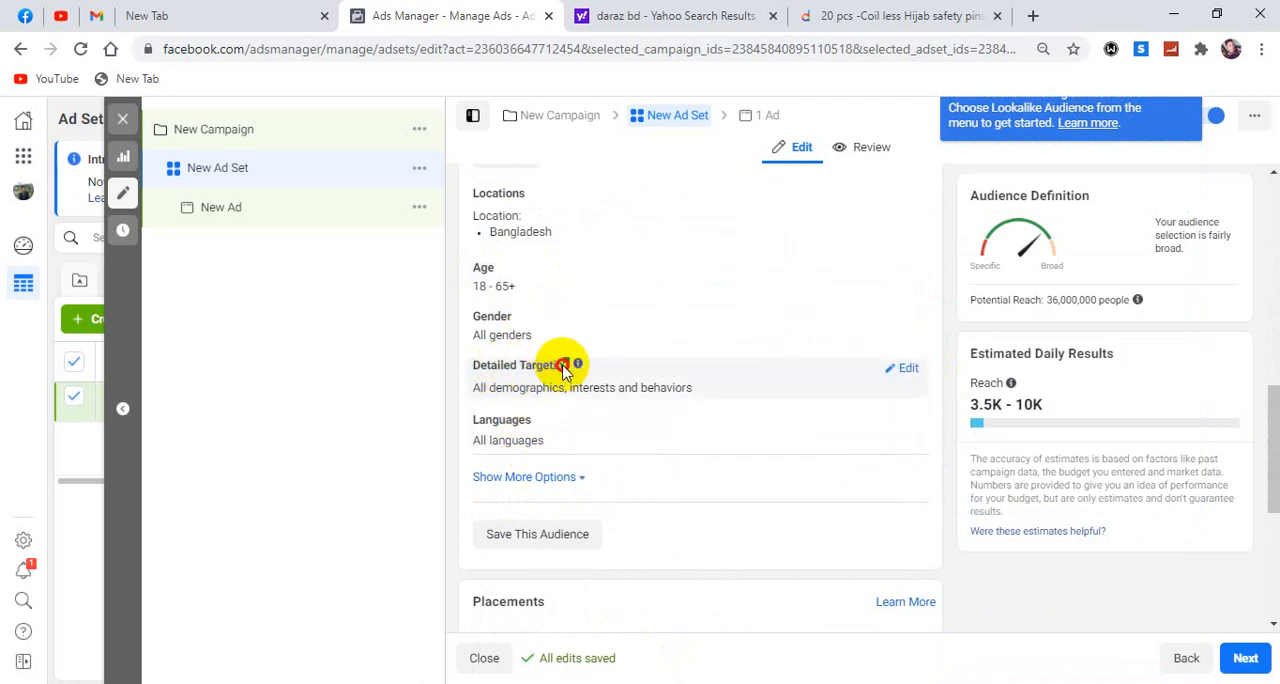
scroll(634, 423, down, 4)
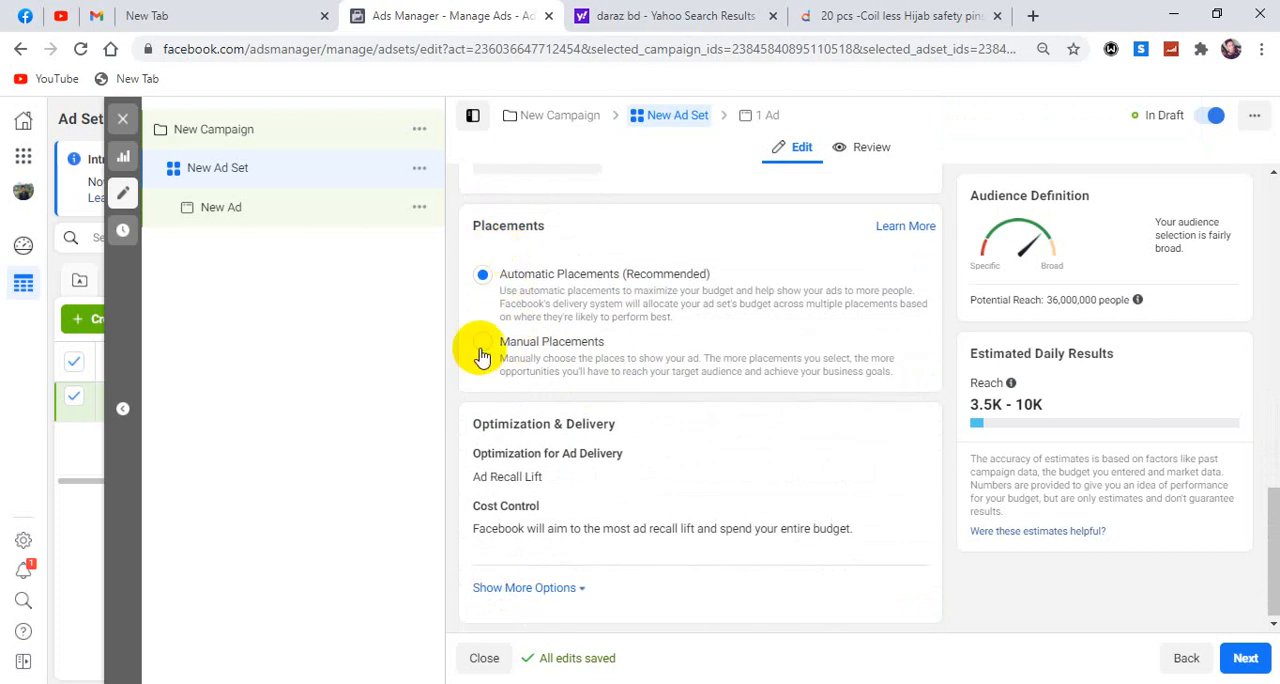
click(484, 352)
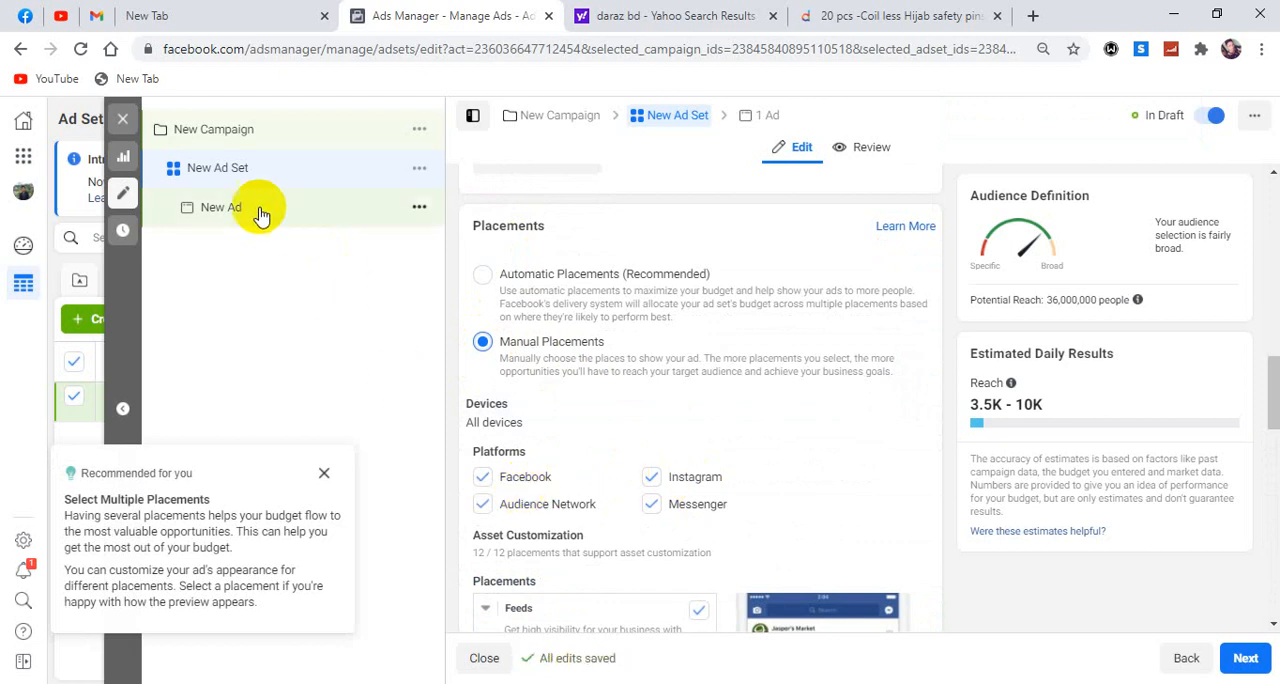
Open the New Ad level of the new campaign and bring up its Ad Setup options.
click(757, 117)
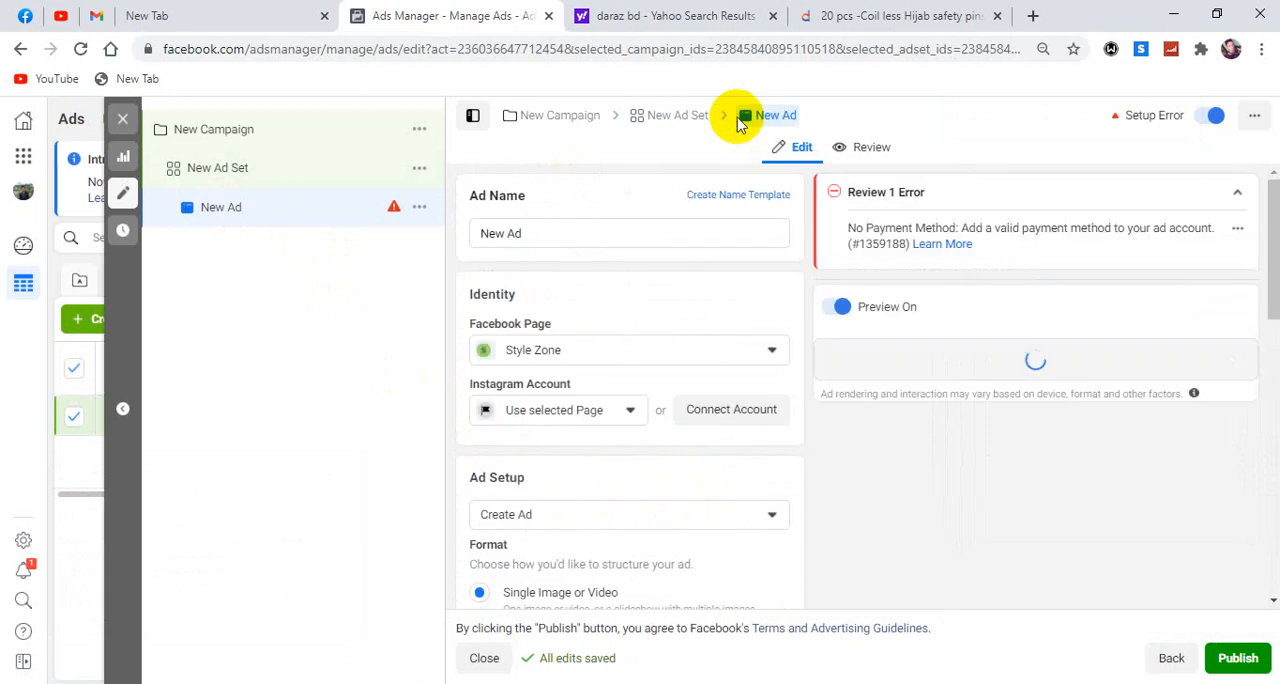
scroll(620, 378, down, 2)
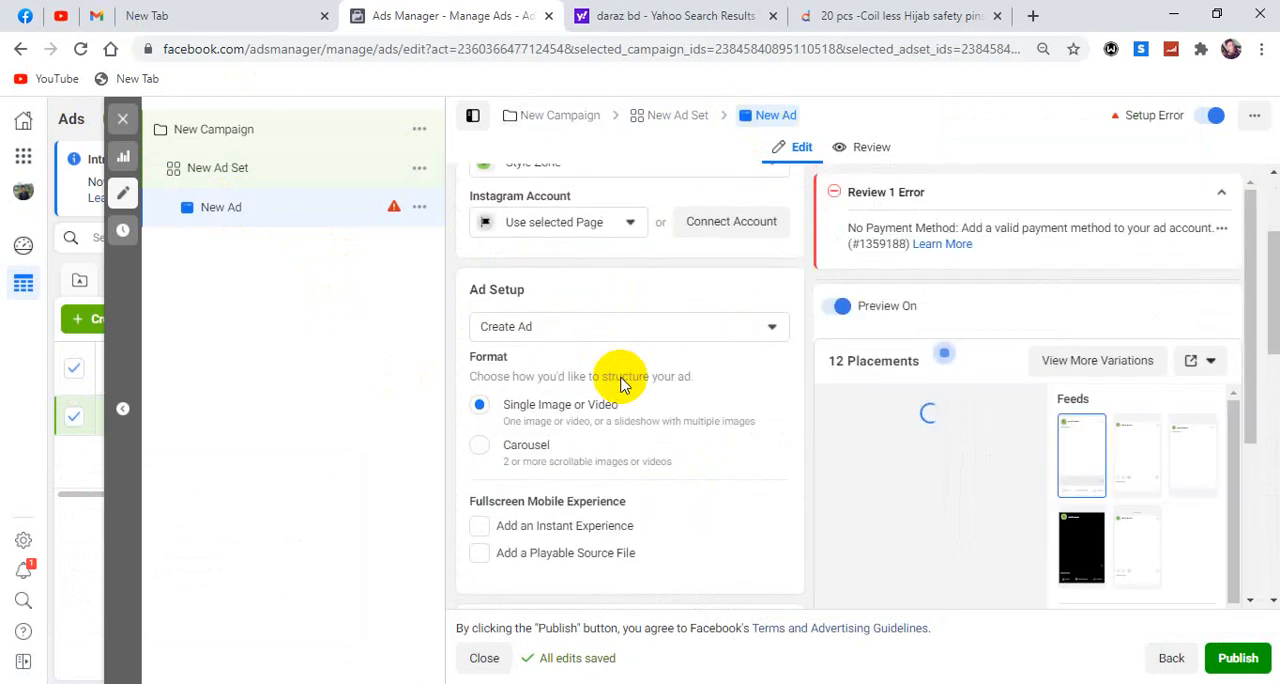
Switch to the Facebook home feed and look through its posts.
click(24, 16)
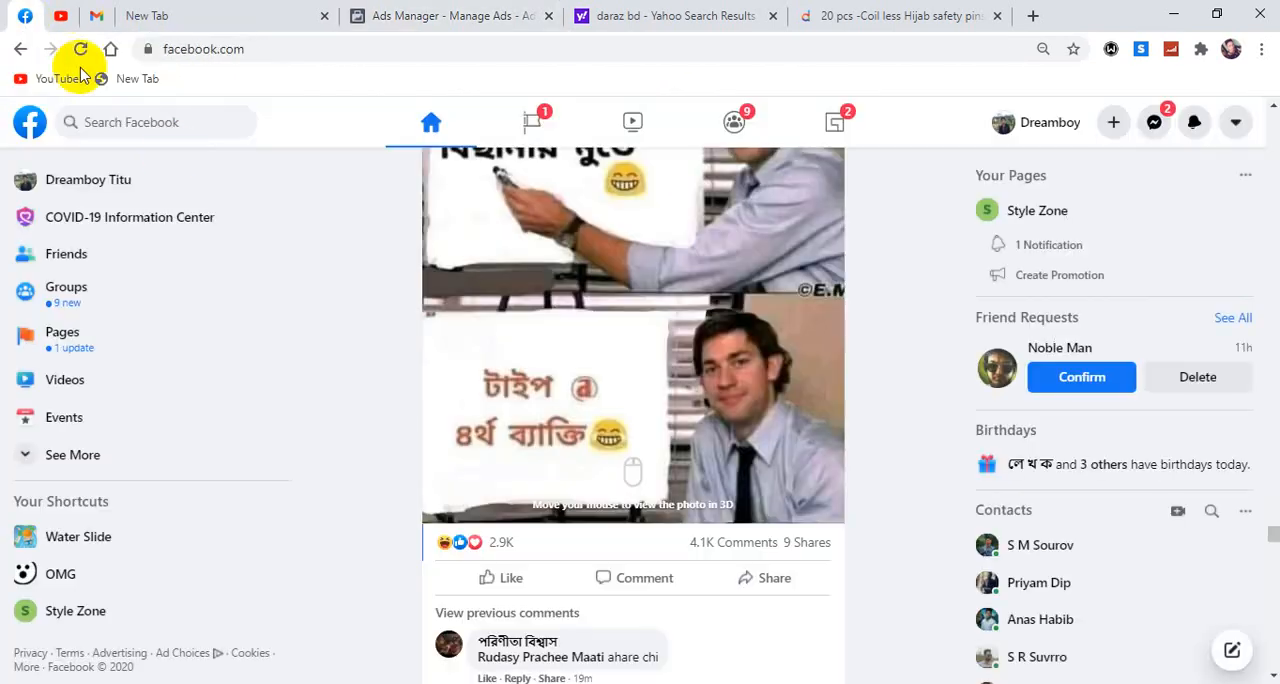
scroll(535, 220, up, 1)
scroll(660, 310, up, 3)
scroll(545, 375, down, 10)
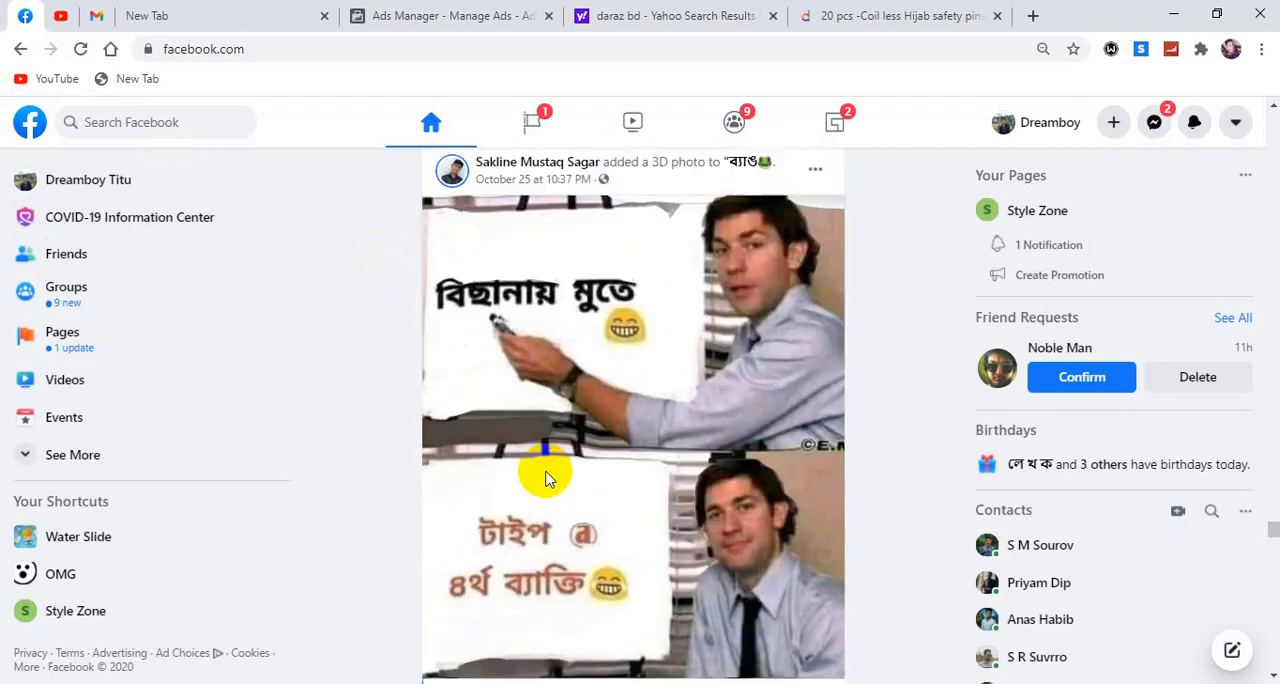
scroll(650, 420, down, 5)
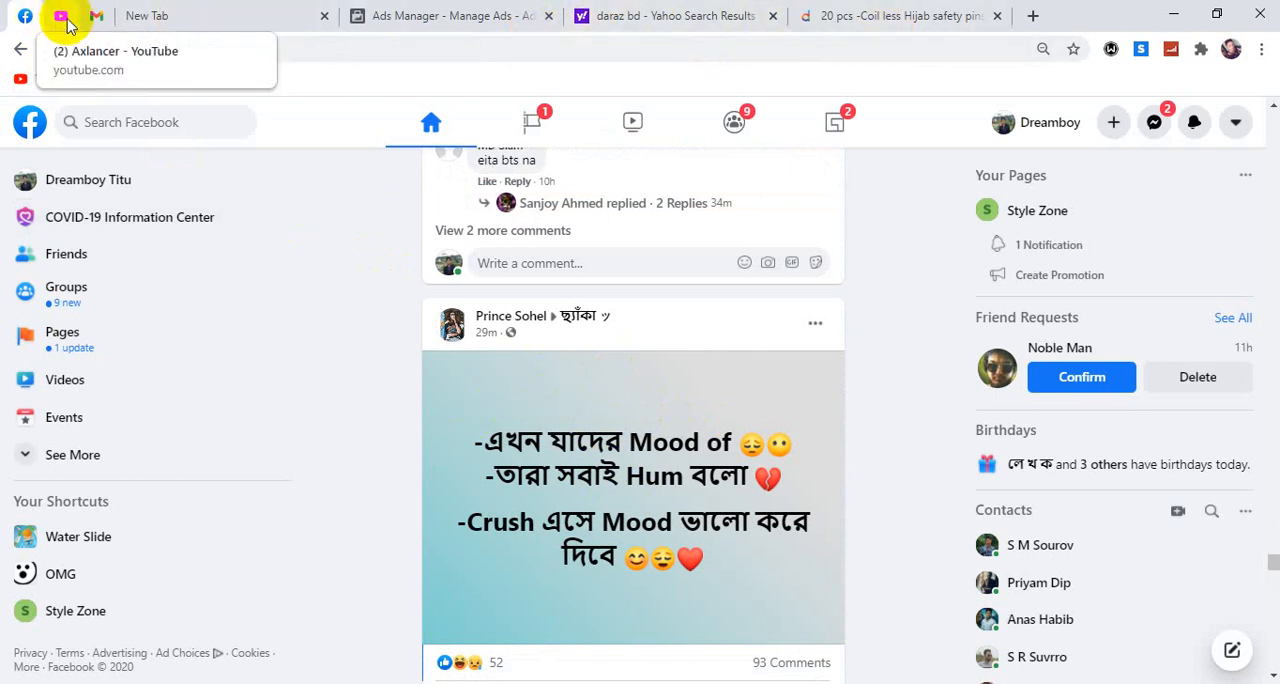
Return to Ads Manager and examine the ad's format, media, primary text, preview, languages and tracking settings.
click(396, 18)
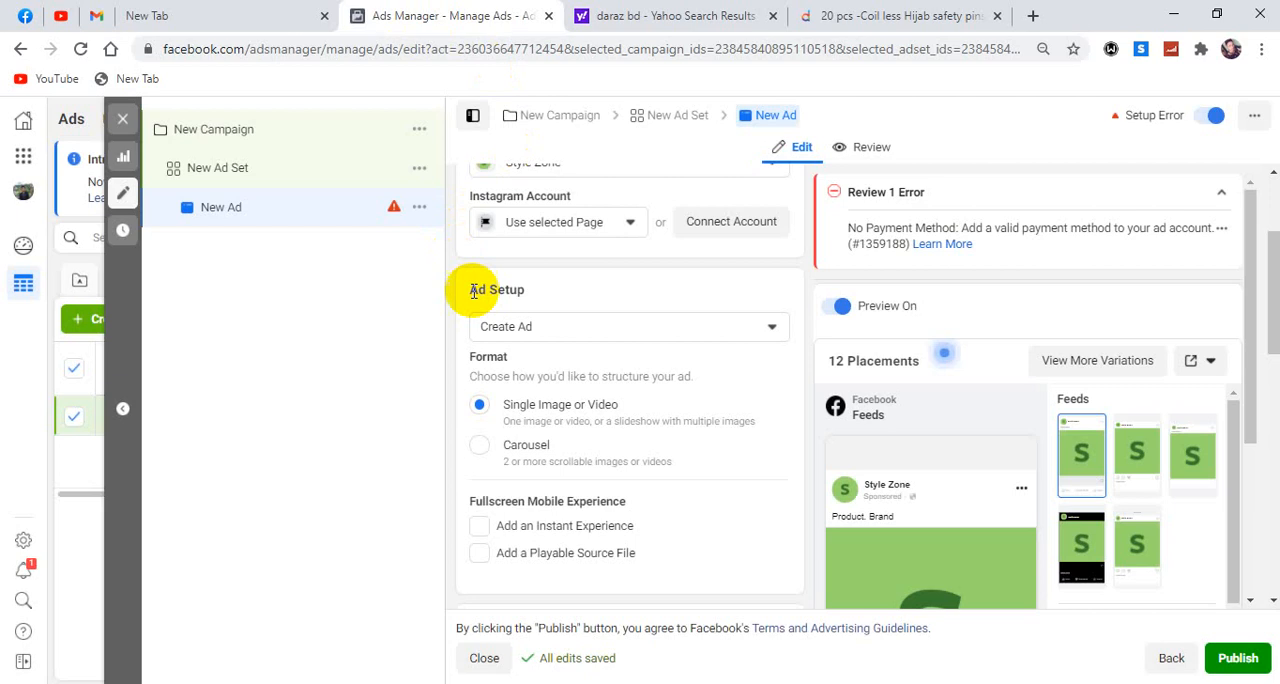
scroll(509, 365, down, 2)
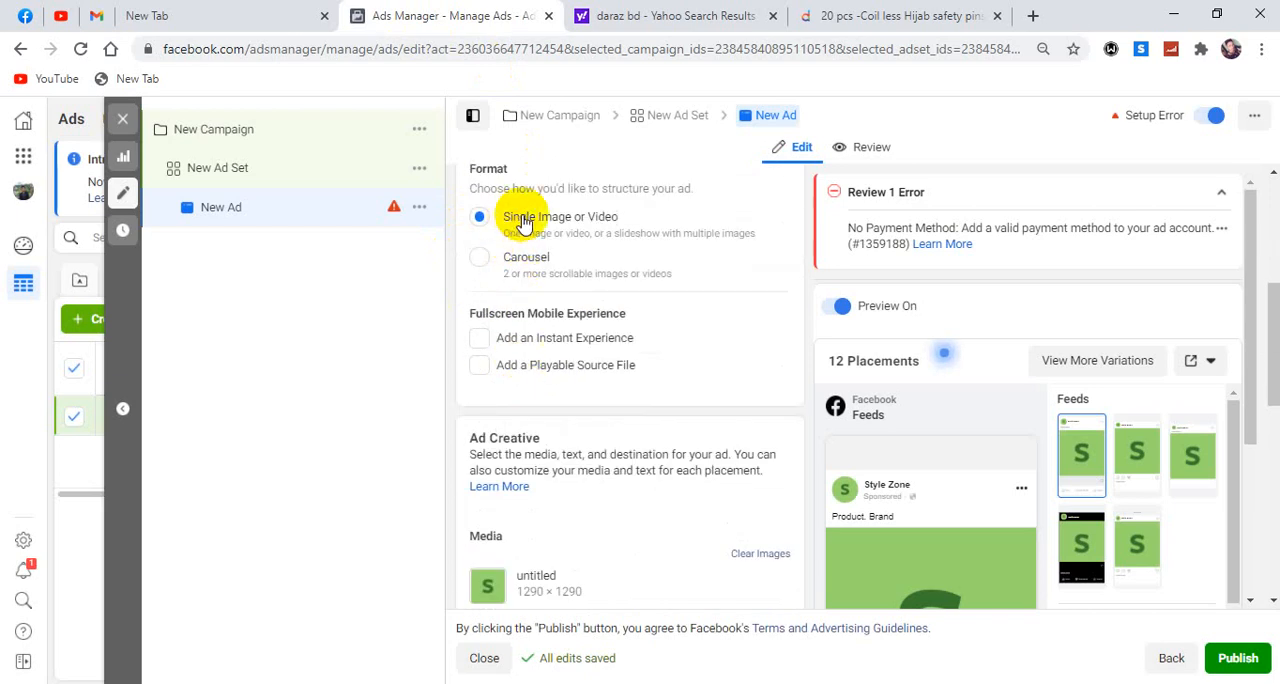
scroll(617, 220, down, 3)
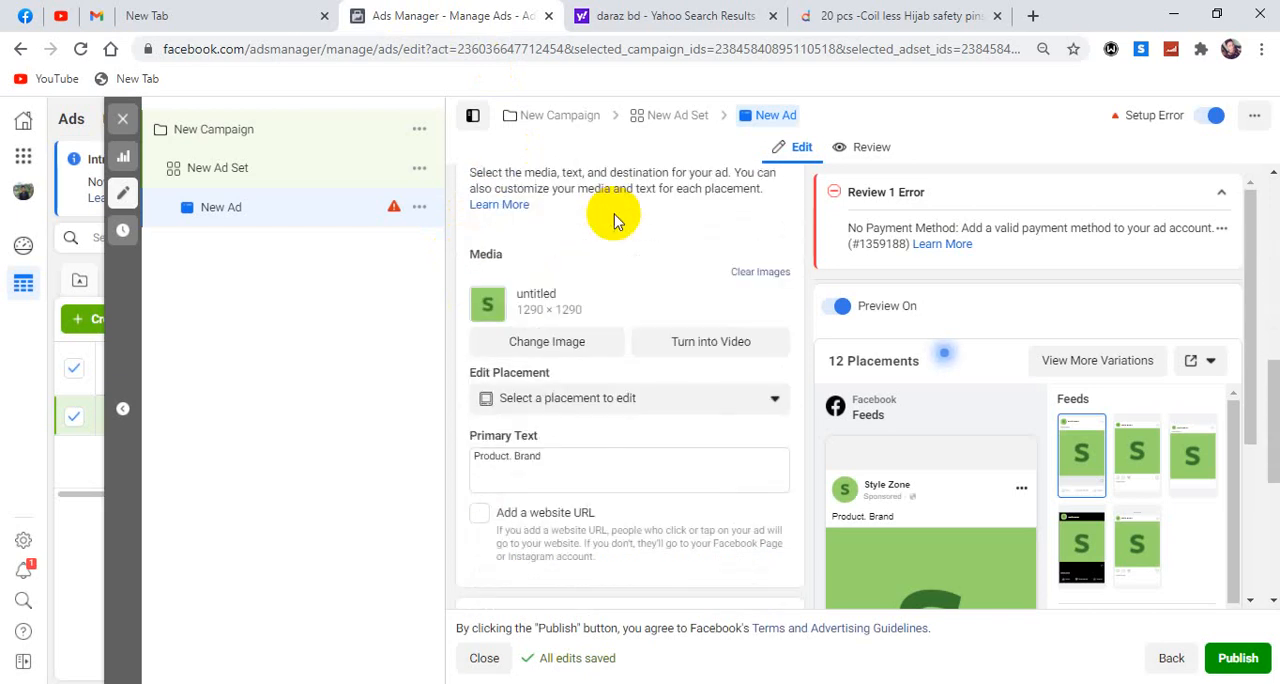
scroll(590, 268, up, 3)
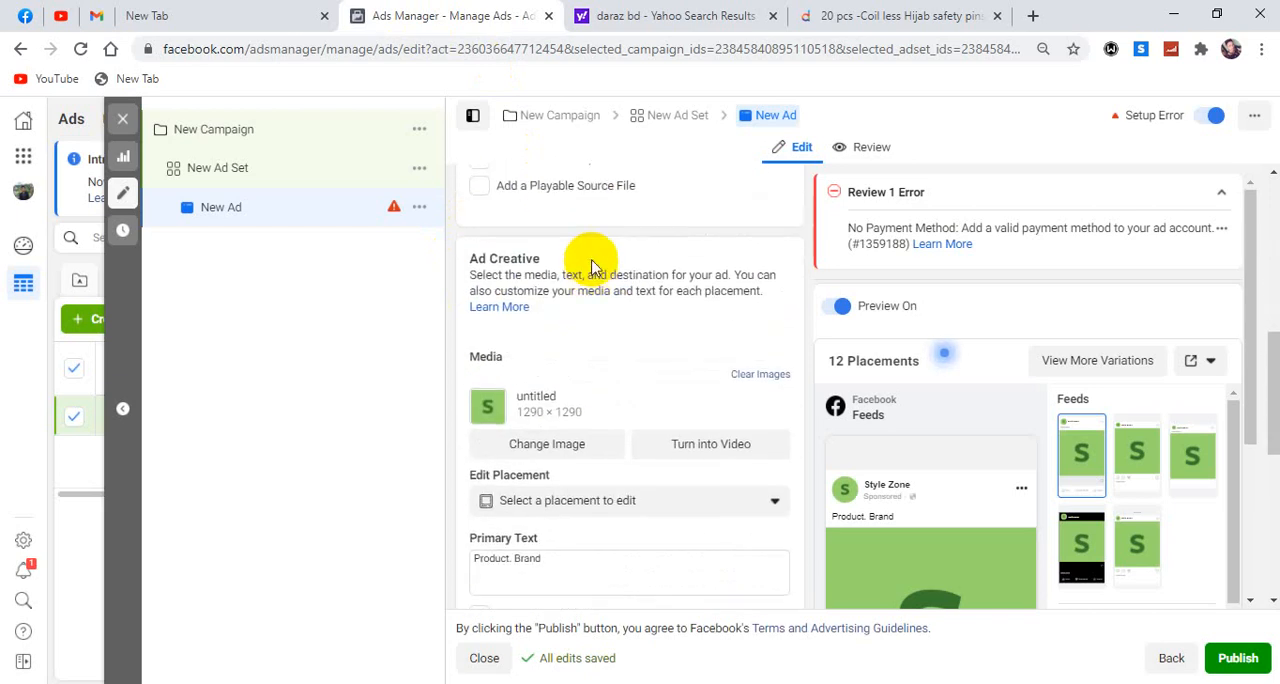
scroll(586, 314, down, 5)
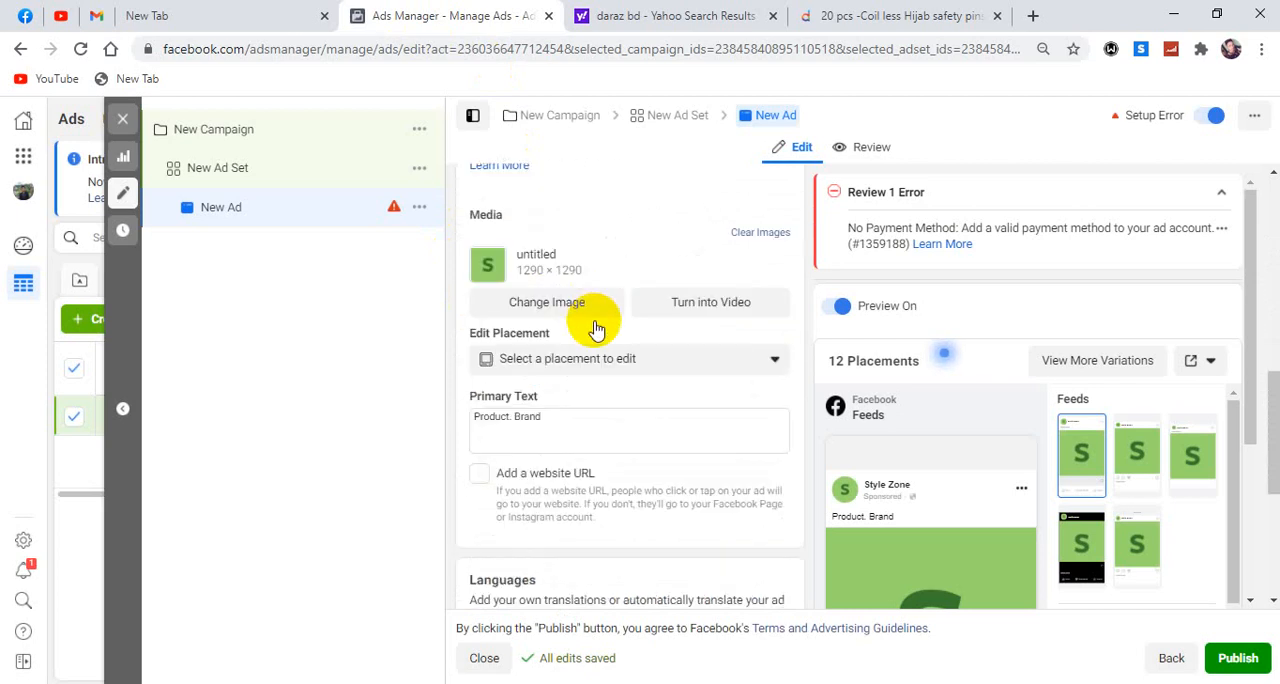
scroll(592, 320, up, 2)
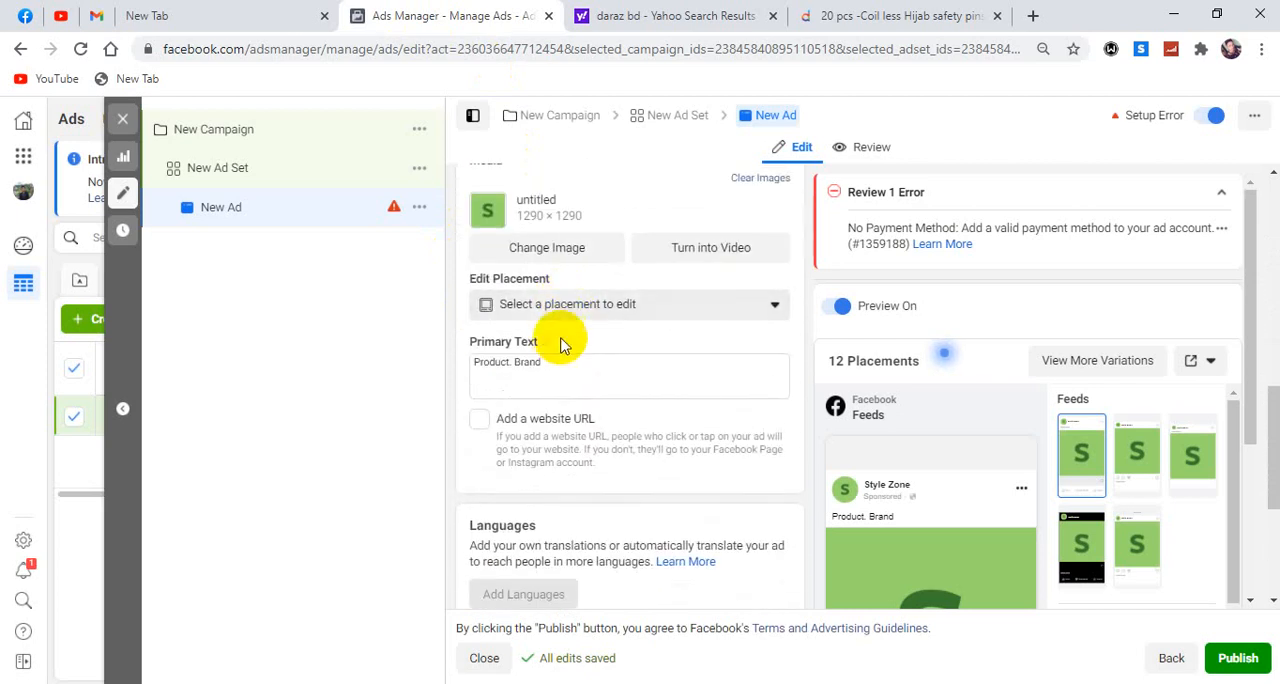
click(568, 372)
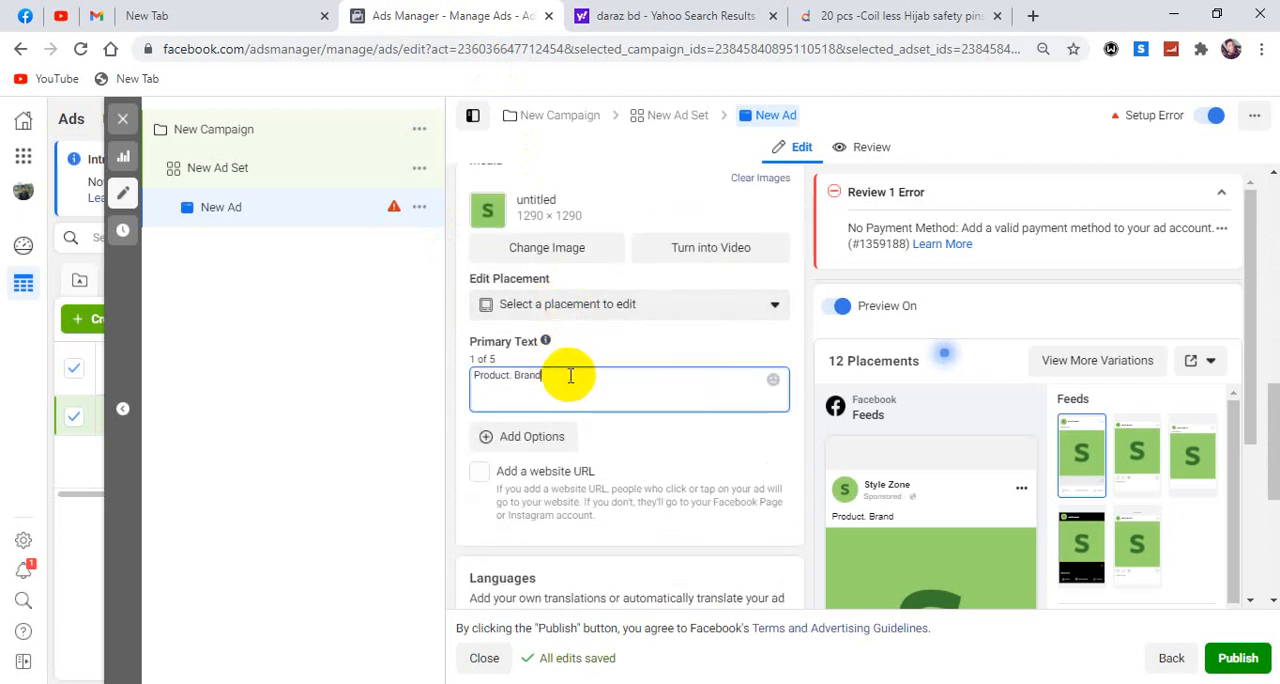
scroll(886, 358, down, 3)
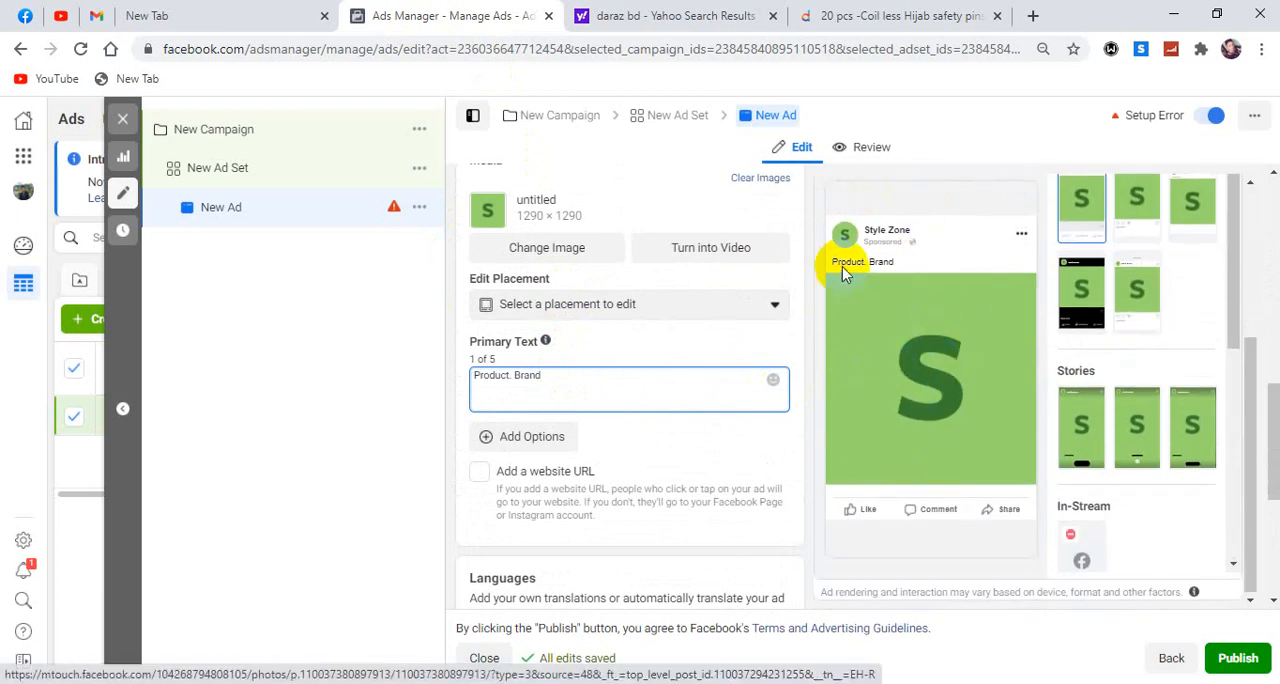
click(896, 266)
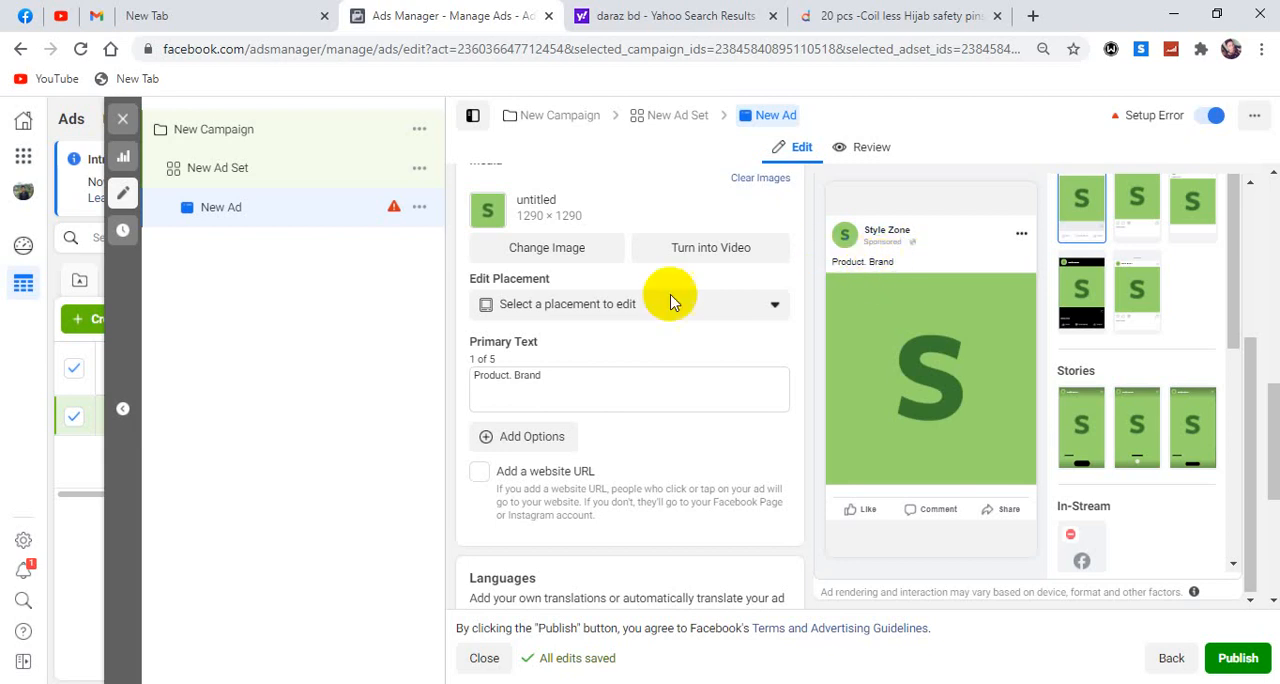
scroll(640, 298, down, 3)
scroll(632, 300, down, 1)
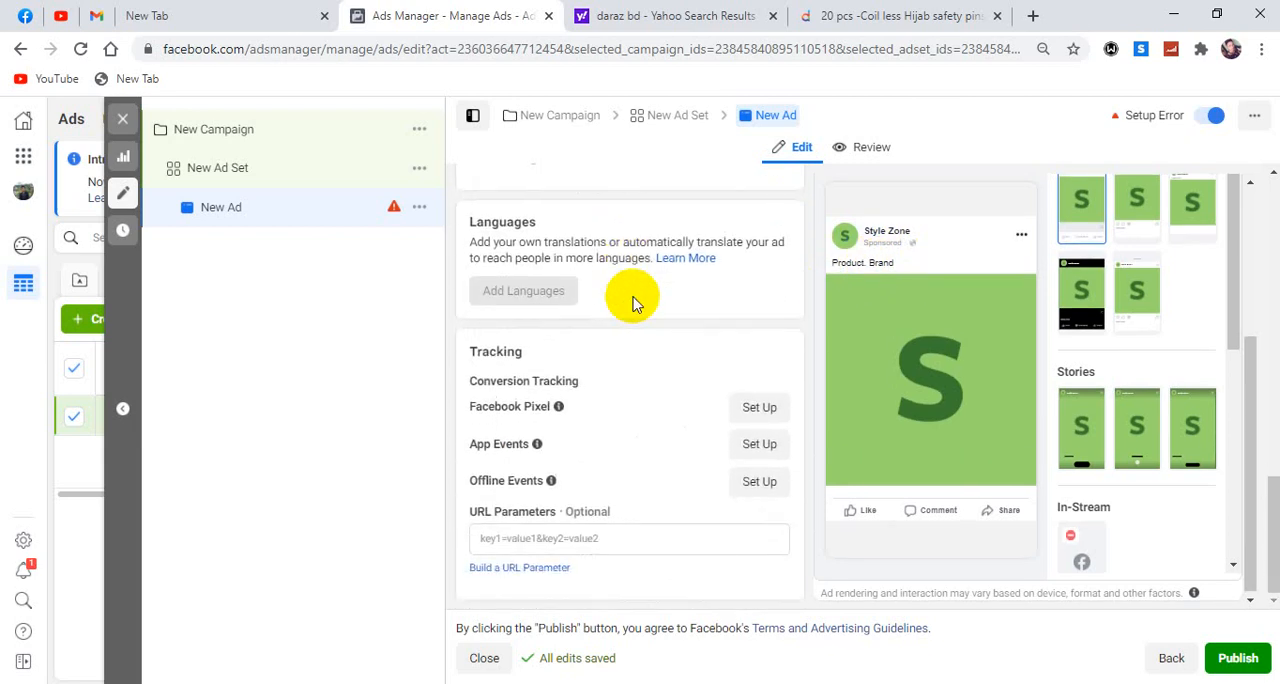
scroll(605, 290, up, 2)
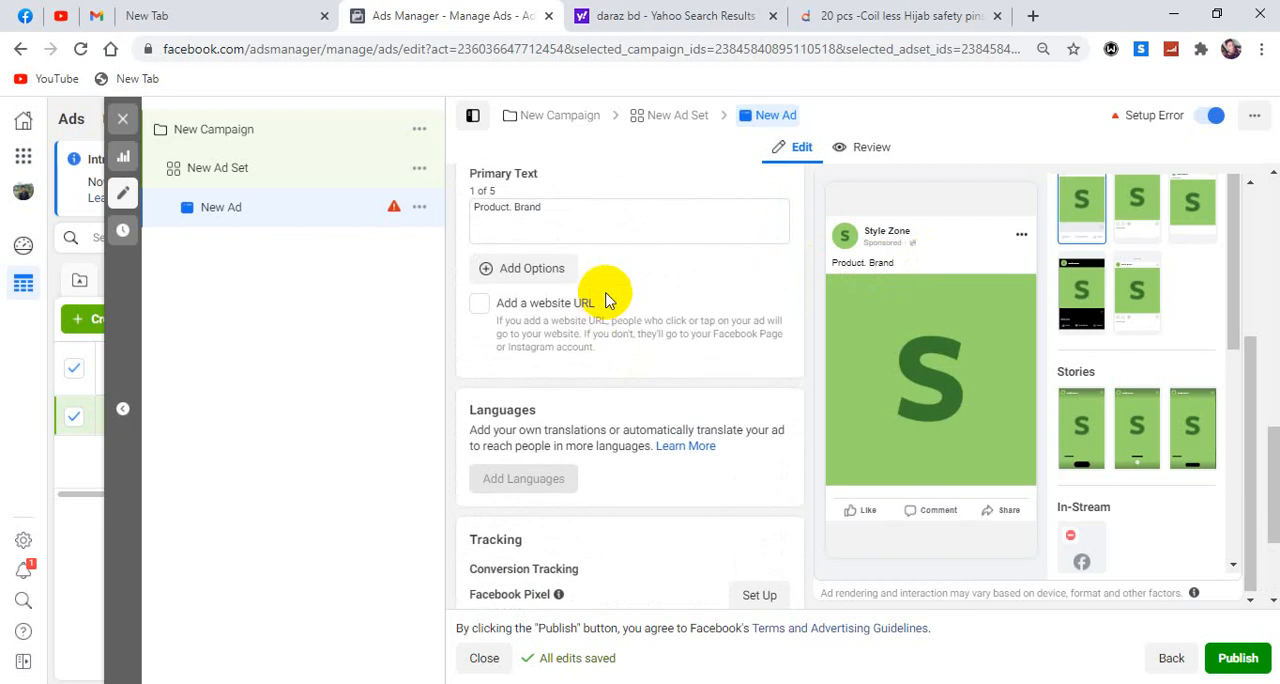
Enable the website URL option for the ad and compare the headline and description fields with the ad preview.
click(480, 305)
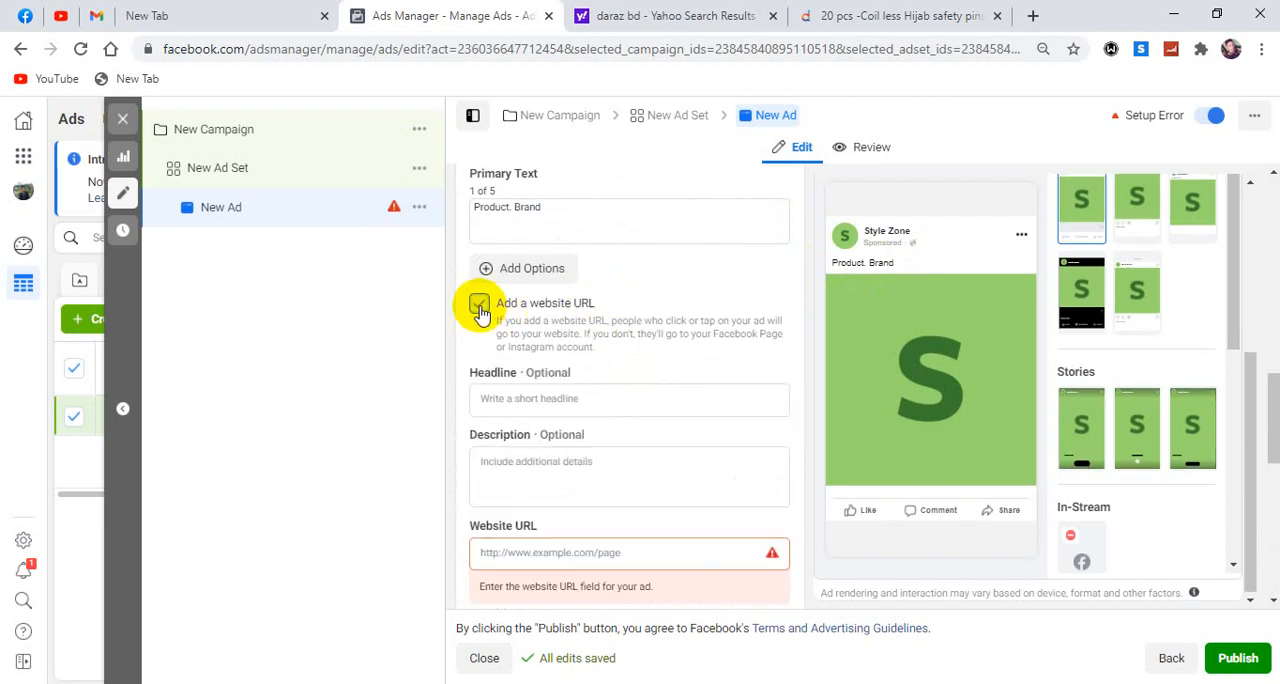
click(508, 399)
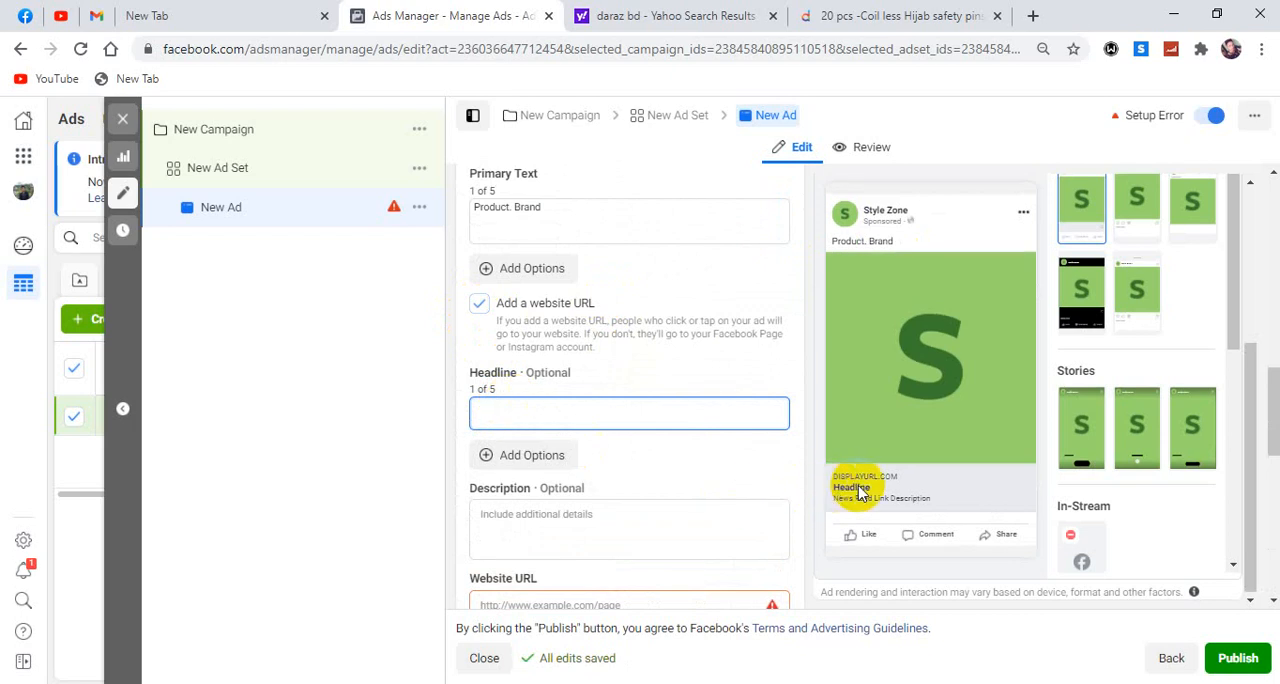
click(567, 514)
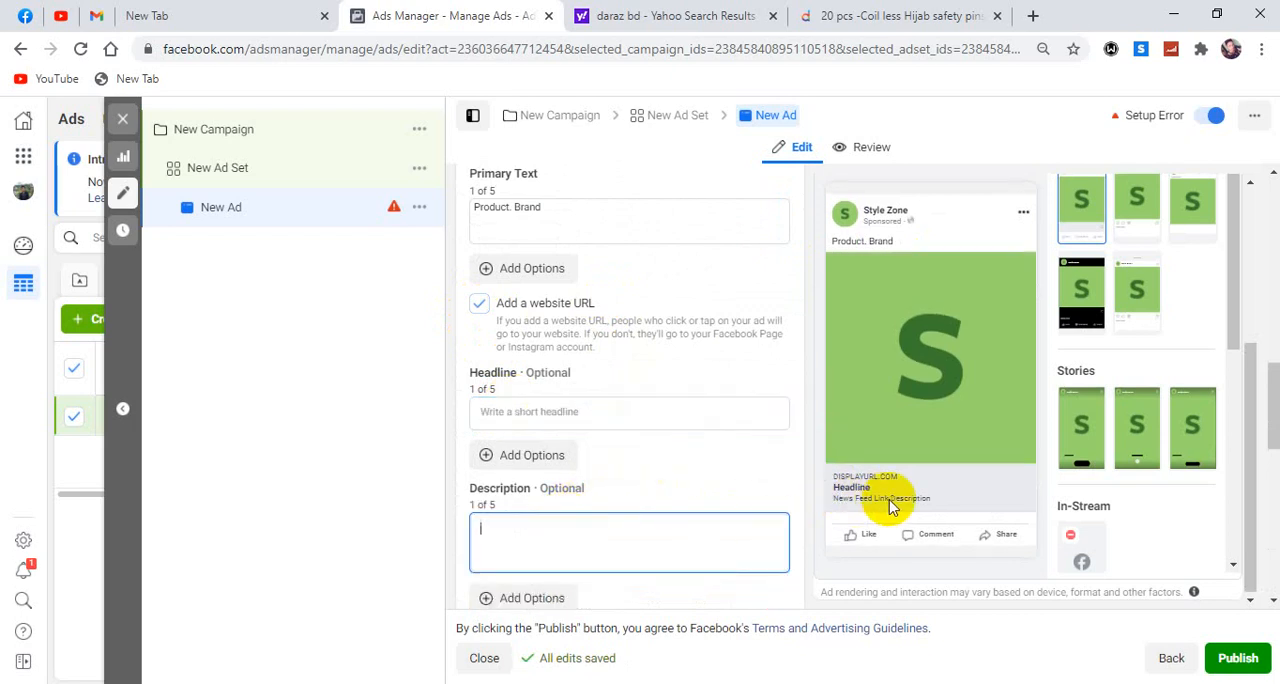
click(571, 408)
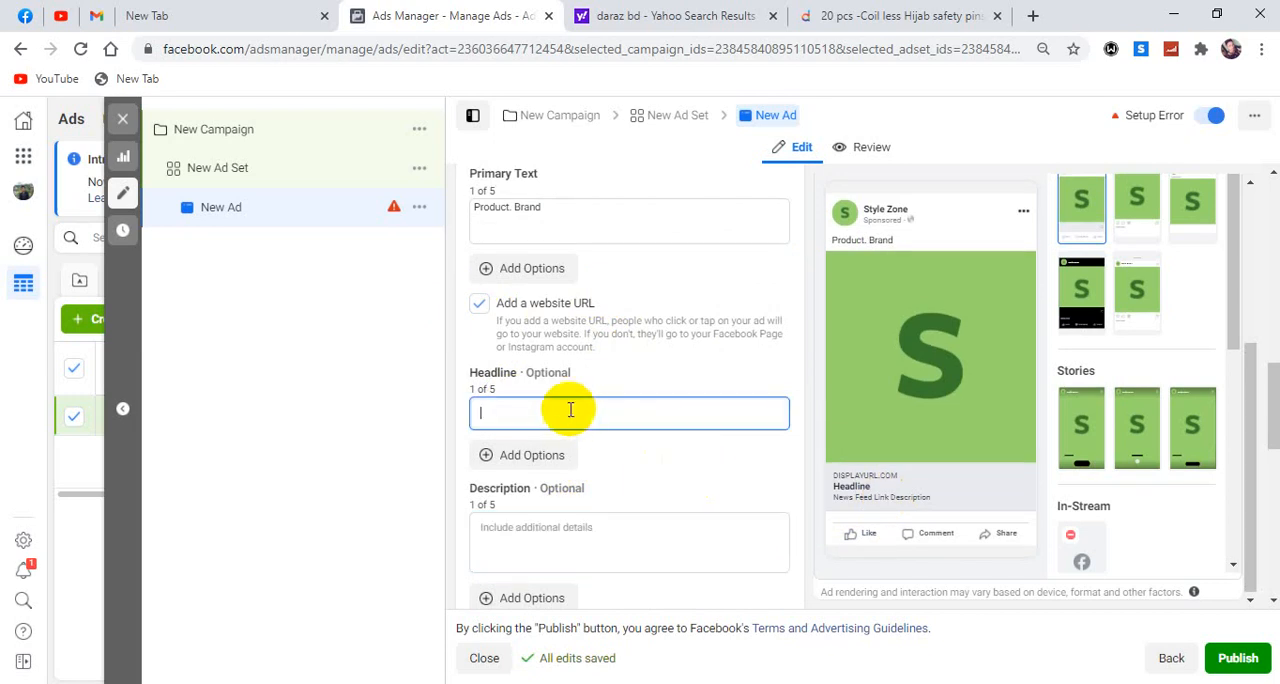
Set the ad's call to action to Shop Now.
scroll(571, 418, down, 3)
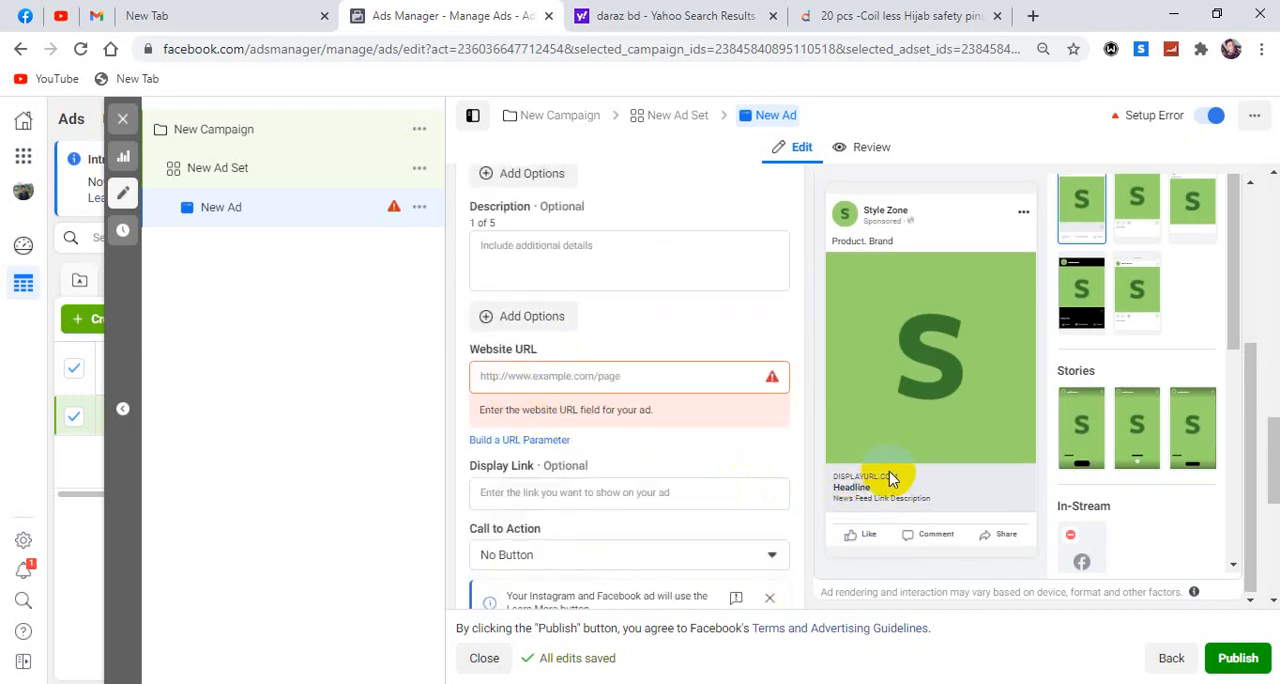
scroll(749, 463, down, 2)
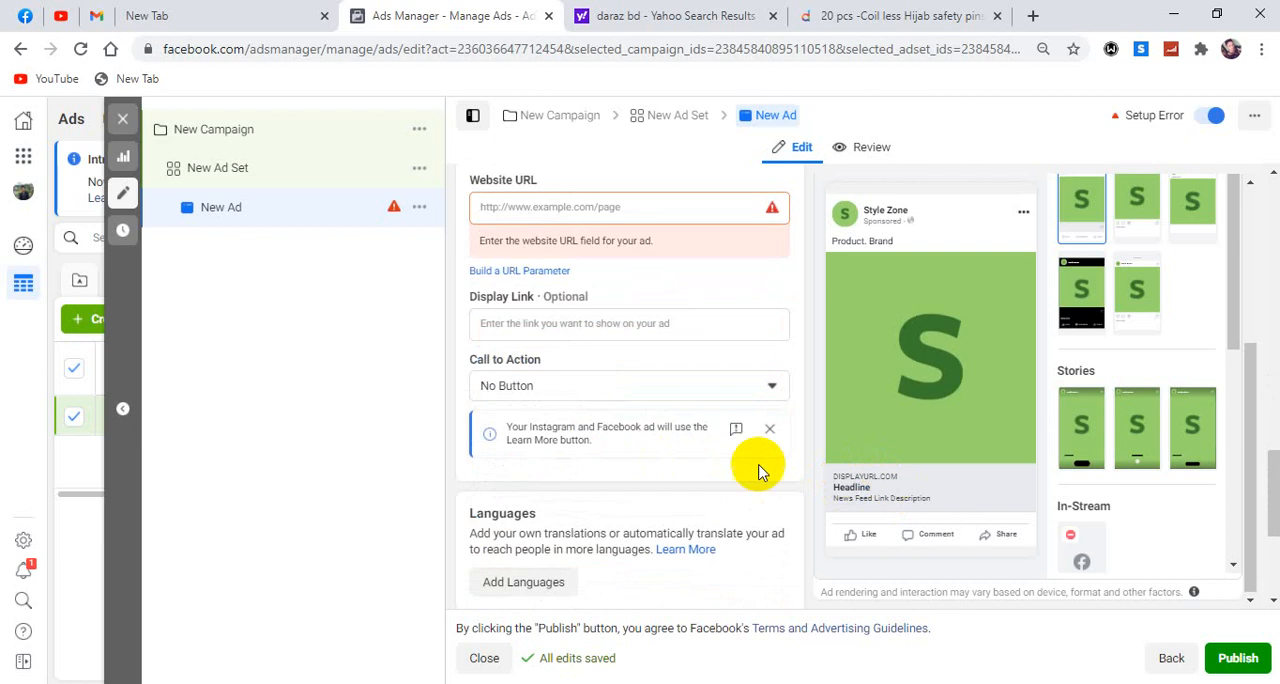
click(553, 390)
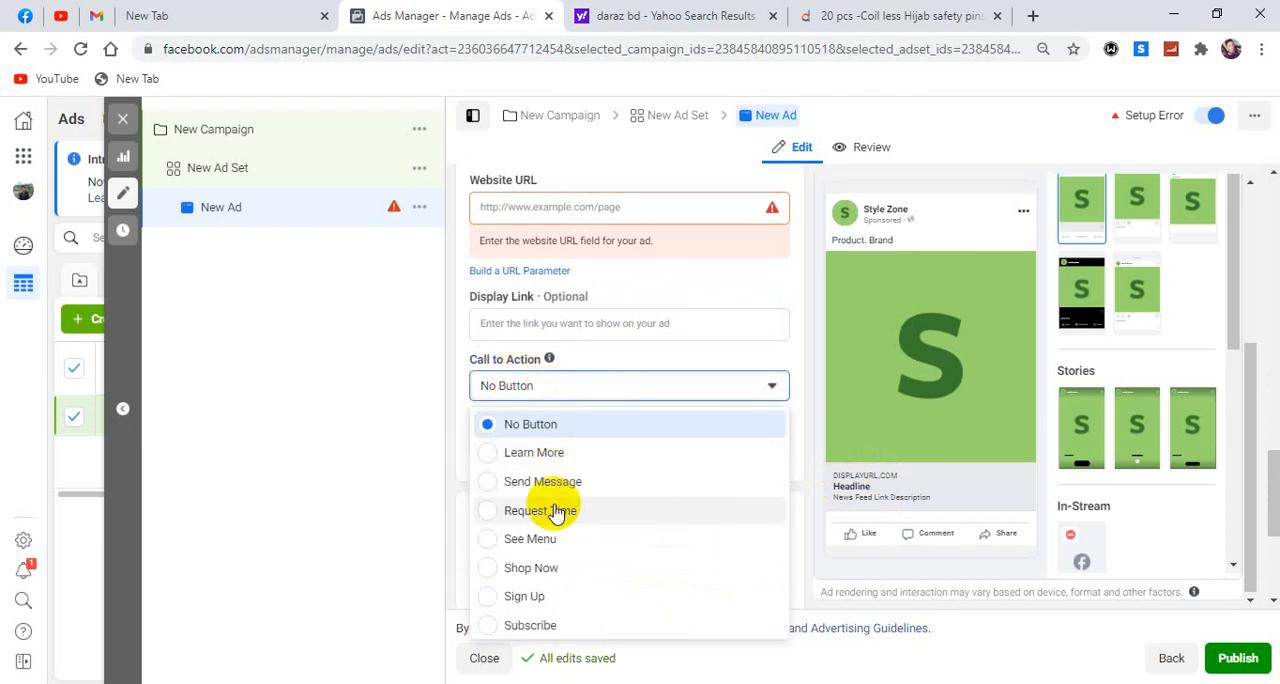
click(553, 570)
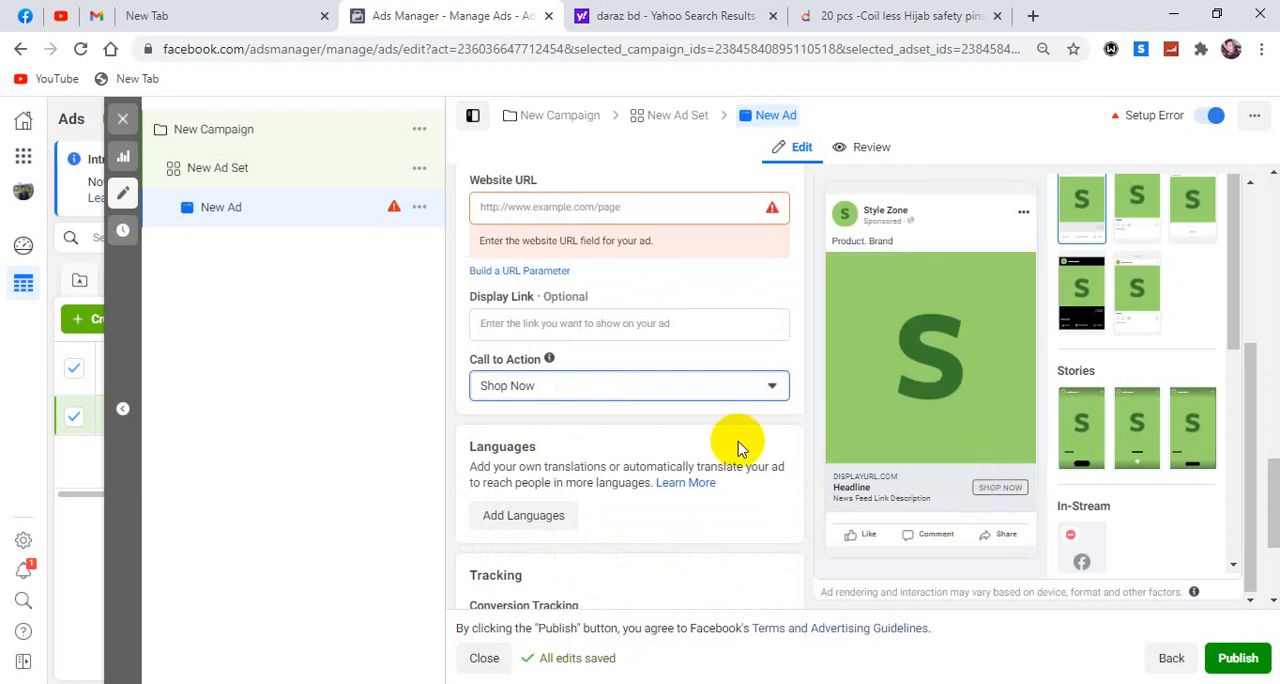
Enter "New Lux Soap" as the ad's headline.
scroll(540, 240, up, 1)
scroll(538, 230, up, 2)
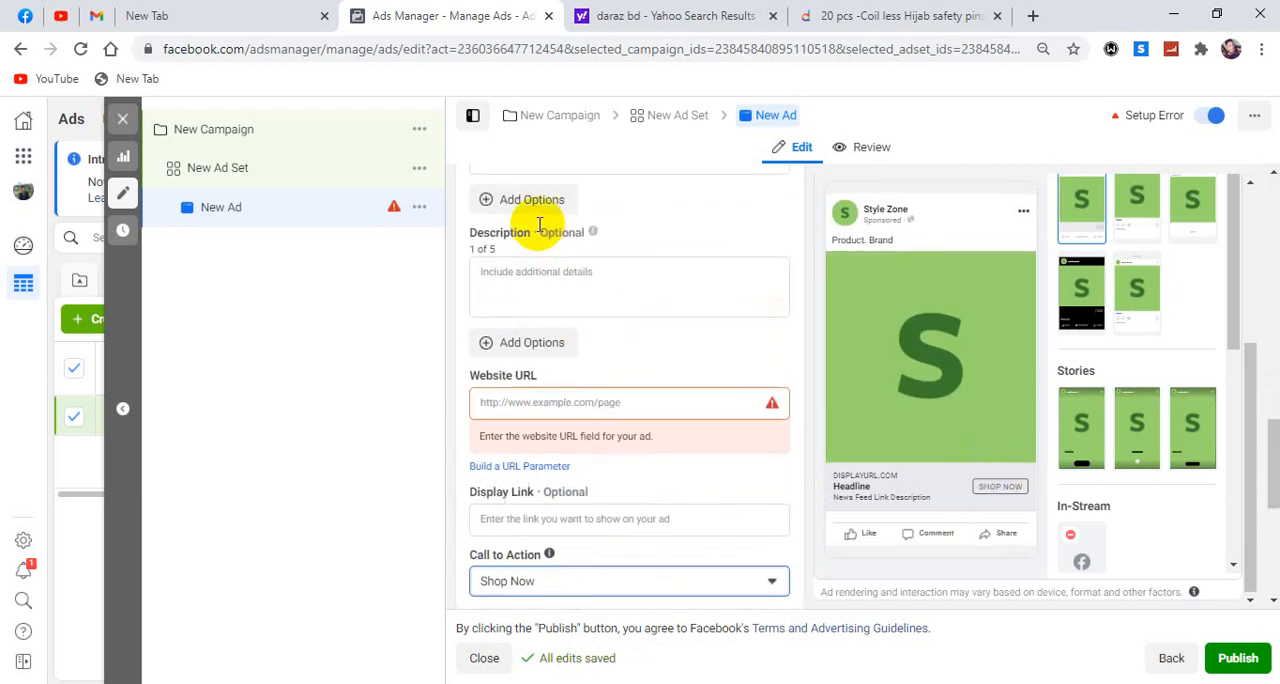
click(511, 241)
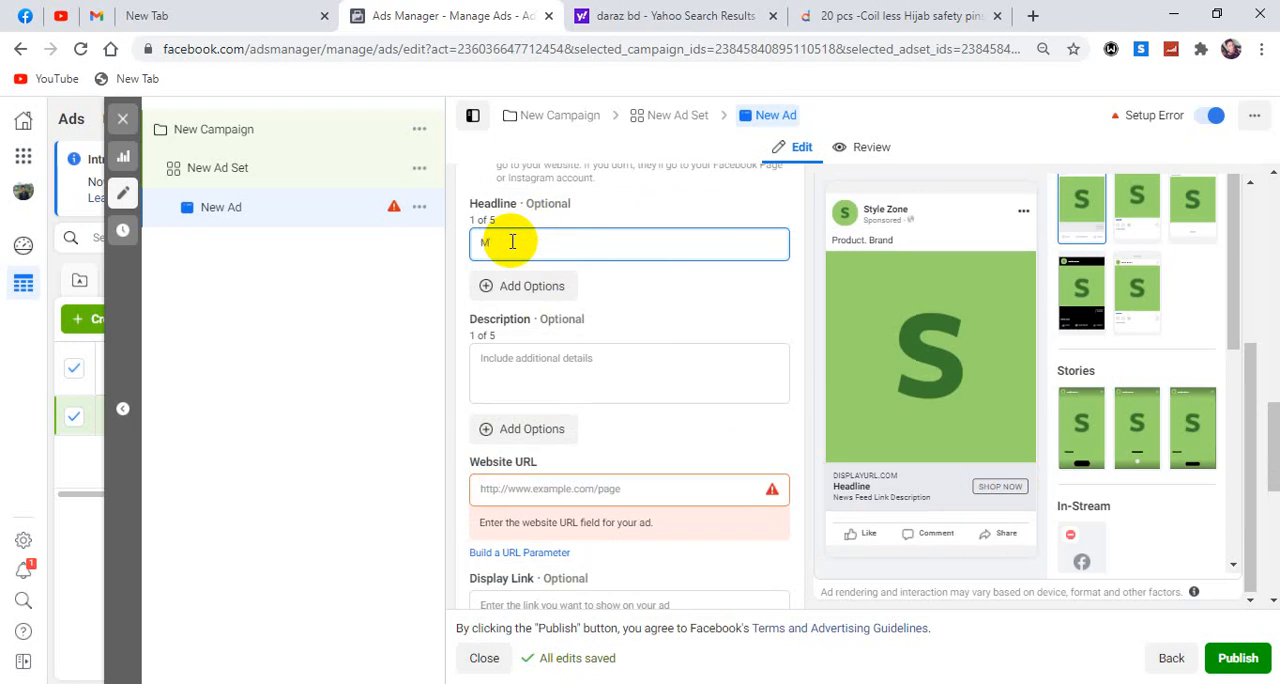
key(BackSpace)
key(BackSpace)
text(N)
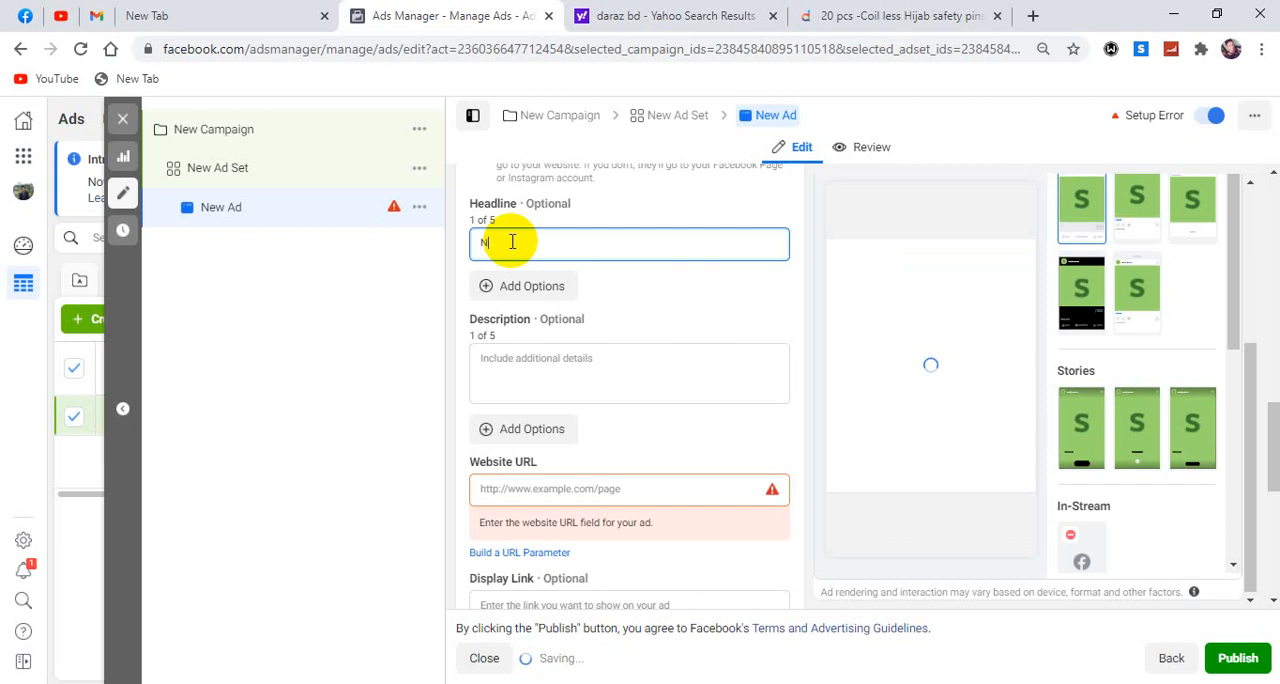
text(ew Lux Soap)
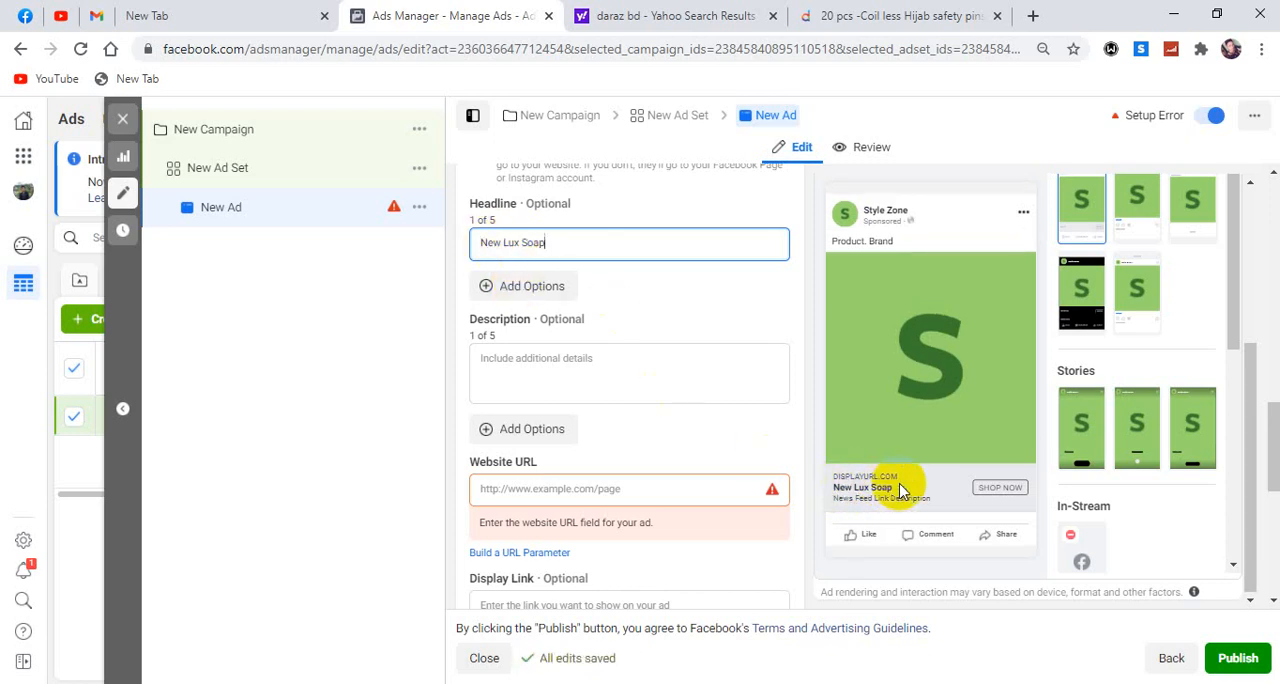
Enter "Price 50/-" as the ad's description.
click(498, 358)
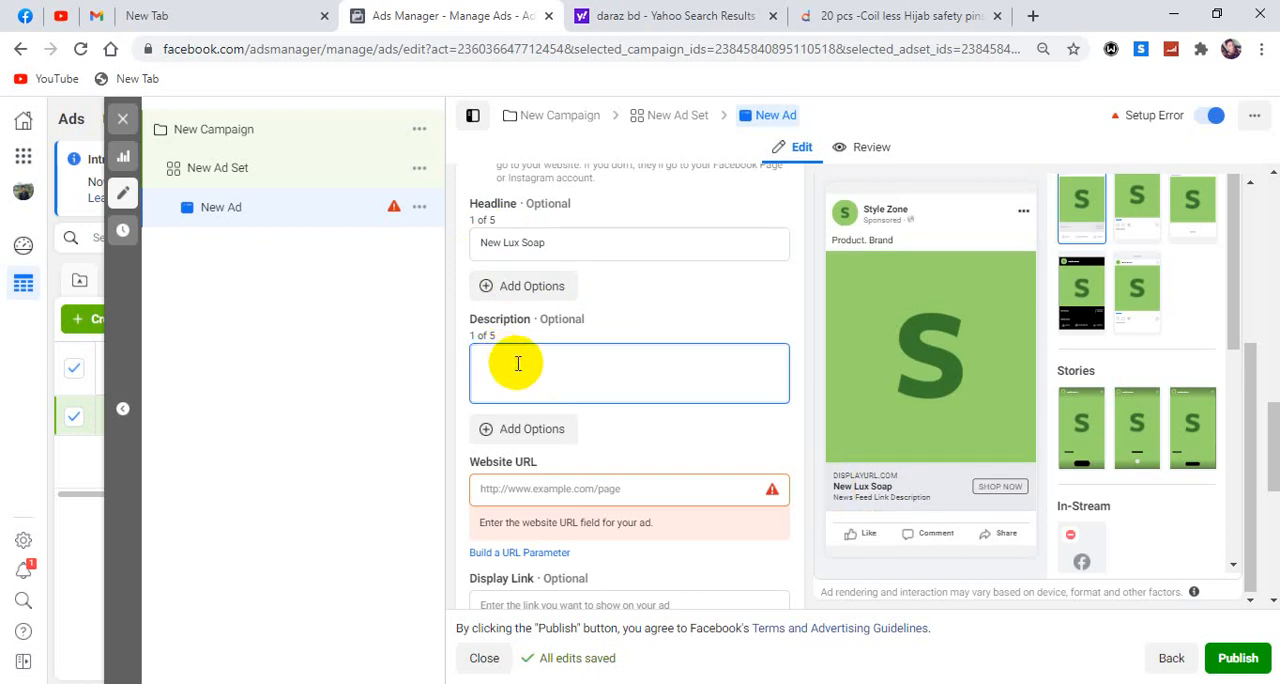
text(Rose)
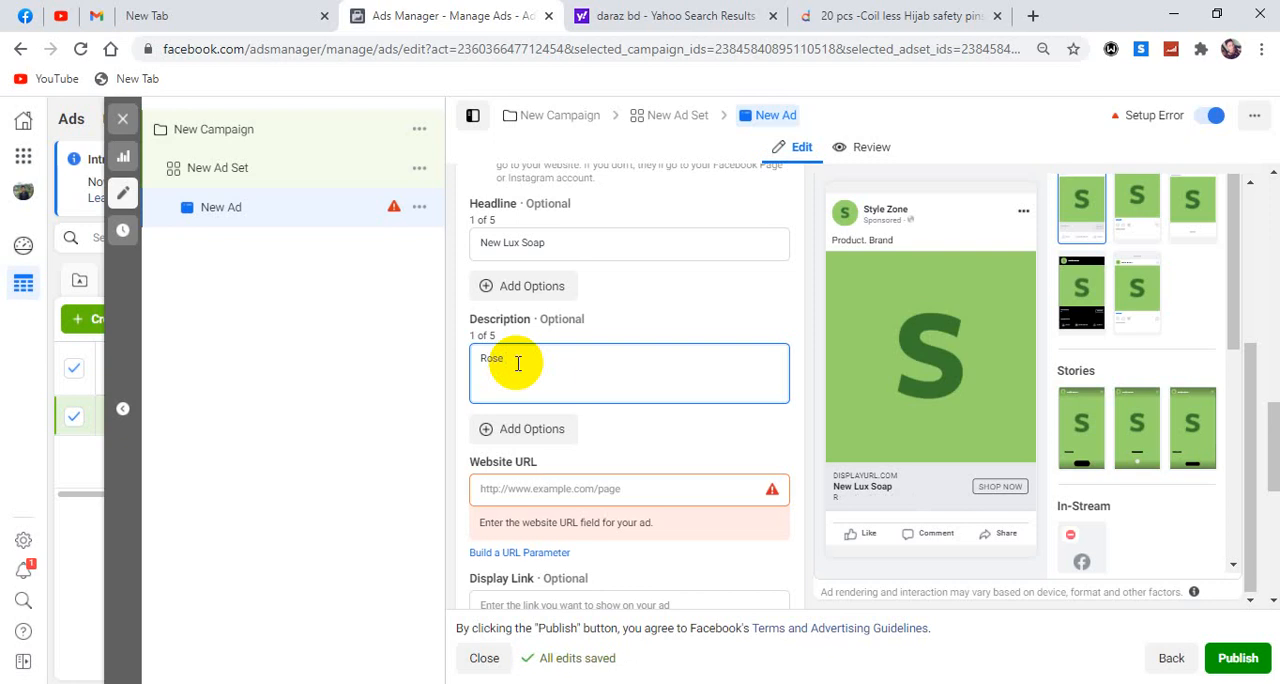
key(BackSpace)
key(BackSpace)
text(Pi)
text(ice,)
text( 5)
key(BackSpace)
key(BackSpace)
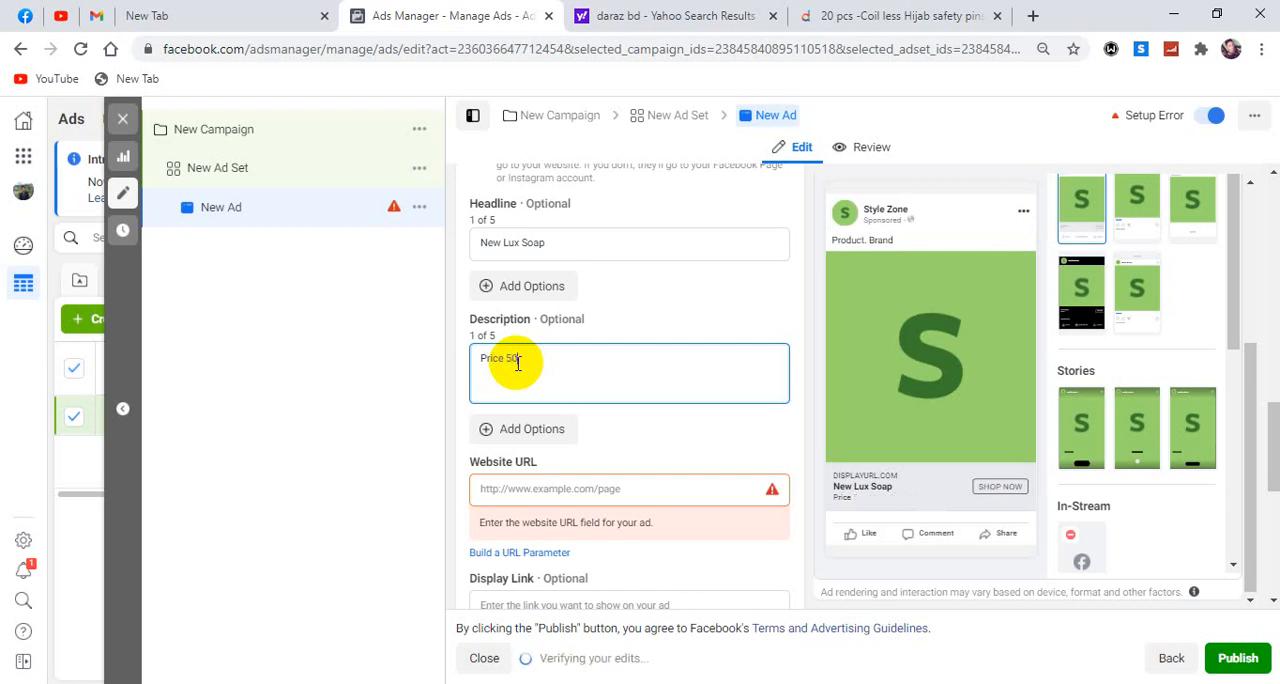
text(50/-)
click(706, 429)
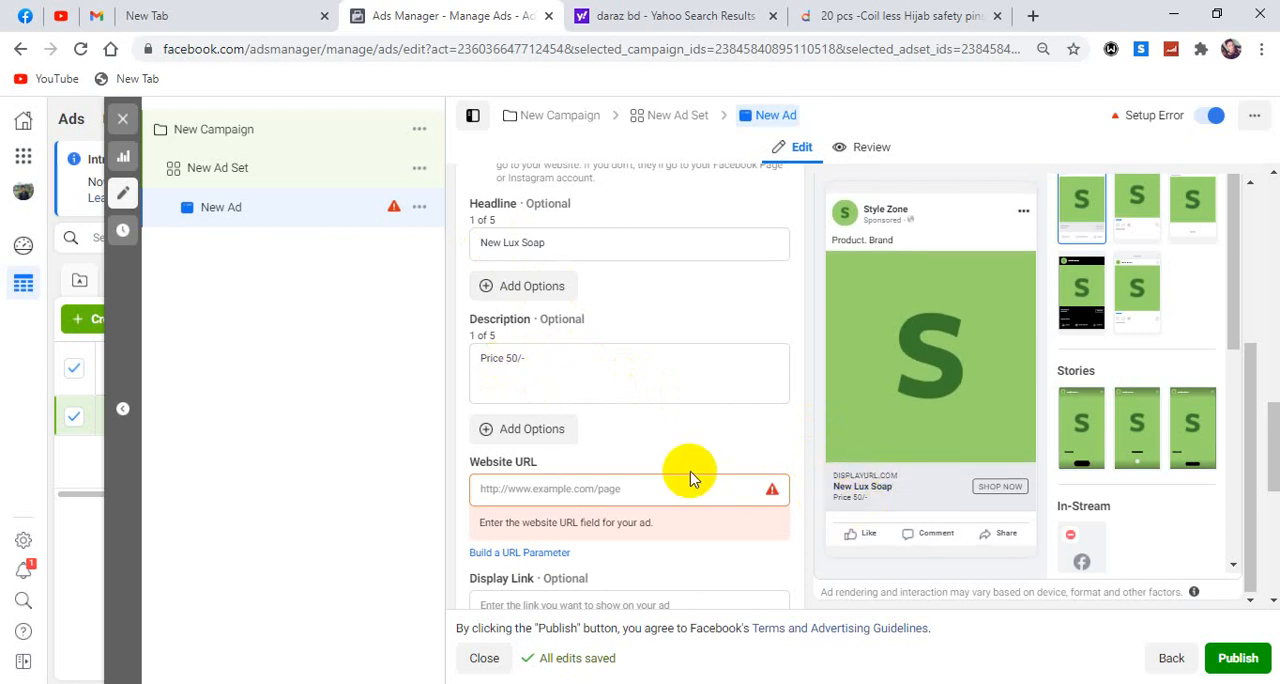
Copy the web address of the Daraz hijab safety pins product page into the ad's website URL.
click(541, 489)
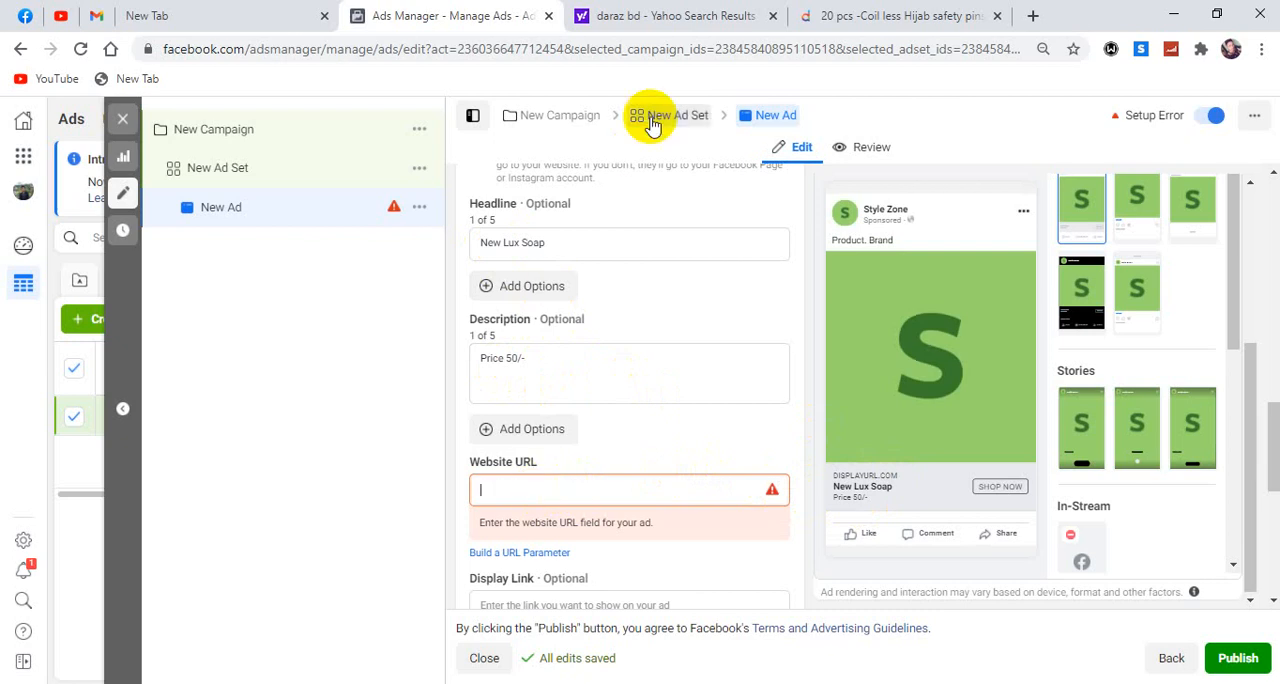
click(830, 16)
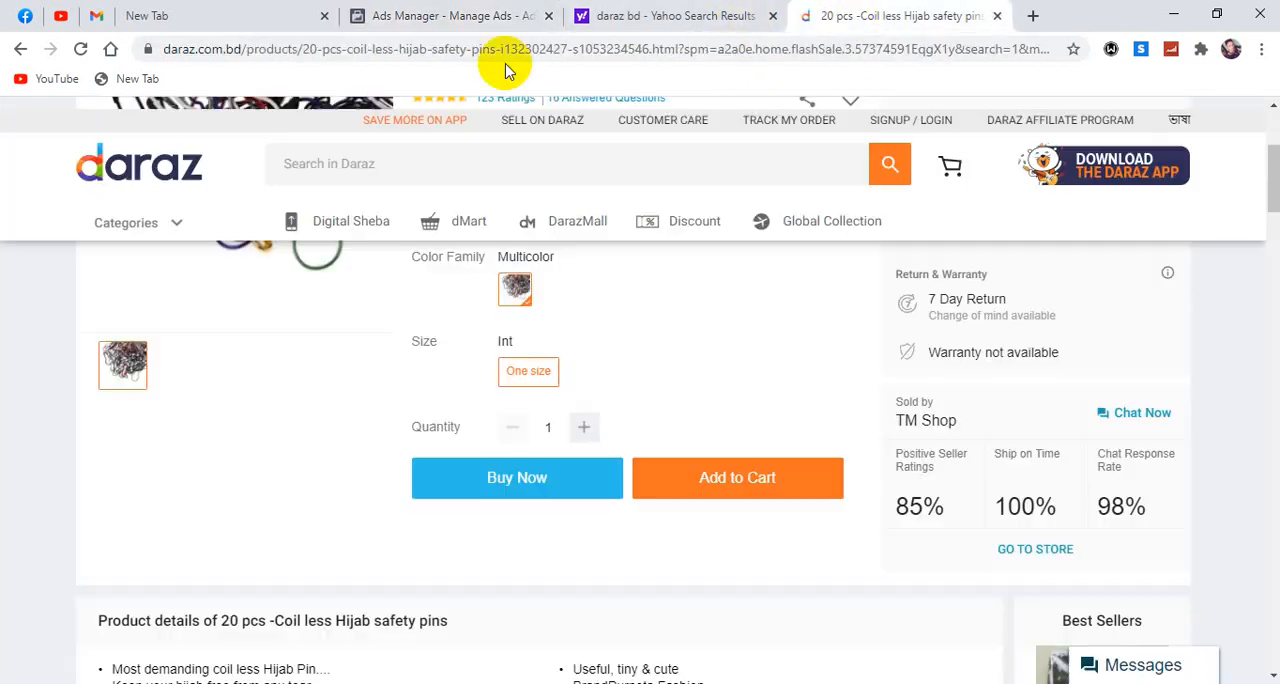
click(299, 52)
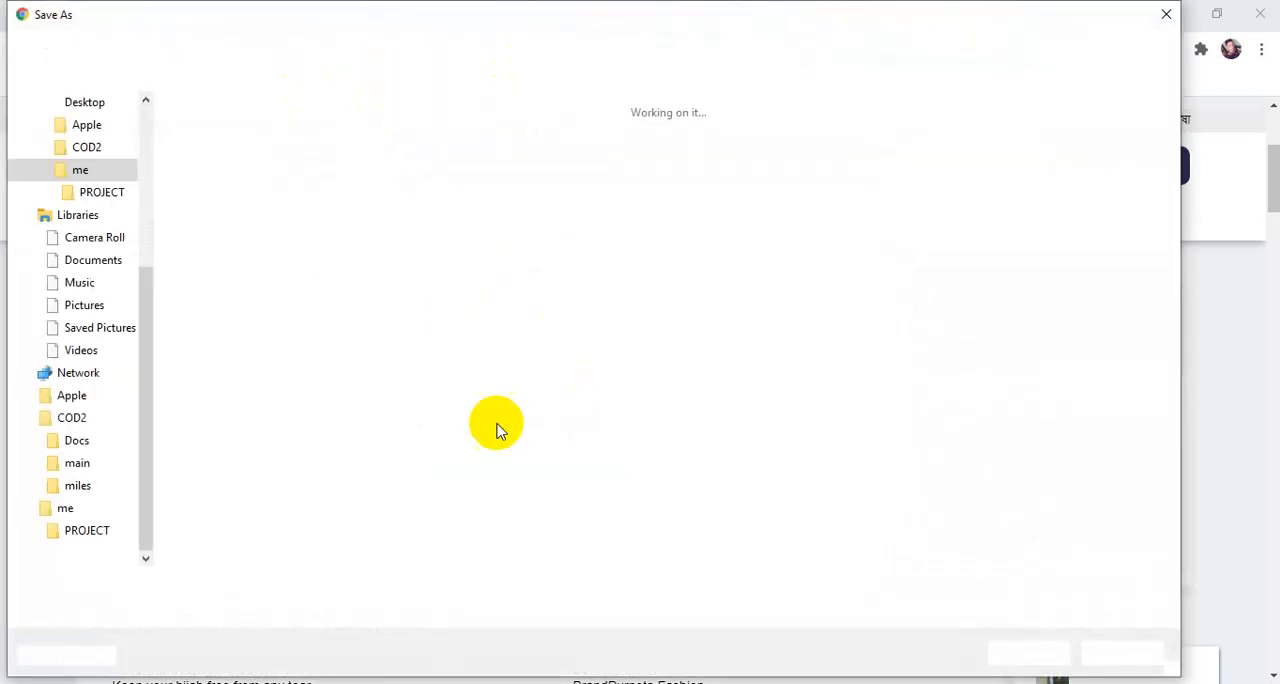
key(Return)
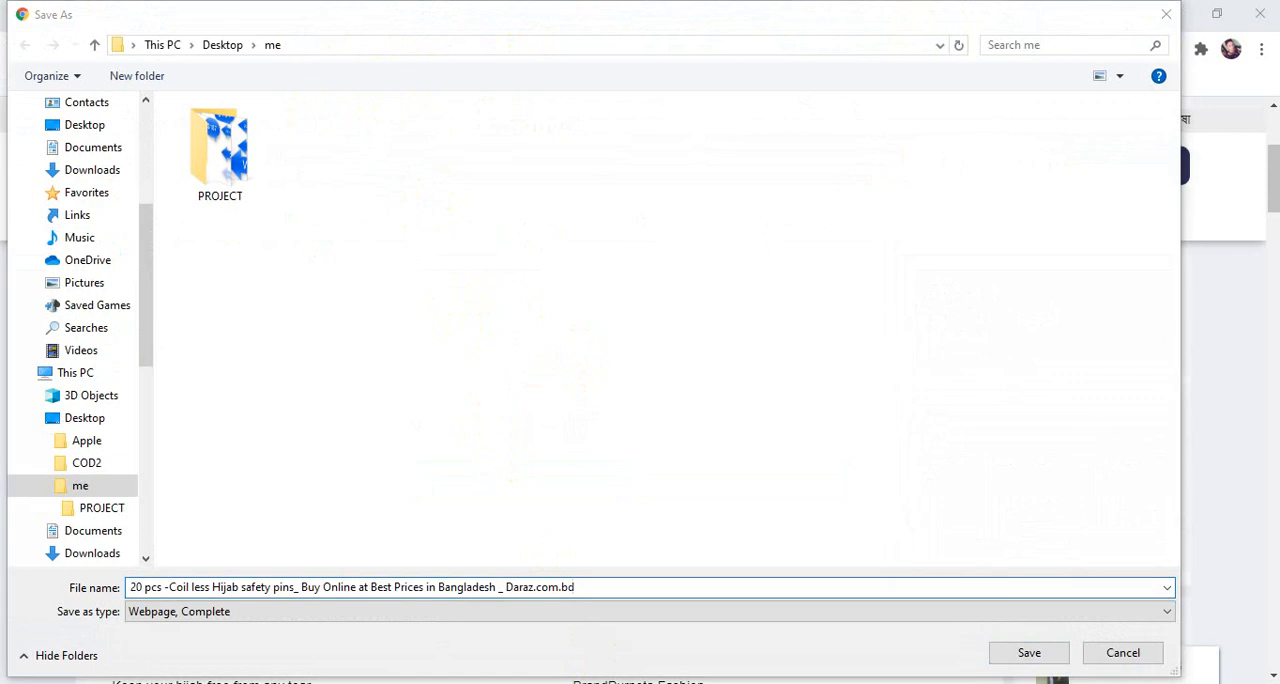
click(1123, 652)
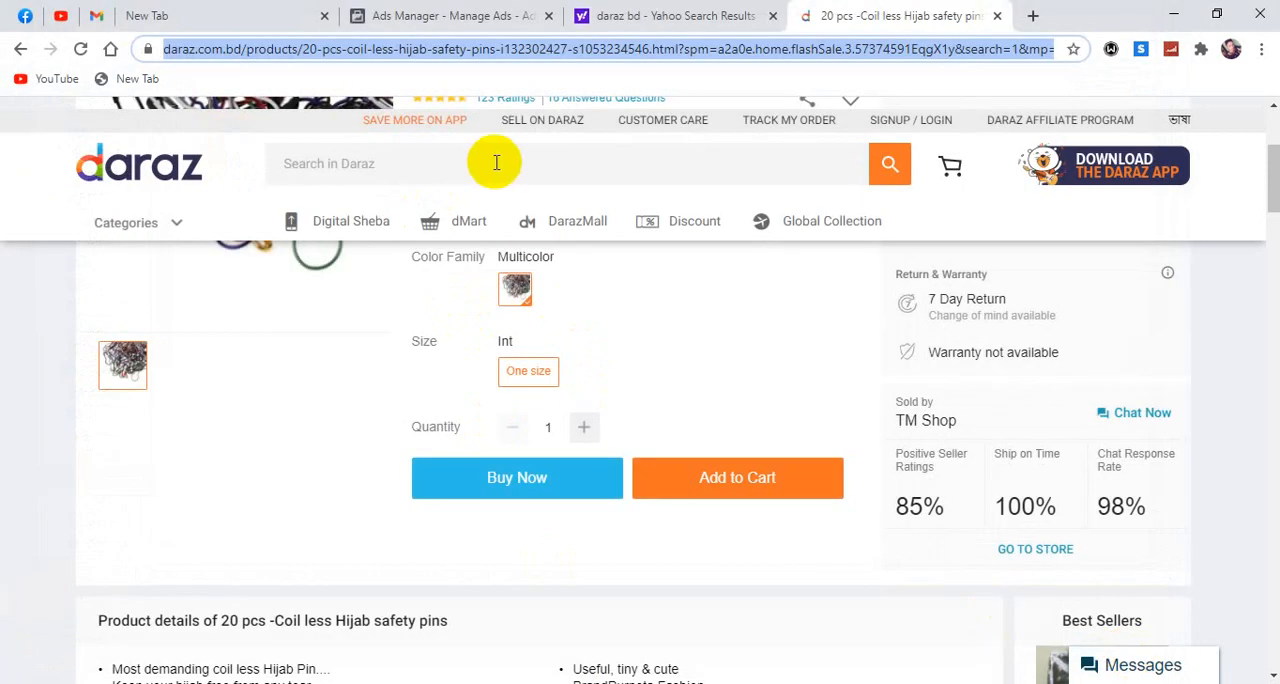
click(418, 14)
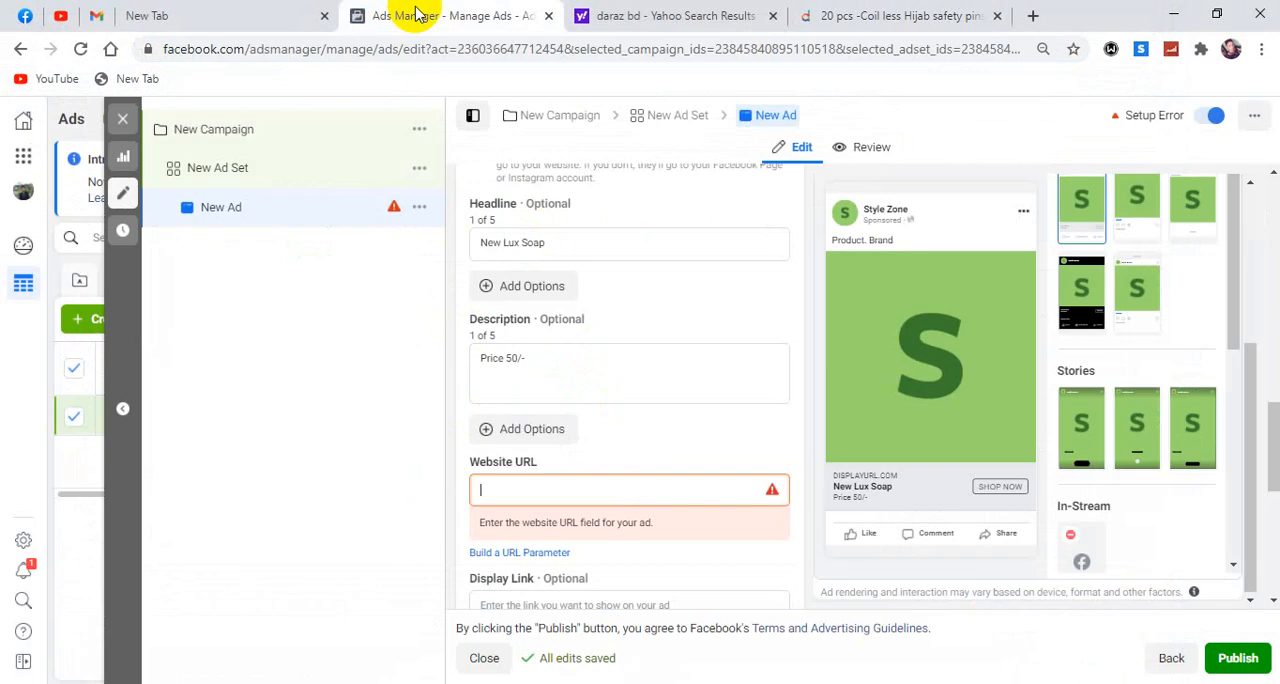
text(https://www.daraz.com.bd/products/20-pcs-coil-less-hijab-safety-pins-i132302427-s1053234546.html?spm=a2a0e.home.flashSale.3.57374591EqgX1y&search=1&mp=1&c=fs)
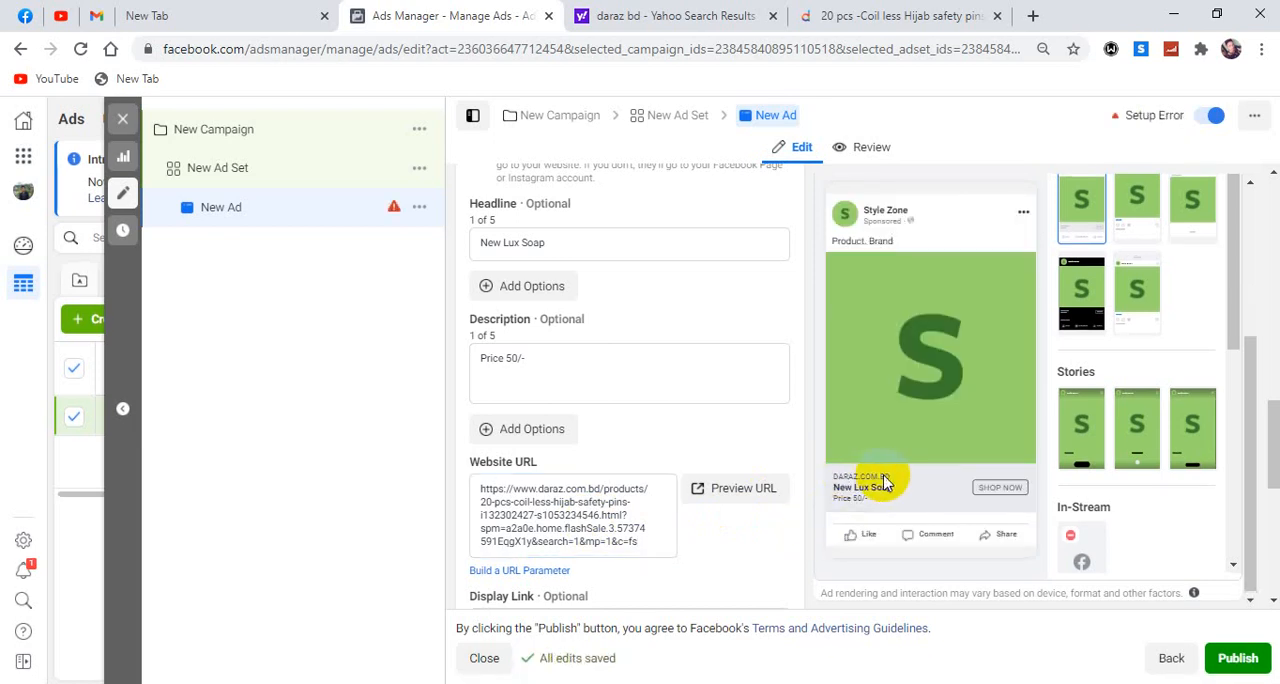
Enter "Daraz.com" as the ad's display link and check it in the ad preview.
scroll(708, 504, down, 4)
scroll(710, 507, down, 2)
scroll(709, 504, up, 6)
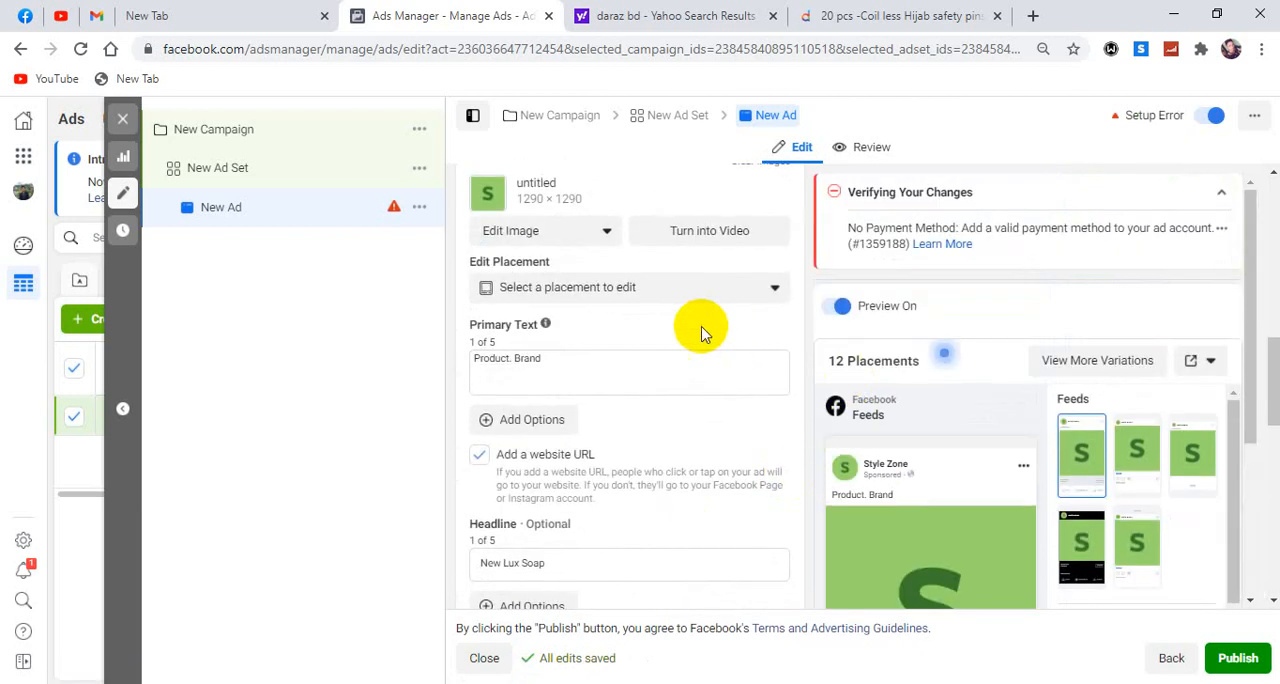
scroll(694, 443, down, 6)
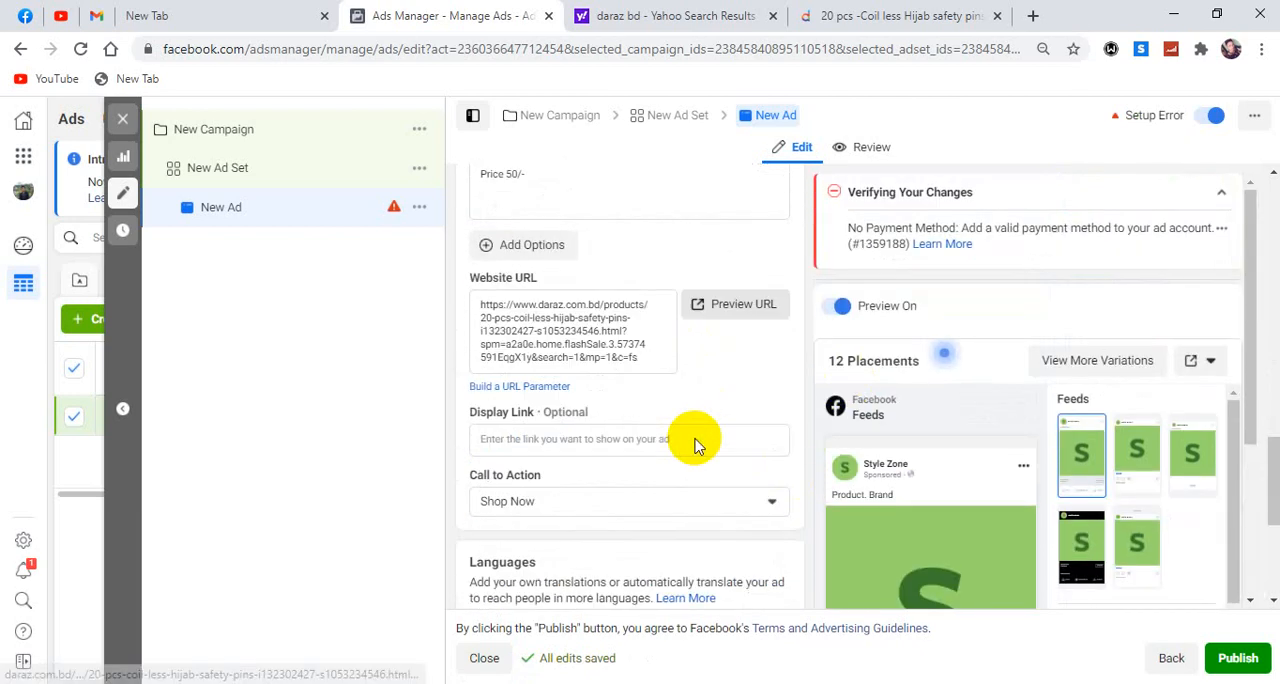
scroll(694, 443, up, 2)
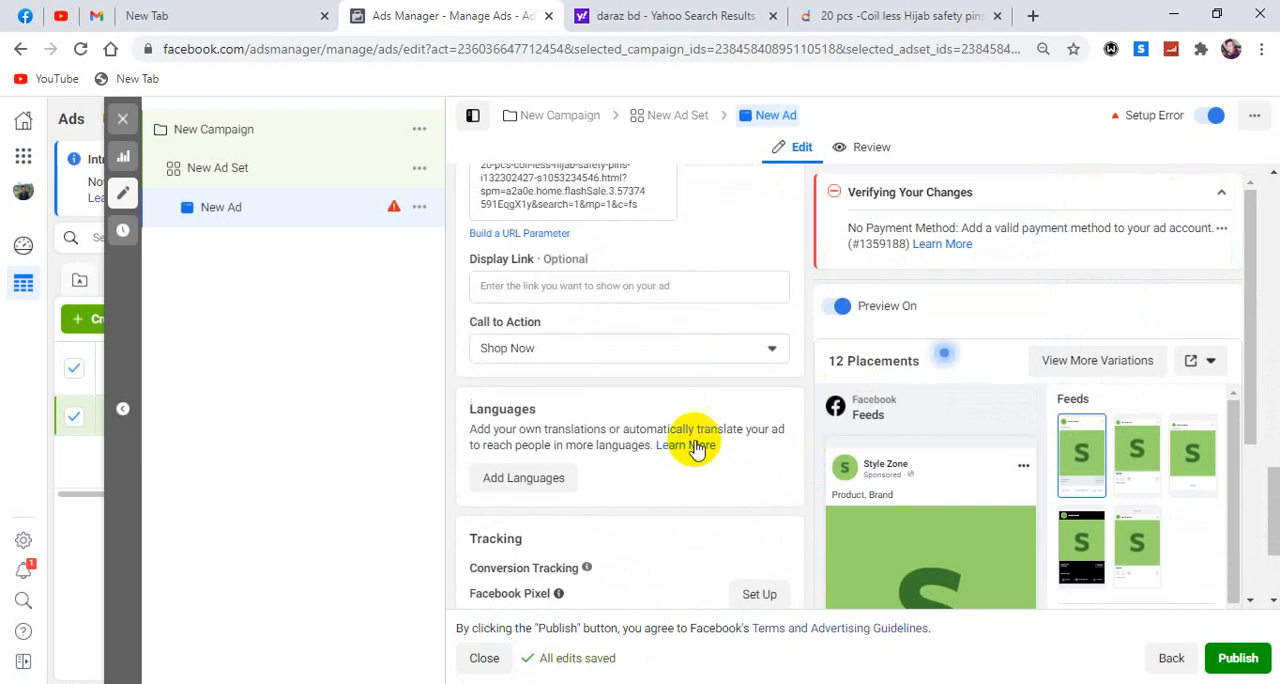
click(541, 288)
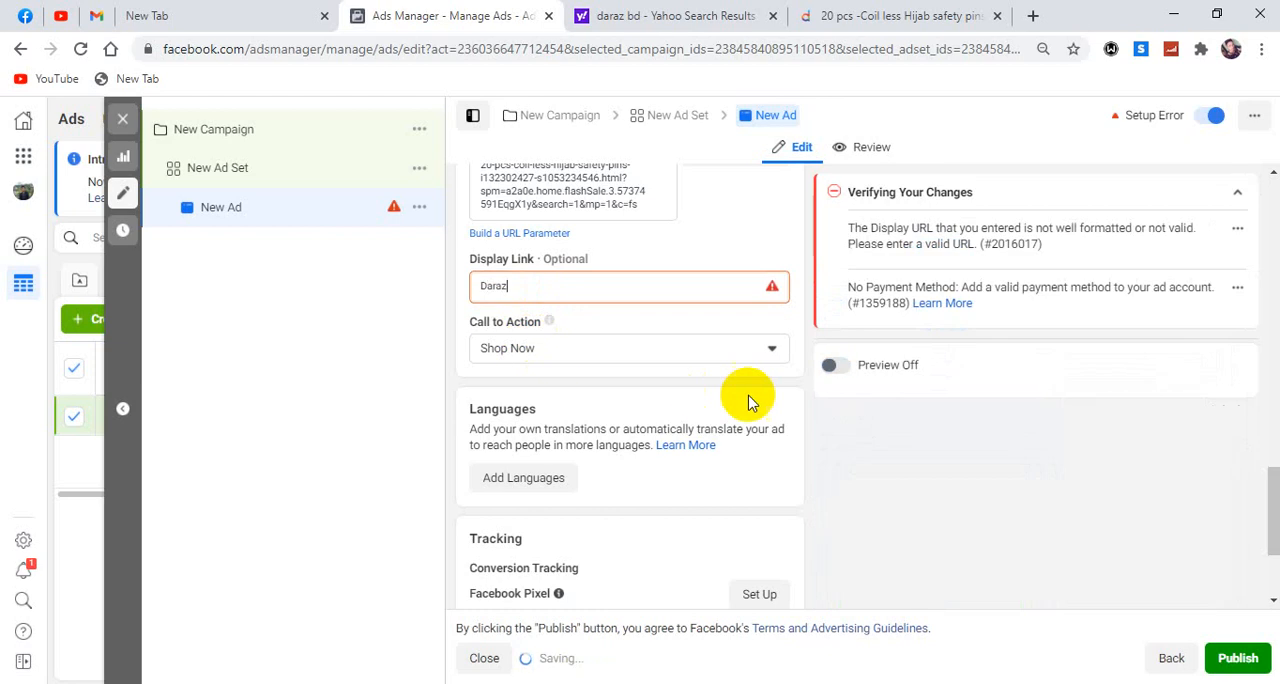
scroll(795, 335, down, 2)
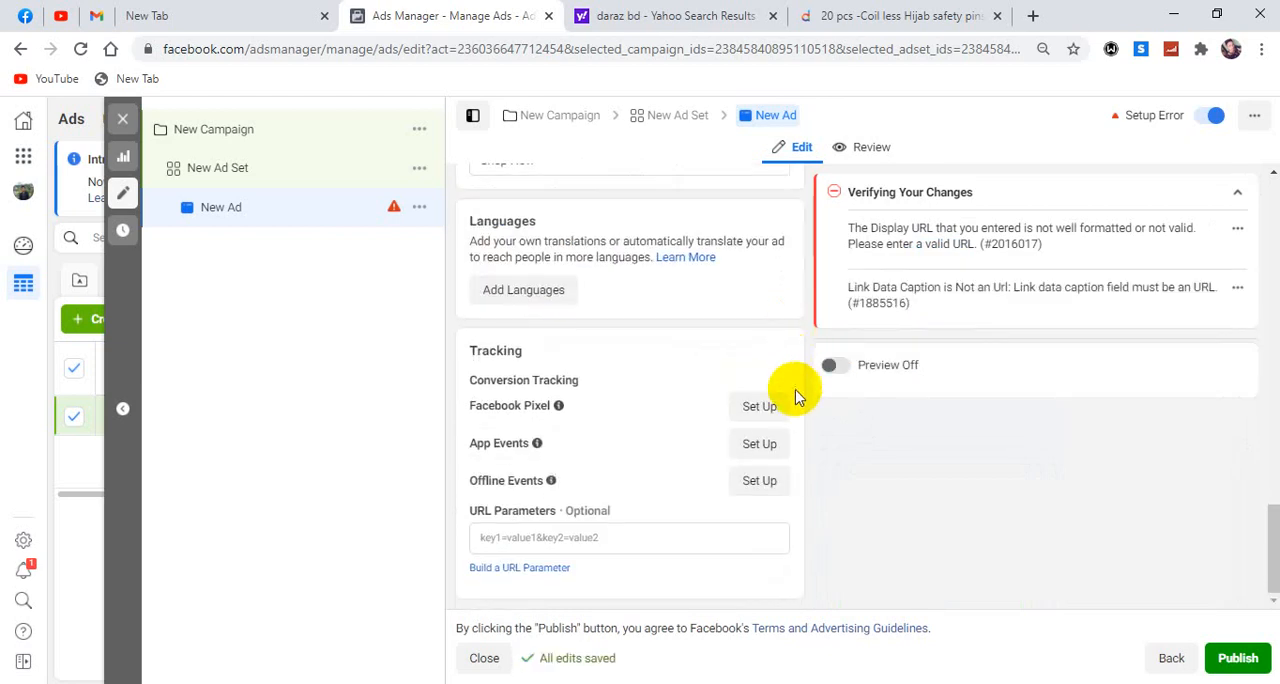
scroll(551, 190, up, 3)
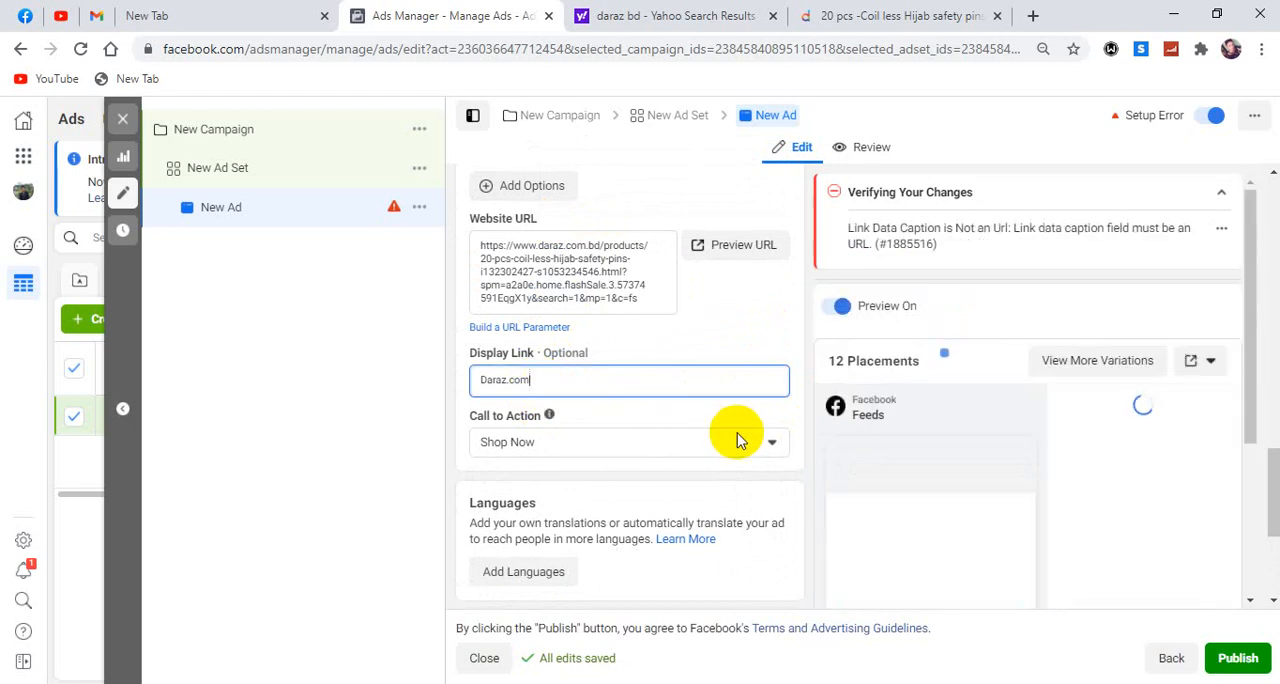
scroll(800, 415, down, 3)
scroll(860, 443, down, 2)
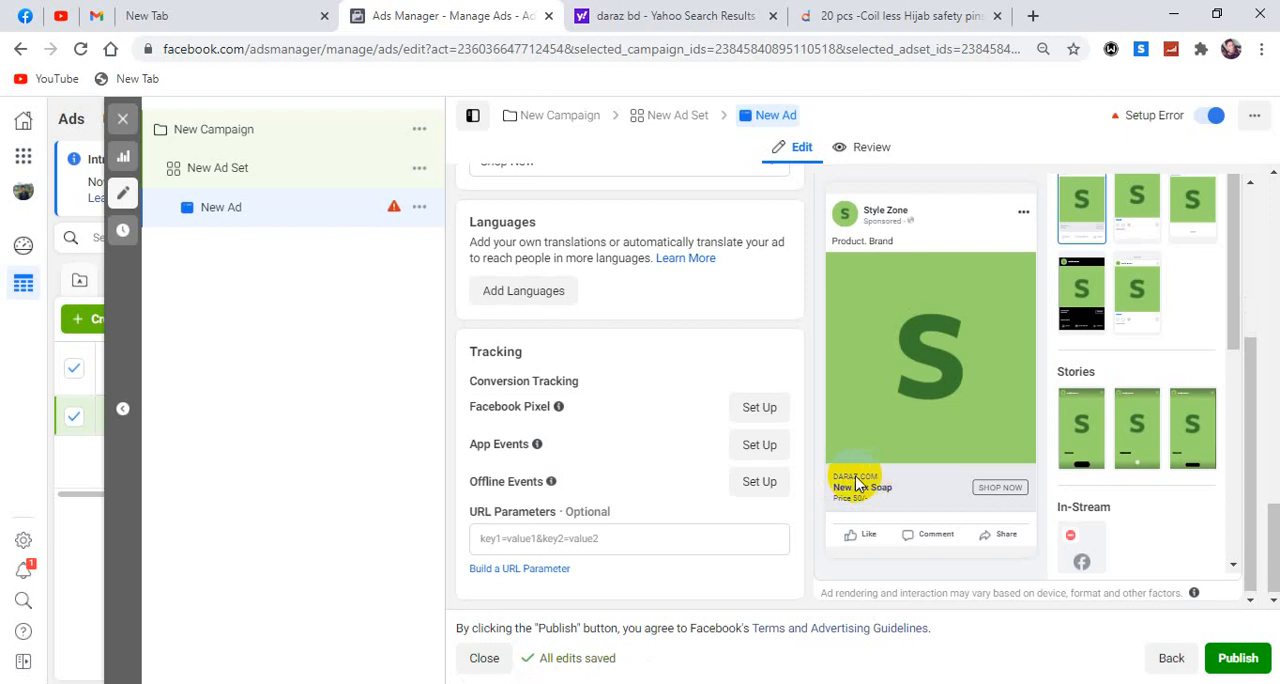
Clear the ad's display link and compare the link shown in the Facebook Feeds preview.
scroll(929, 491, up, 2)
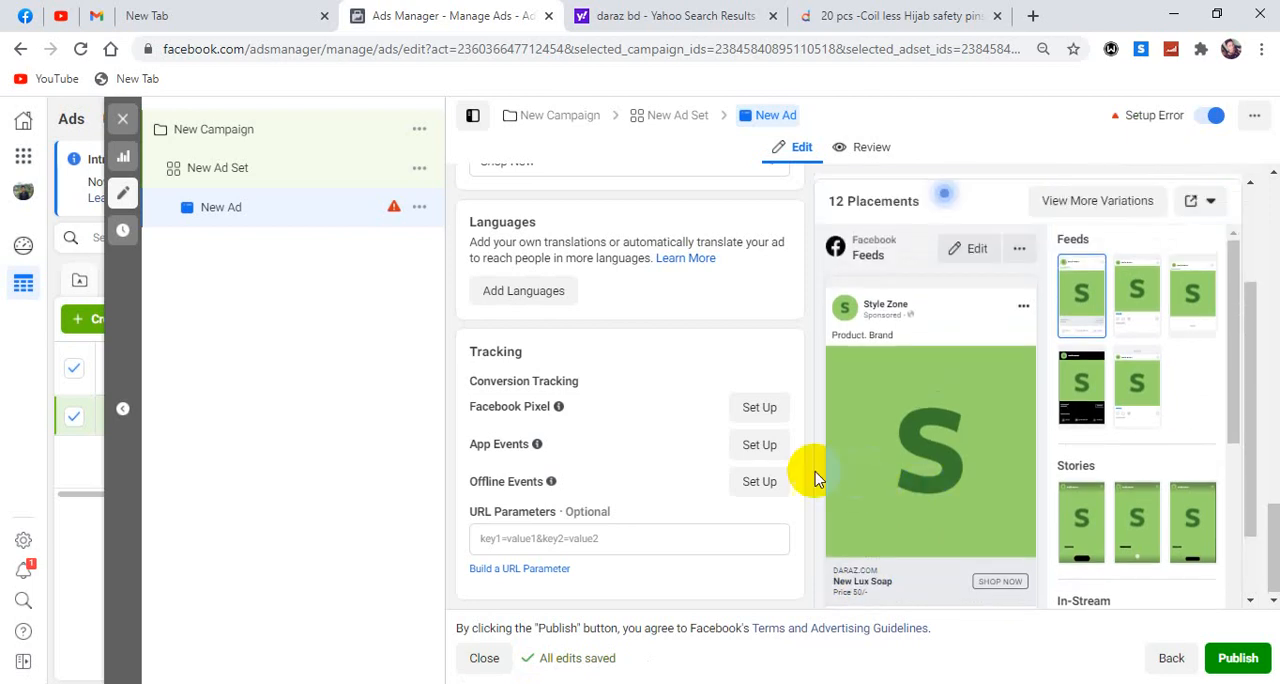
scroll(650, 365, up, 3)
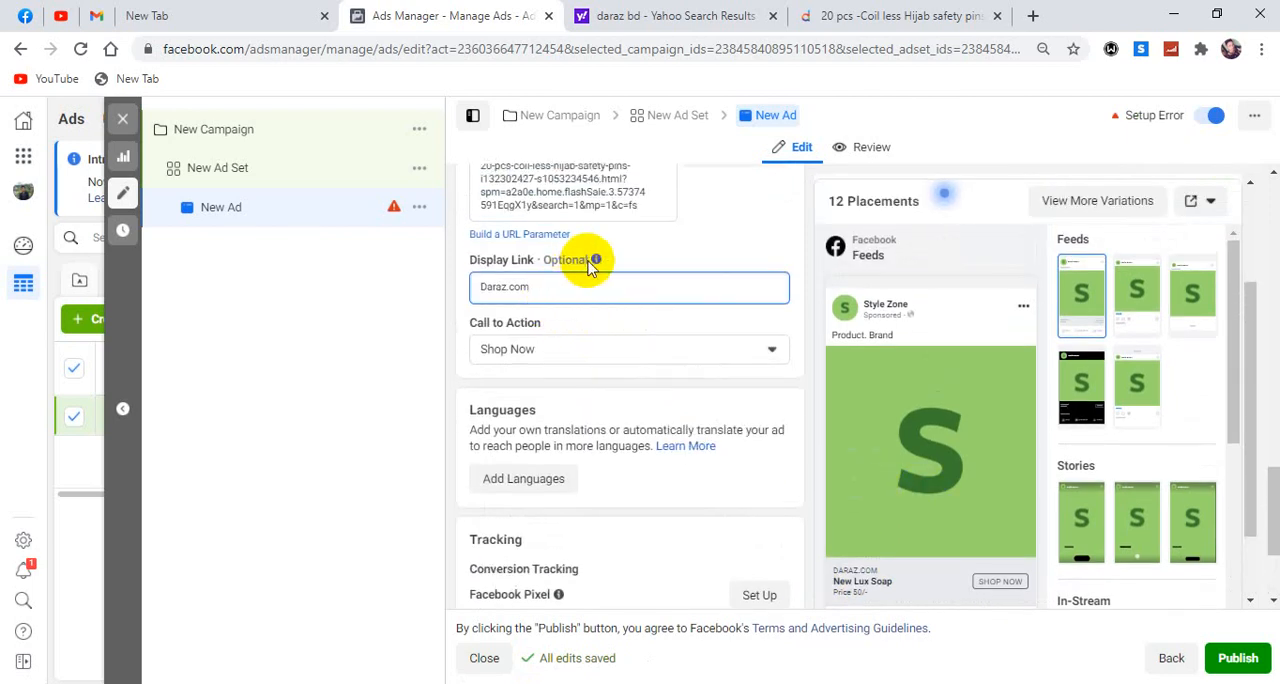
mouse_move(576, 260)
drag(551, 289, 454, 290)
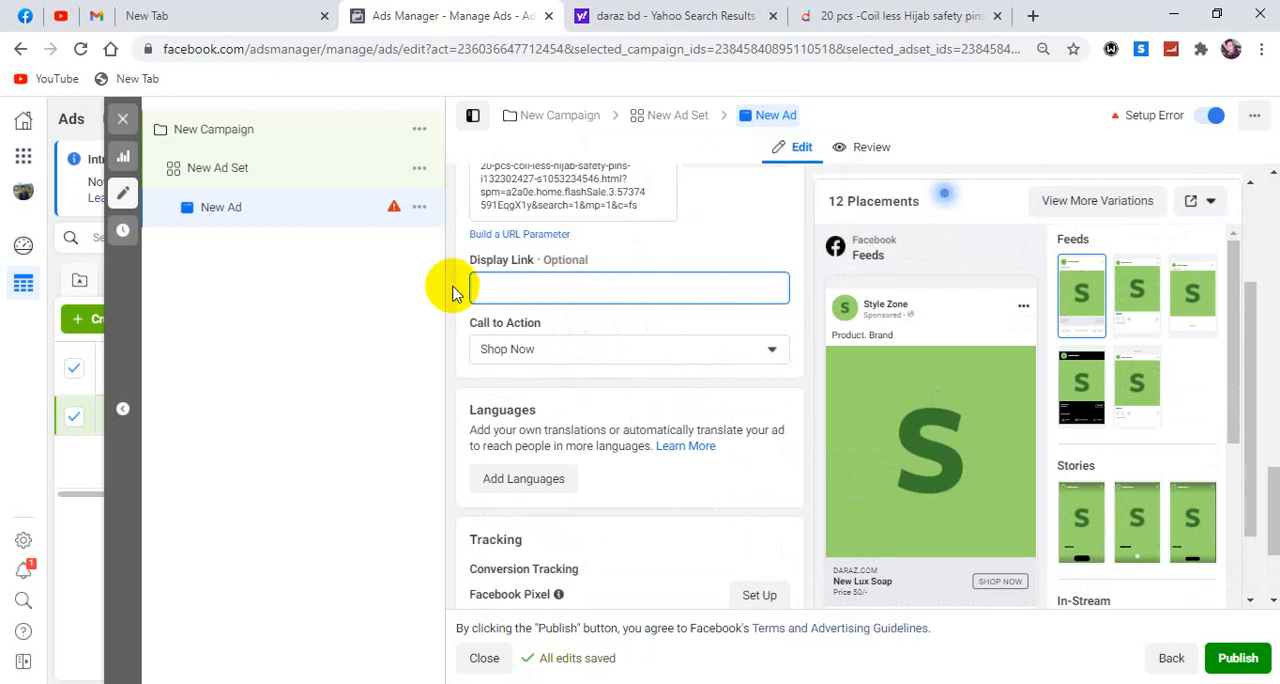
scroll(524, 408, up, 5)
scroll(523, 575, down, 3)
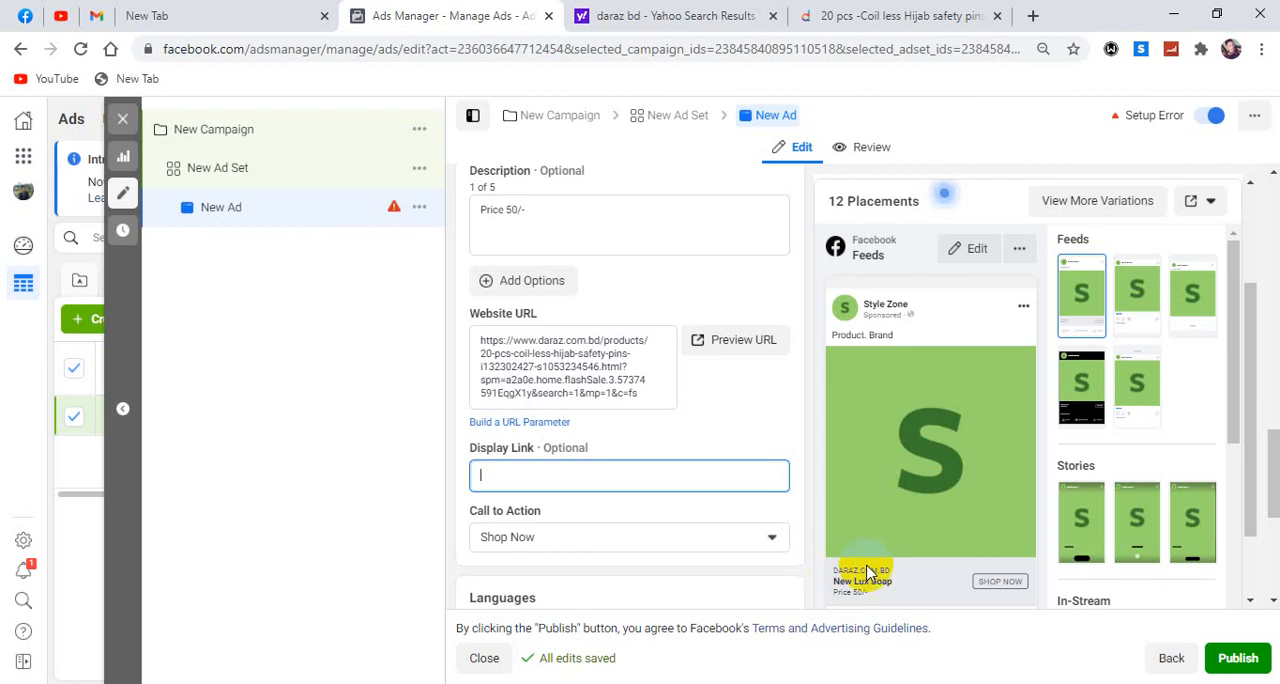
click(533, 484)
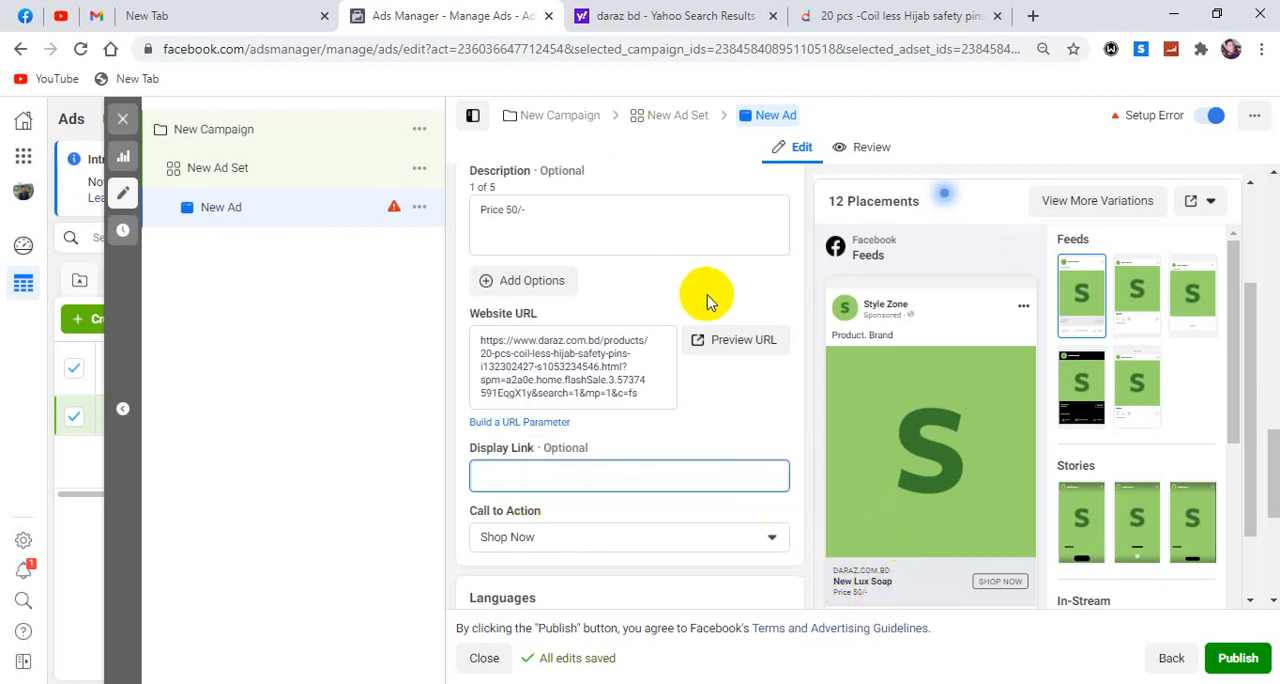
Switch to the Facebook Paid Marketing notes in Word and review the items listed under Ads Set and Ads.
scroll(620, 250, up, 3)
key(alt+Tab)
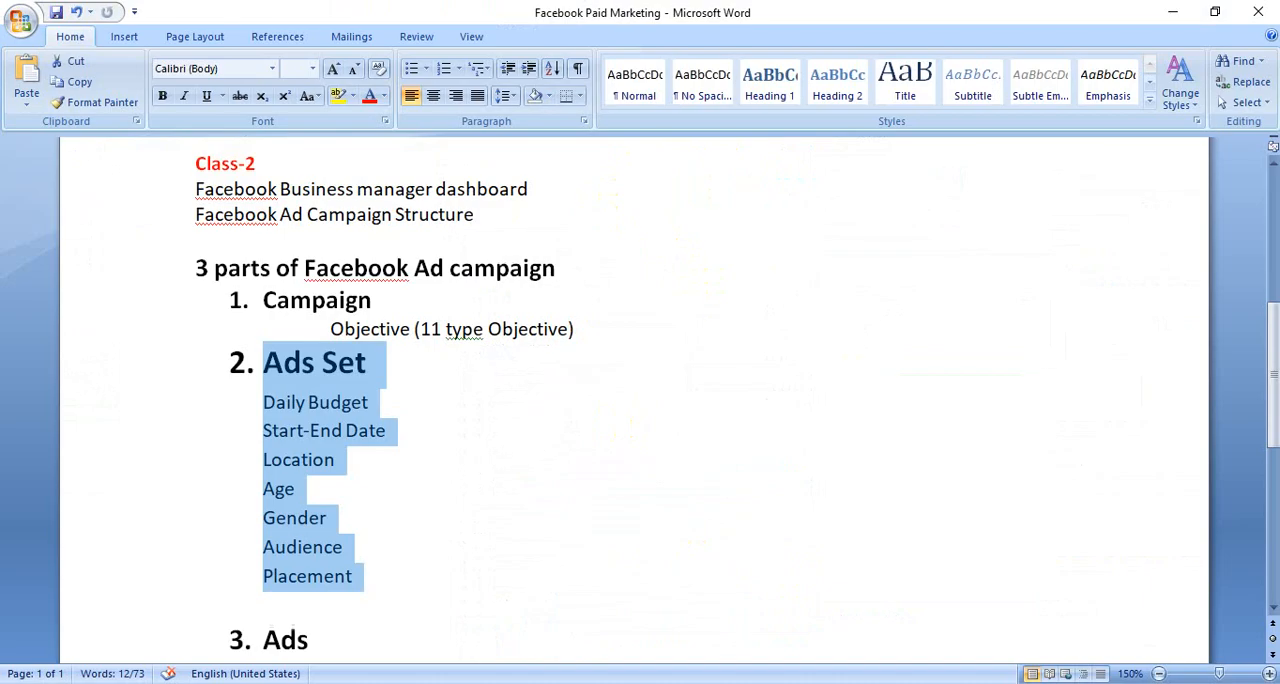
click(454, 390)
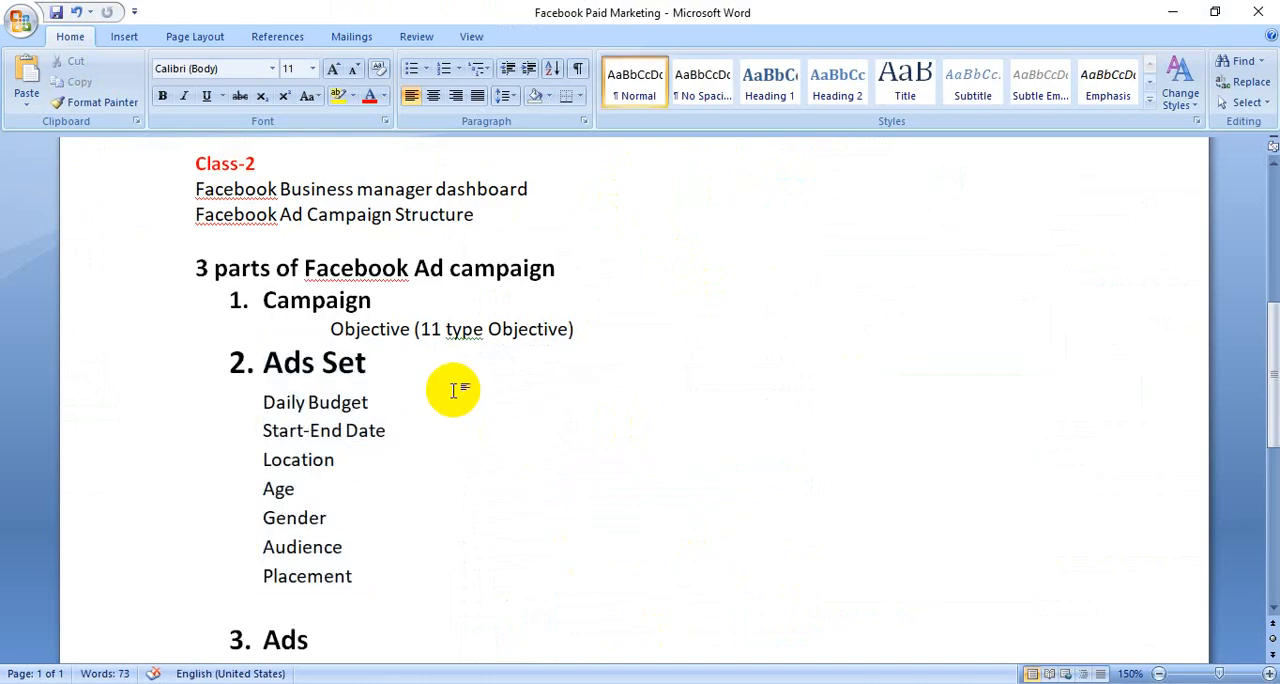
scroll(460, 395, down, 1)
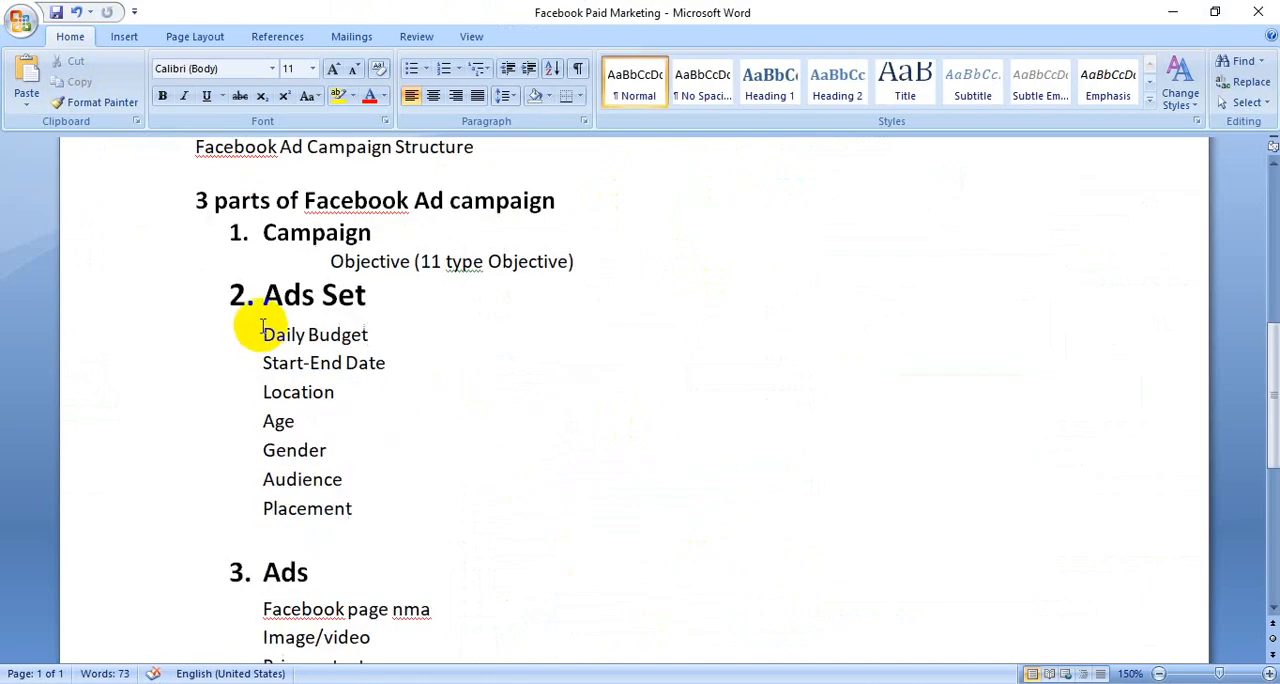
drag(261, 330, 348, 508)
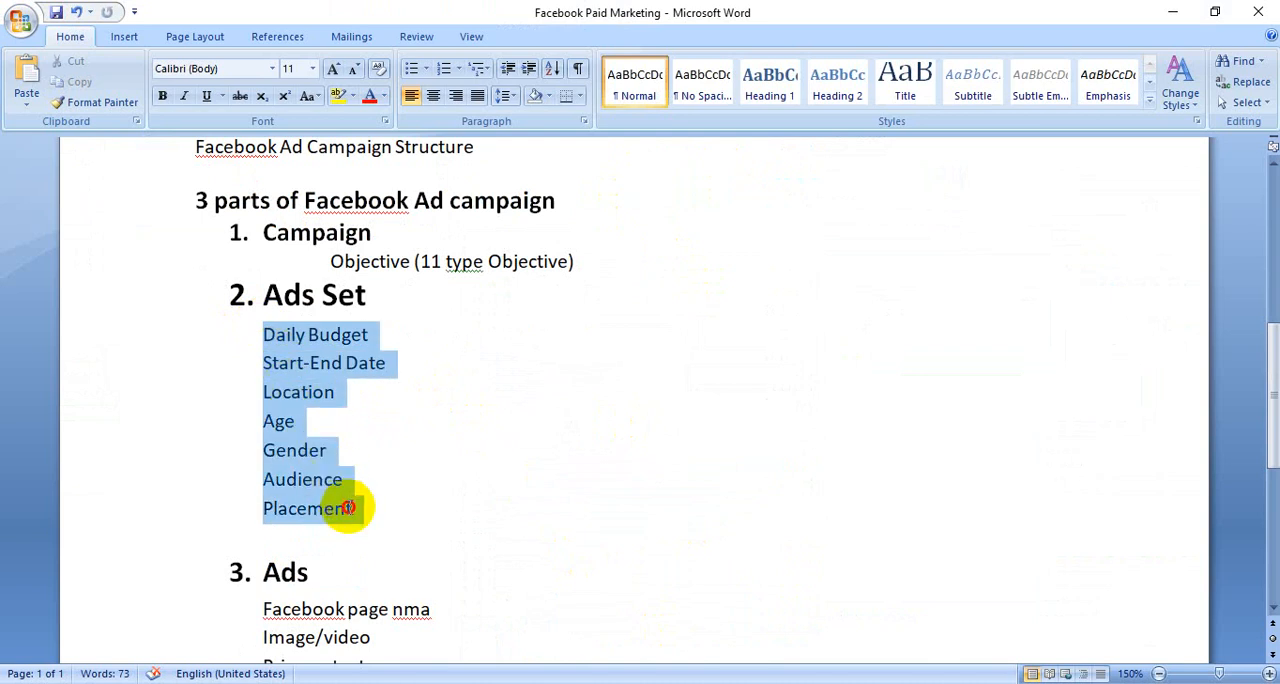
scroll(420, 440, down, 3)
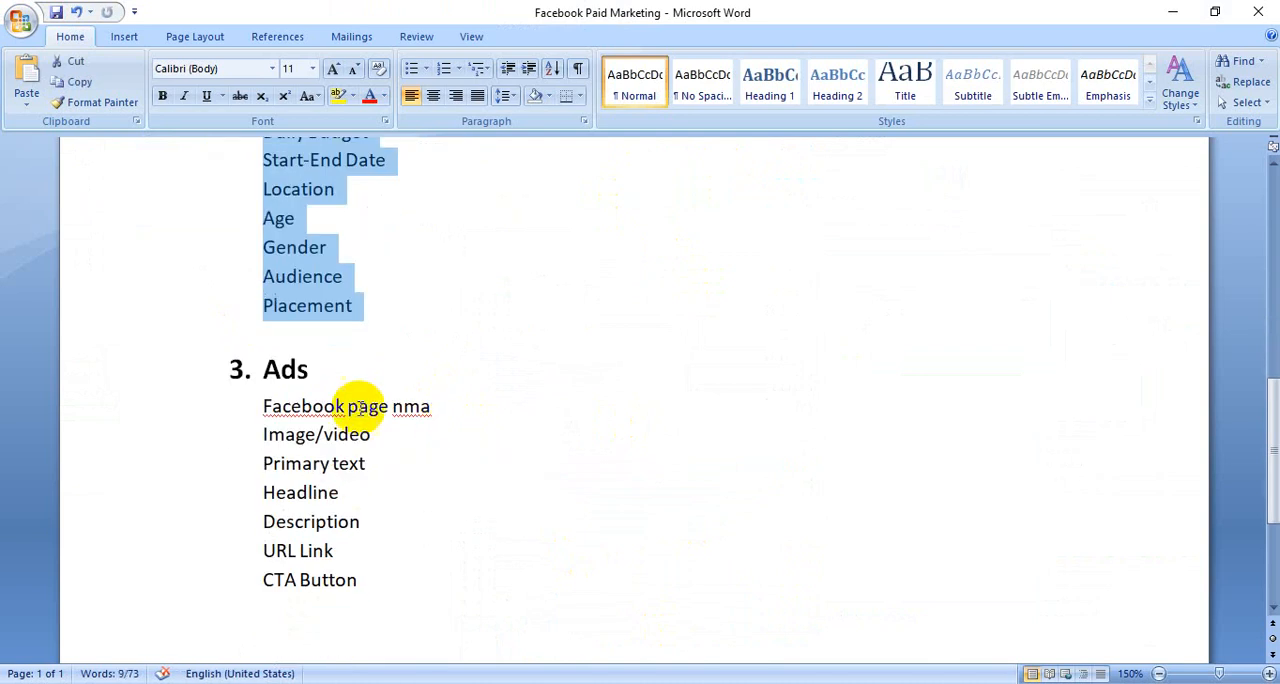
click(260, 406)
drag(260, 406, 349, 580)
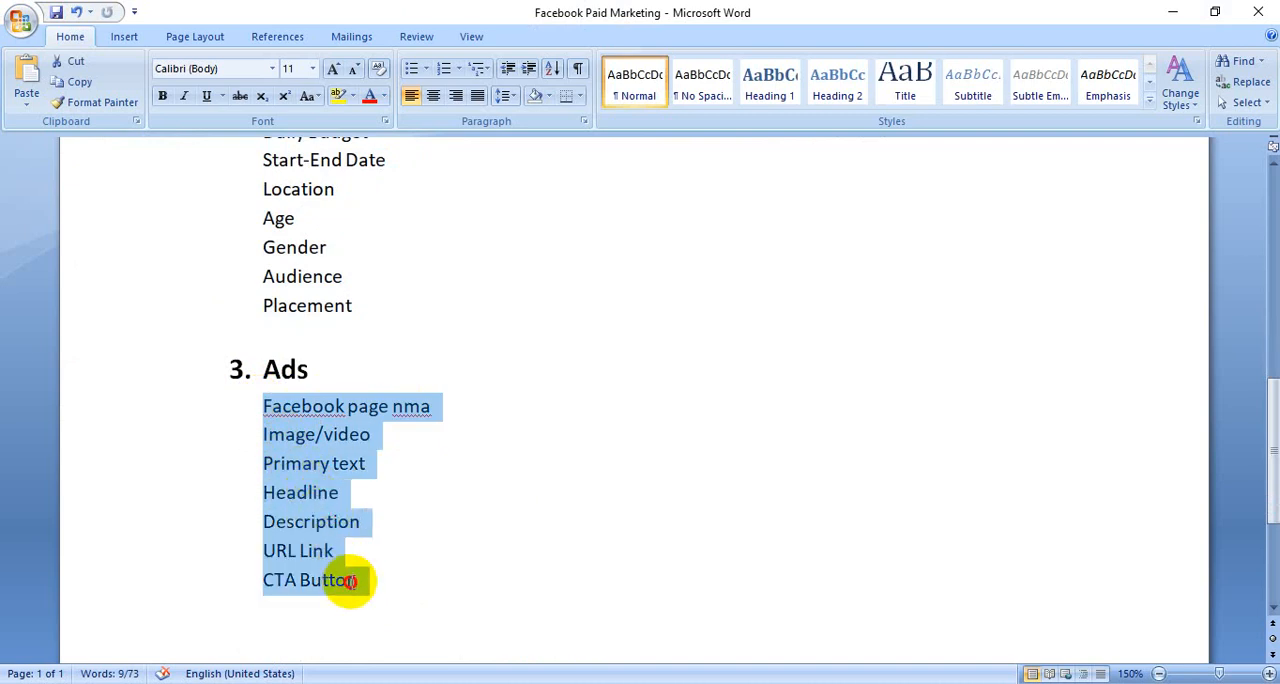
scroll(300, 440, up, 3)
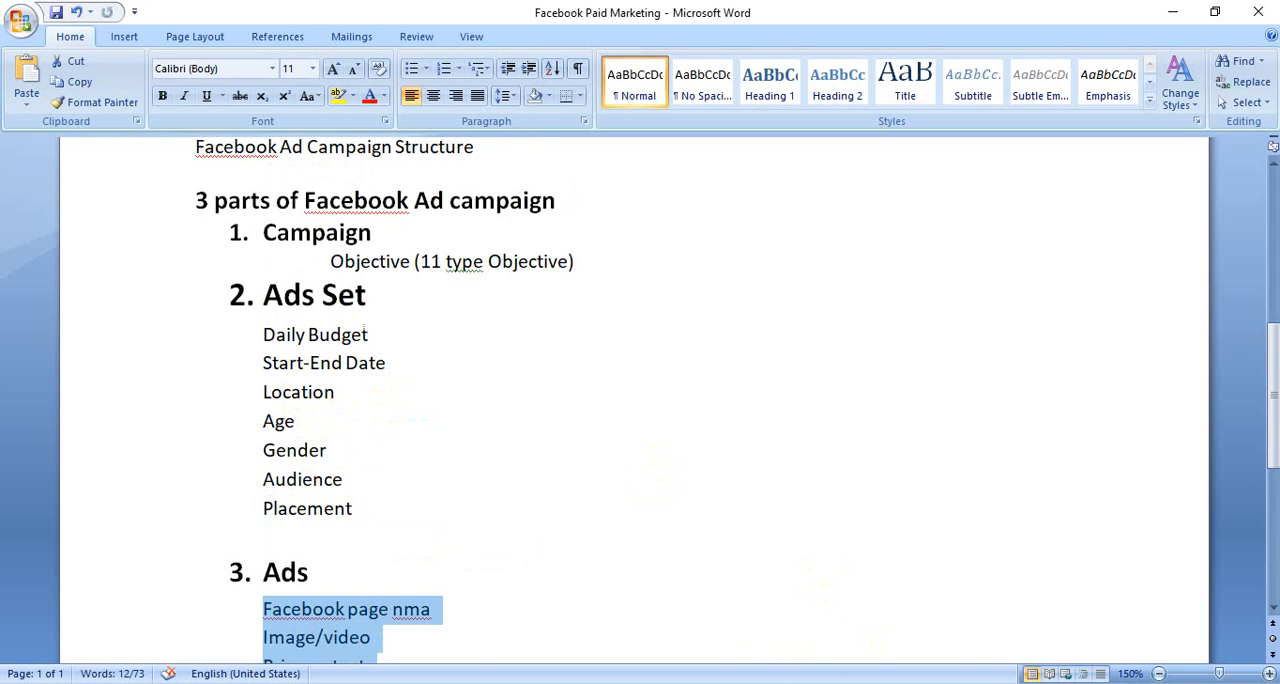
Return to Ads Manager, look over the ad's settings and open the settings of New Campaign.
click(684, 618)
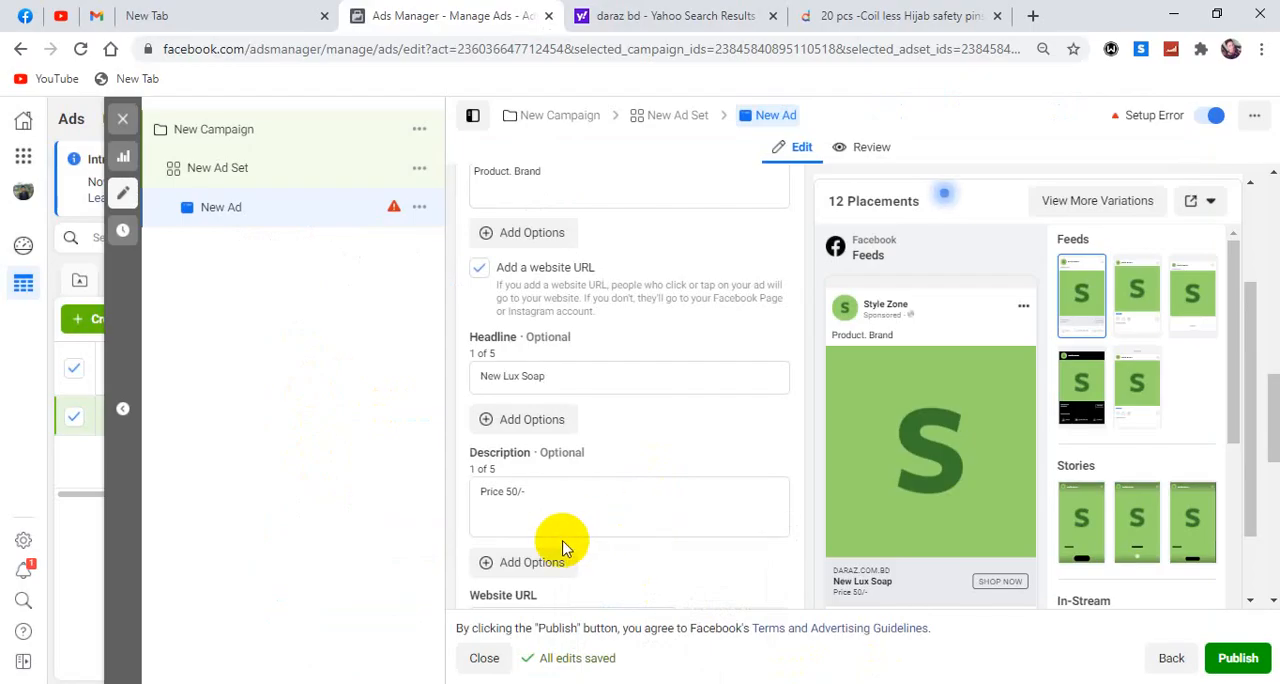
scroll(505, 540, up, 2)
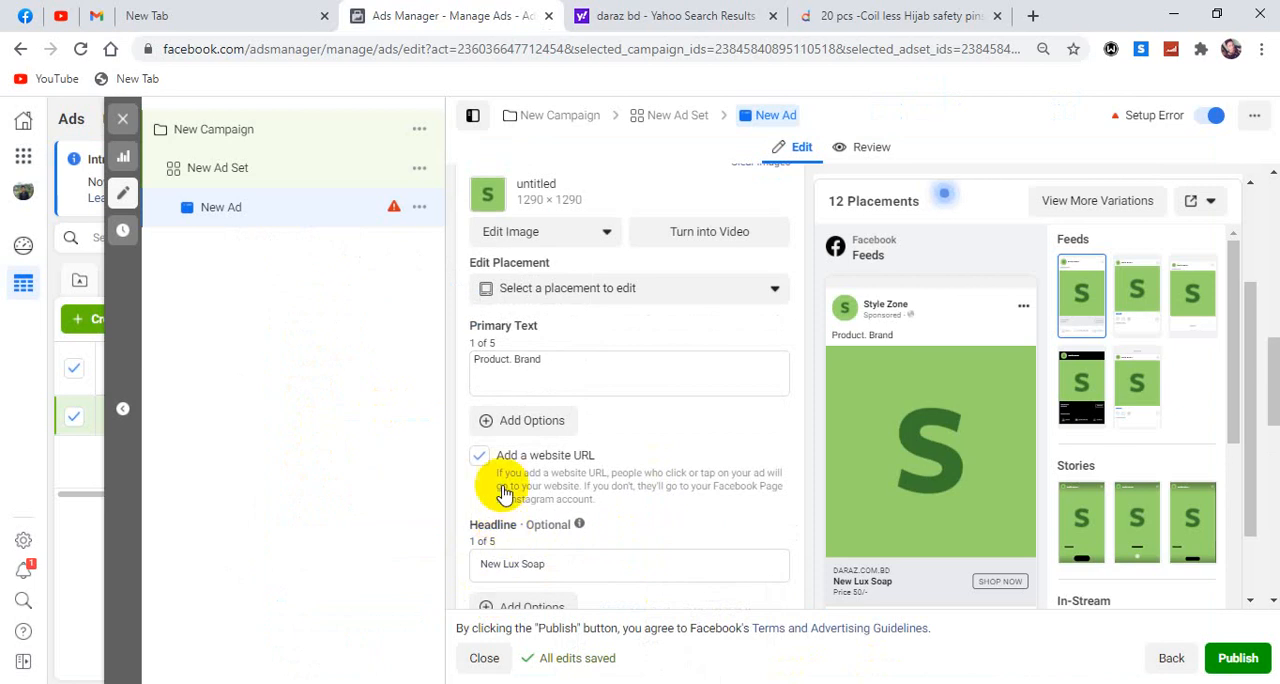
scroll(500, 490, up, 6)
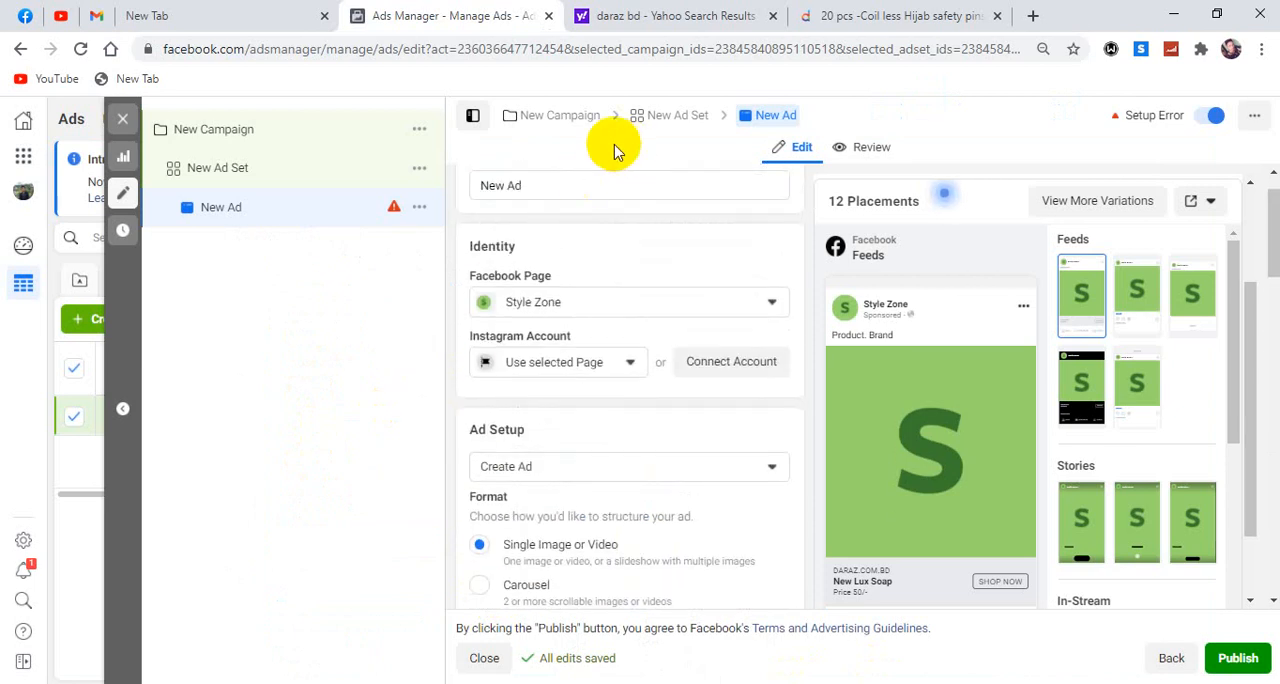
click(561, 118)
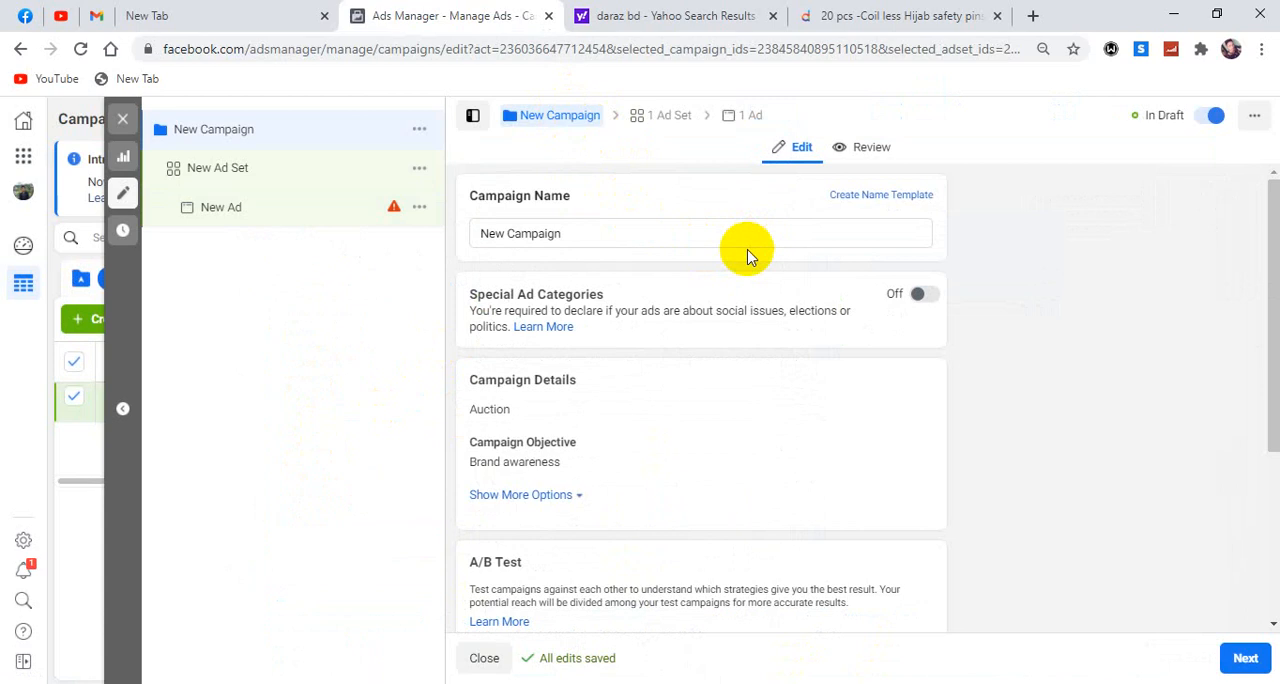
click(522, 126)
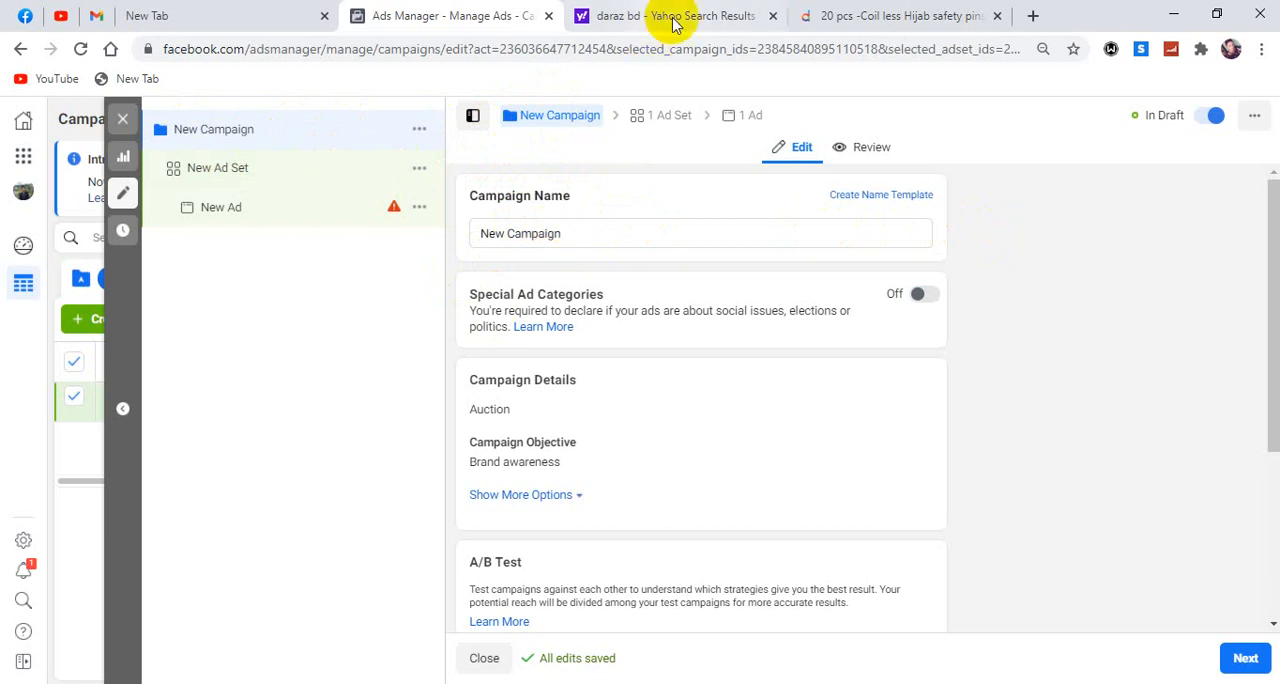
Switch to the Daraz site, look through its product categories and open T-Shirts under Men's Fashion.
click(852, 16)
scroll(600, 230, up, 3)
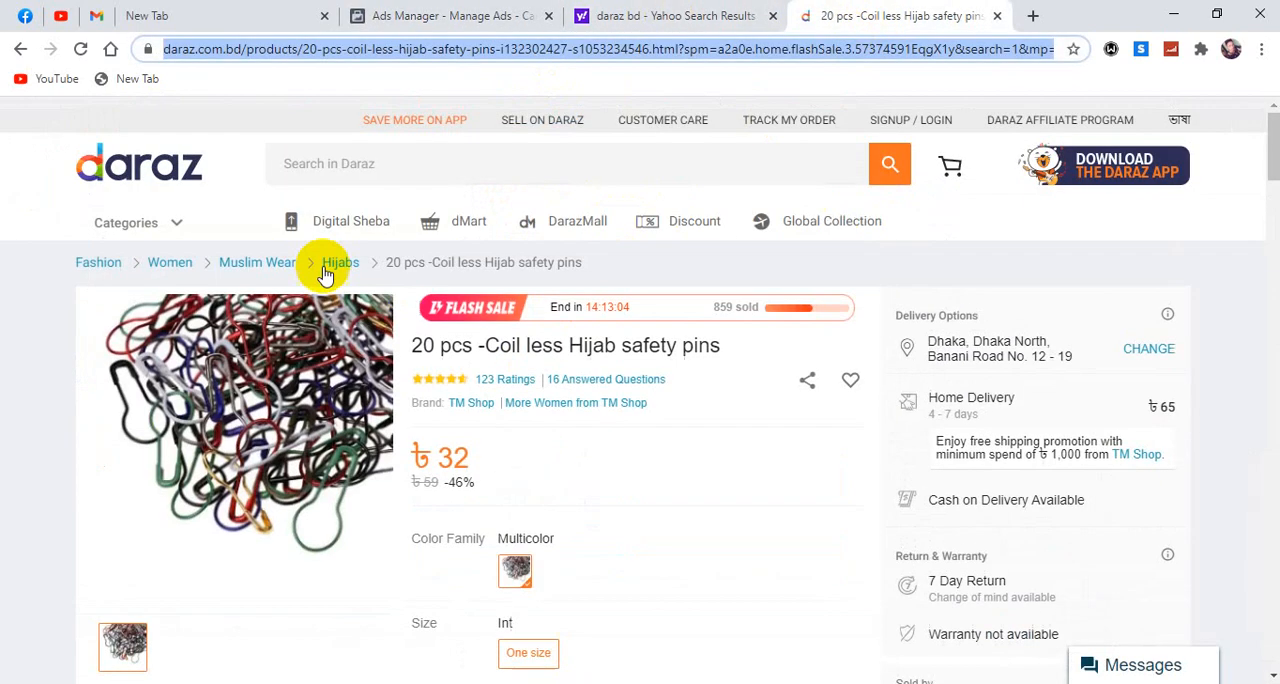
mouse_move(190, 228)
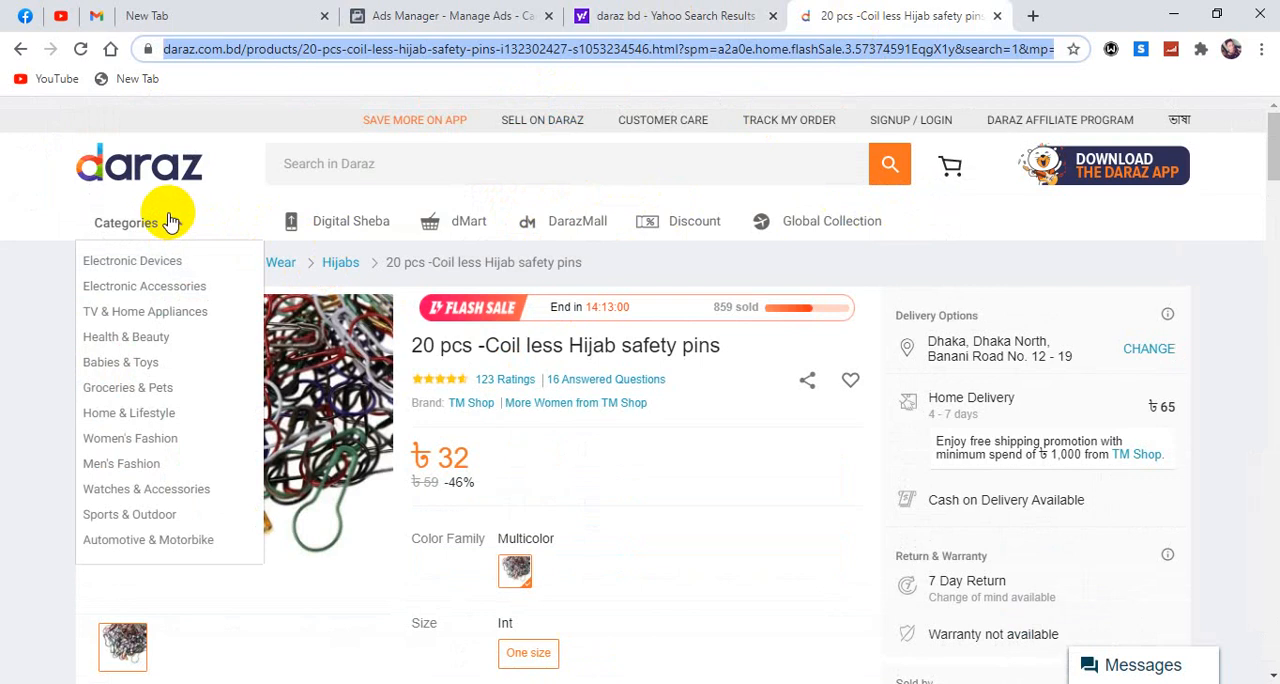
mouse_move(120, 397)
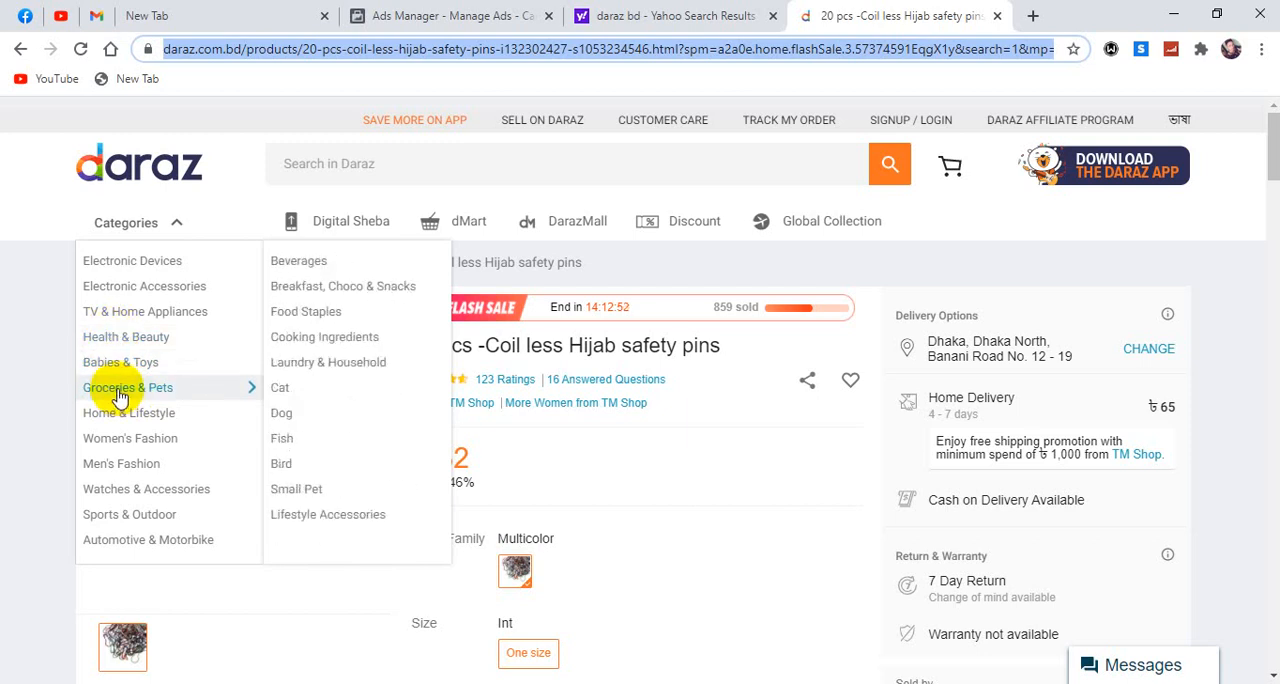
mouse_move(132, 463)
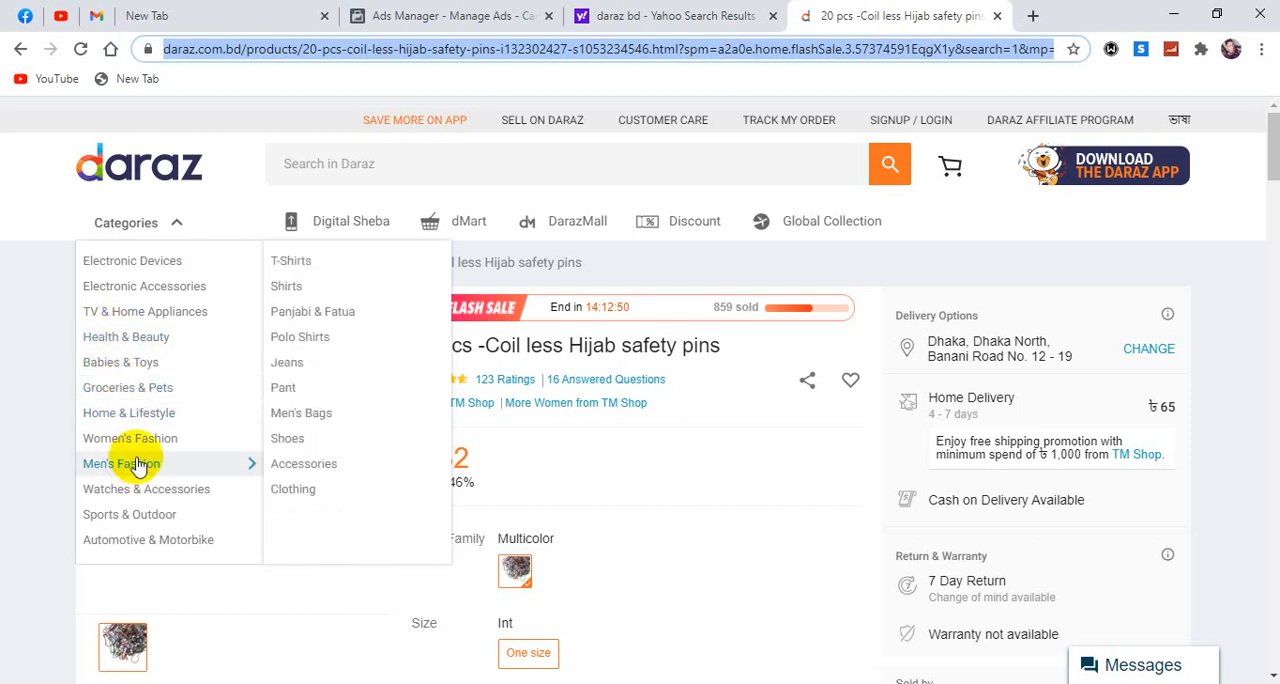
click(290, 263)
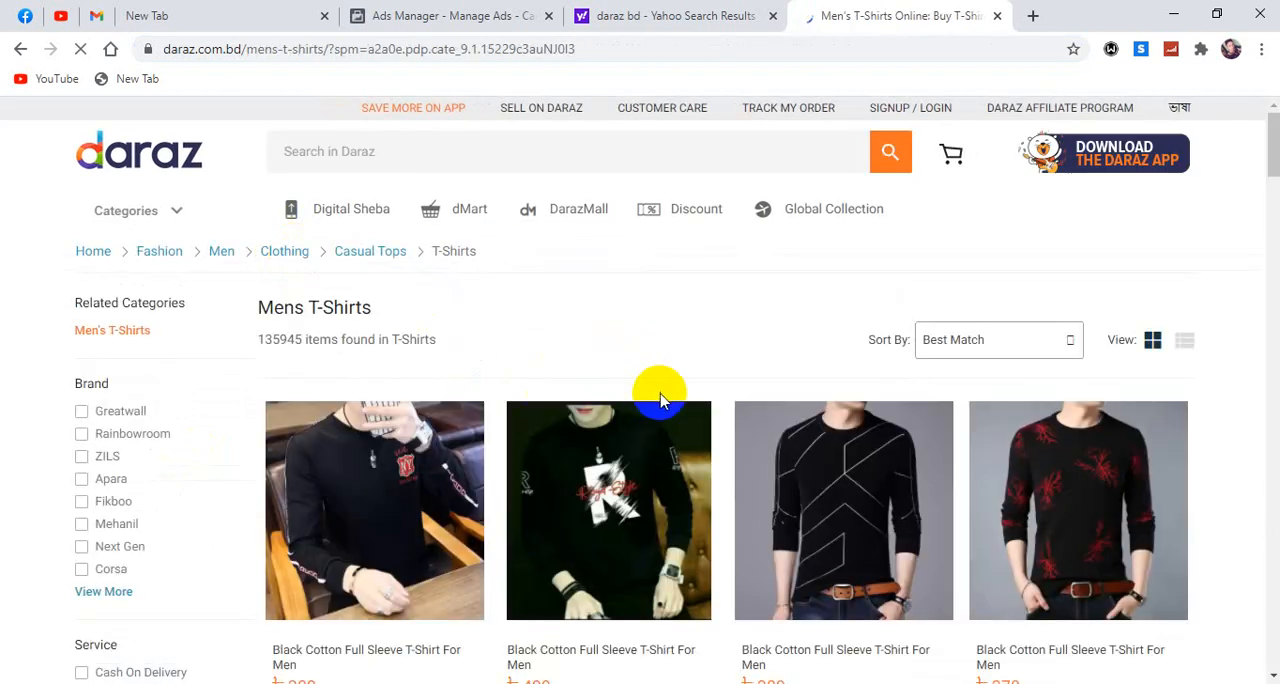
Browse the men's T-shirt listings and open the product page of the White & Black Cotton Full Sleeve T-Shirt For Men.
scroll(693, 400, down, 1)
scroll(693, 400, down, 2)
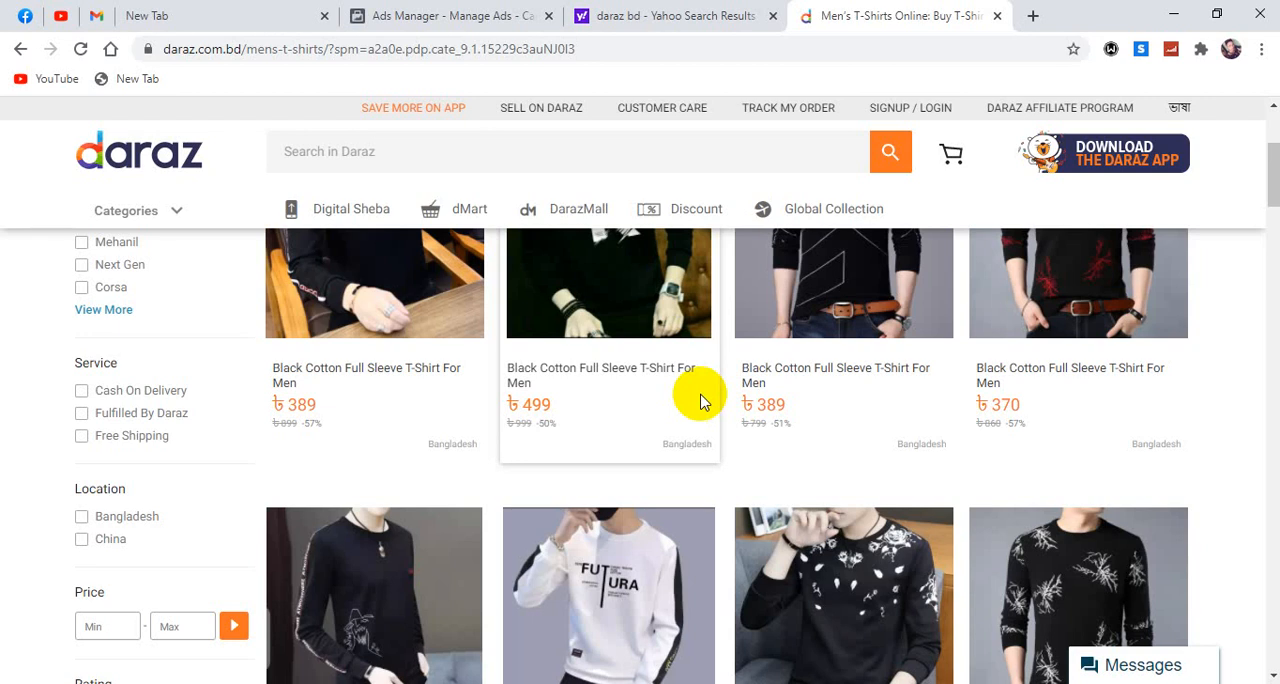
scroll(700, 400, up, 2)
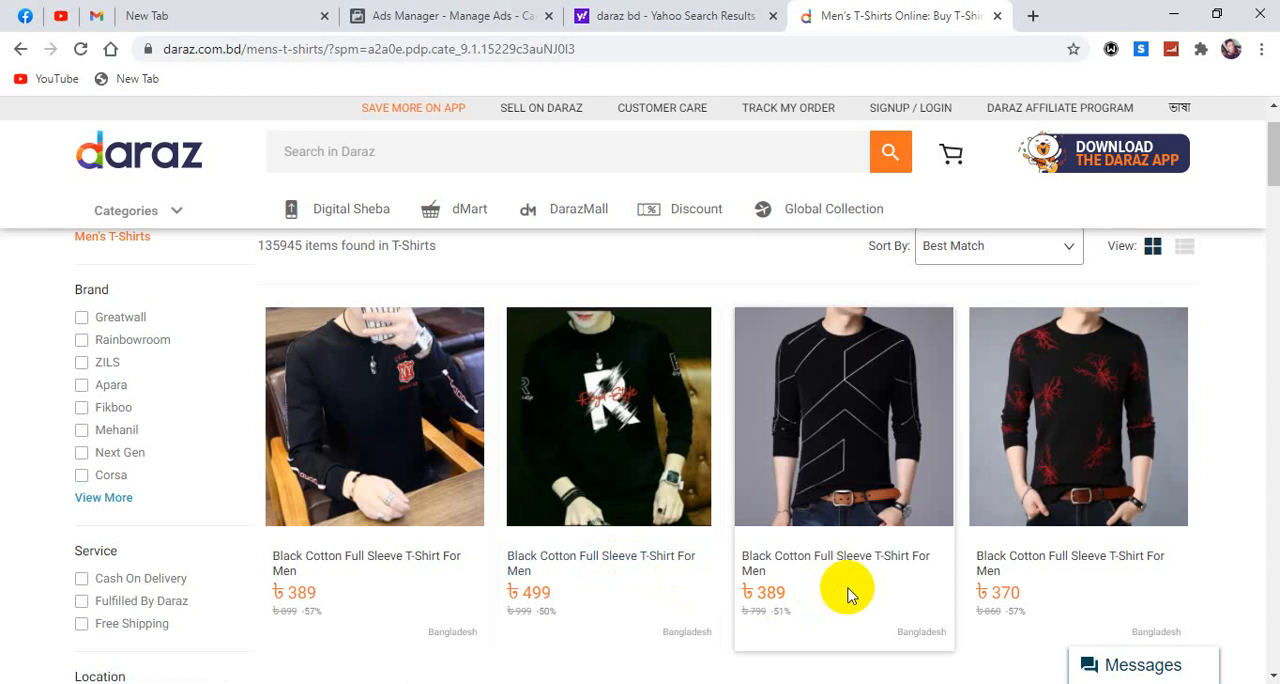
scroll(848, 596, down, 2)
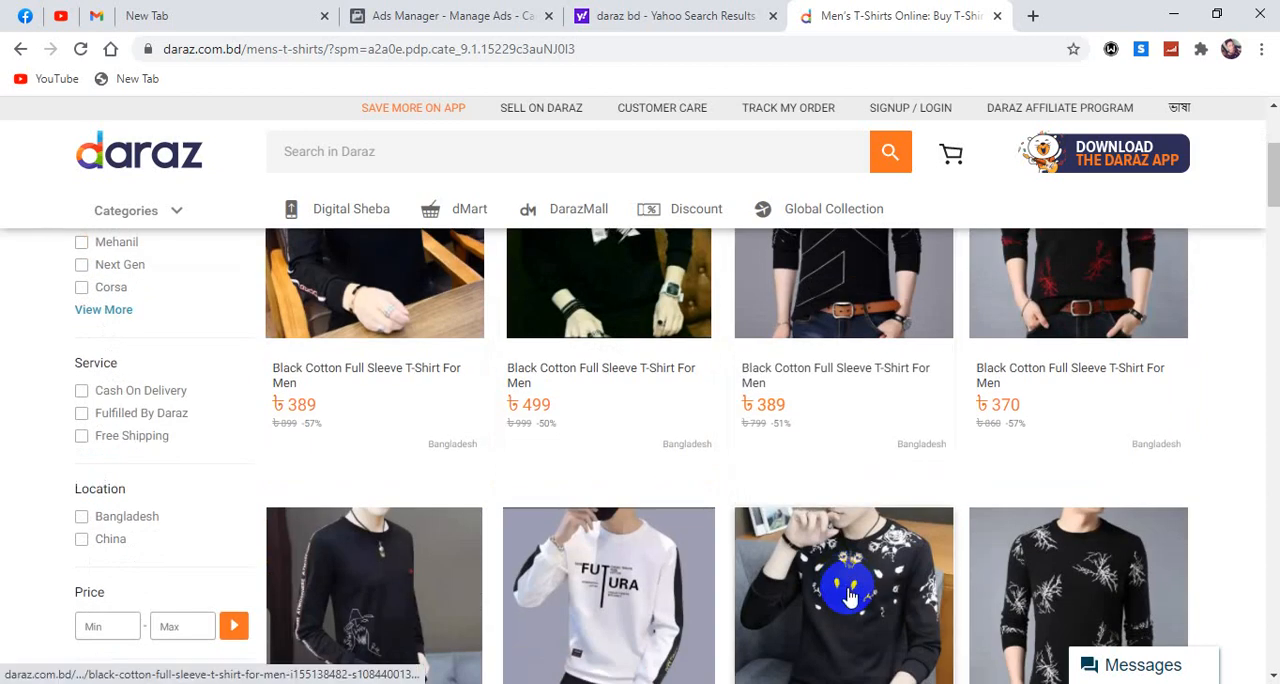
scroll(850, 590, down, 2)
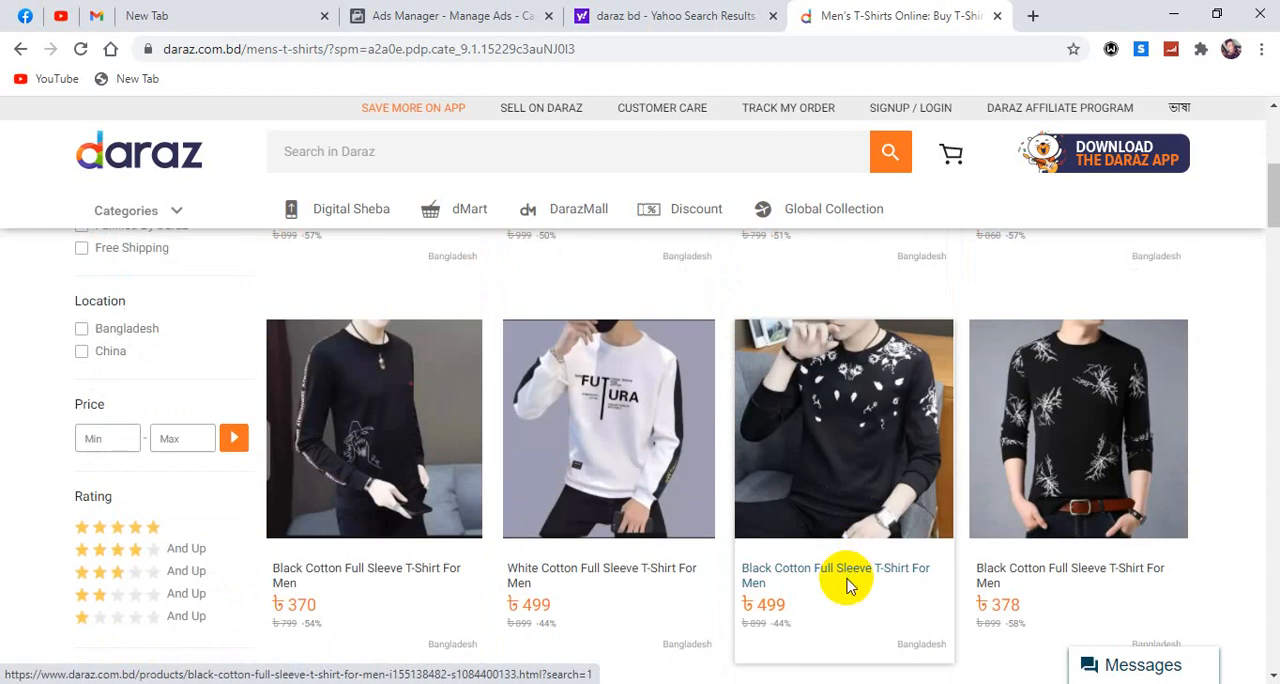
scroll(848, 586, up, 3)
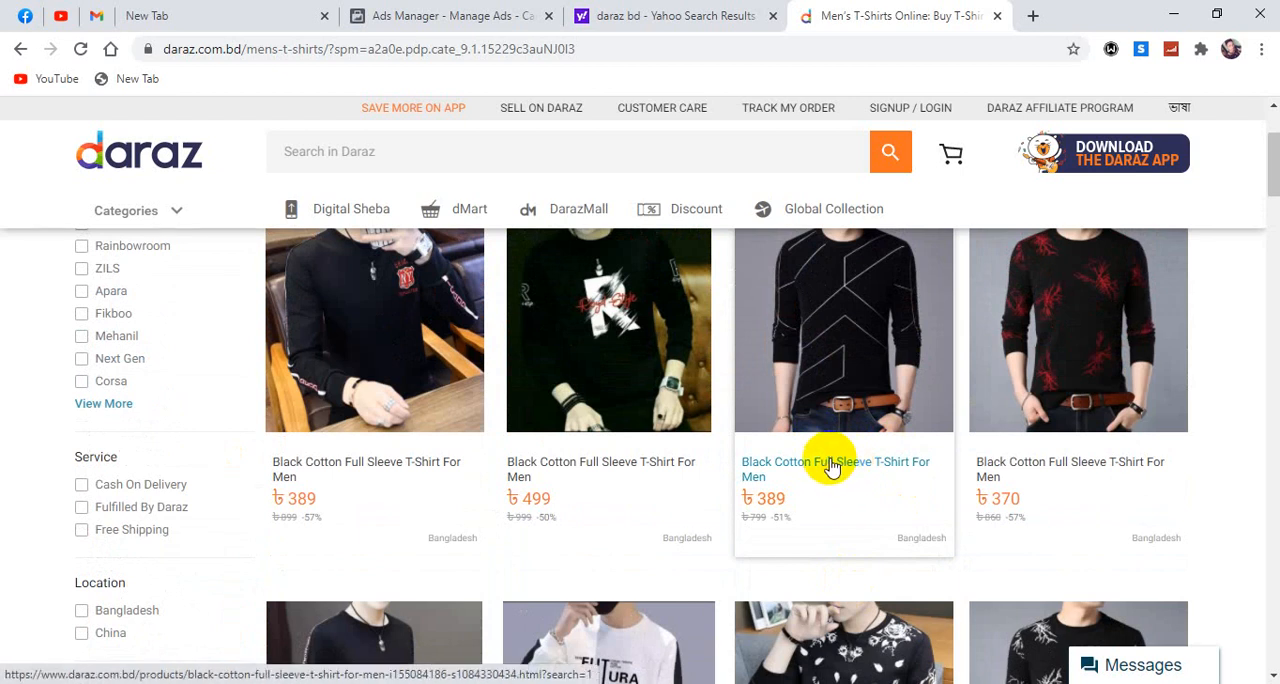
scroll(835, 465, down, 4)
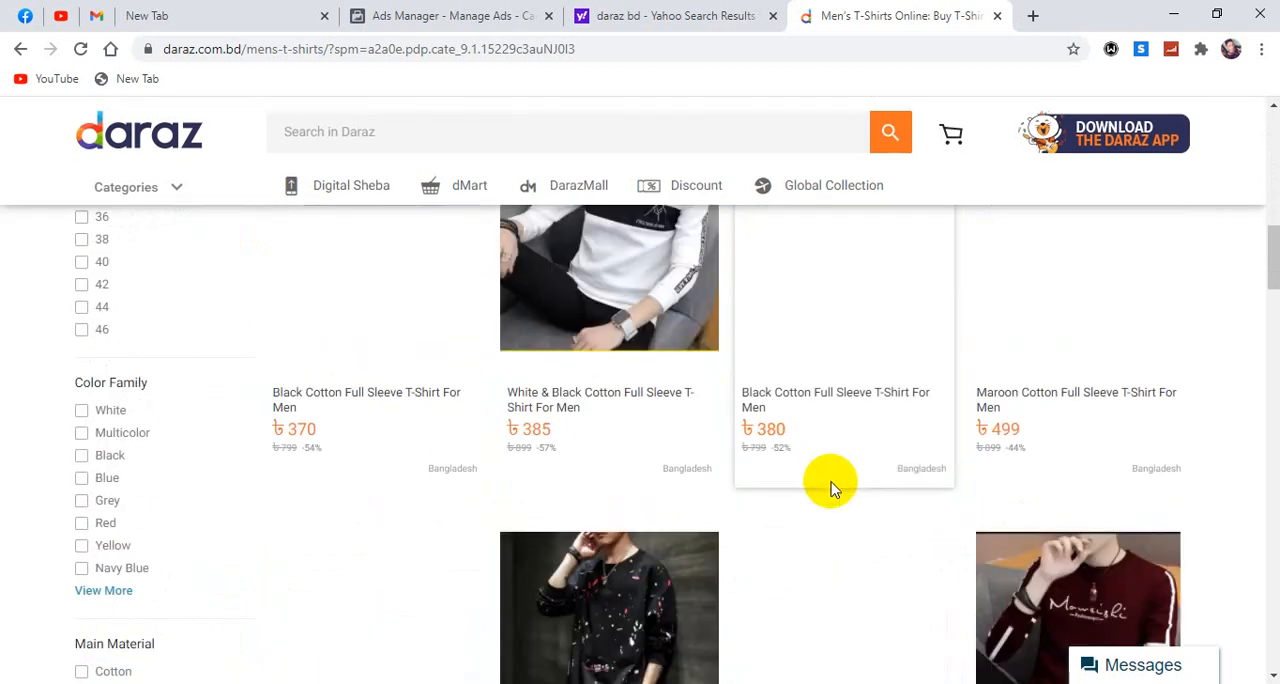
scroll(830, 475, up, 3)
click(833, 490)
scroll(833, 490, down, 1)
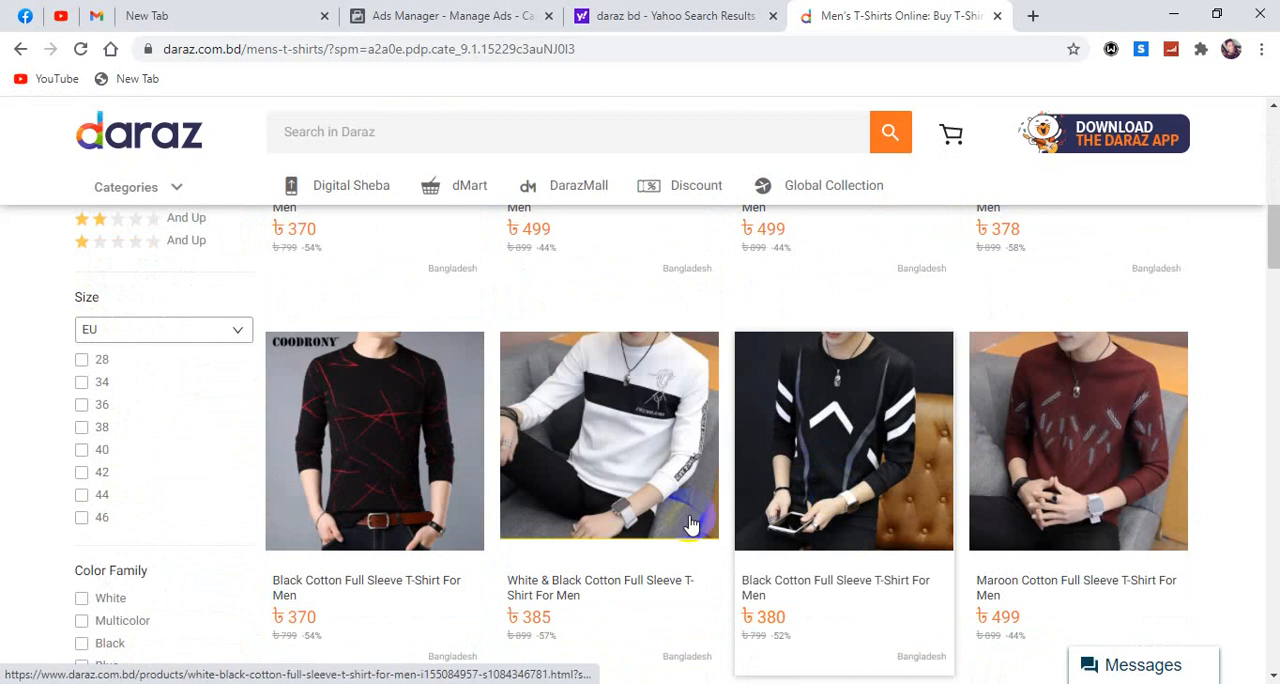
click(594, 588)
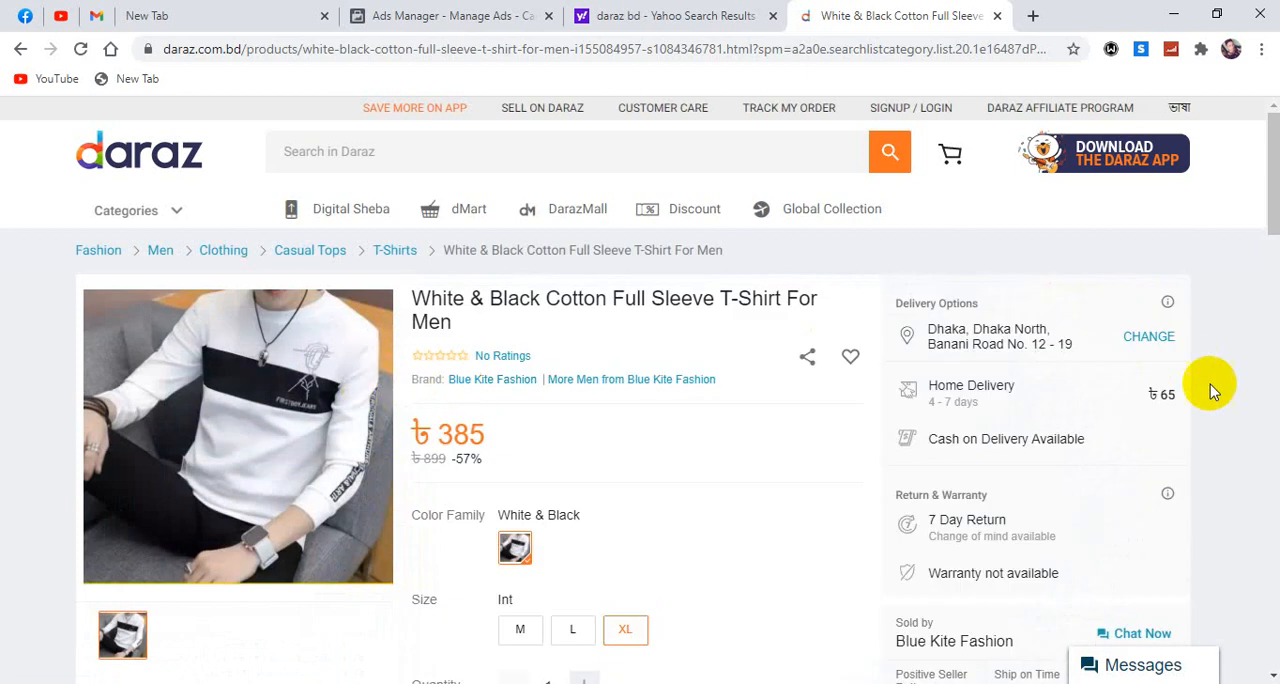
Copy "White & Black Cotton Full Sleeve T-Shirt" from the Daraz product title and use it as the campaign name in Ads Manager.
click(481, 20)
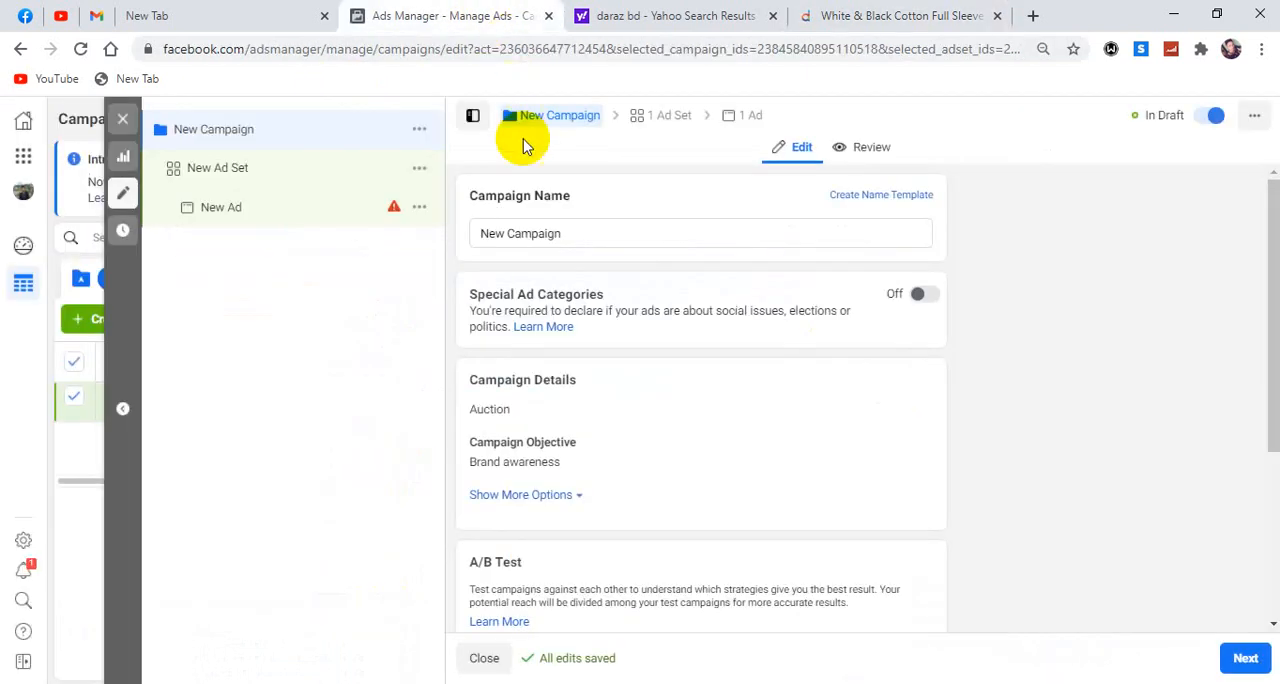
click(590, 235)
drag(590, 235, 451, 243)
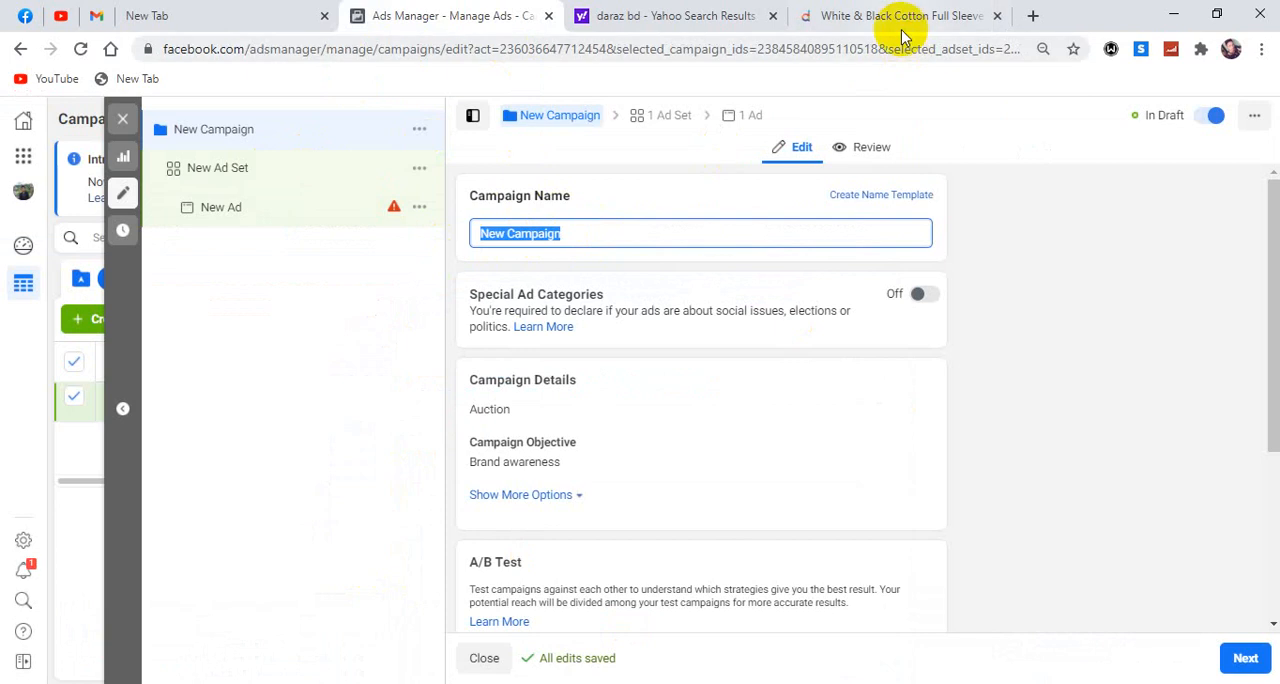
click(865, 28)
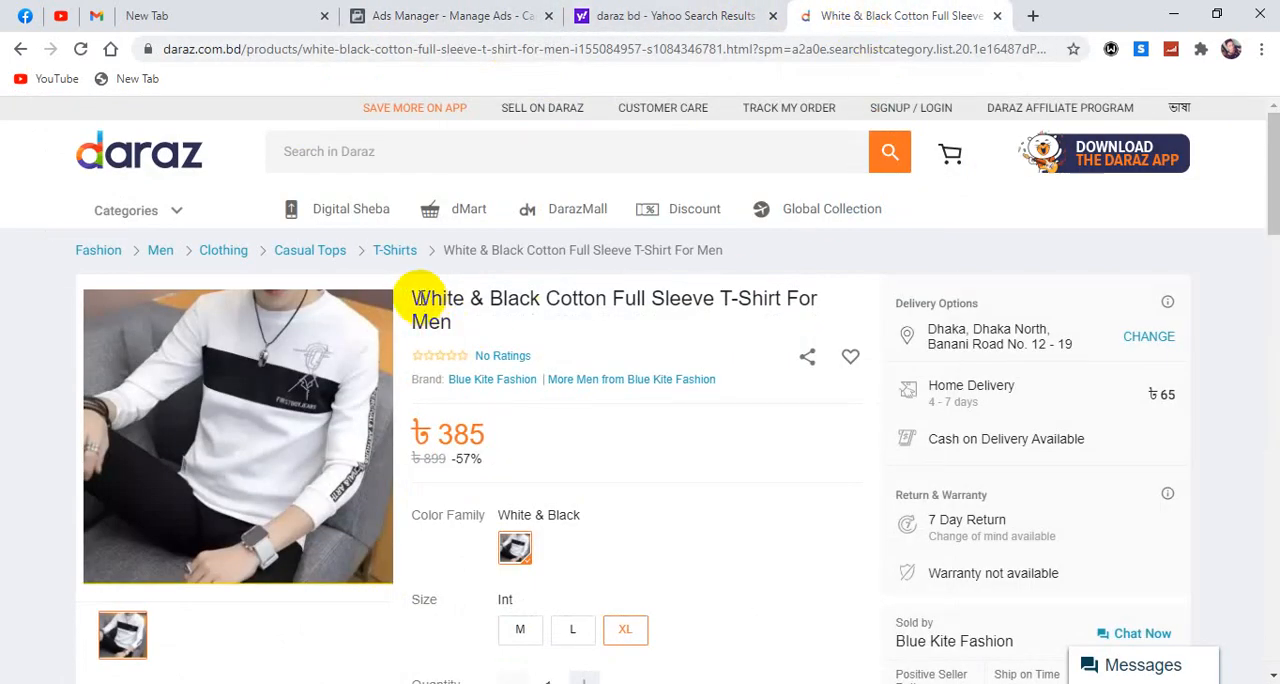
drag(414, 298, 781, 298)
key(ctrl+c)
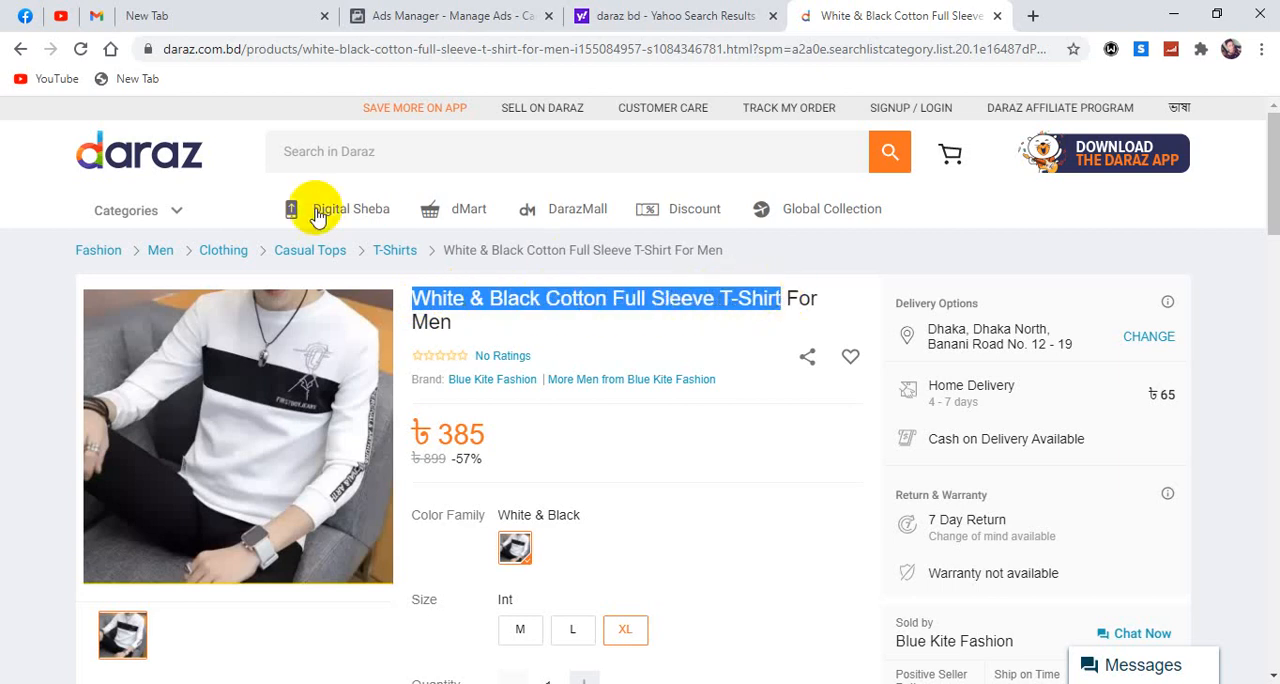
click(430, 16)
triple_click(520, 233)
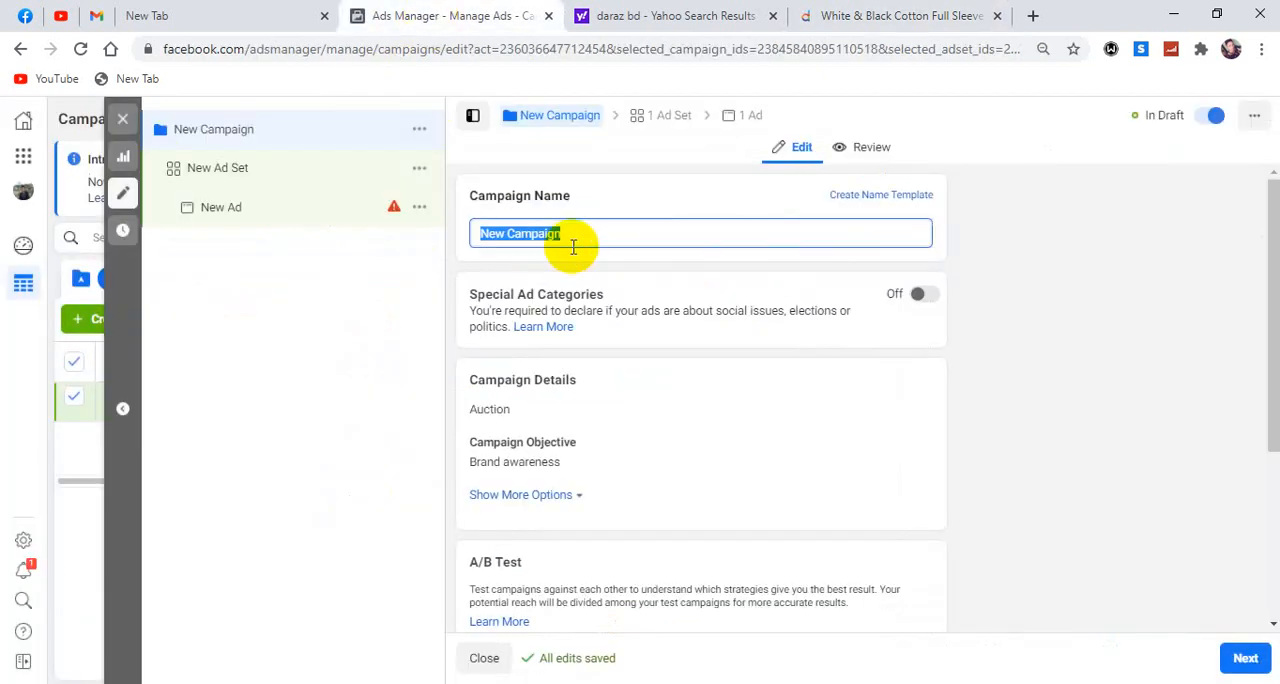
key(ctrl+v)
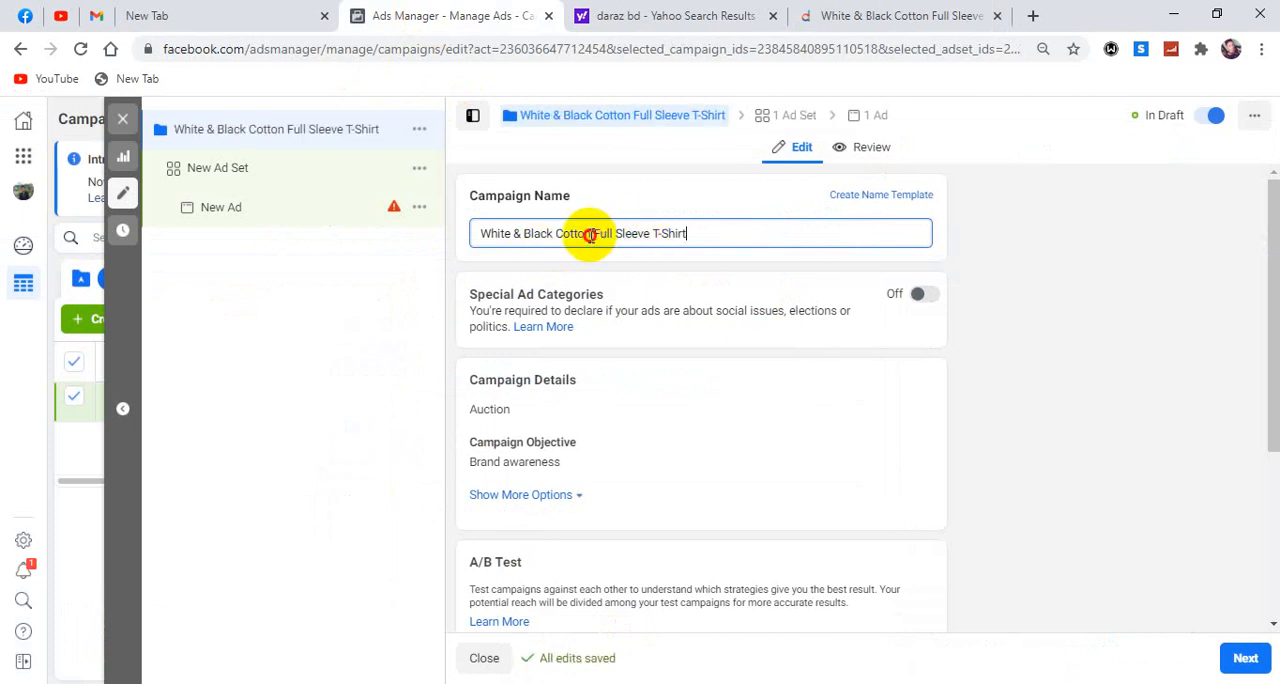
Remove "White & Black Cotton" from the campaign name and extend it to "Full Sleeve T-Shirt - Brand Awarness".
drag(591, 235, 437, 240)
key(BackSpace)
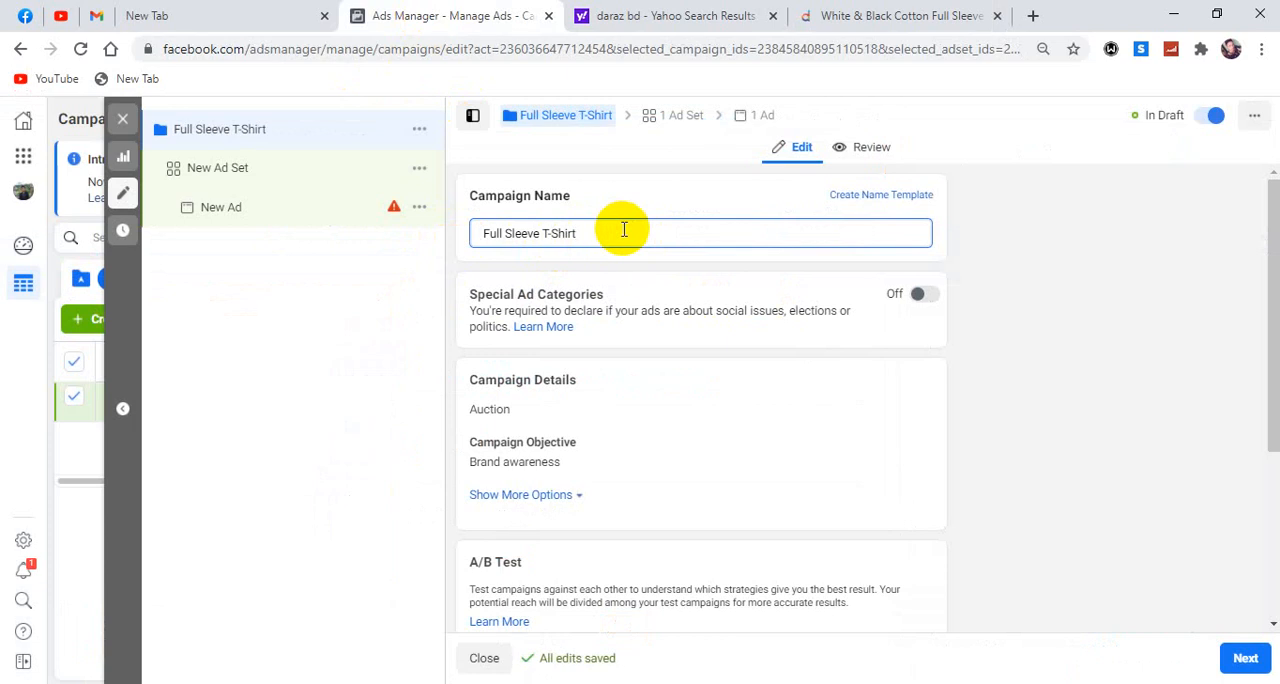
text(- Brand Awarness)
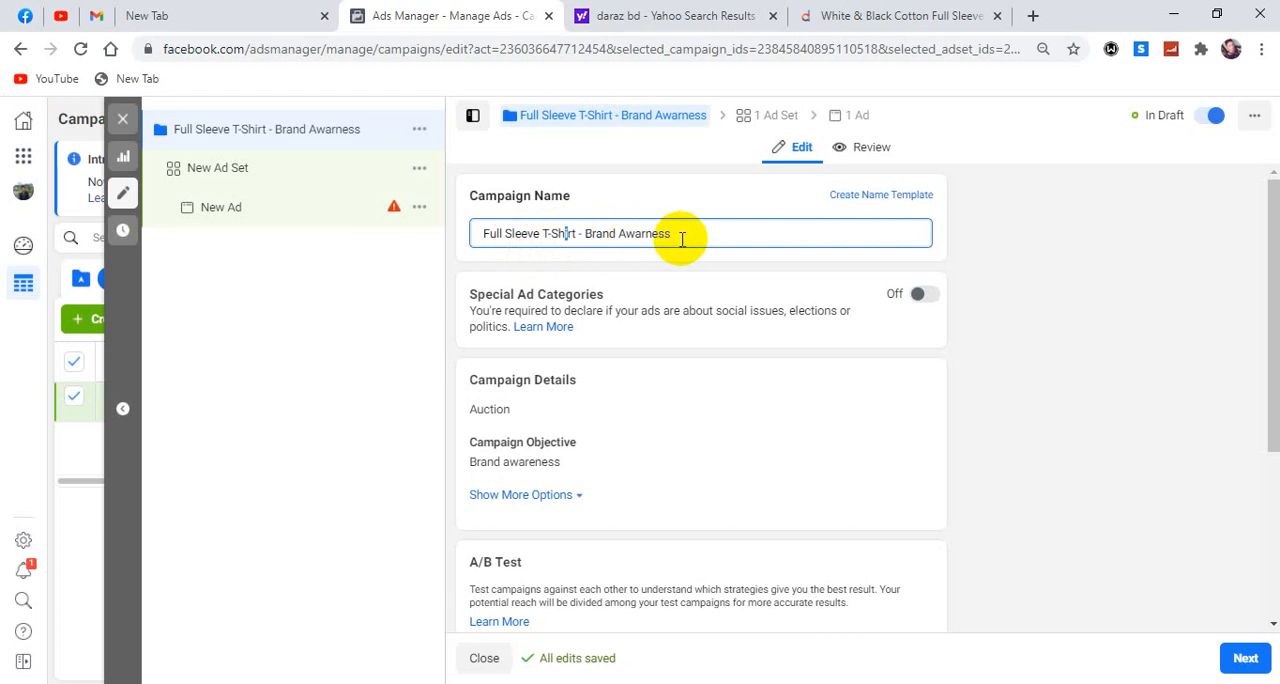
click(707, 264)
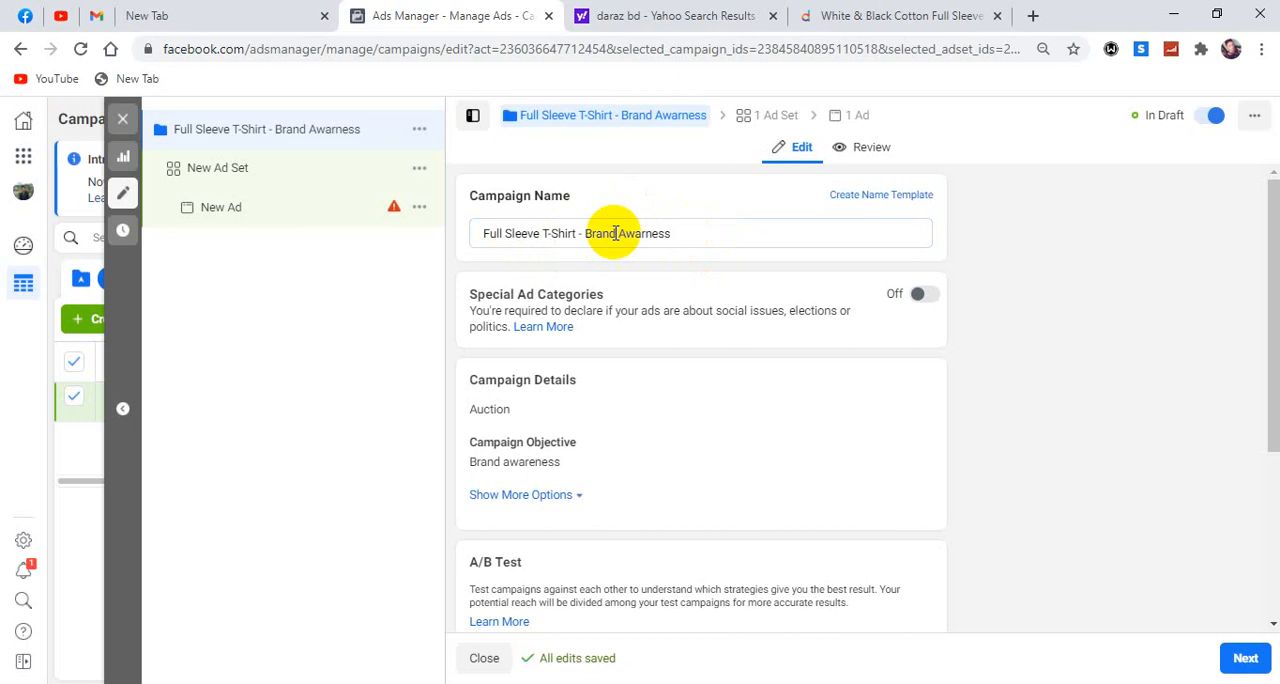
click(702, 234)
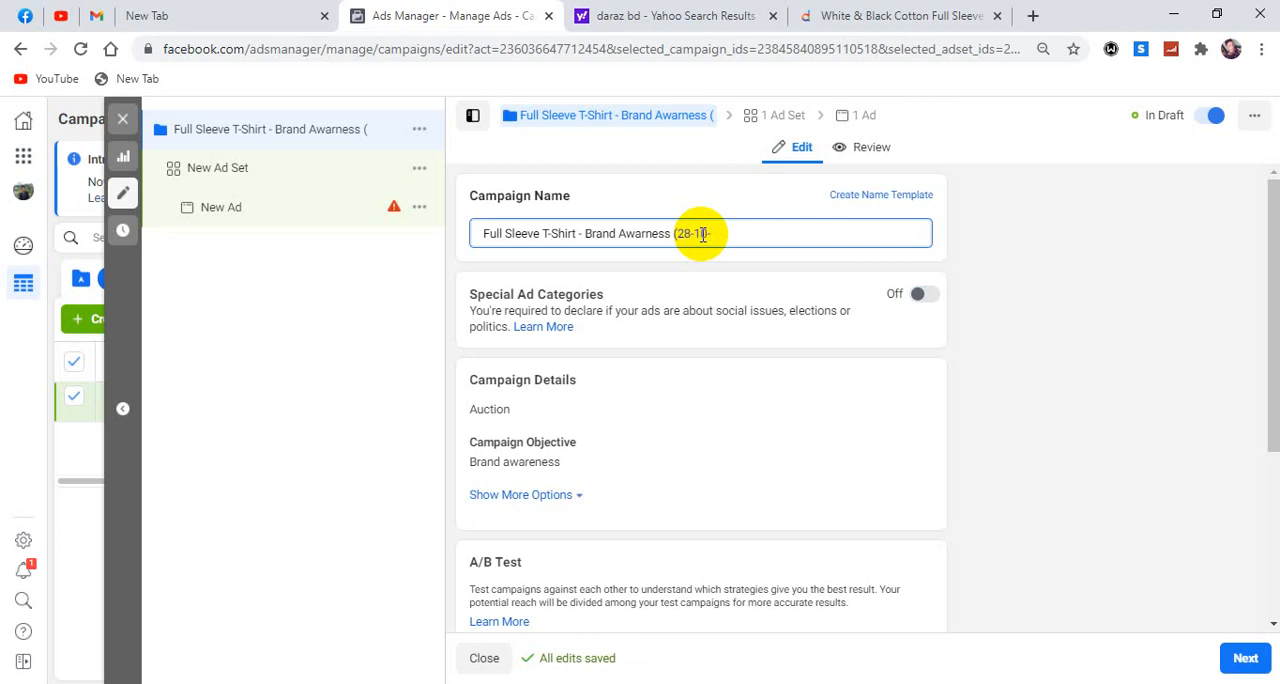
text(20- 5)
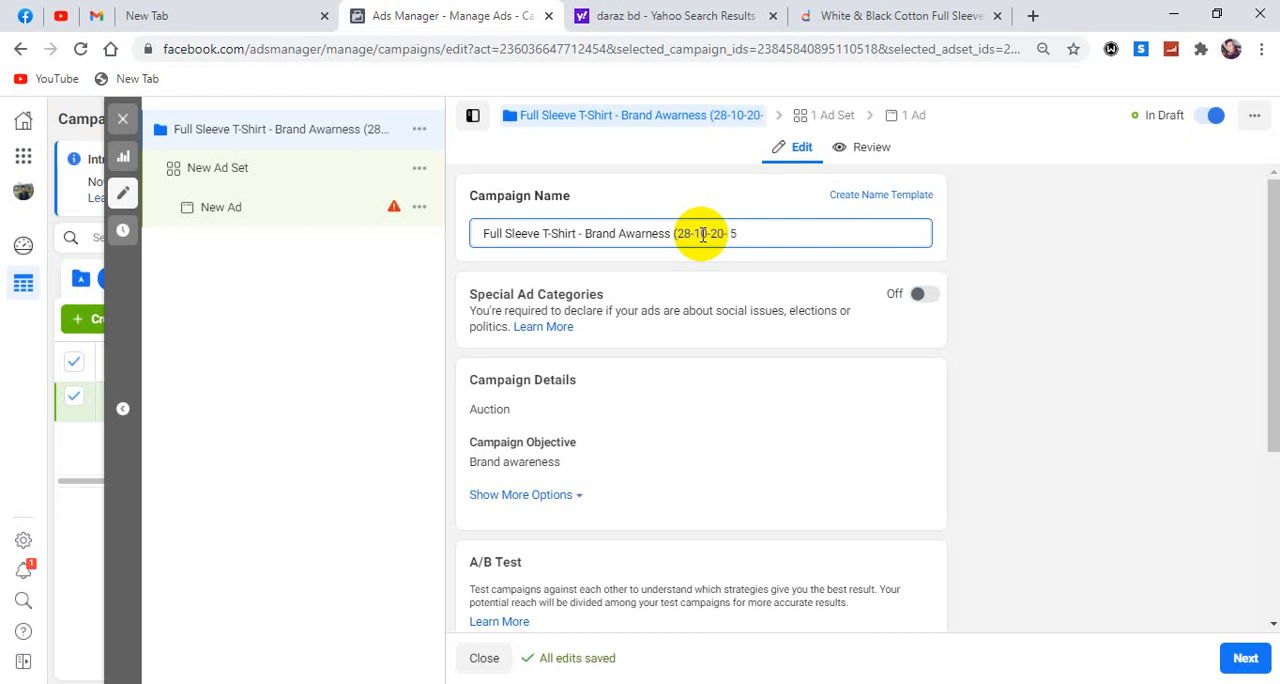
text(-11-20)
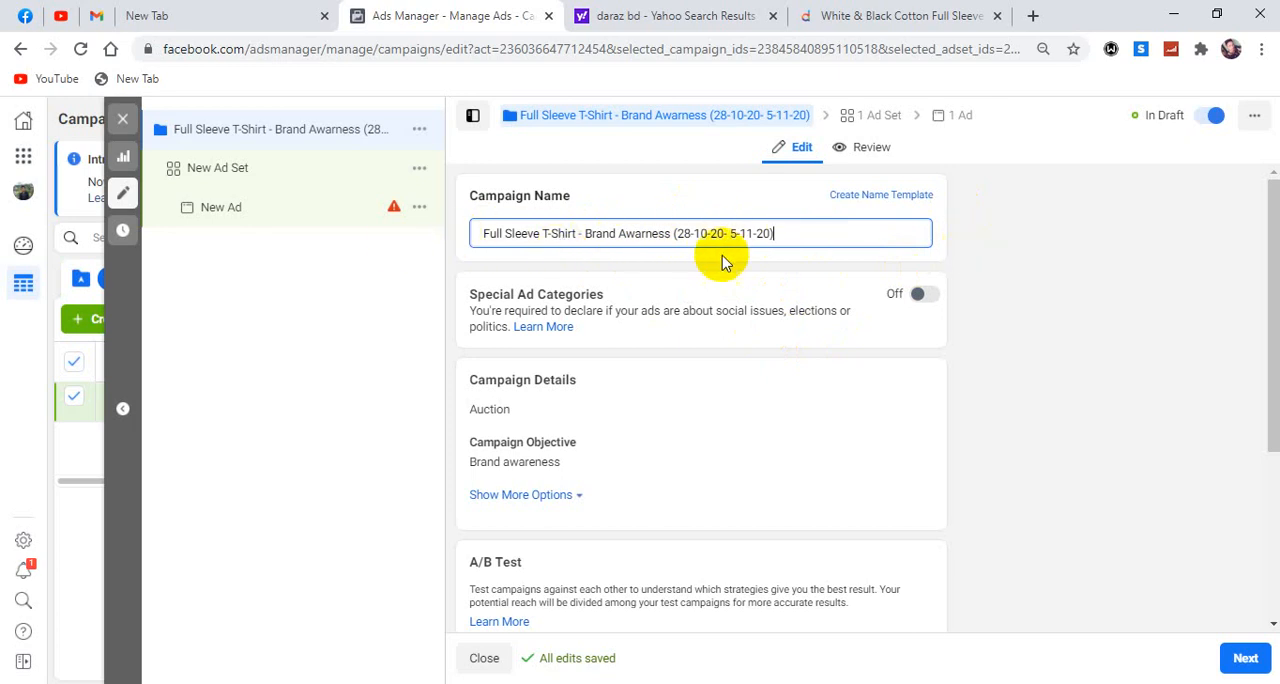
click(588, 282)
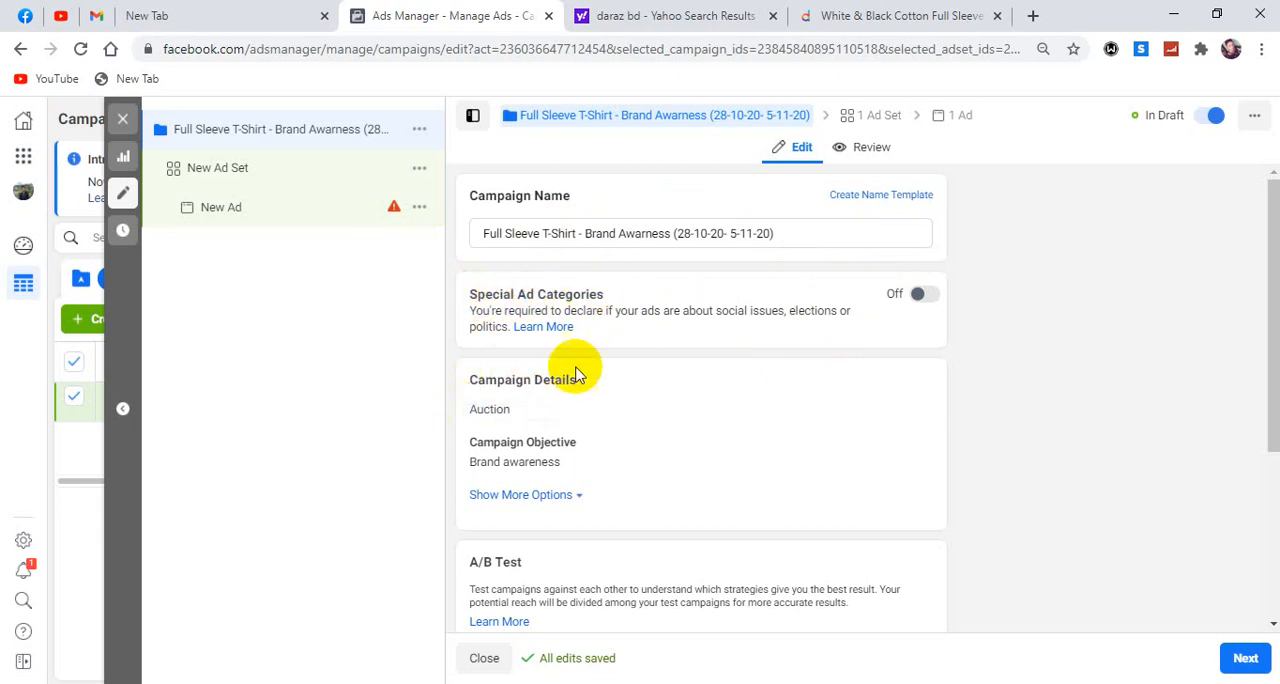
Expand the campaign objective choices, review the objective, A/B test and budget optimization settings, and open the settings of New Ad Set.
scroll(473, 387, down, 1)
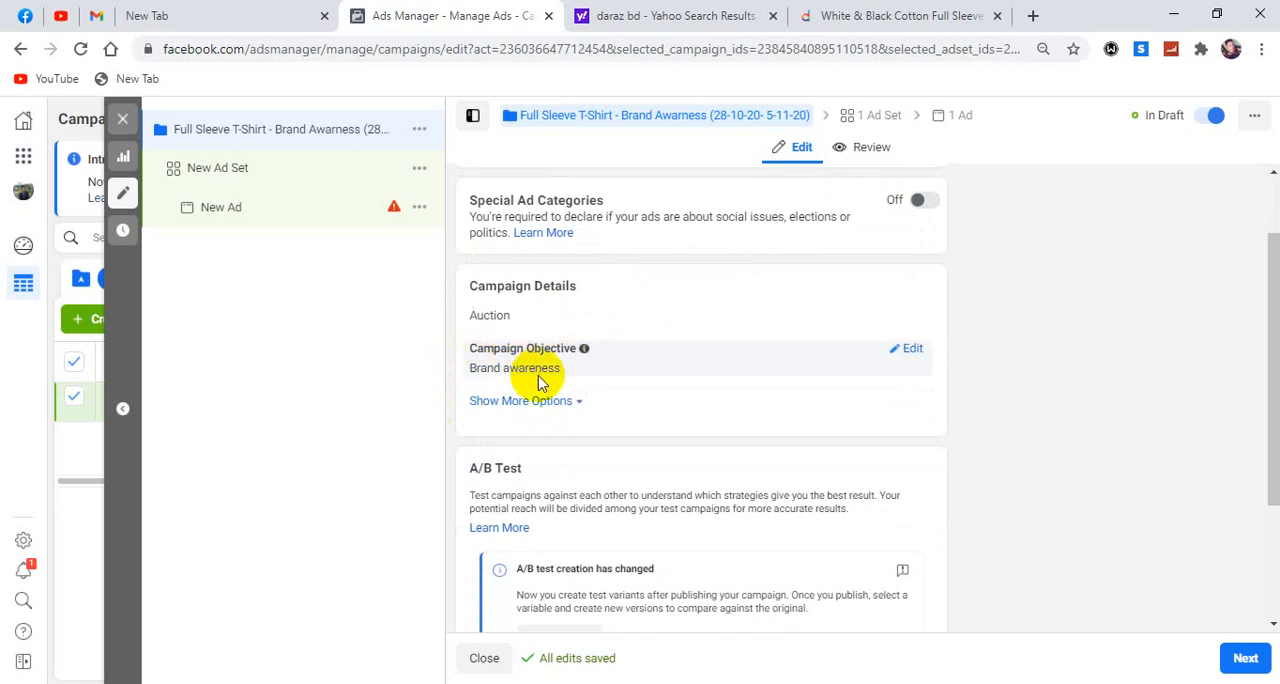
click(910, 350)
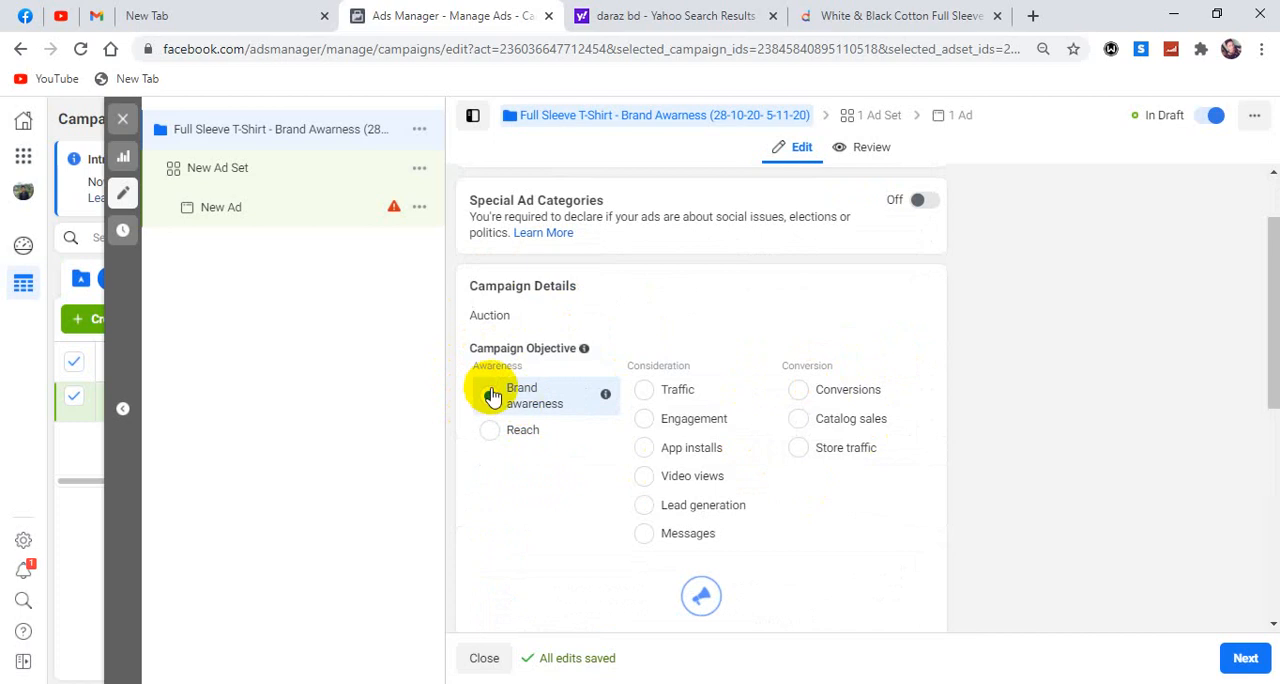
scroll(890, 417, down, 3)
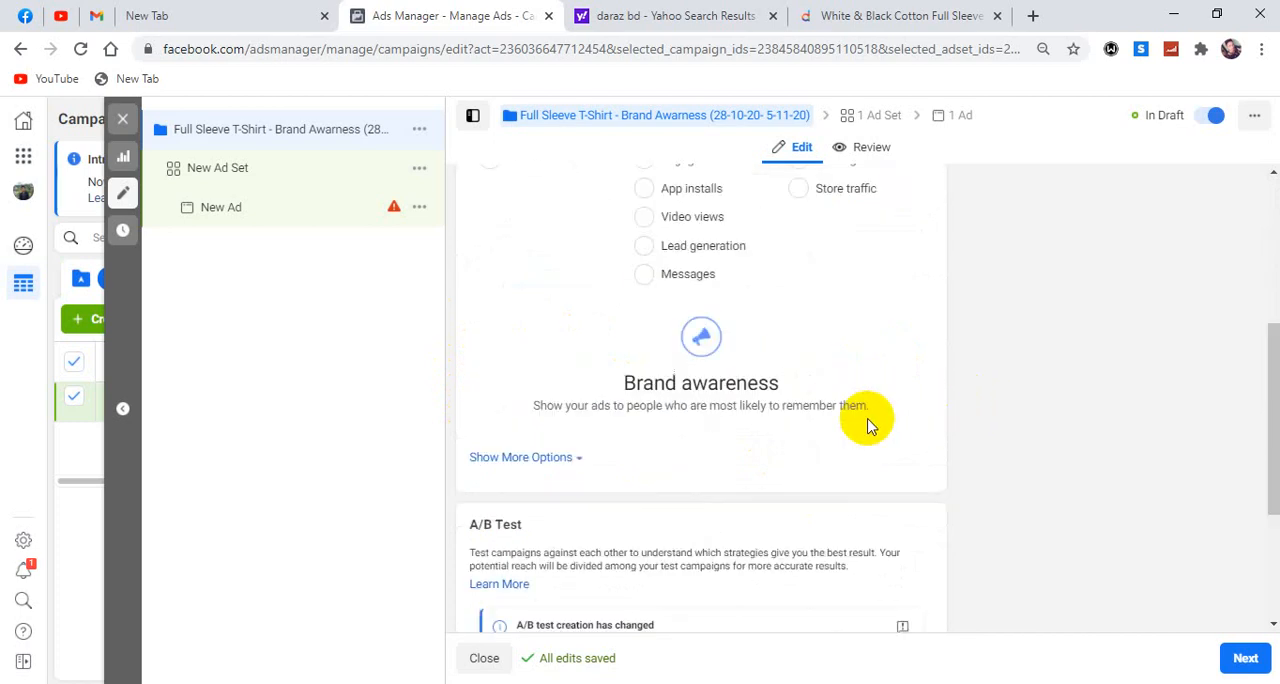
scroll(630, 435, down, 2)
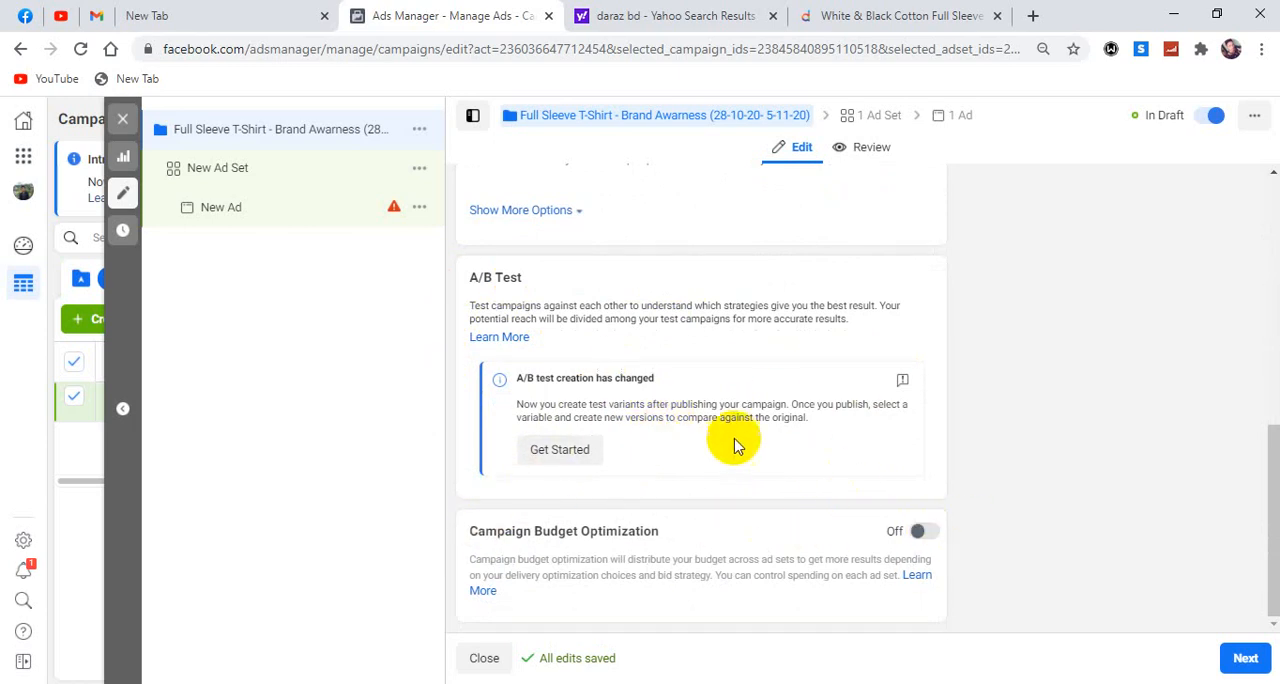
scroll(723, 371, up, 6)
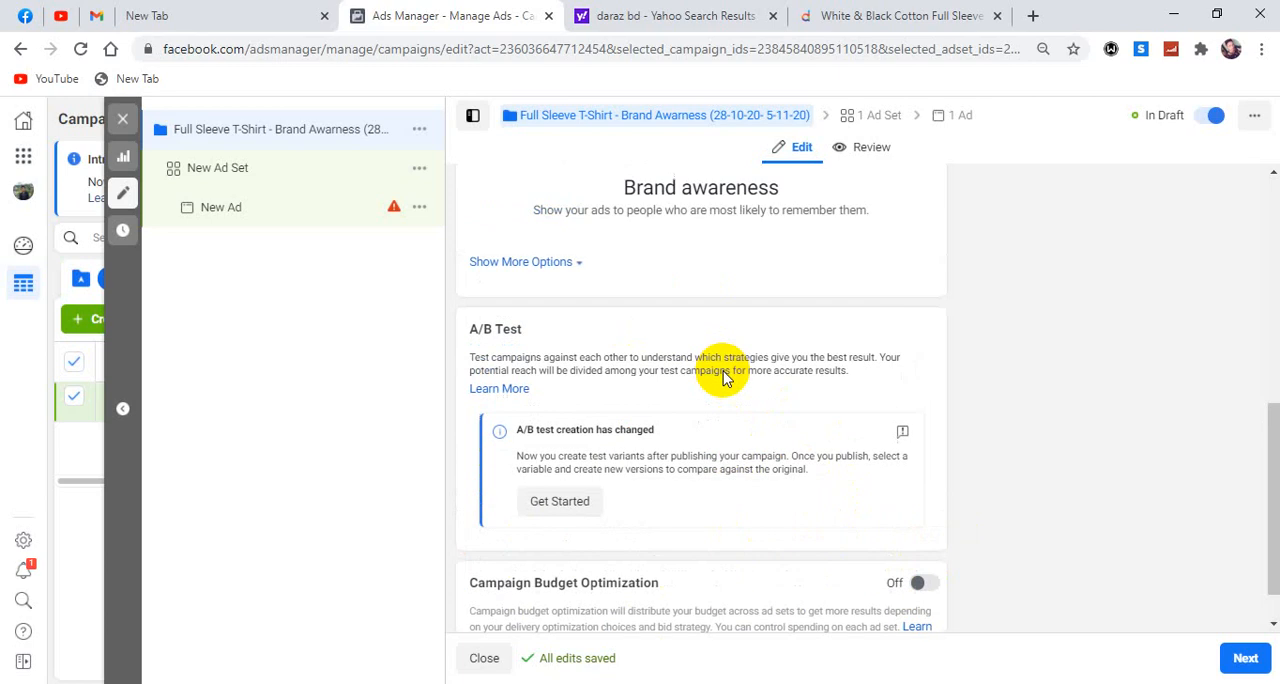
scroll(723, 371, up, 1)
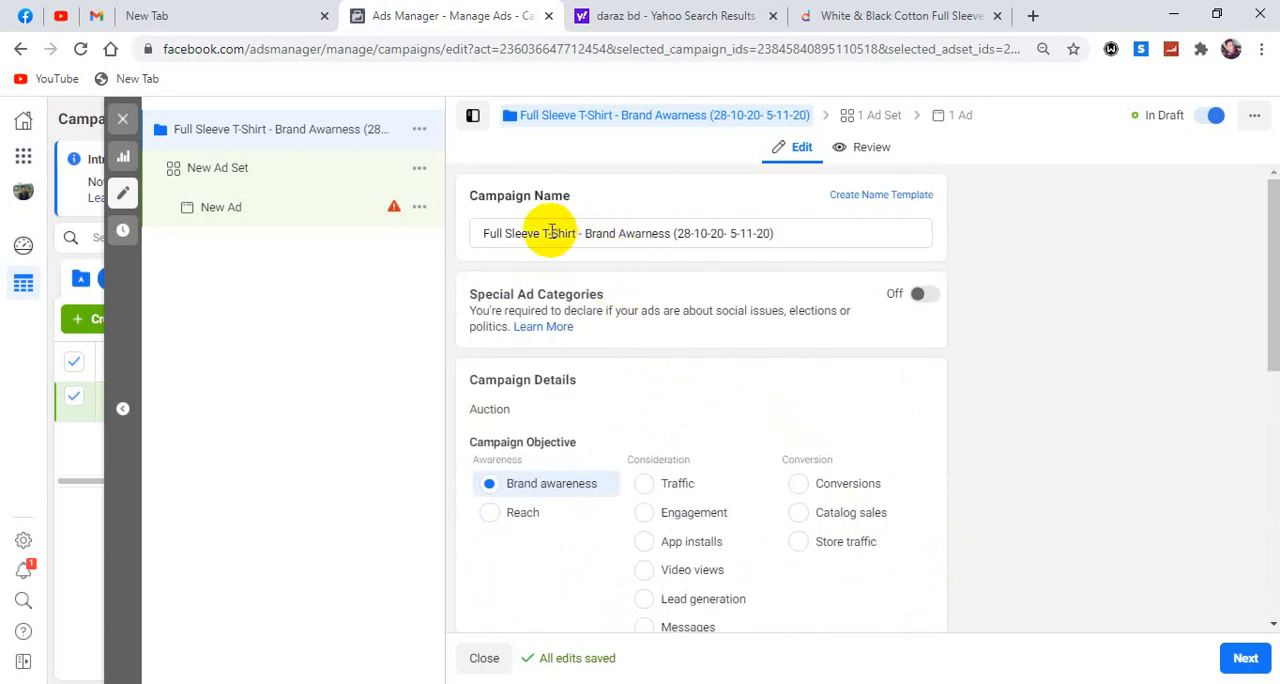
scroll(614, 357, down, 2)
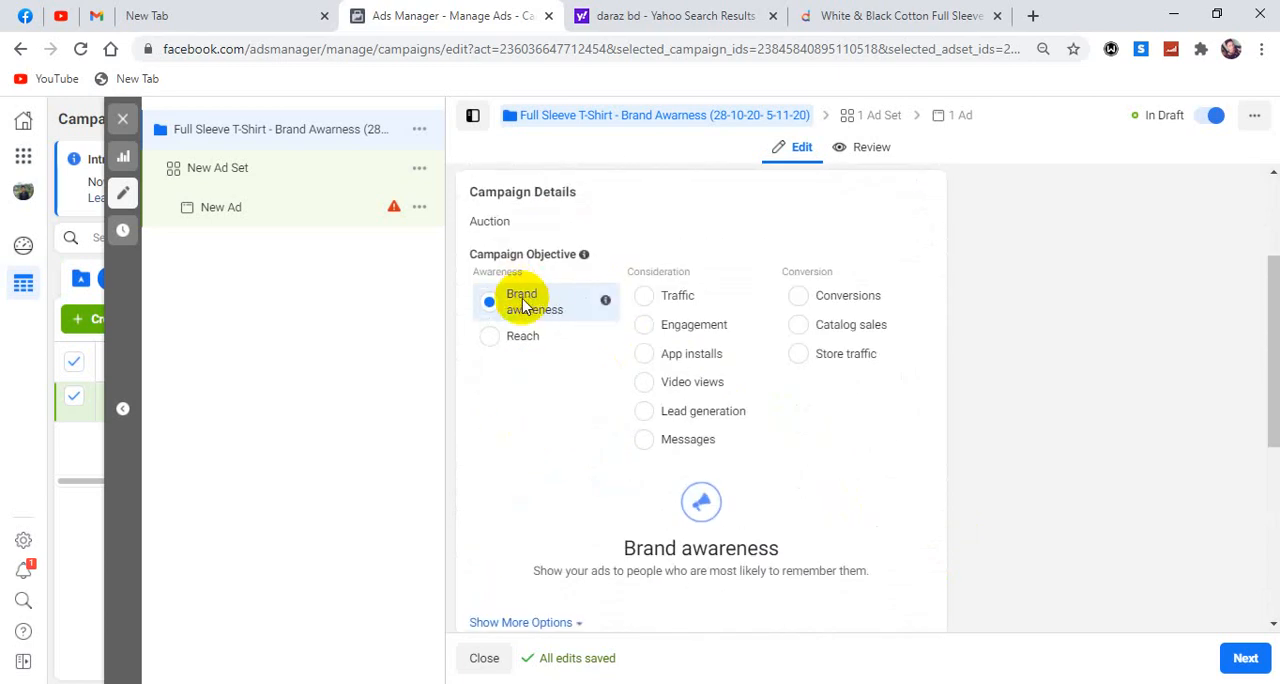
scroll(1017, 323, down, 4)
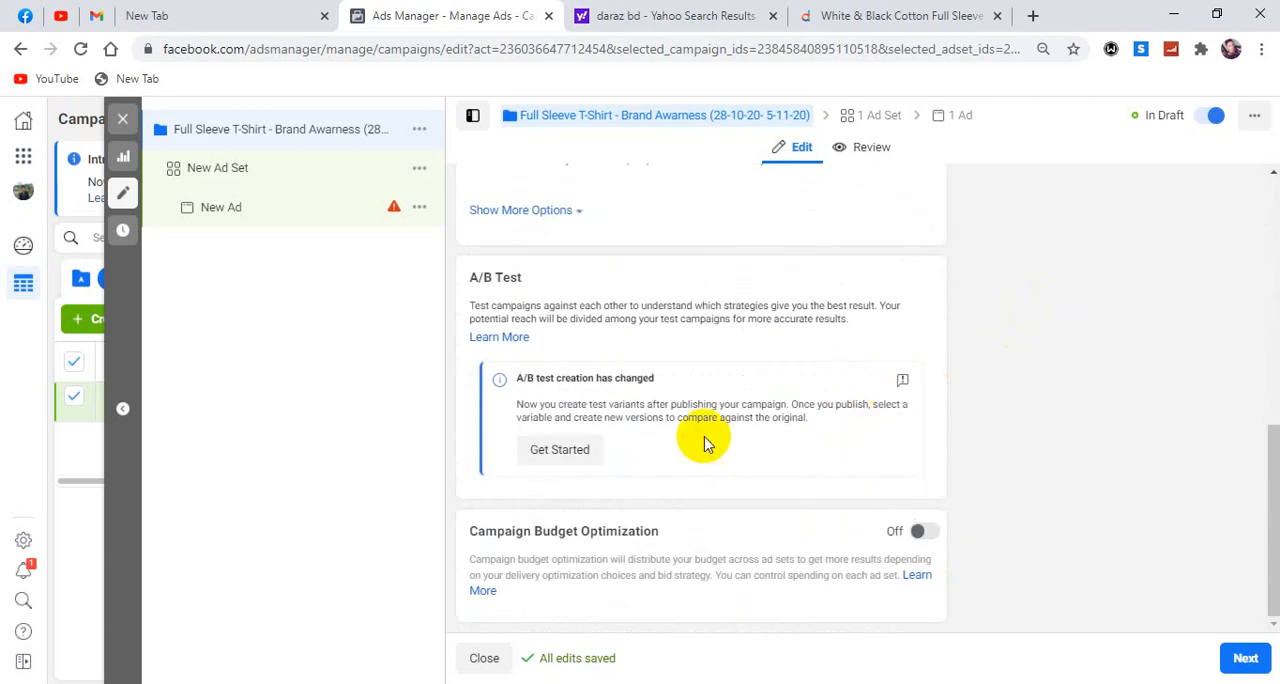
click(889, 117)
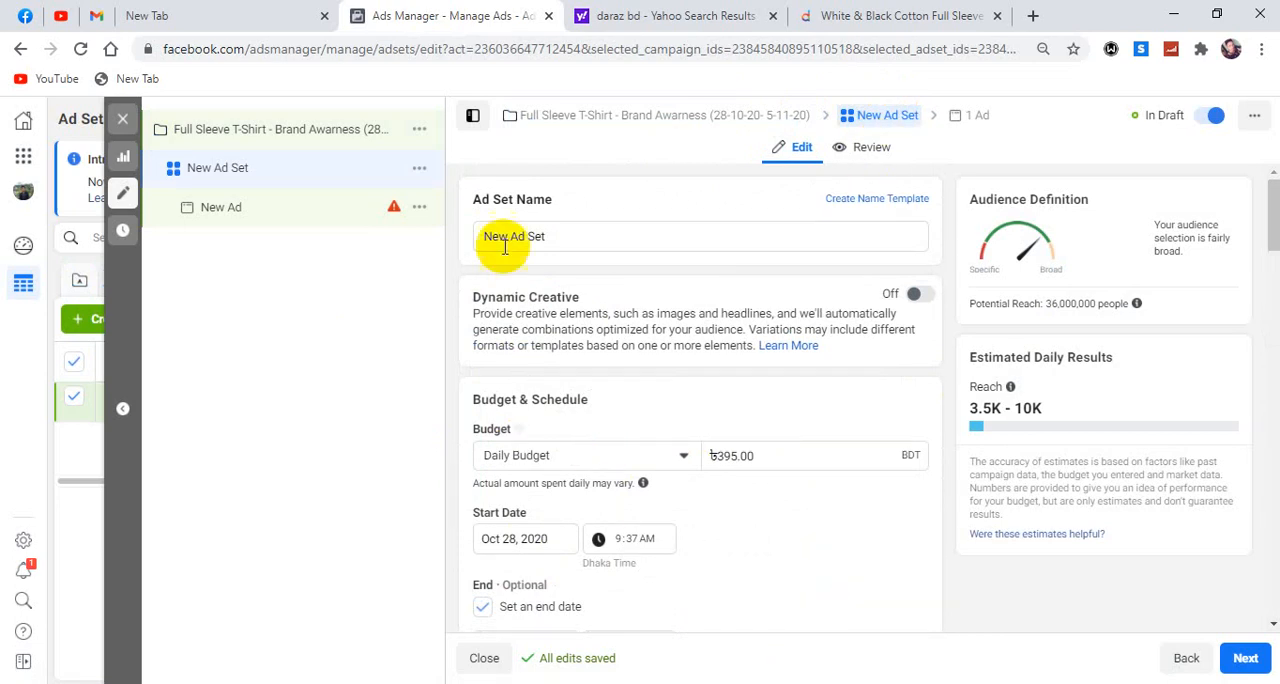
Rename the ad set to "T-shirt" and set its daily budget to 500 BDT.
drag(565, 238, 480, 240)
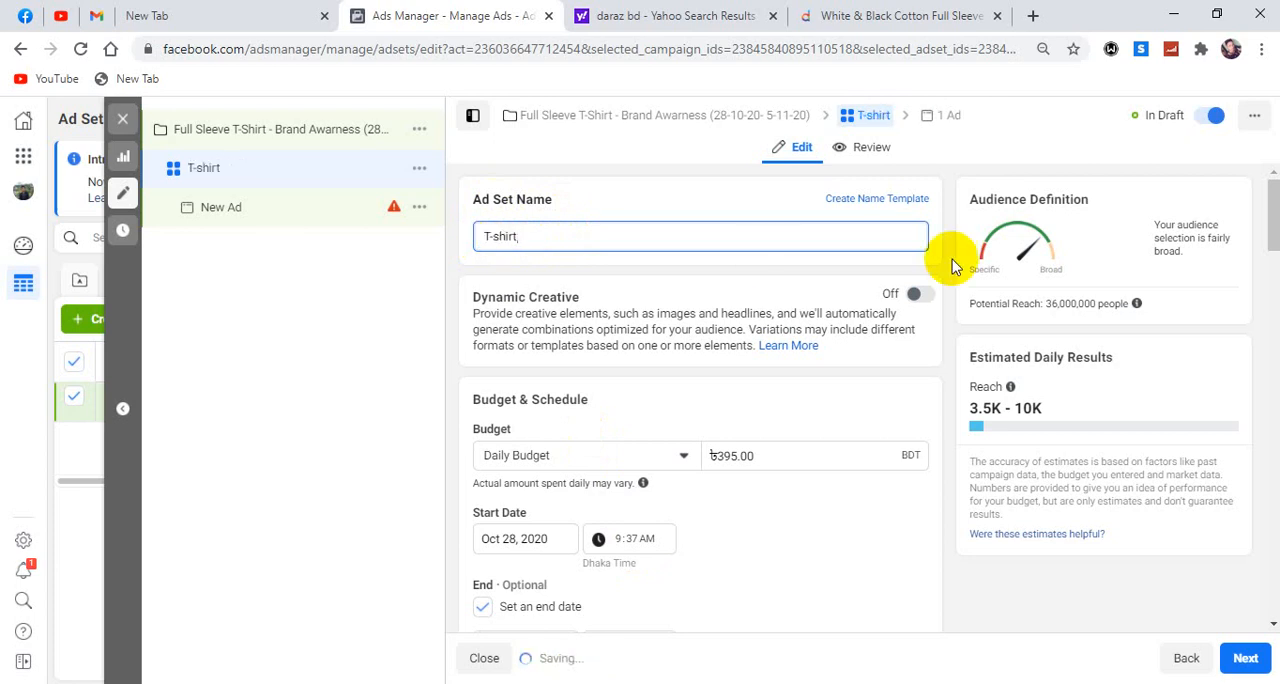
click(691, 271)
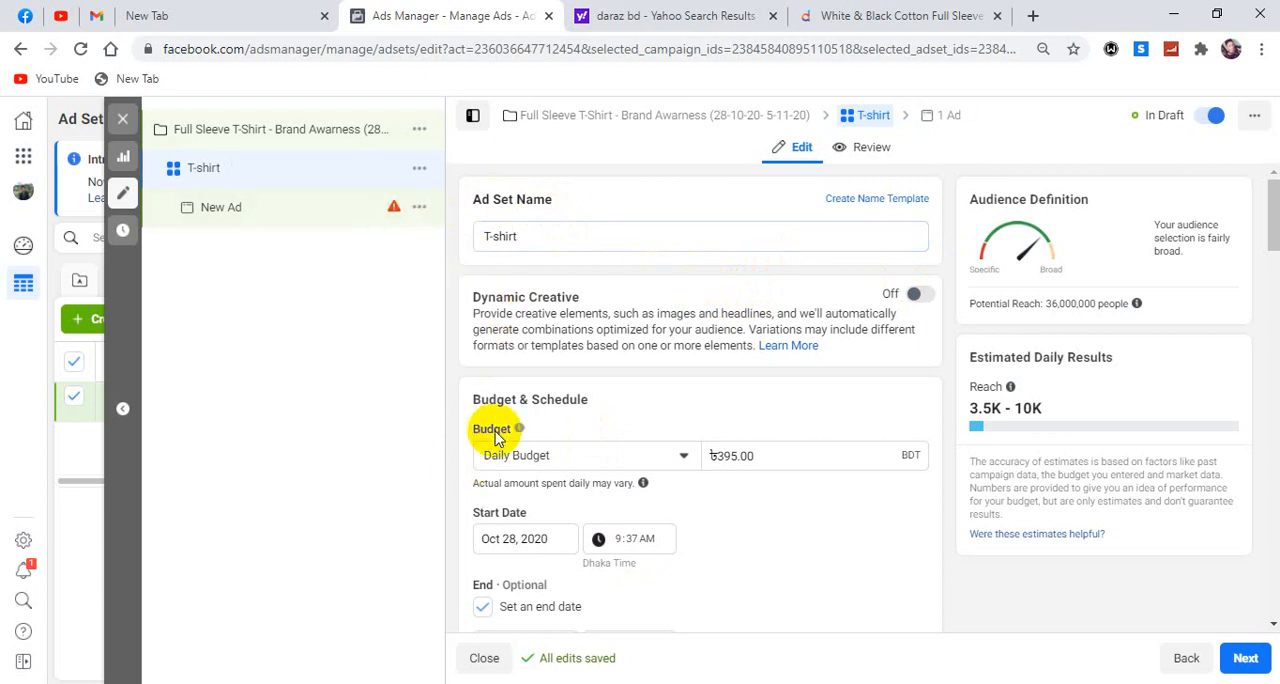
scroll(570, 452, down, 2)
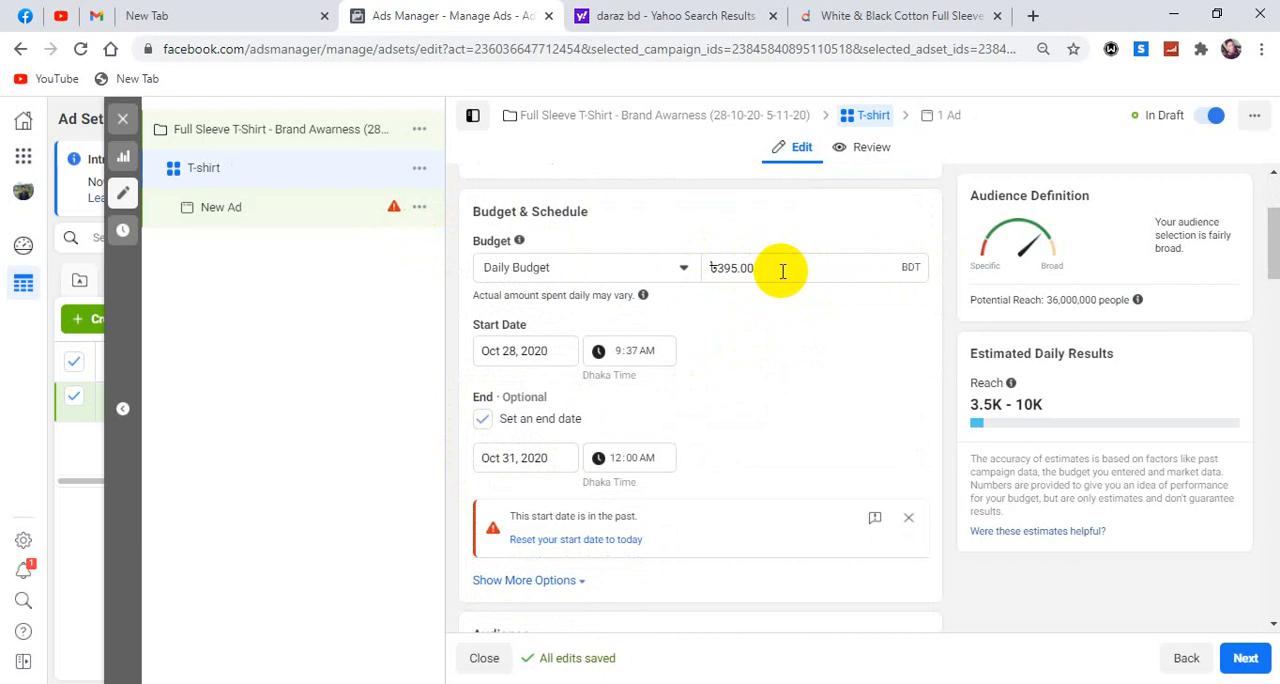
drag(782, 271, 705, 270)
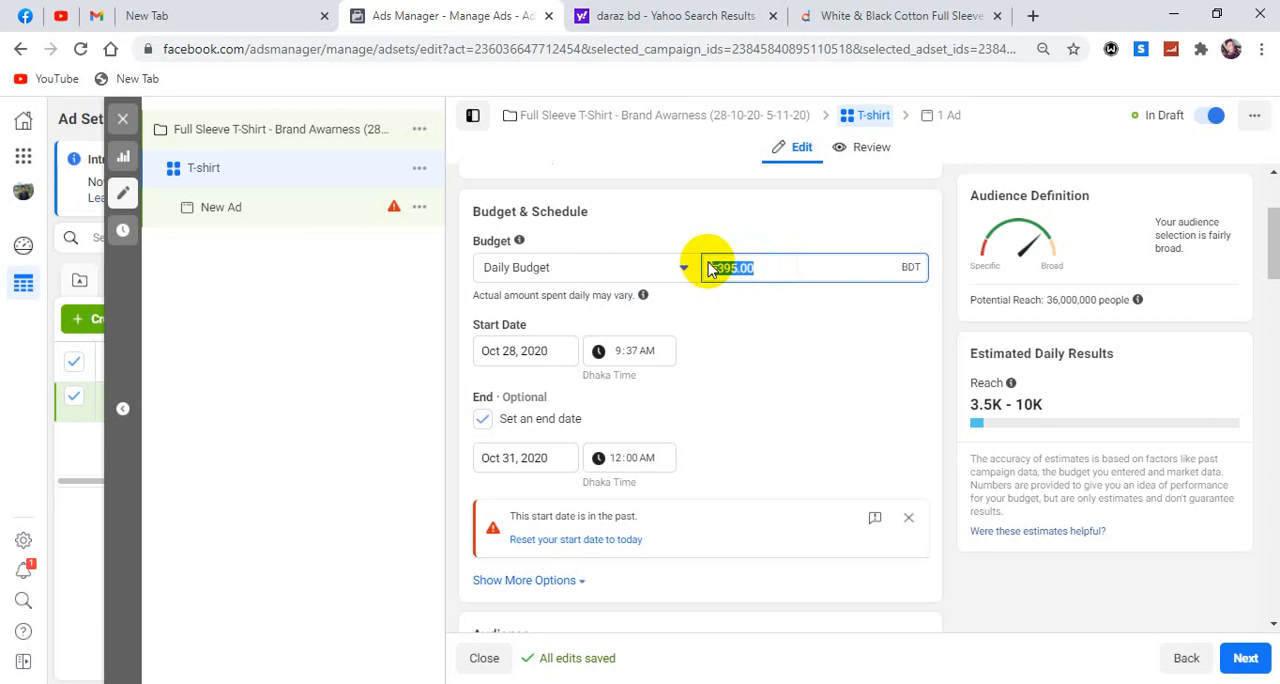
text(500)
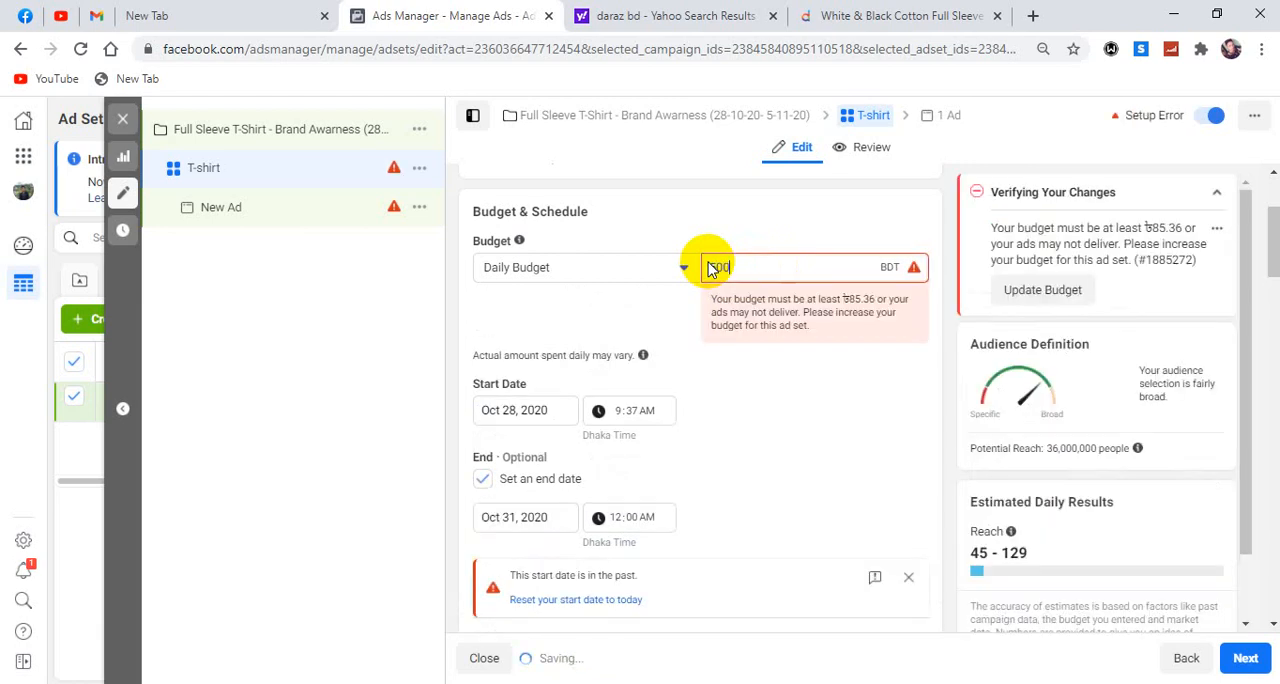
click(829, 336)
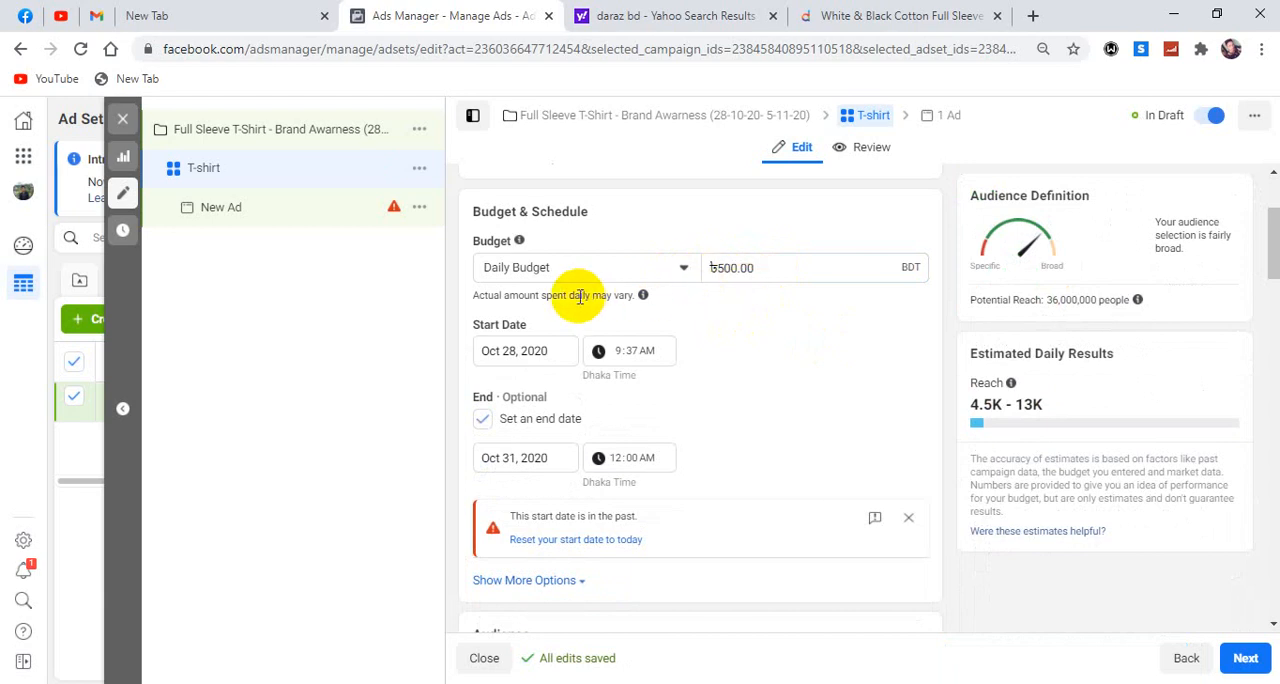
click(913, 268)
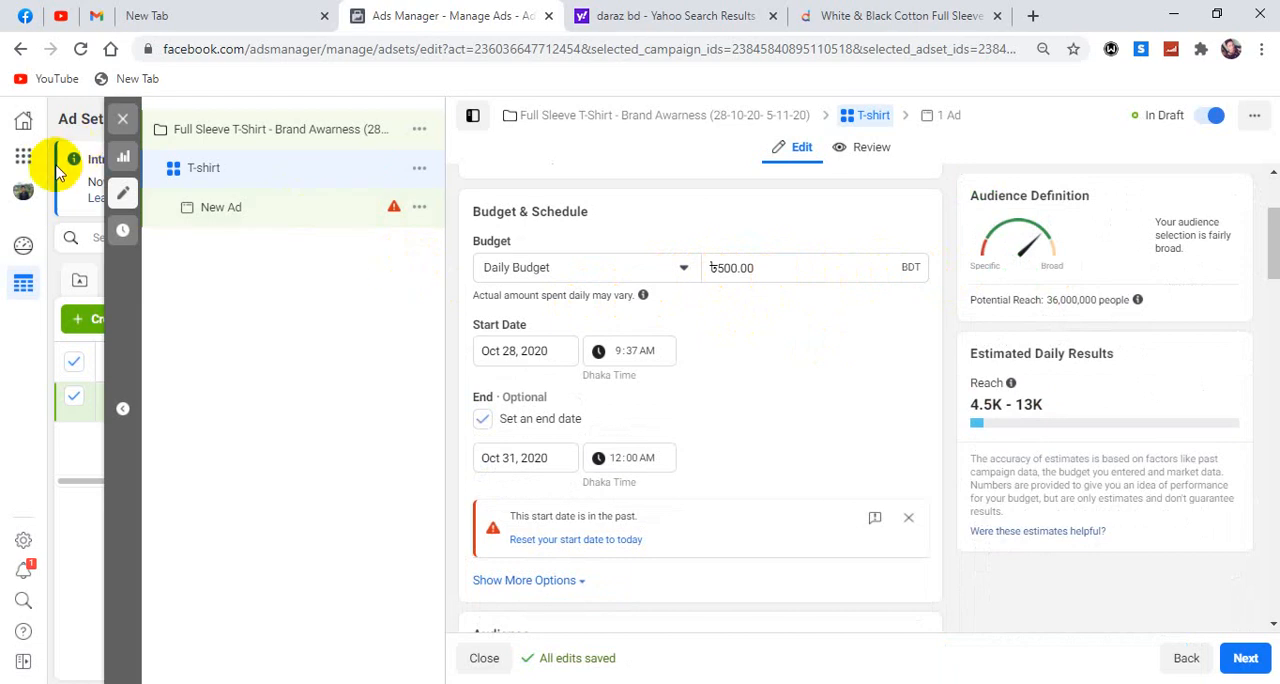
Open Business Settings from the business tools in a separate browser tab and switch to it.
click(24, 157)
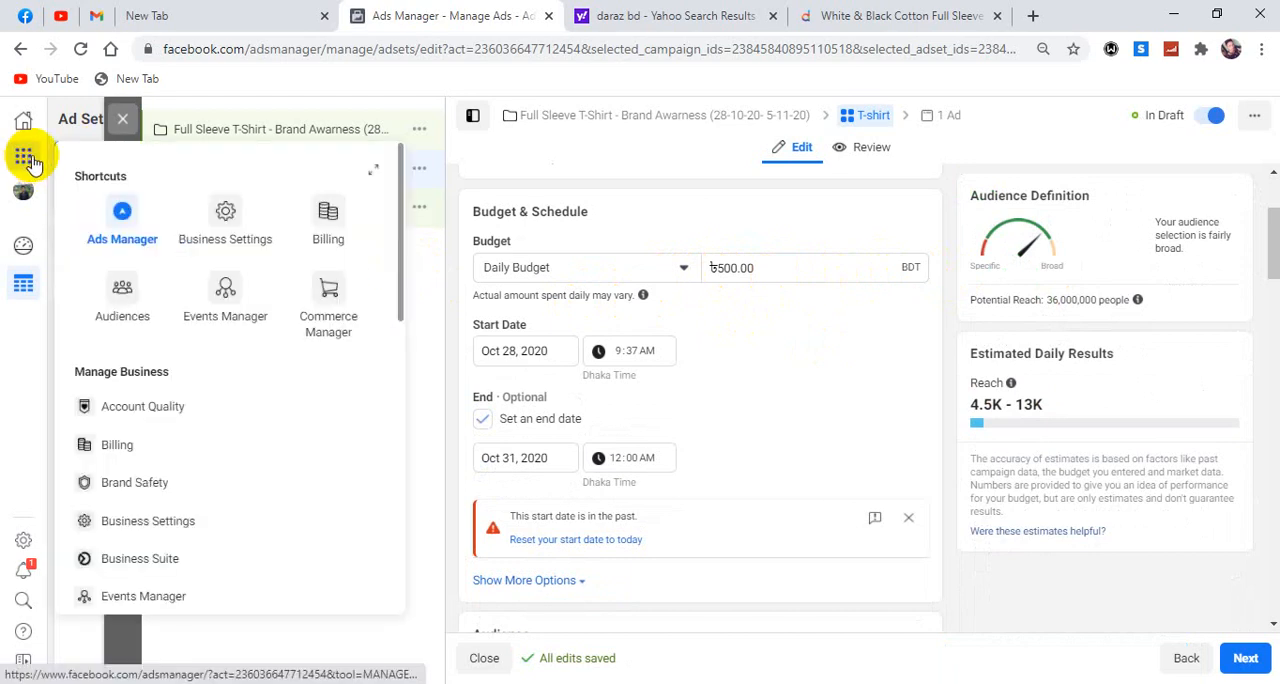
right_click(236, 244)
click(258, 248)
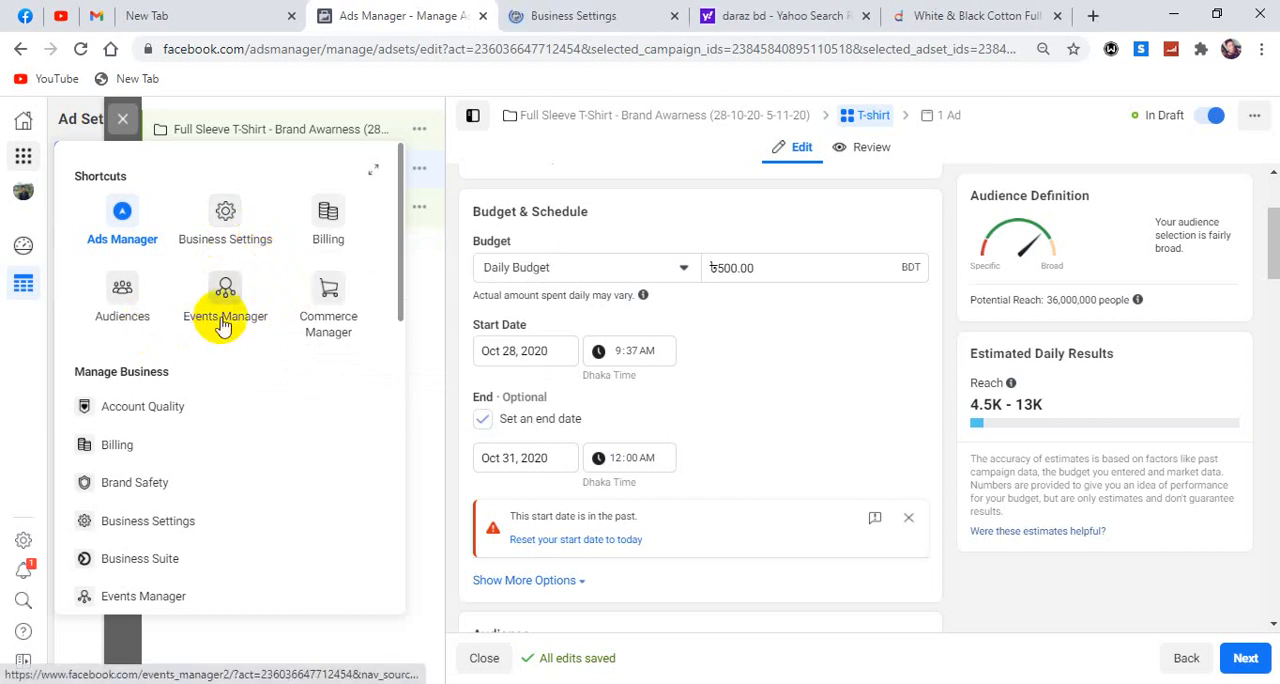
scroll(332, 388, down, 3)
scroll(334, 386, up, 3)
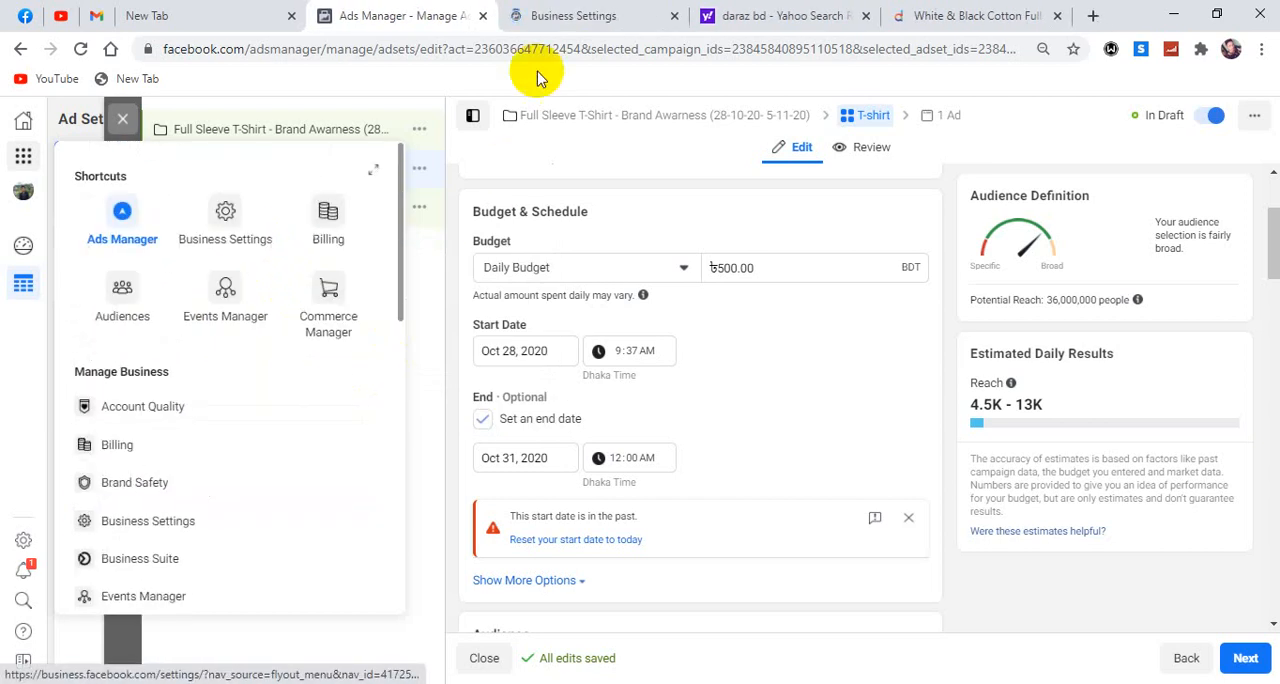
click(578, 16)
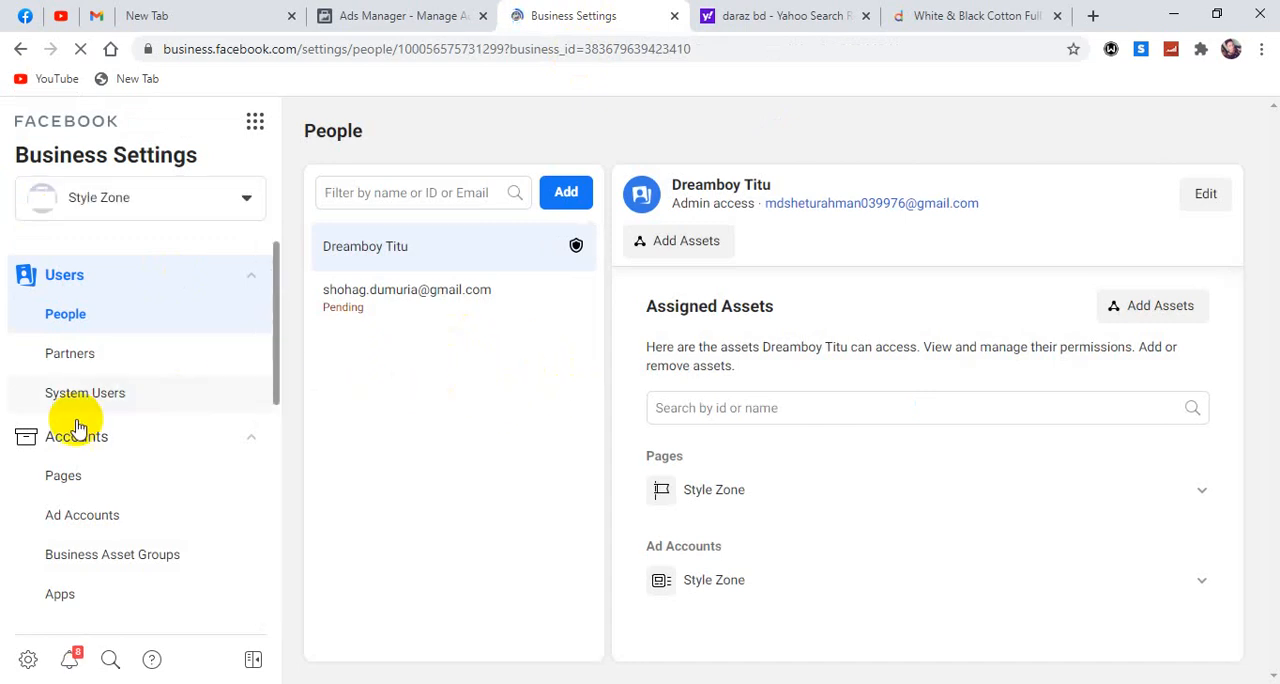
Look through the Business Settings sections, opening the payment methods and the Style Zone ad account.
scroll(80, 430, down, 3)
scroll(108, 445, up, 2)
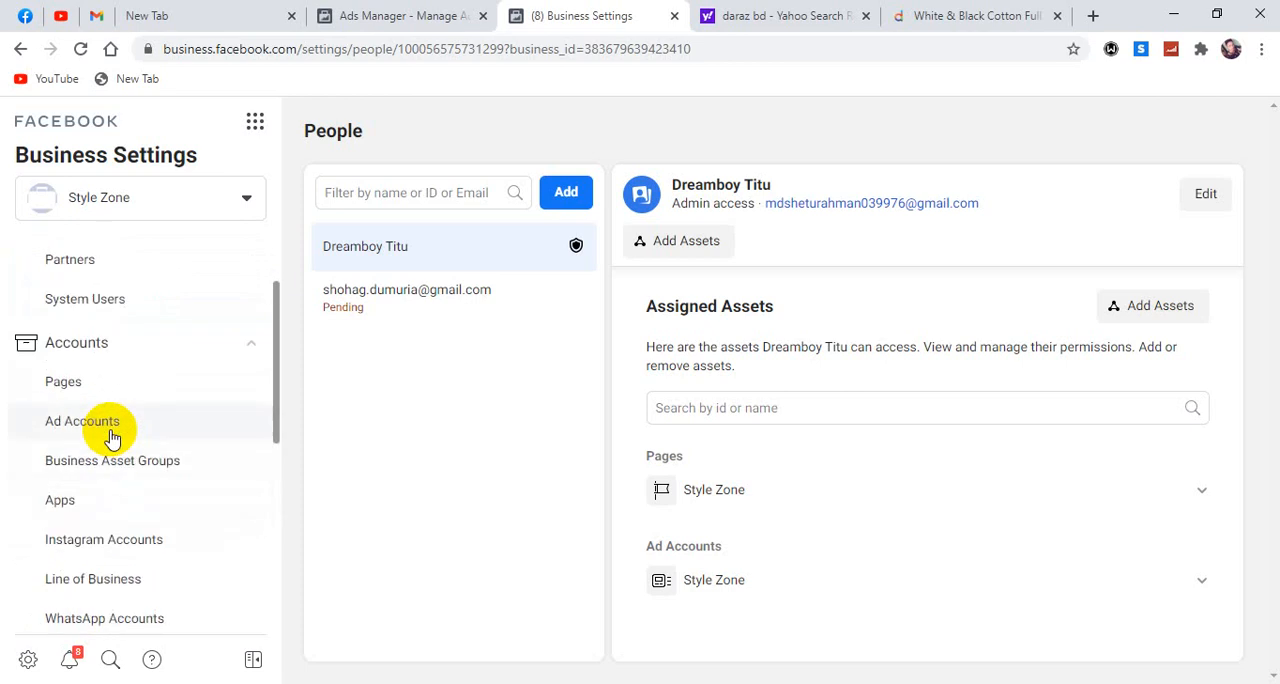
scroll(177, 443, down, 3)
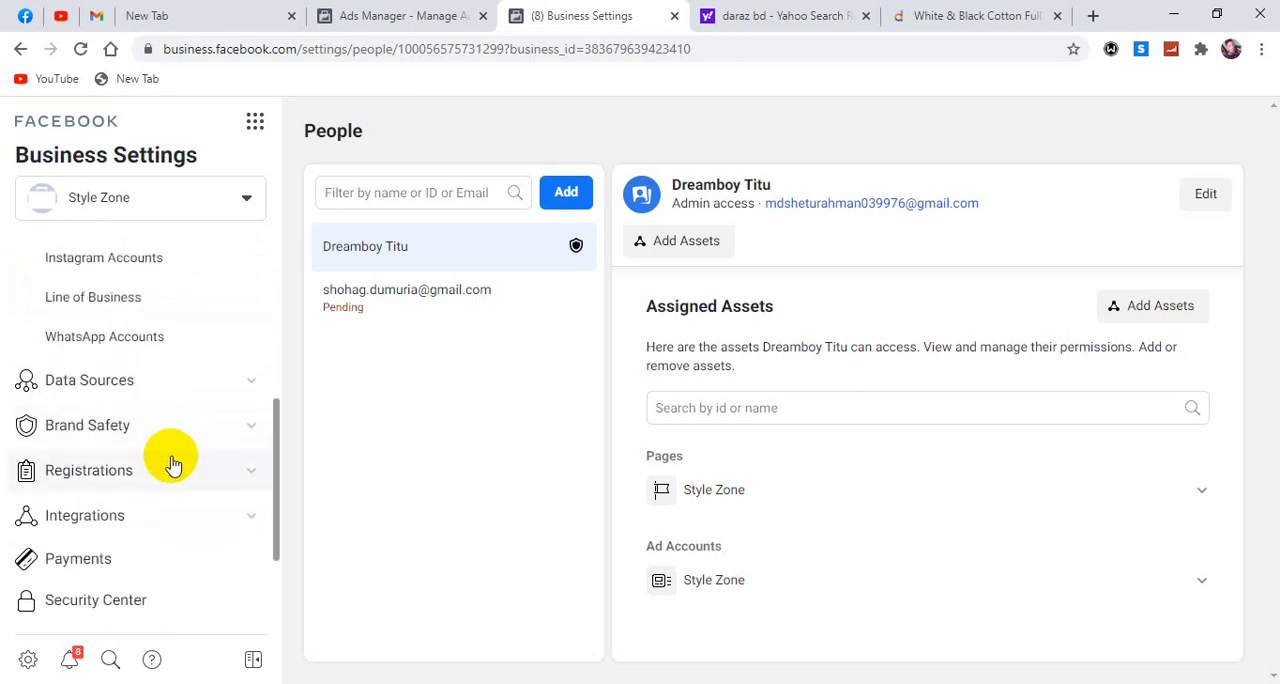
click(96, 563)
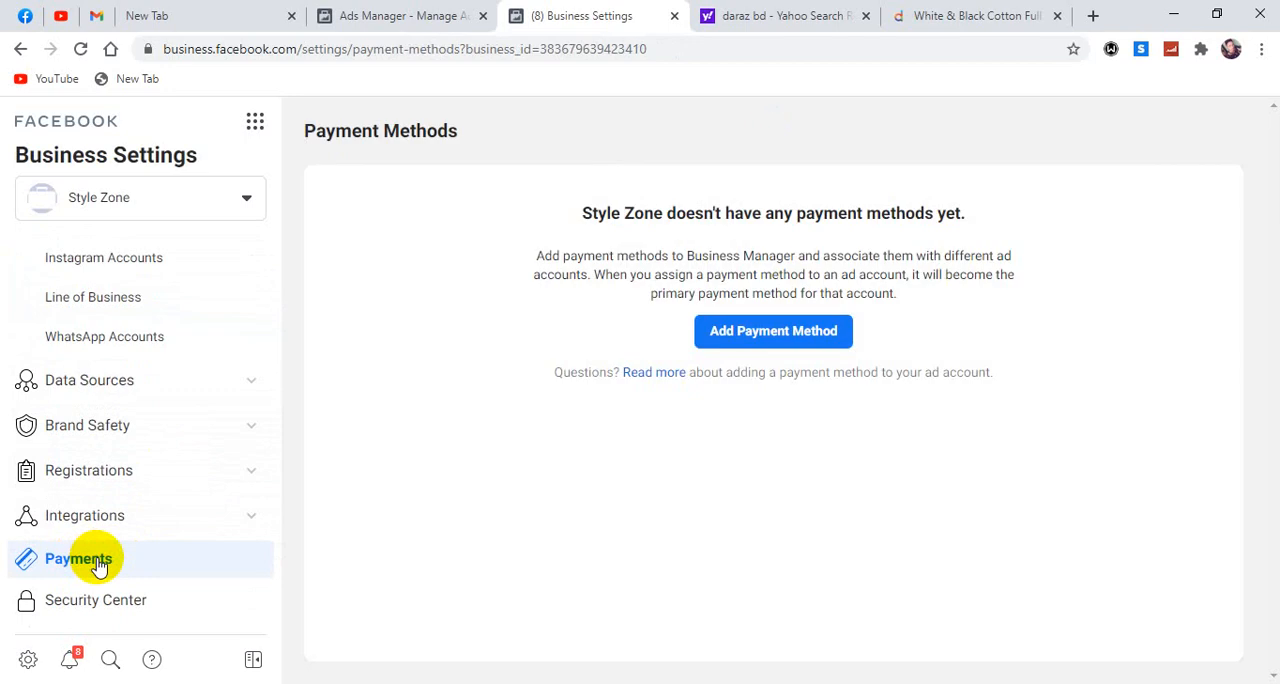
scroll(131, 555, up, 4)
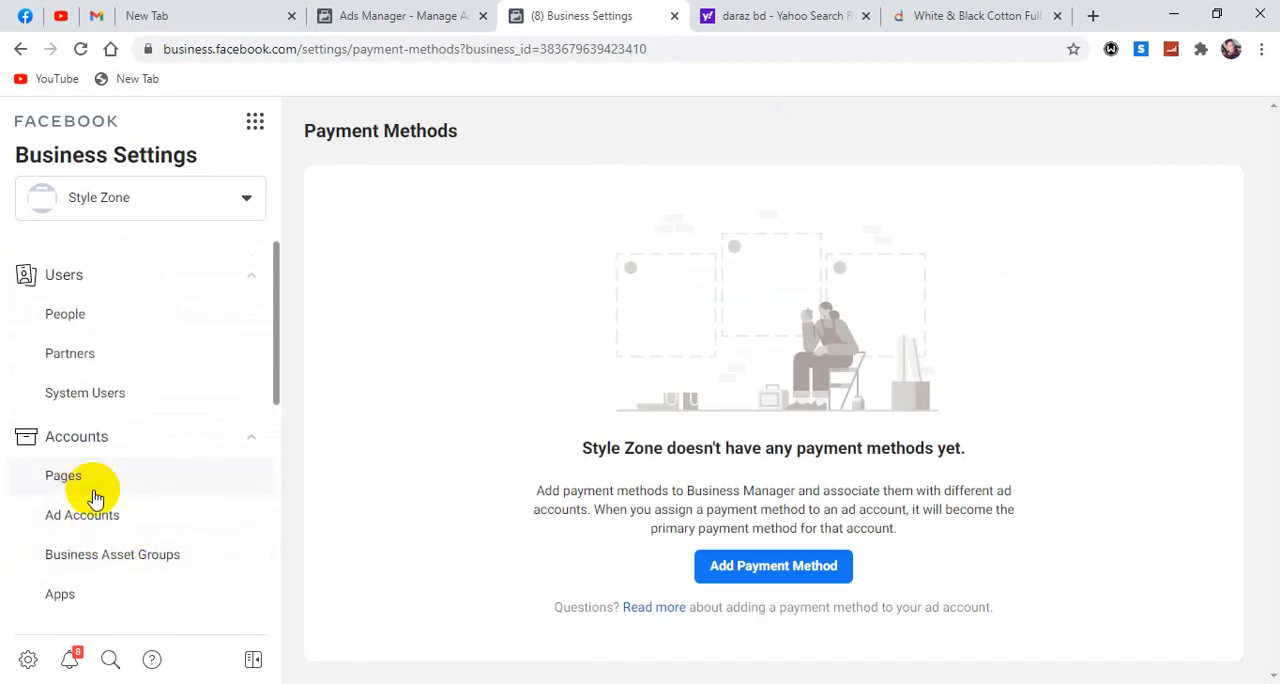
click(97, 527)
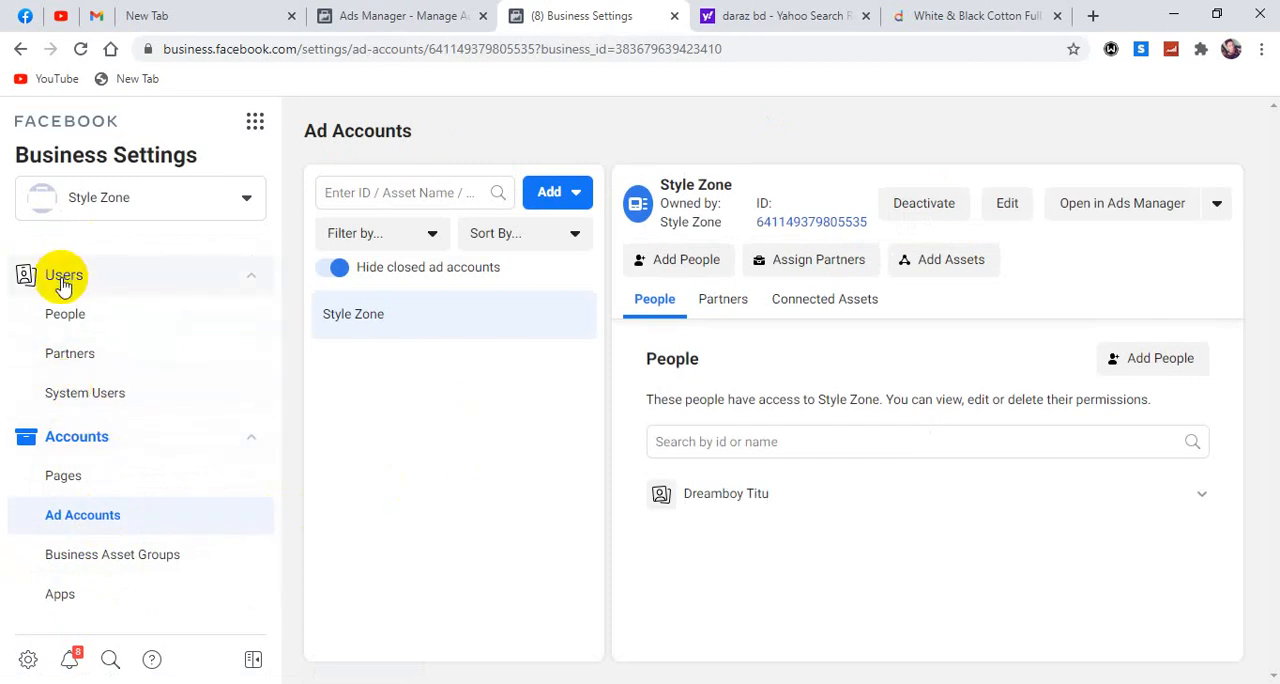
scroll(88, 385, down, 3)
scroll(86, 393, down, 2)
scroll(86, 390, down, 2)
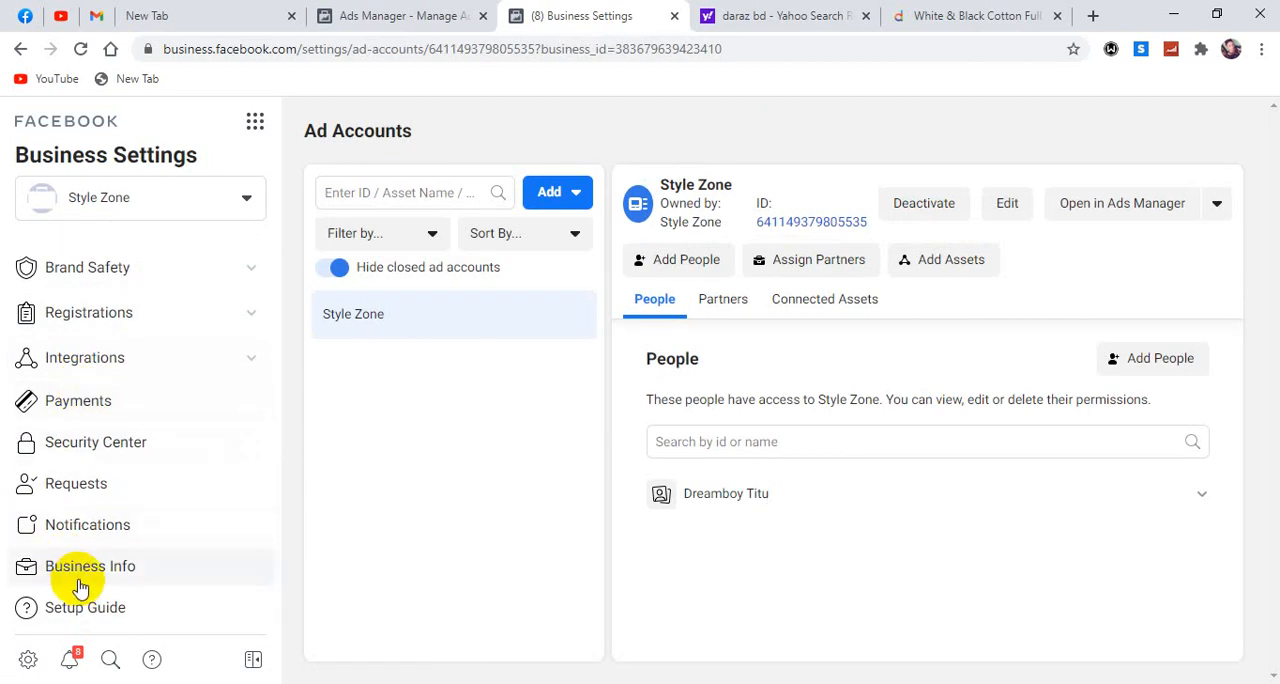
scroll(80, 566, up, 7)
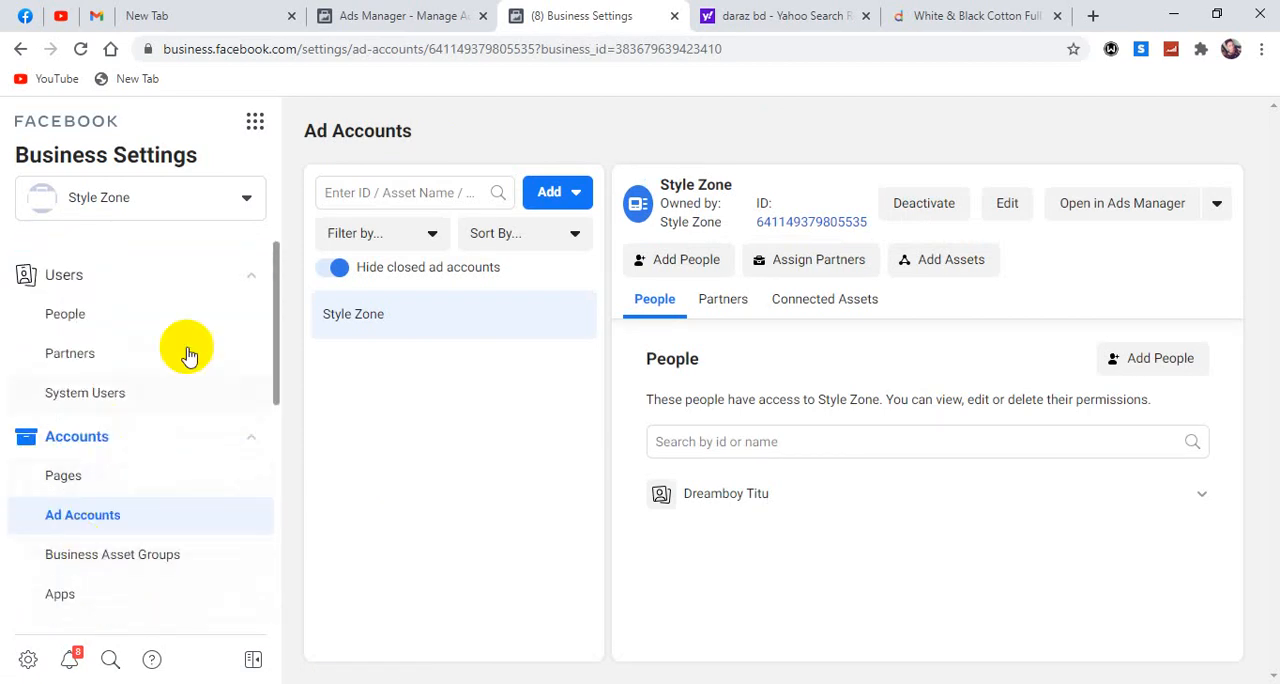
Open the Ad Account Settings and review the ad account's time zone, currency and advertising purpose.
click(255, 121)
scroll(392, 445, down, 4)
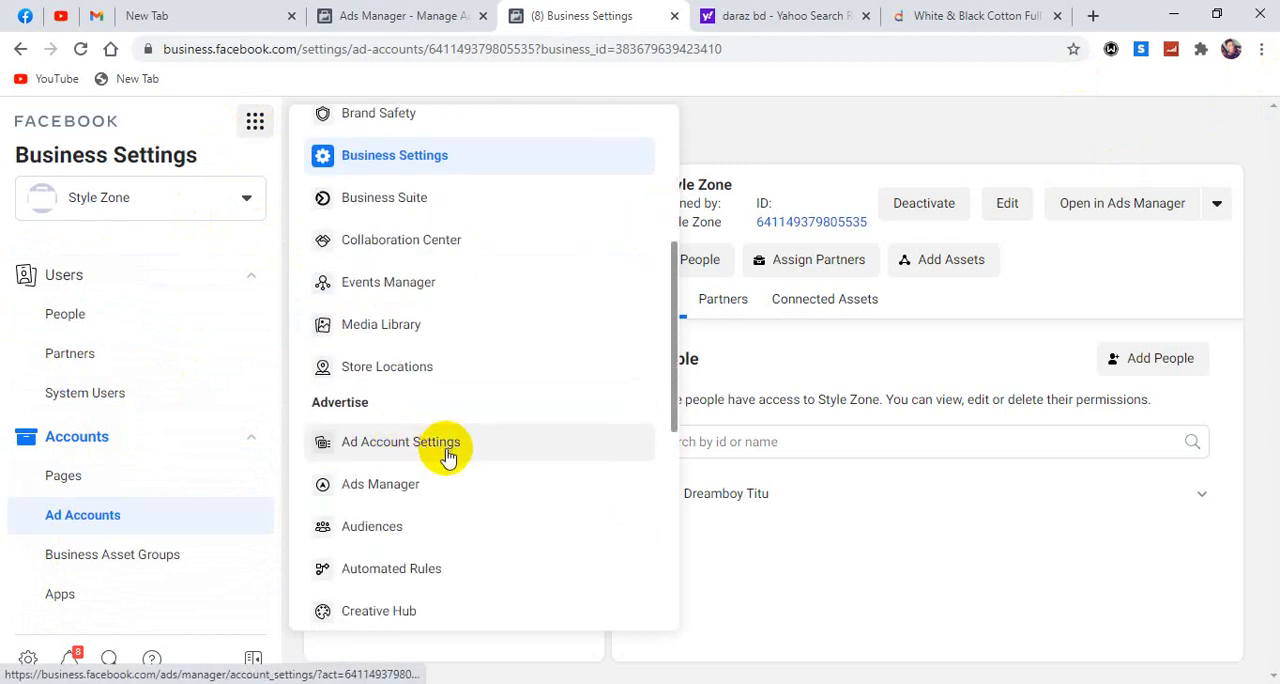
click(420, 445)
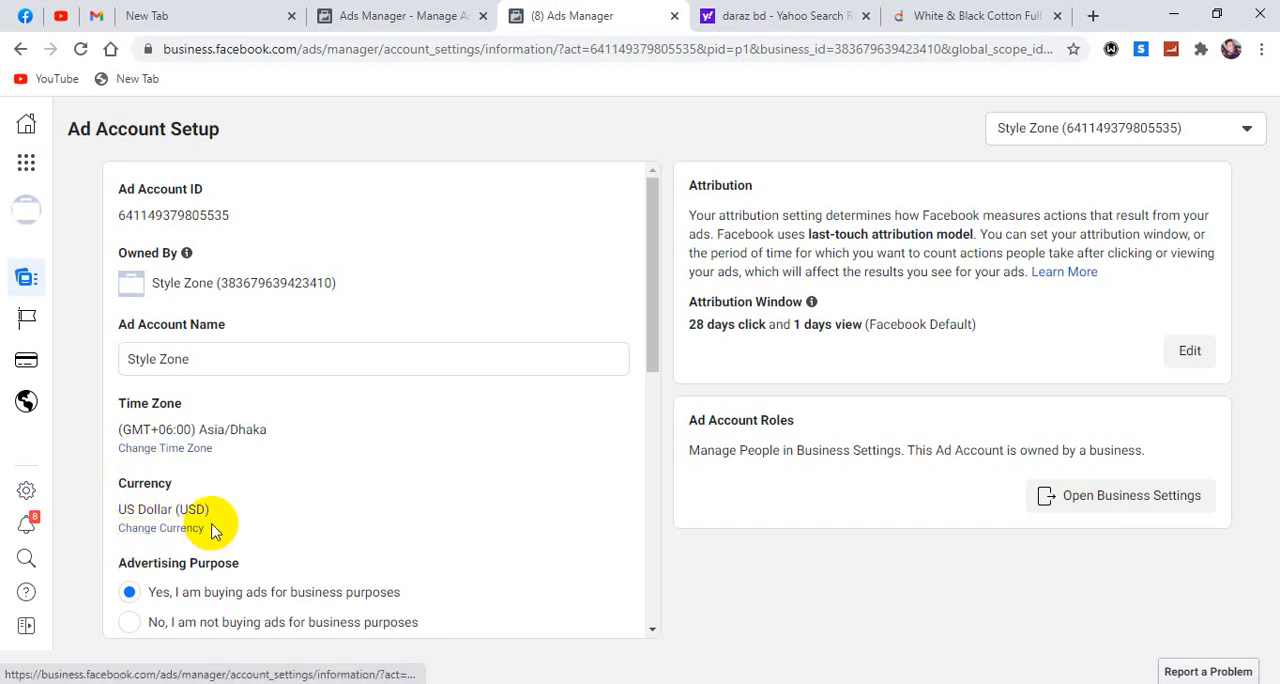
scroll(212, 535, down, 1)
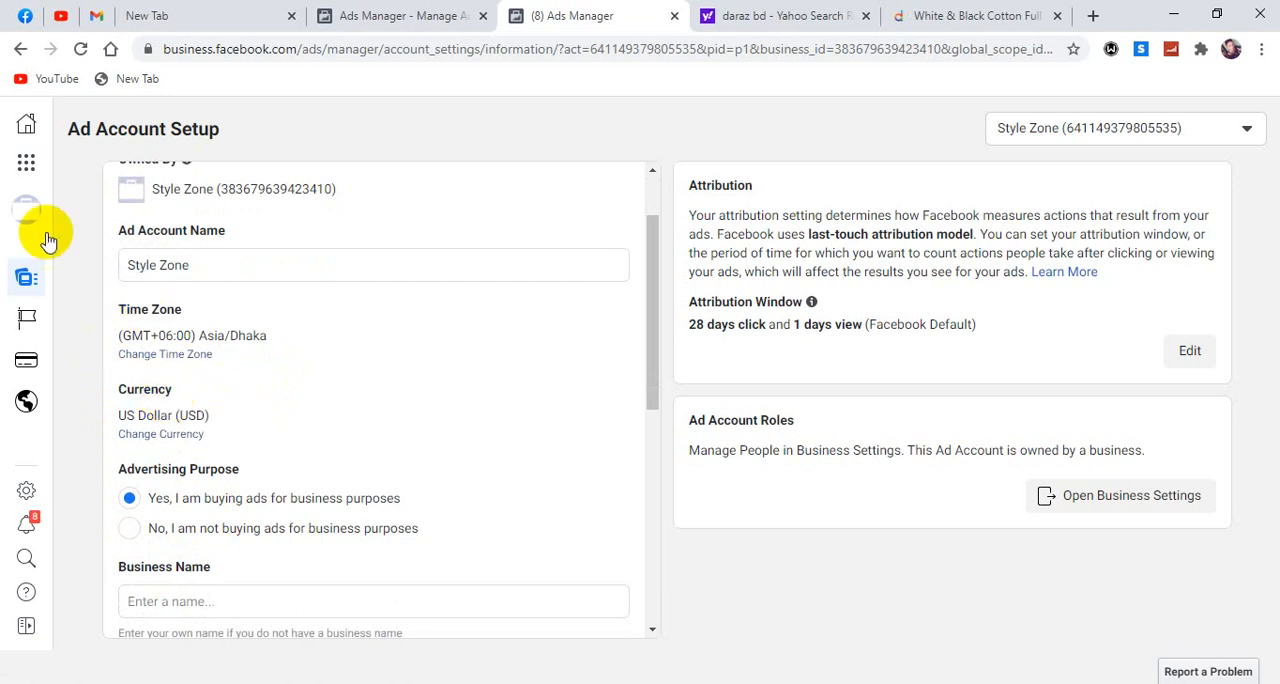
Return to the T-shirt ad set, set its start date to October 29, 2020 and turn off the end date.
click(382, 18)
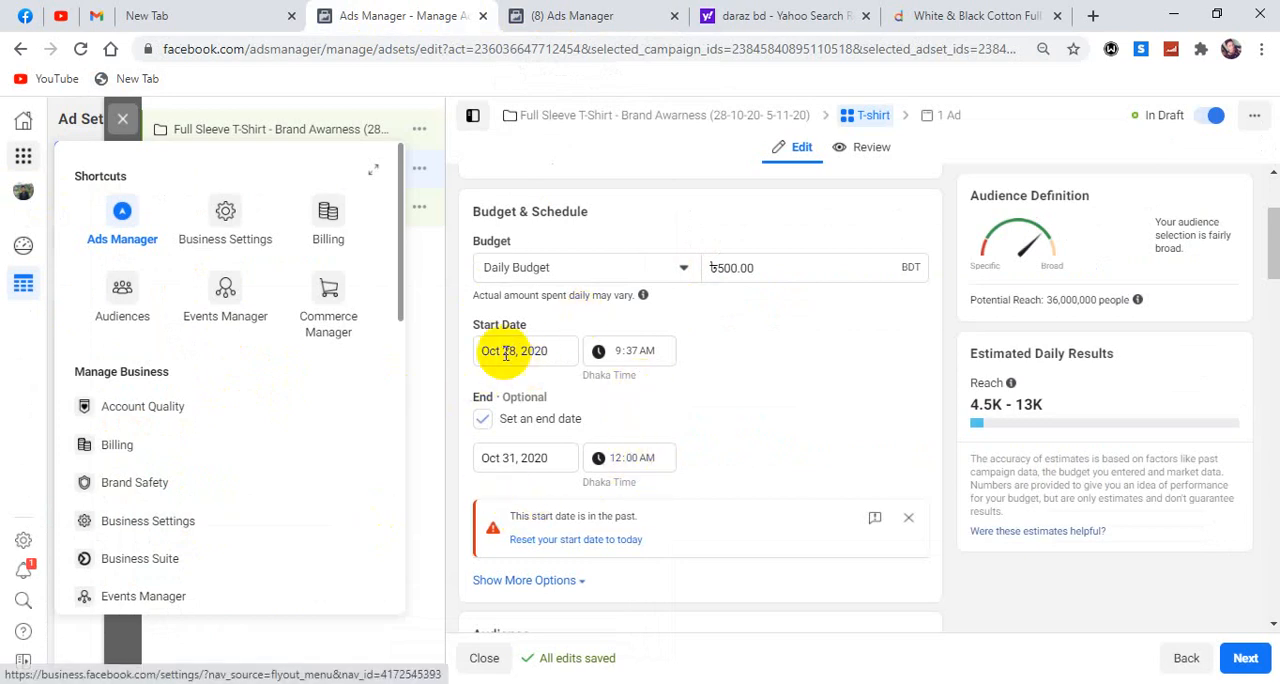
click(558, 349)
click(731, 358)
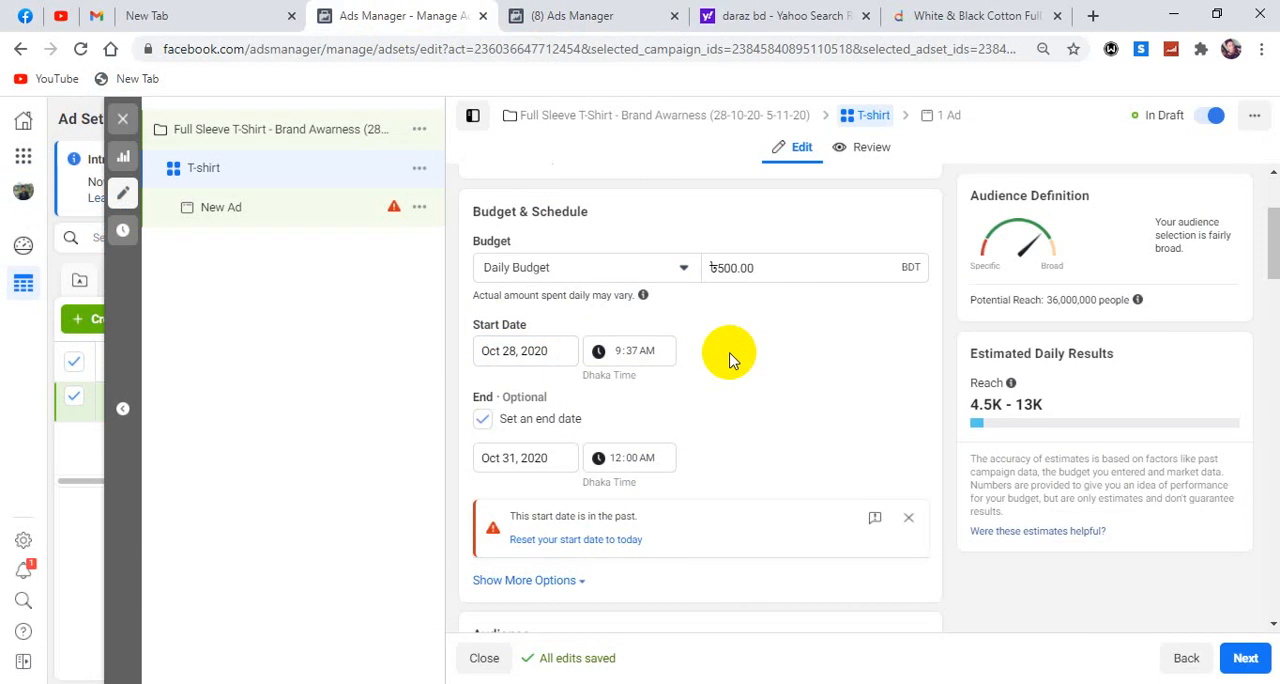
click(506, 350)
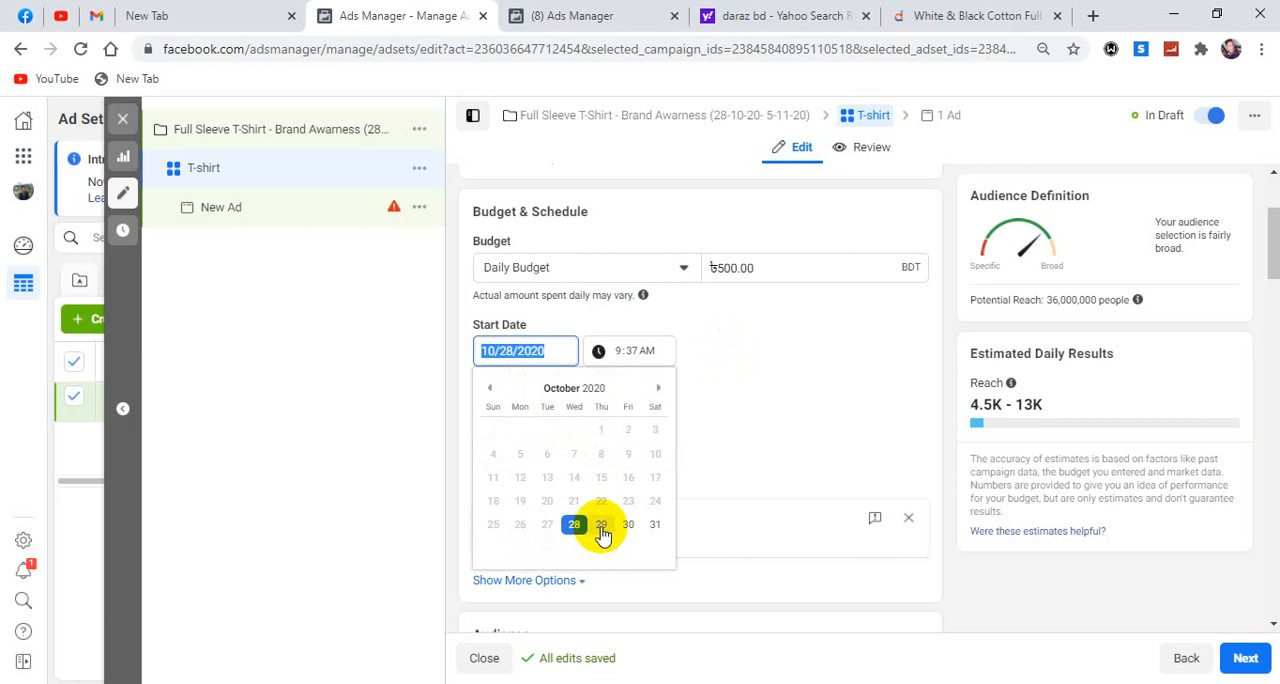
click(601, 525)
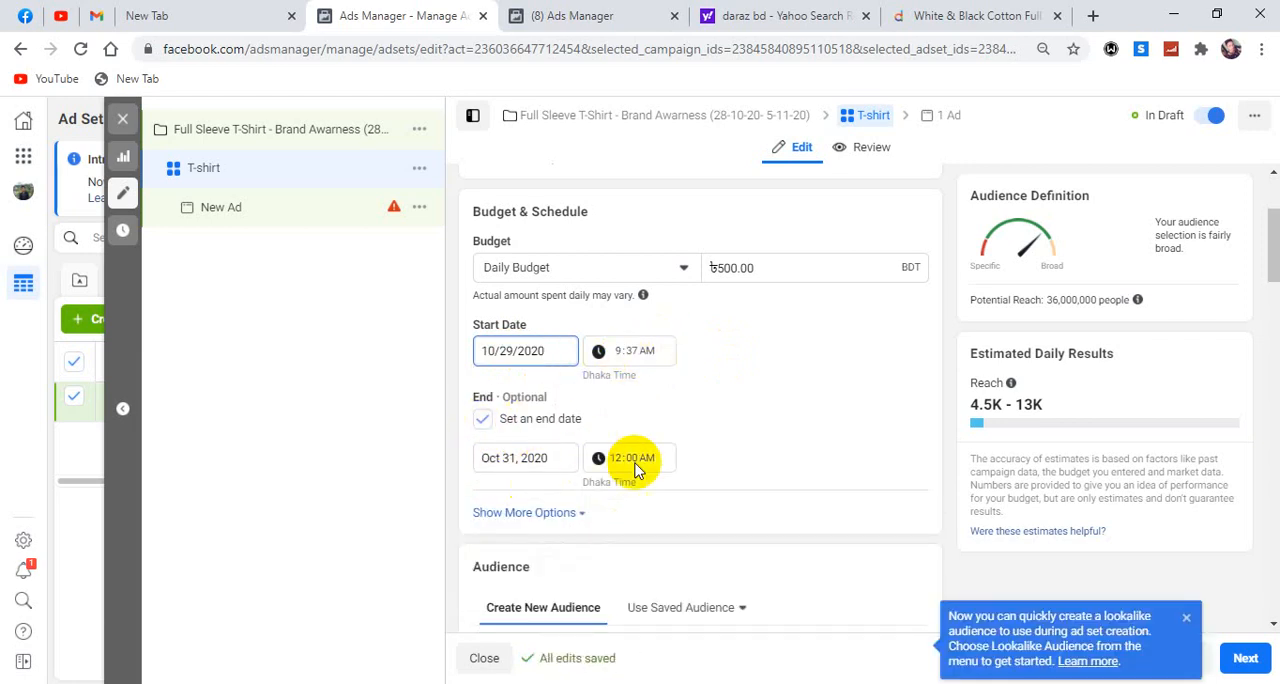
click(484, 420)
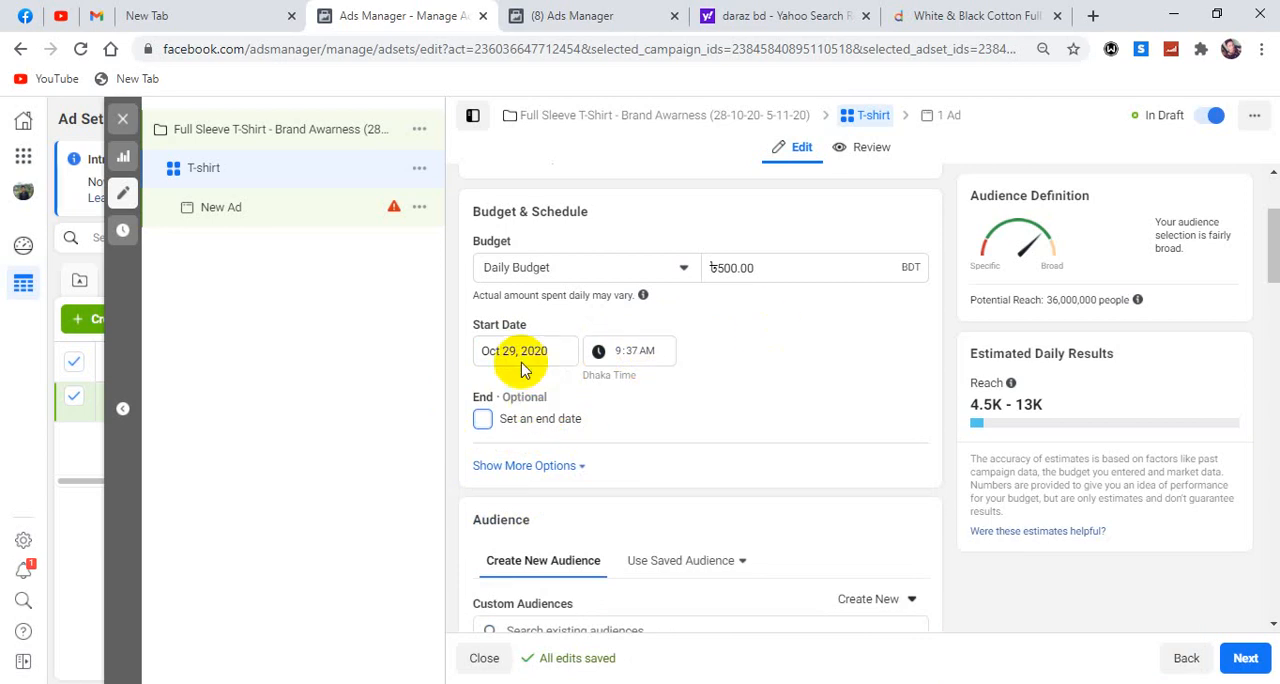
Open the audience's location targeting for editing and examine its location selection and map.
scroll(555, 380, down, 2)
scroll(503, 335, down, 1)
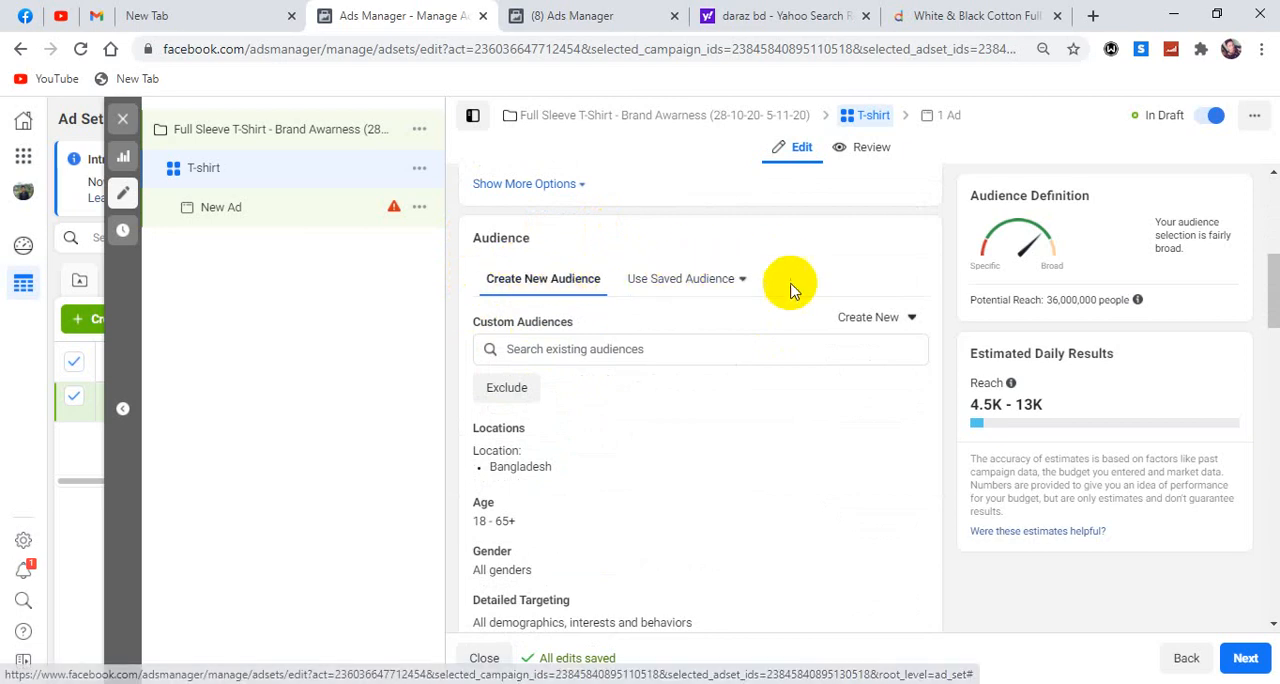
scroll(680, 320, down, 1)
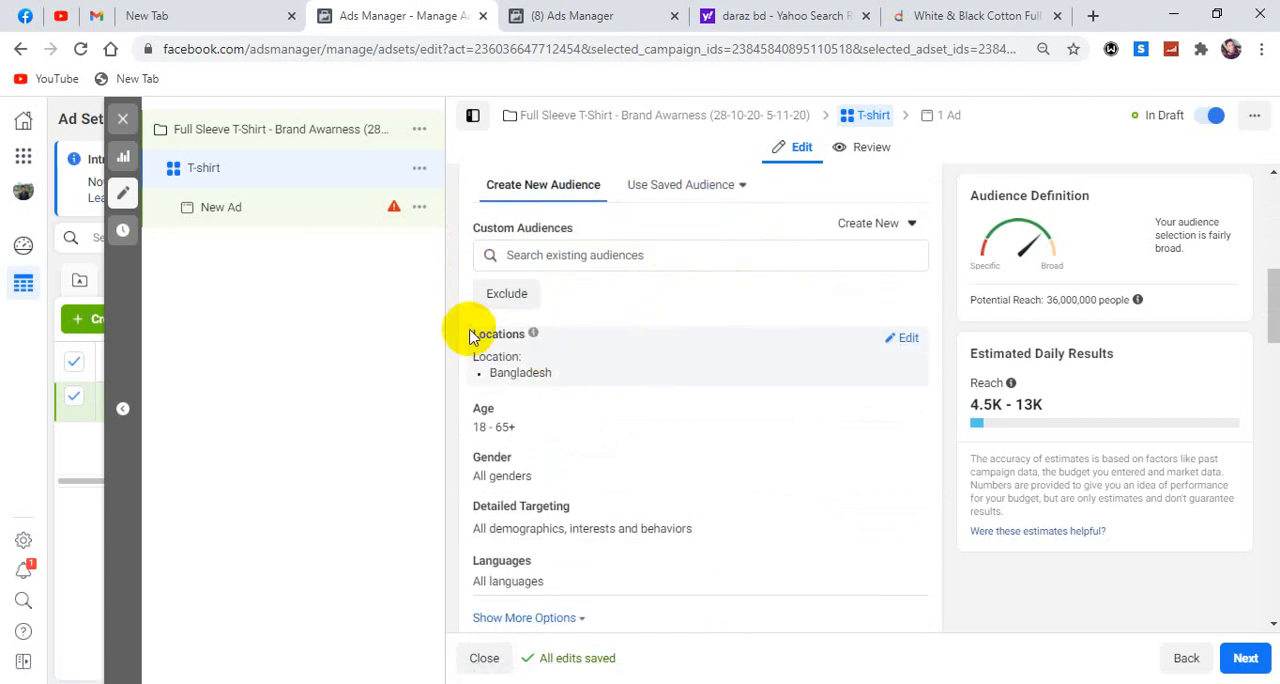
mouse_move(509, 337)
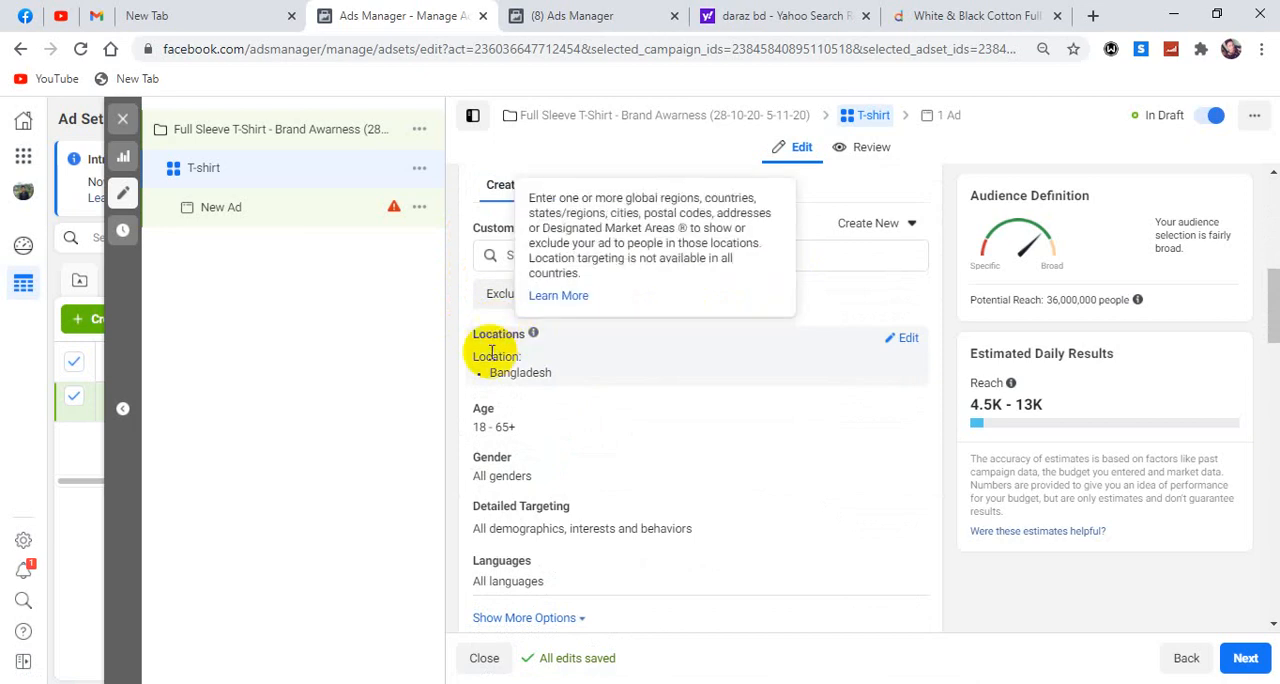
click(909, 340)
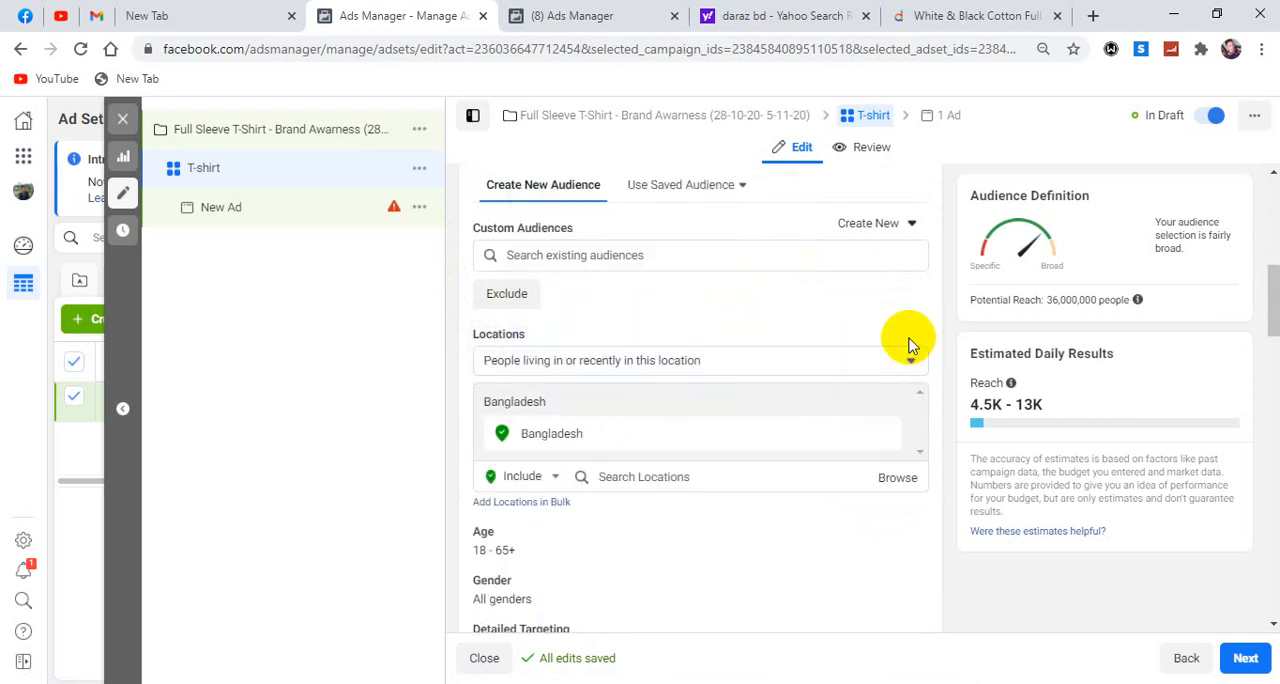
scroll(880, 400, down, 1)
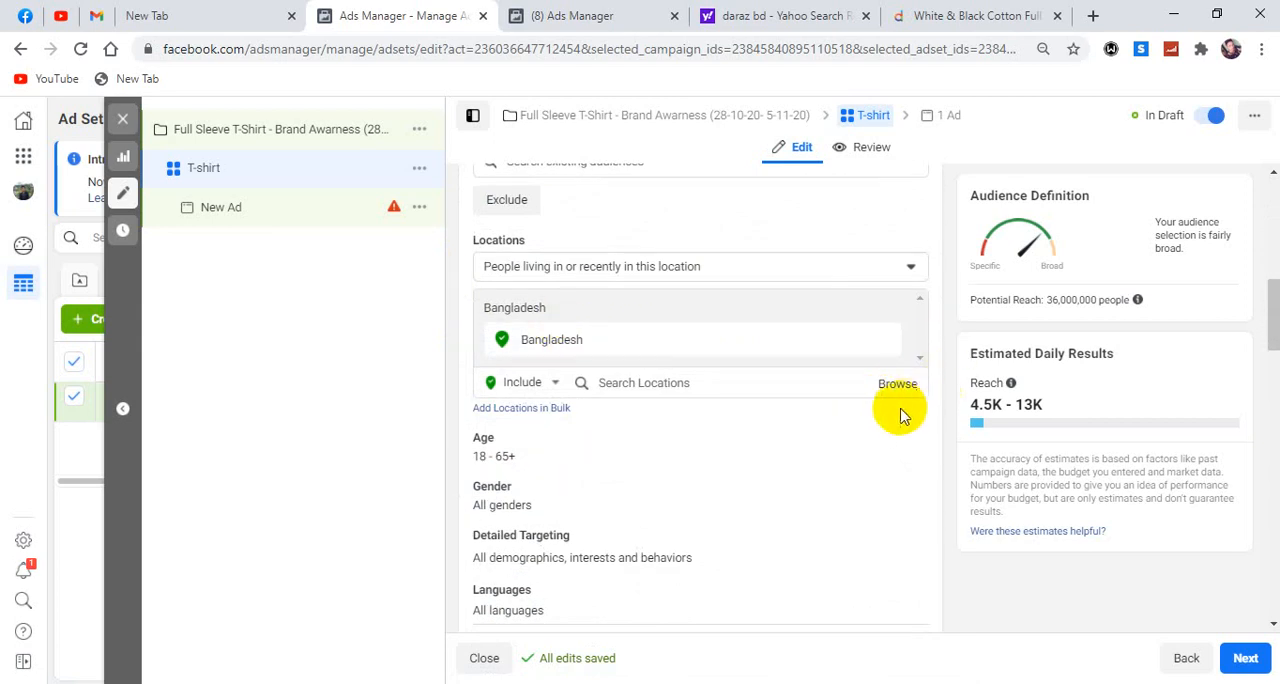
click(898, 385)
scroll(898, 390, down, 3)
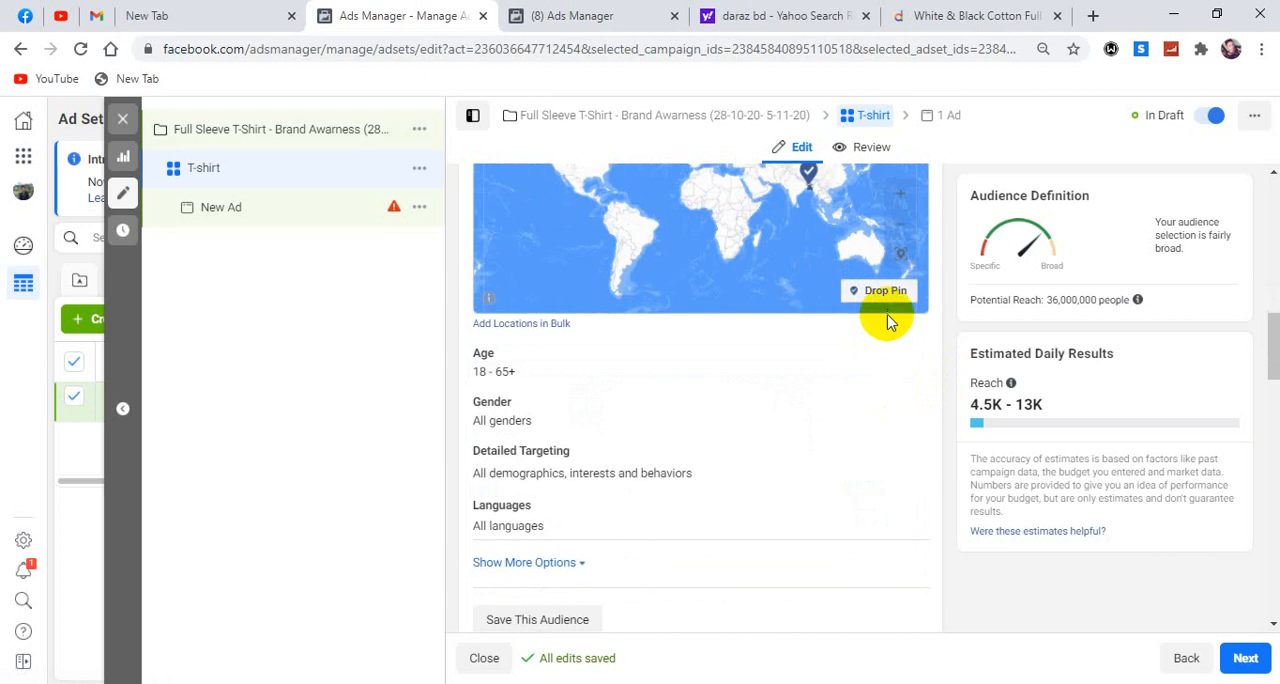
Review the choices for which people in the targeted location the ad set reaches.
scroll(890, 335, up, 4)
click(894, 361)
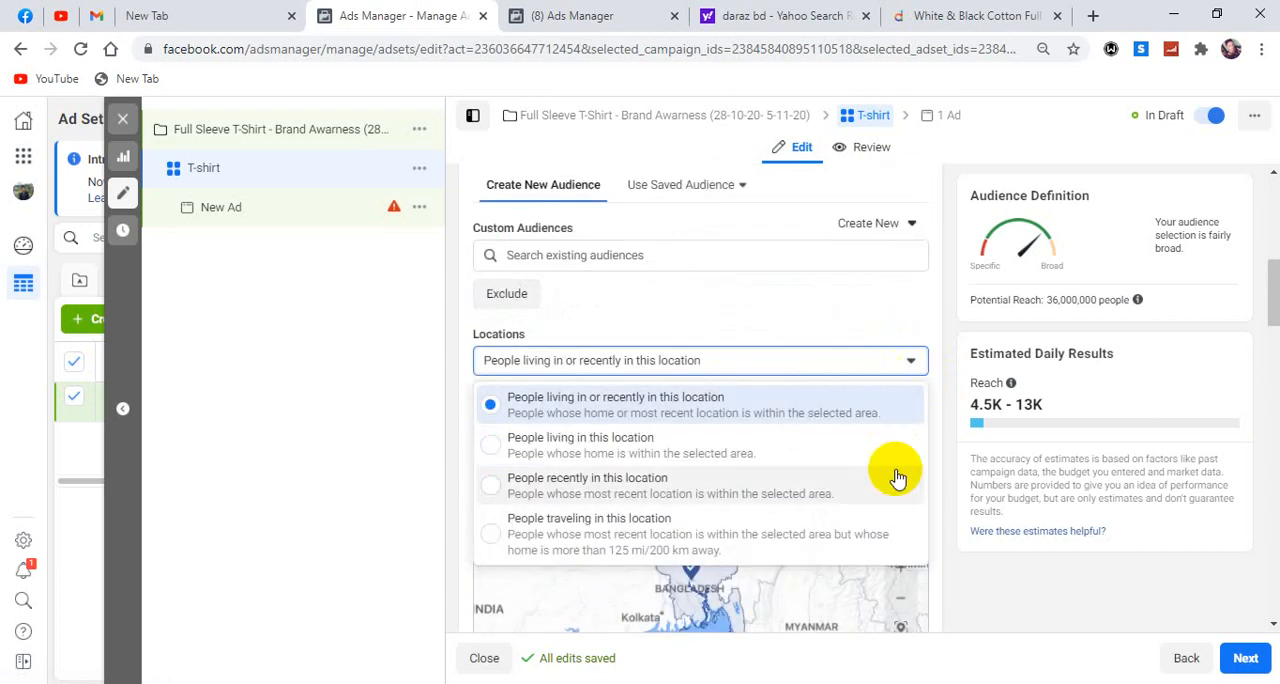
click(925, 320)
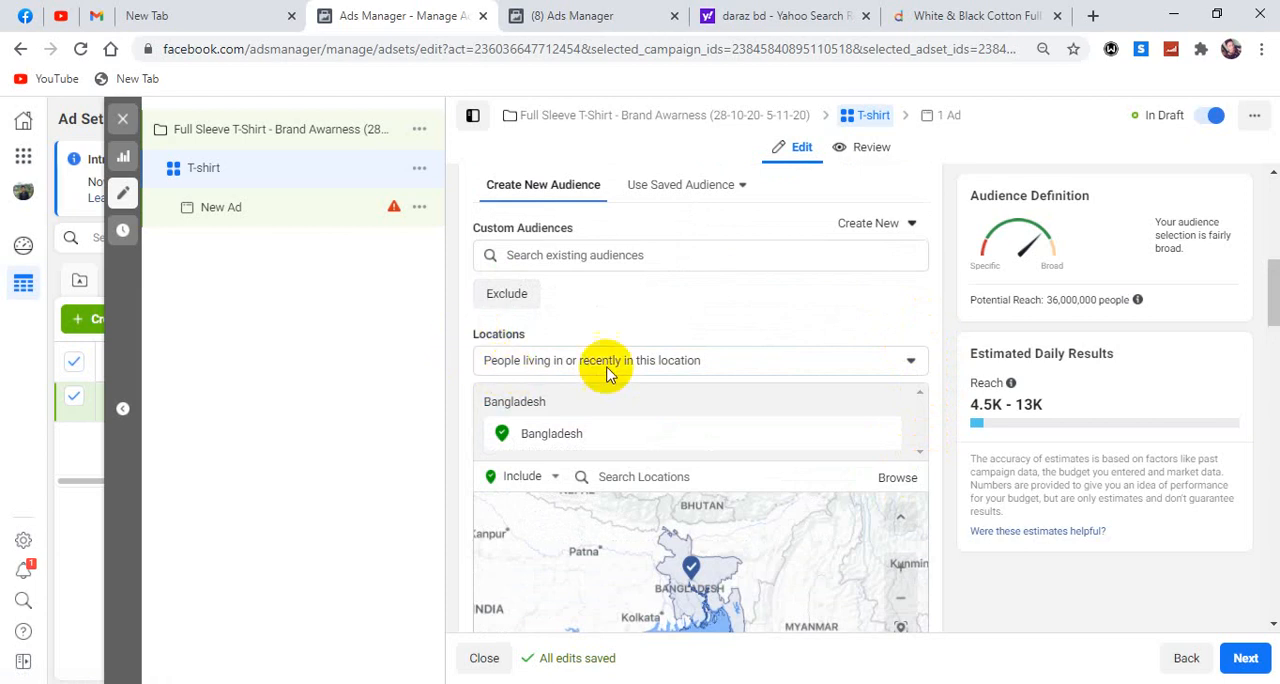
click(907, 366)
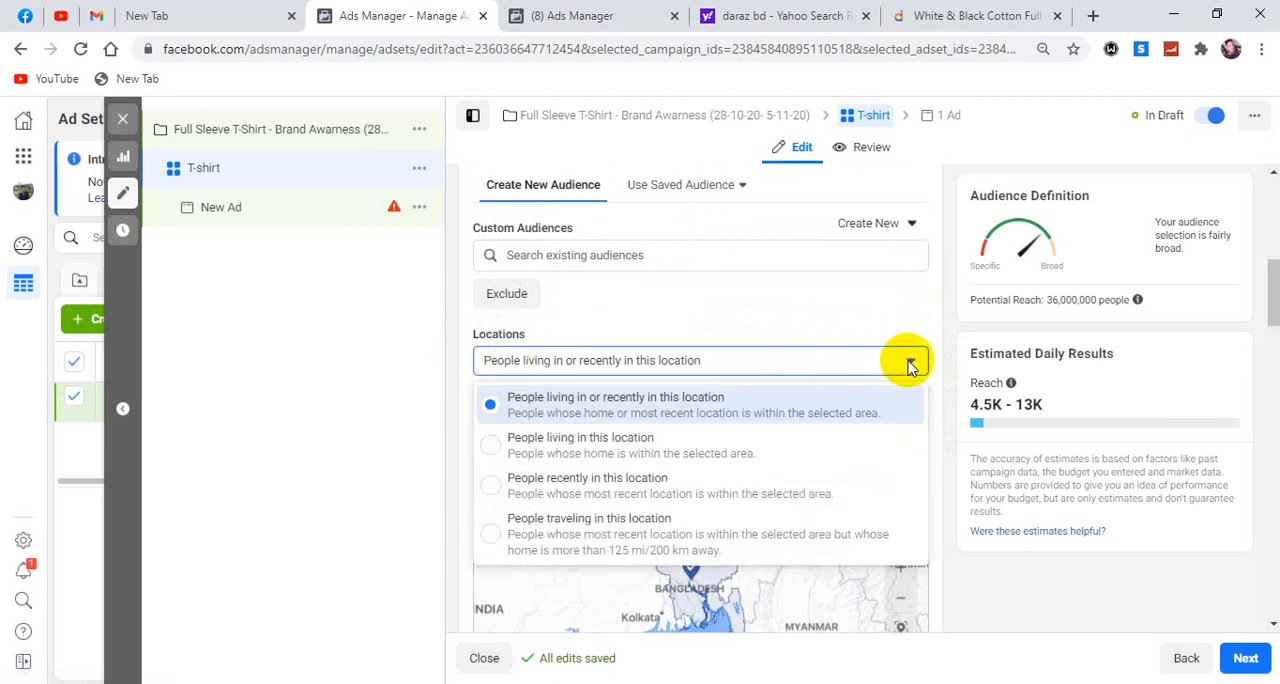
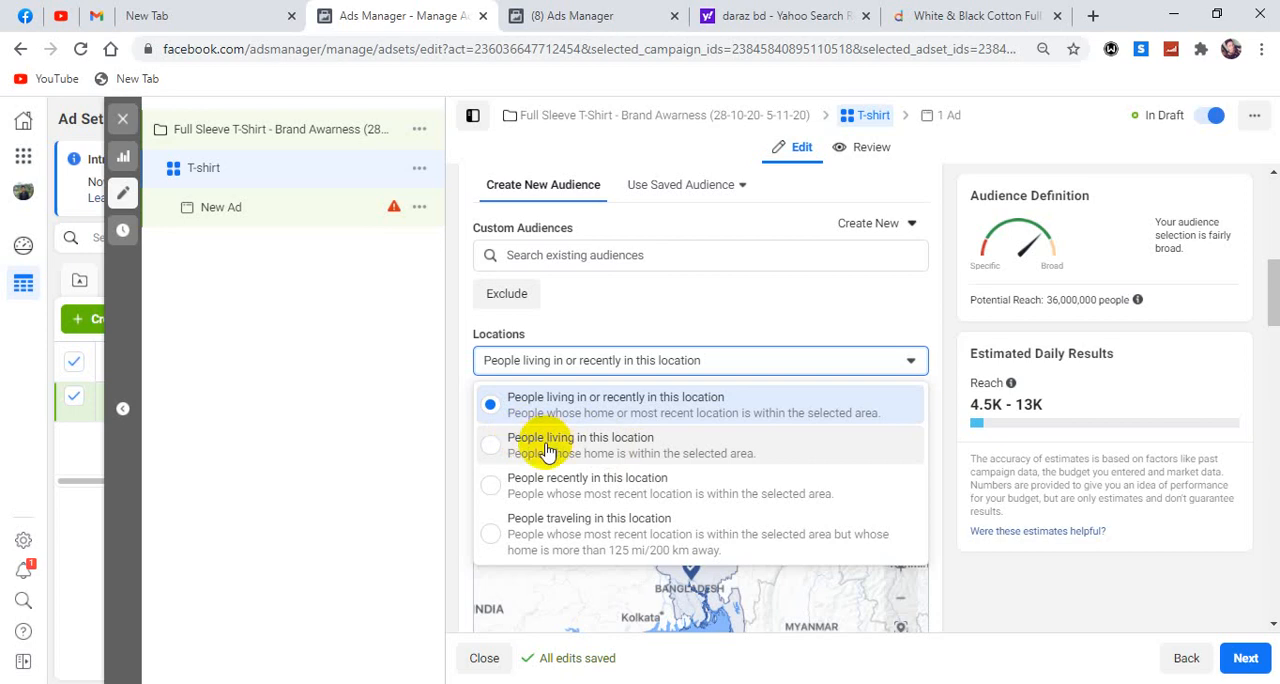
Set the audience's location targeting to people living in this location.
click(548, 443)
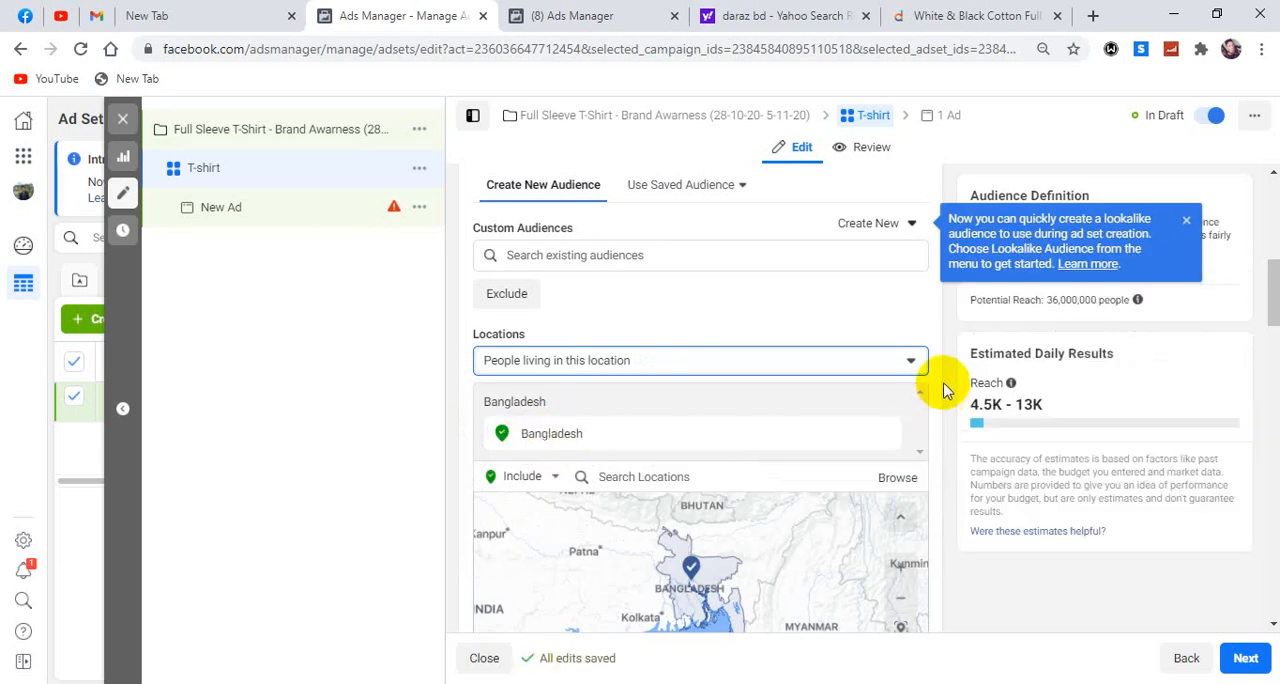
Browse the available locations by continent and examine the countries listed under North America.
scroll(837, 374, down, 1)
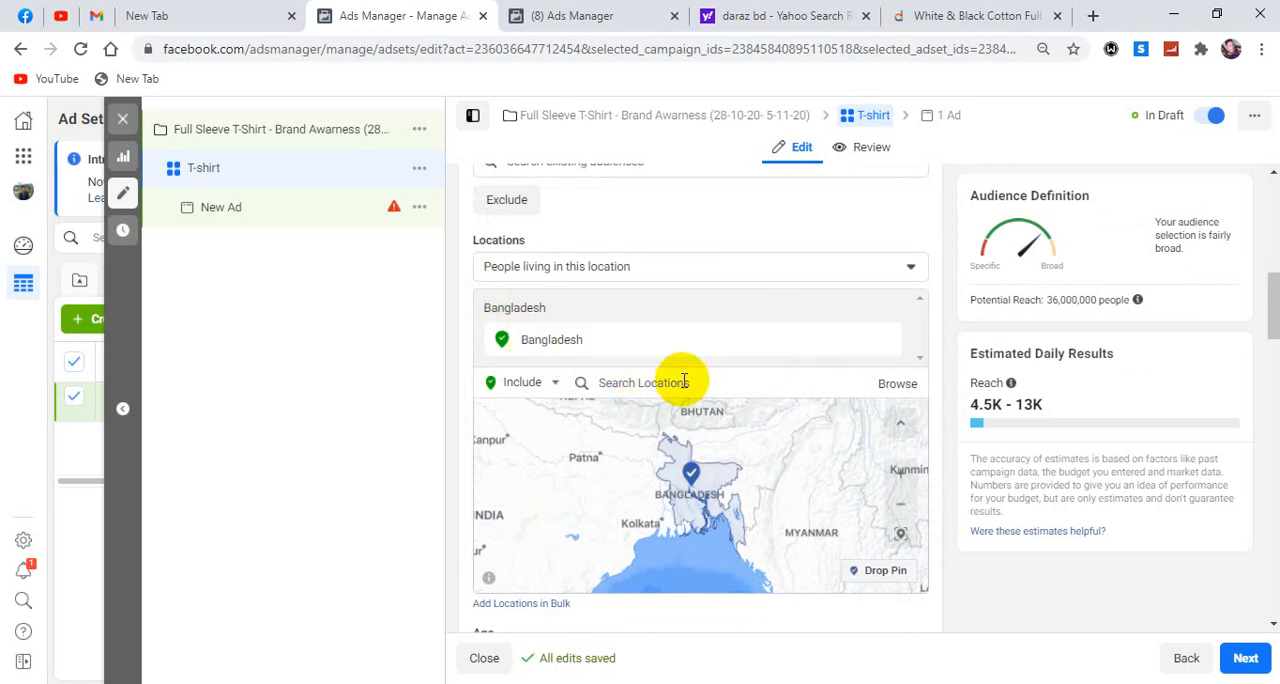
click(897, 388)
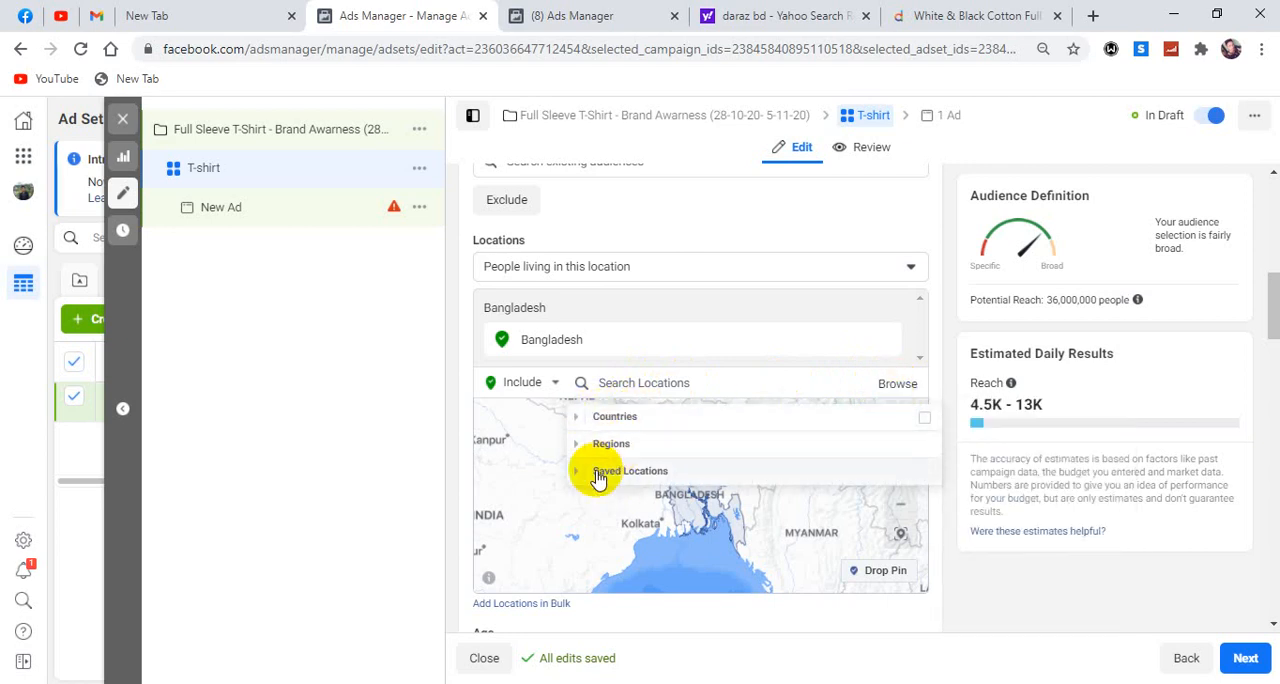
click(577, 421)
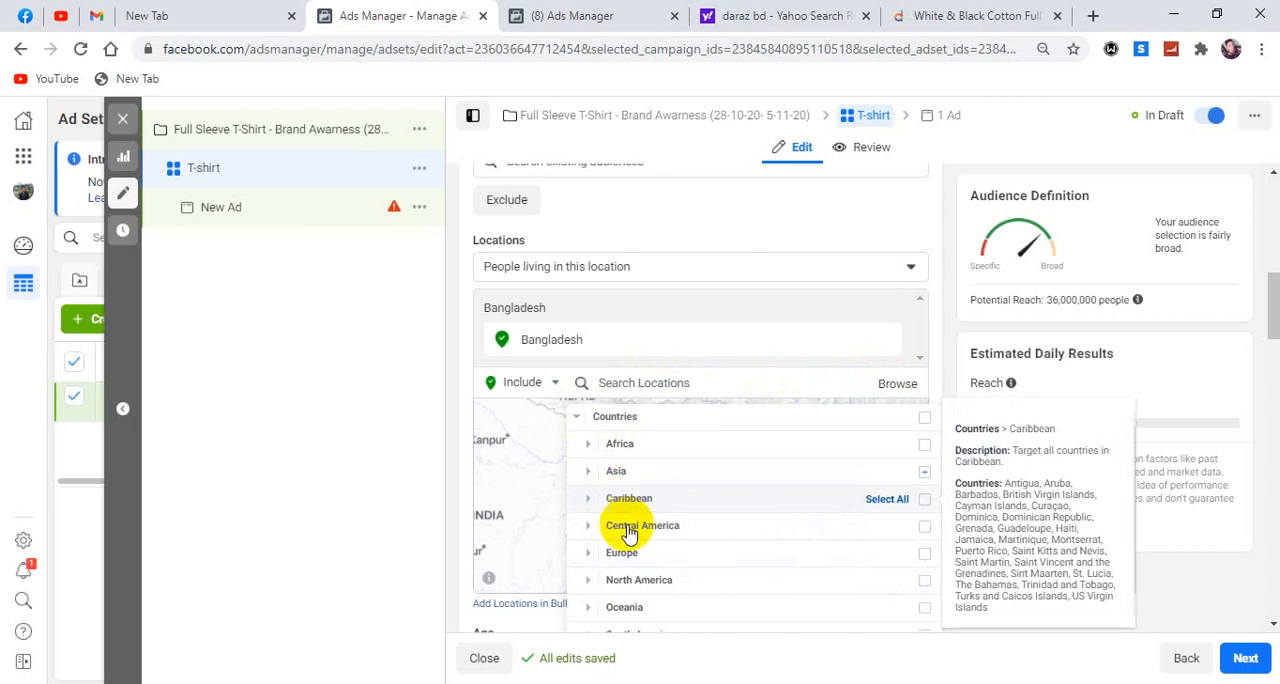
scroll(680, 535, down, 1)
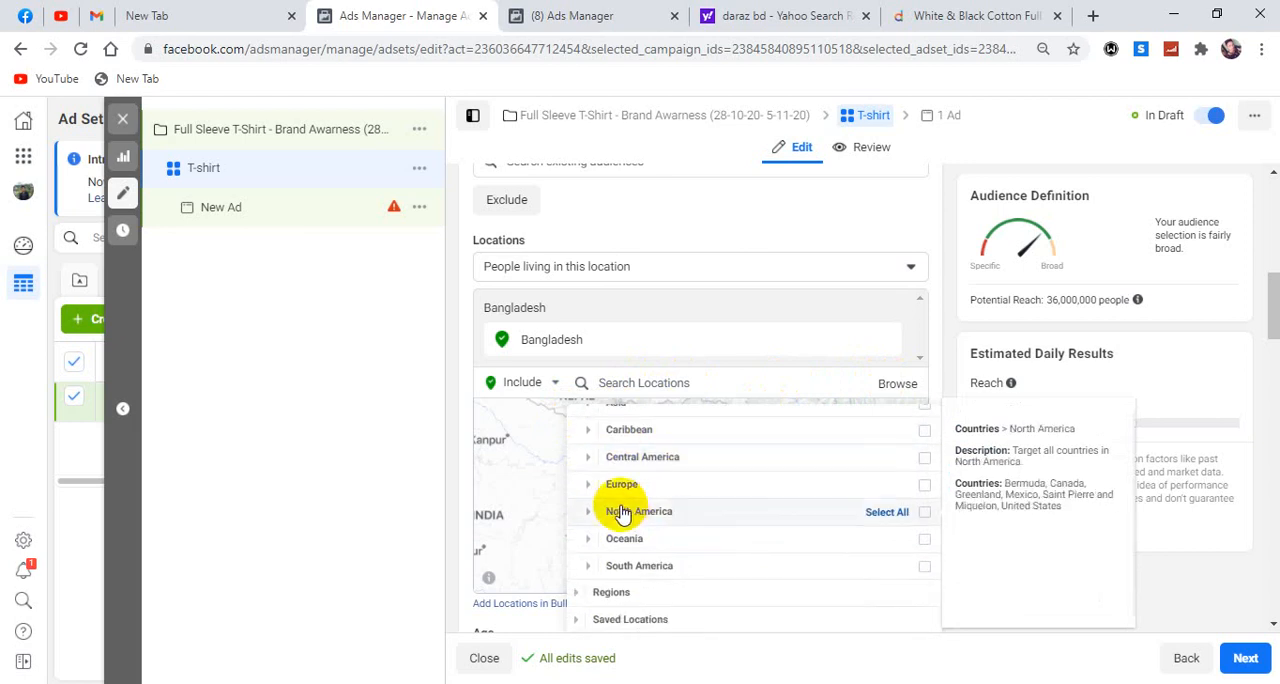
scroll(690, 515, up, 1)
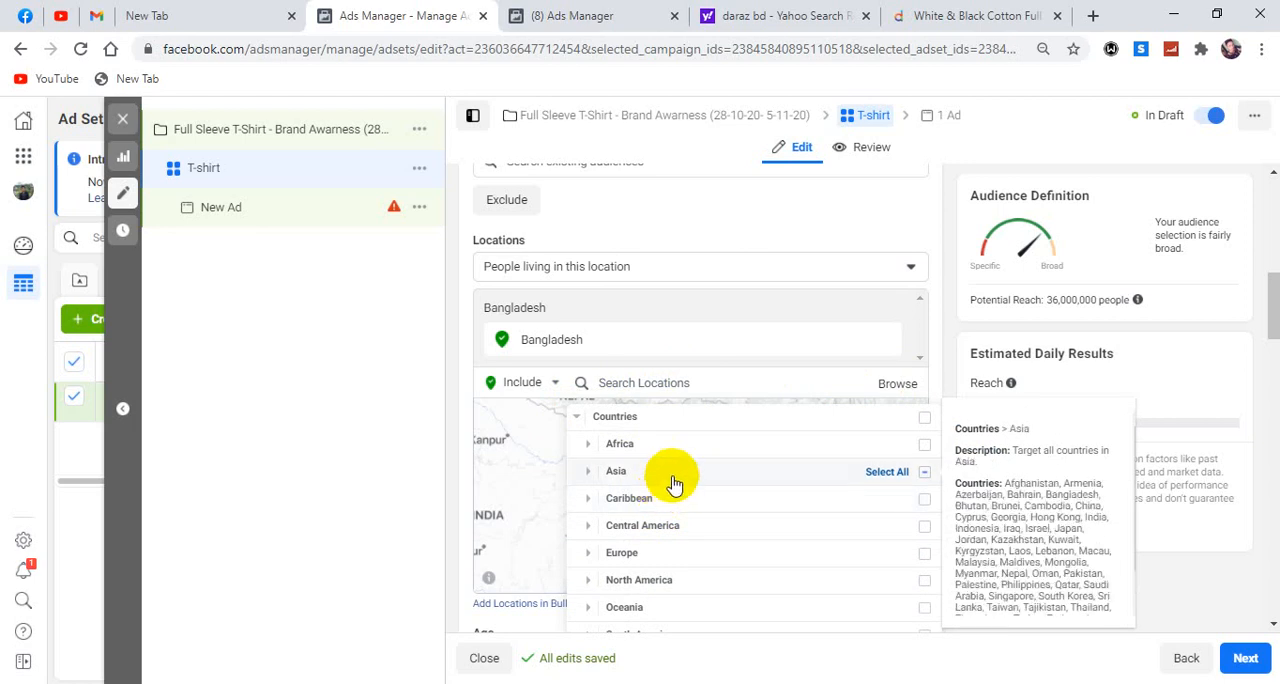
scroll(595, 445, down, 1)
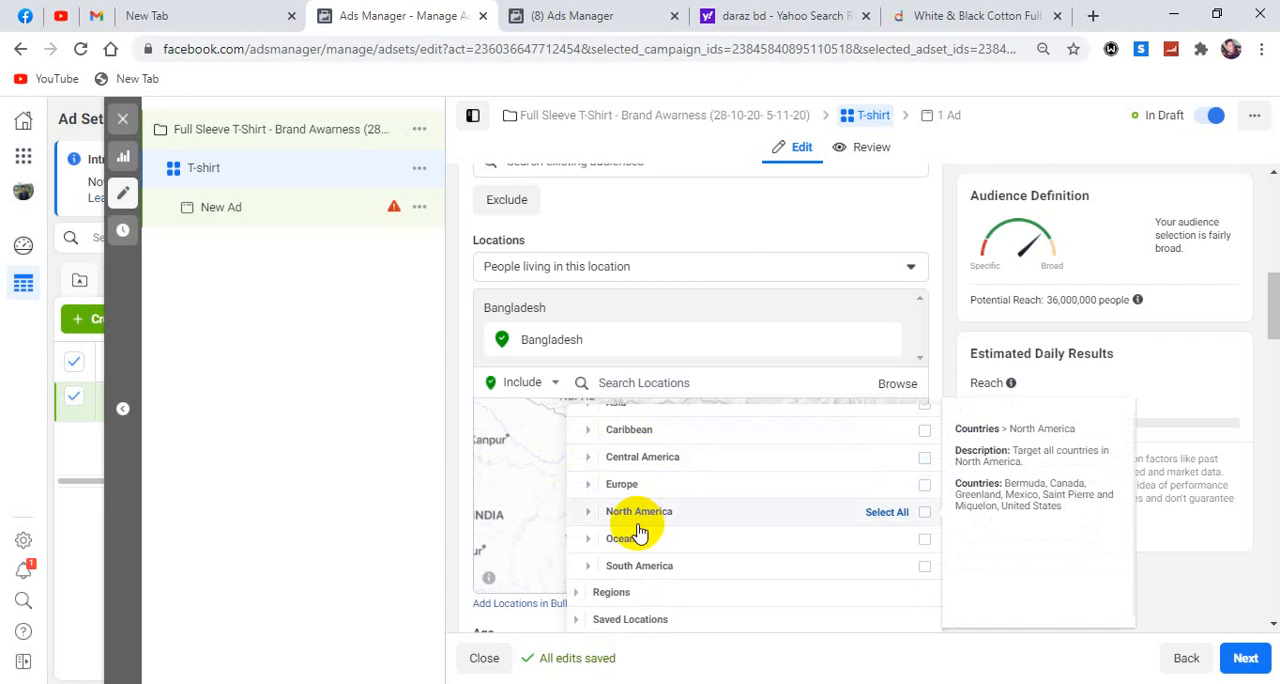
click(589, 514)
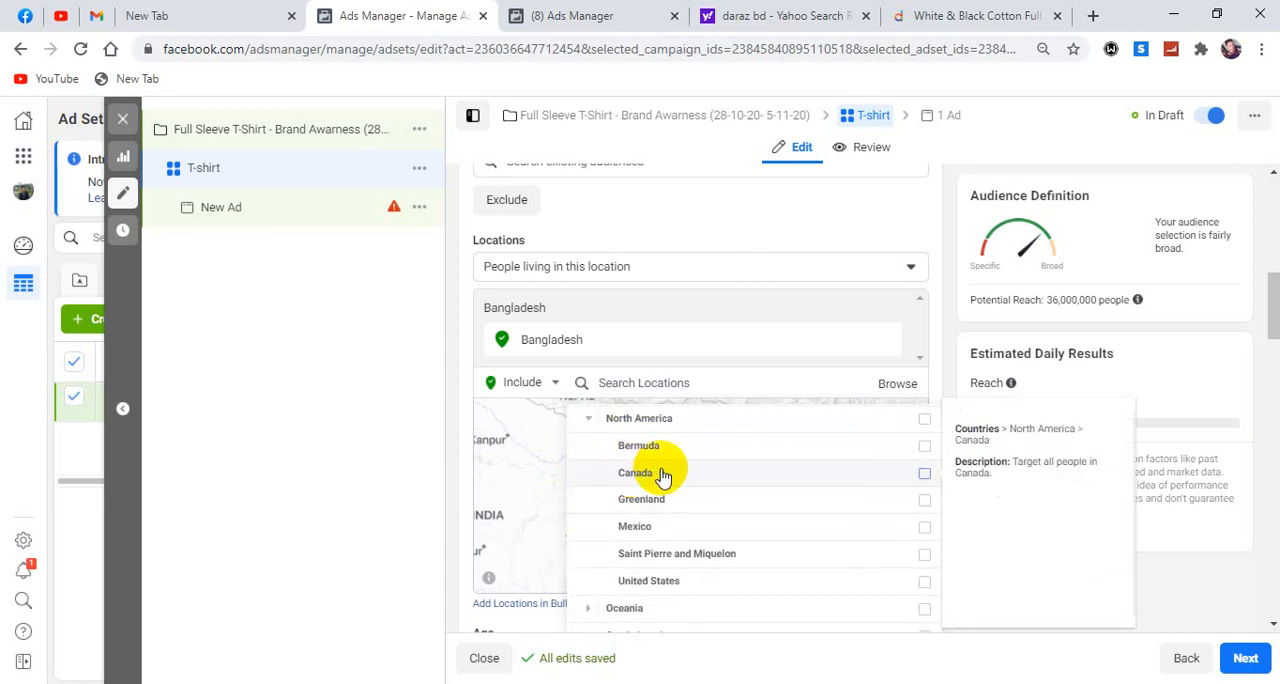
scroll(640, 515, up, 3)
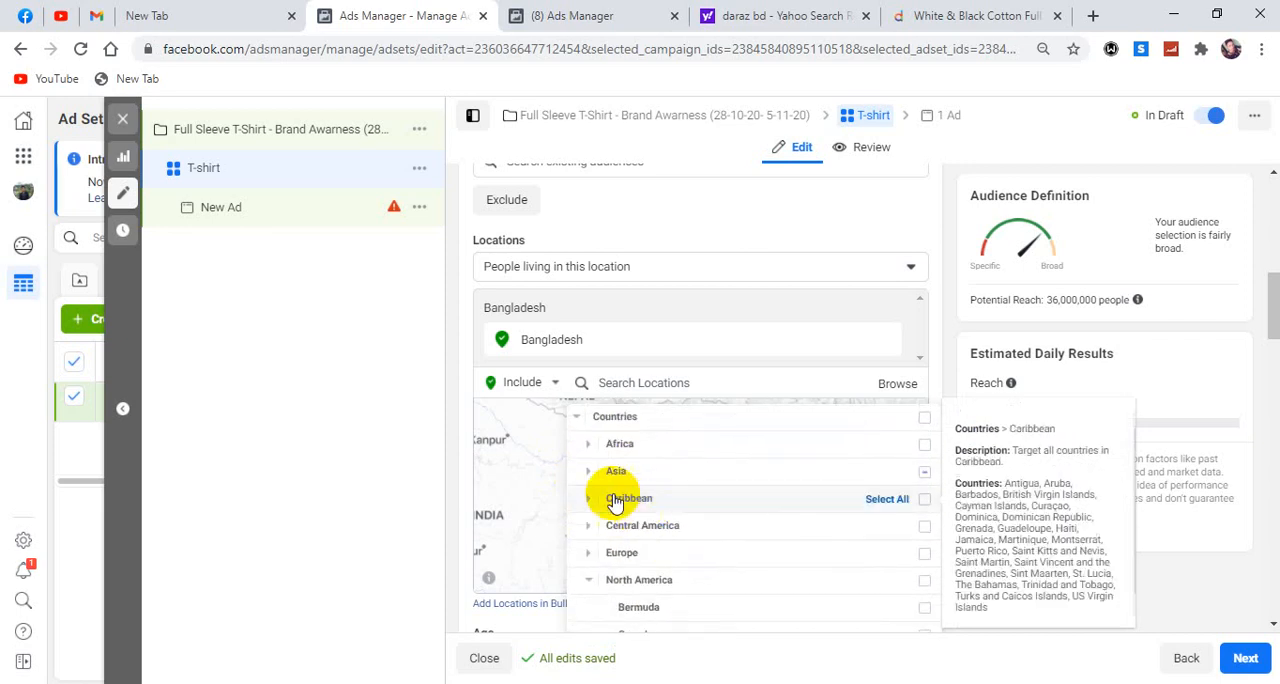
Examine the countries available for targeting under Africa.
double_click(586, 445)
scroll(587, 450, up, 1)
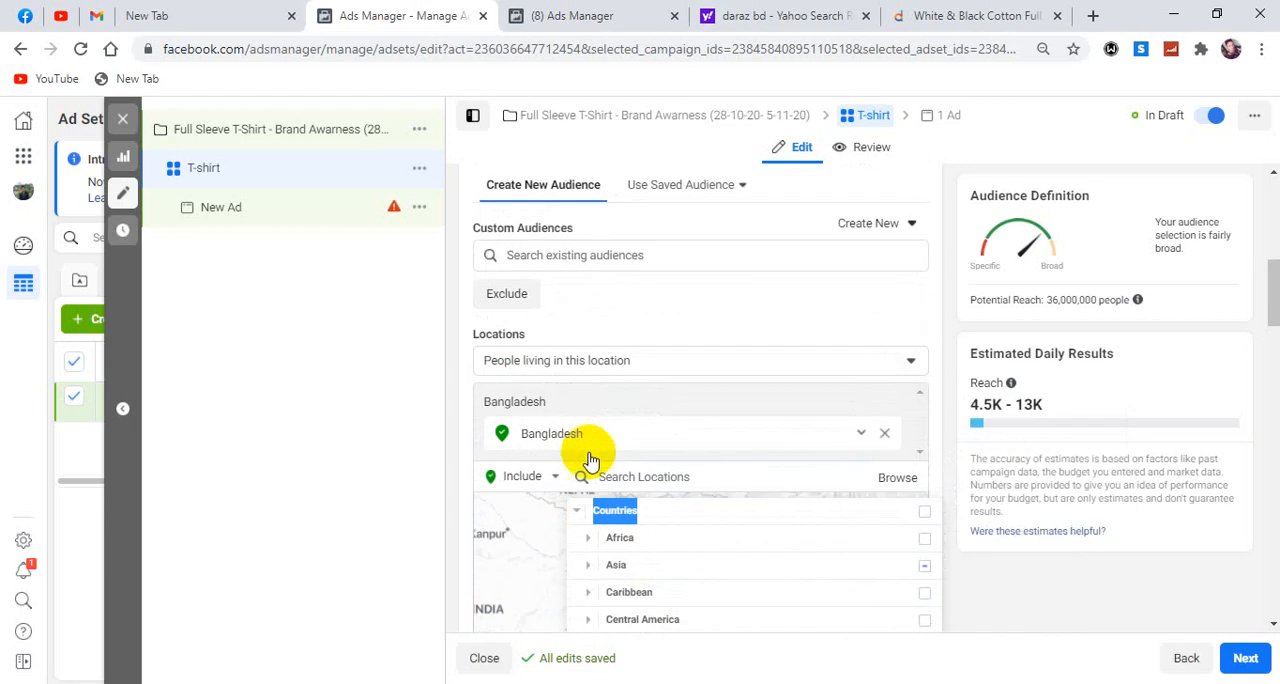
click(590, 545)
scroll(648, 580, down, 3)
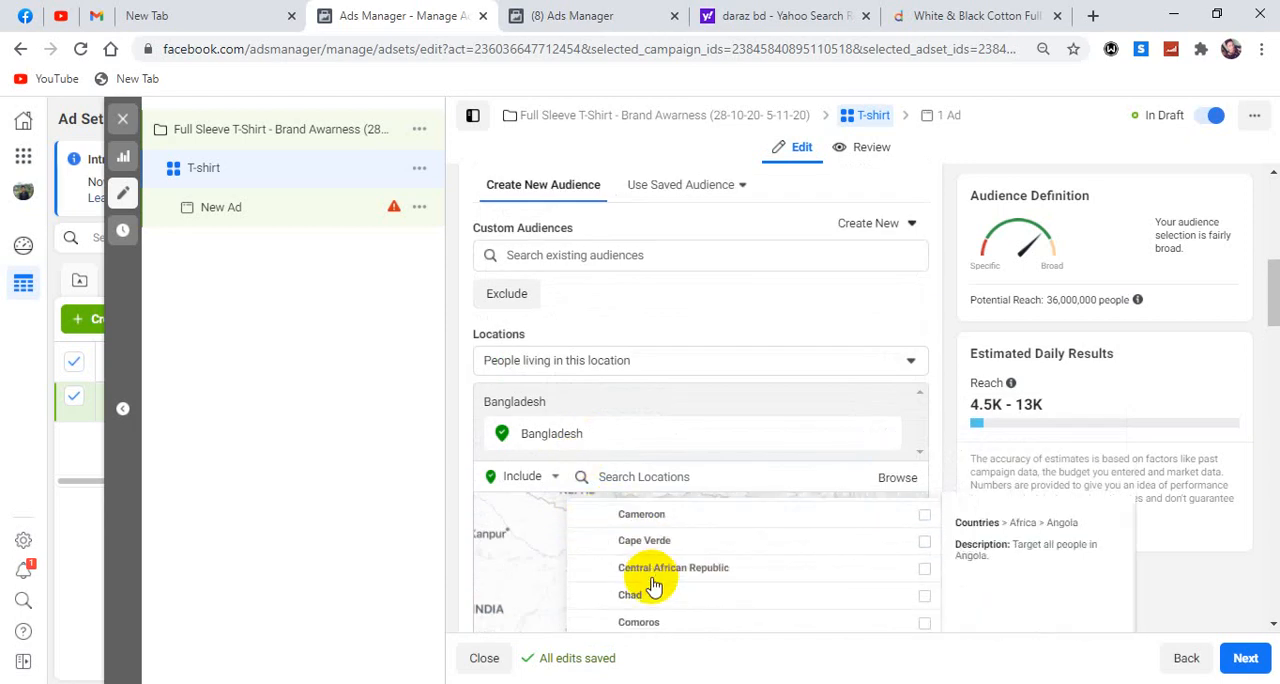
scroll(645, 615, down, 3)
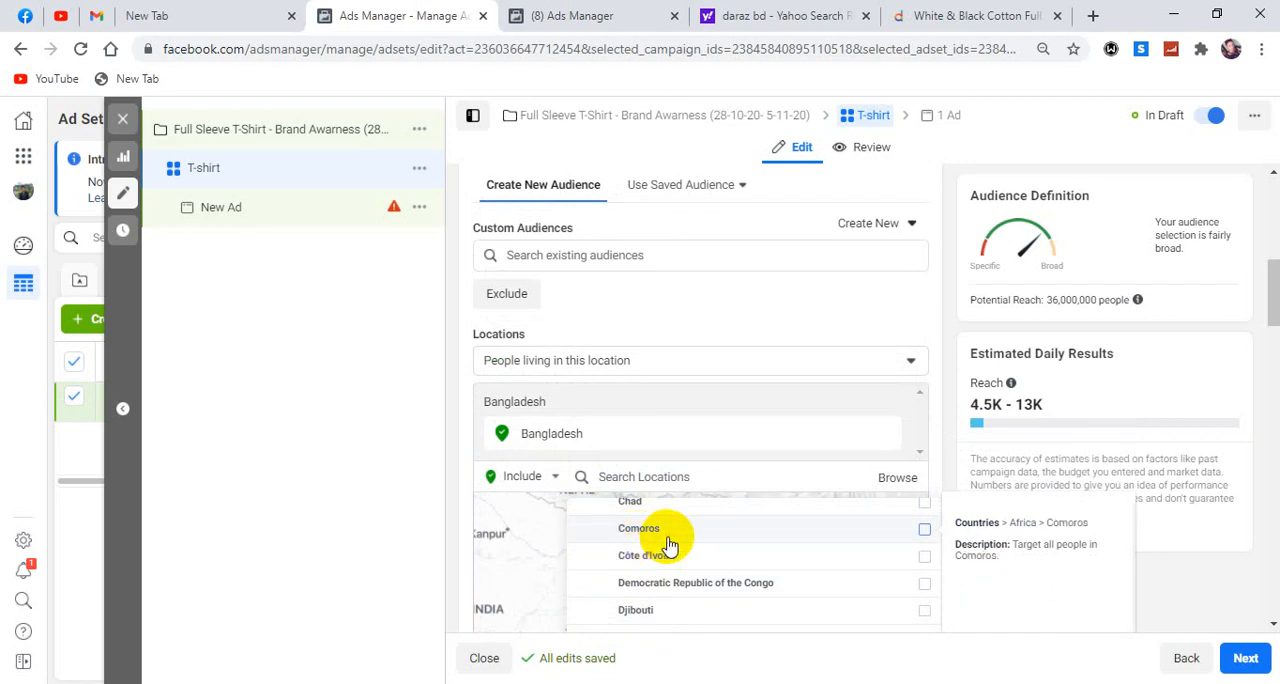
scroll(660, 540, down, 3)
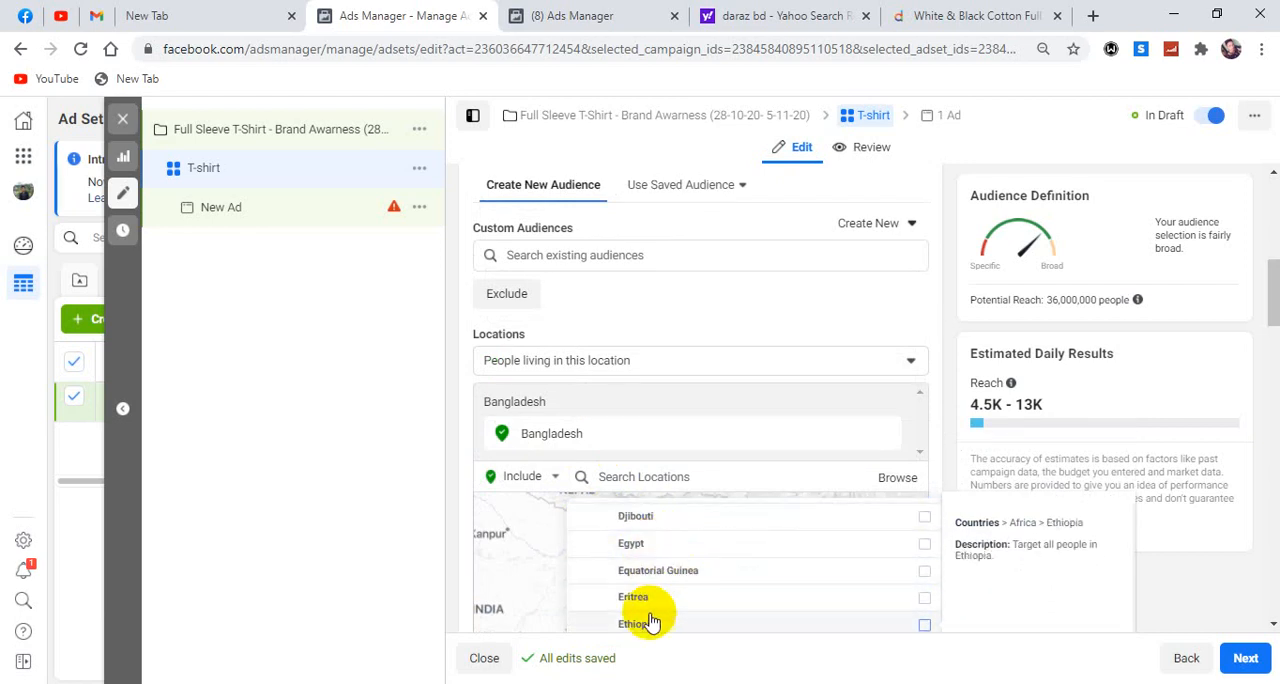
scroll(683, 607, down, 3)
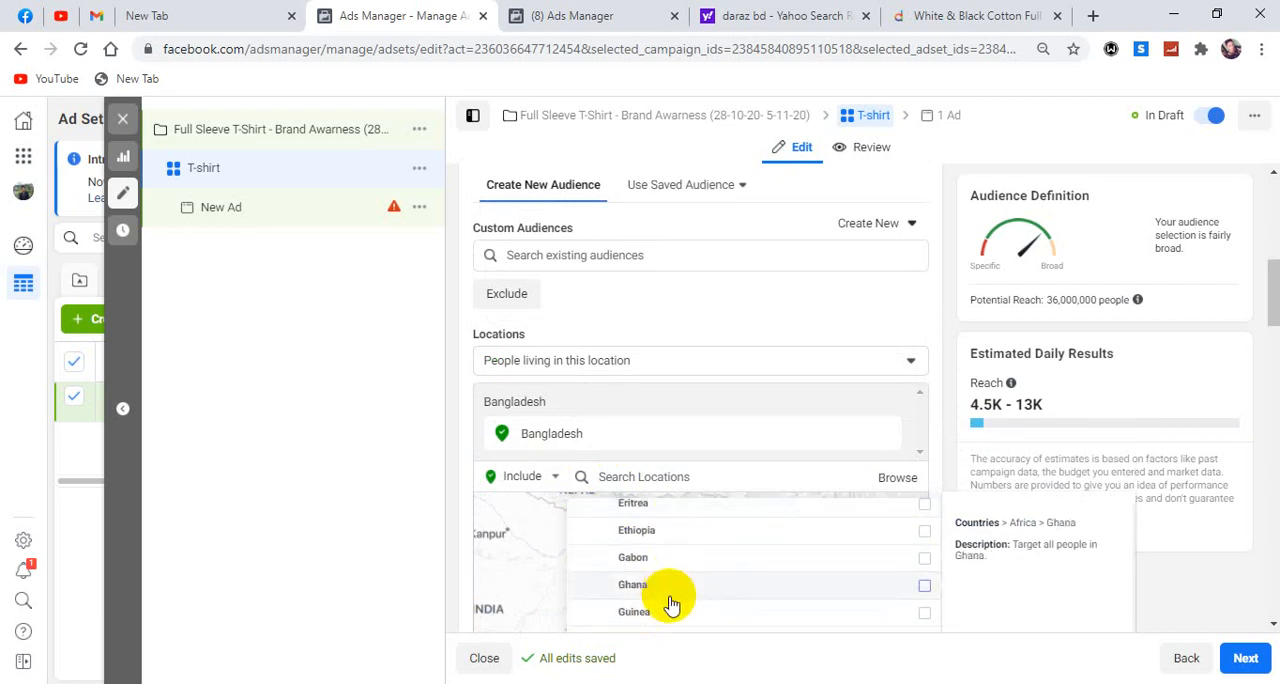
scroll(665, 620, up, 4)
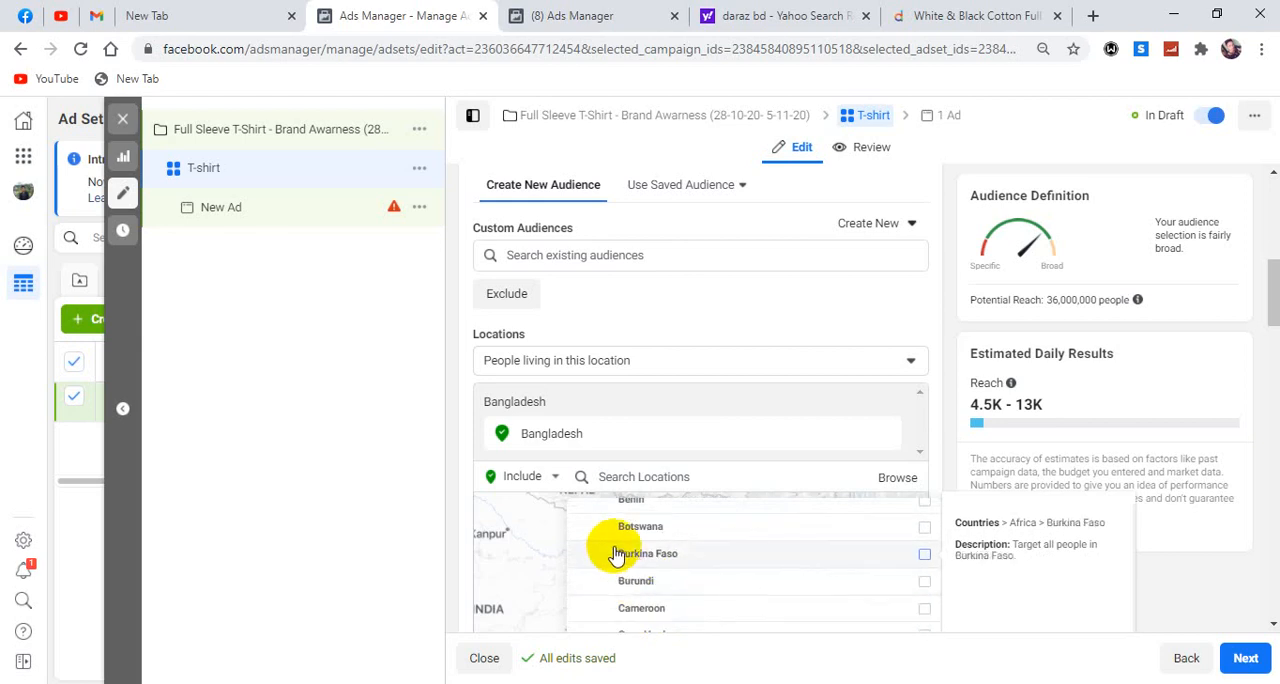
click(588, 512)
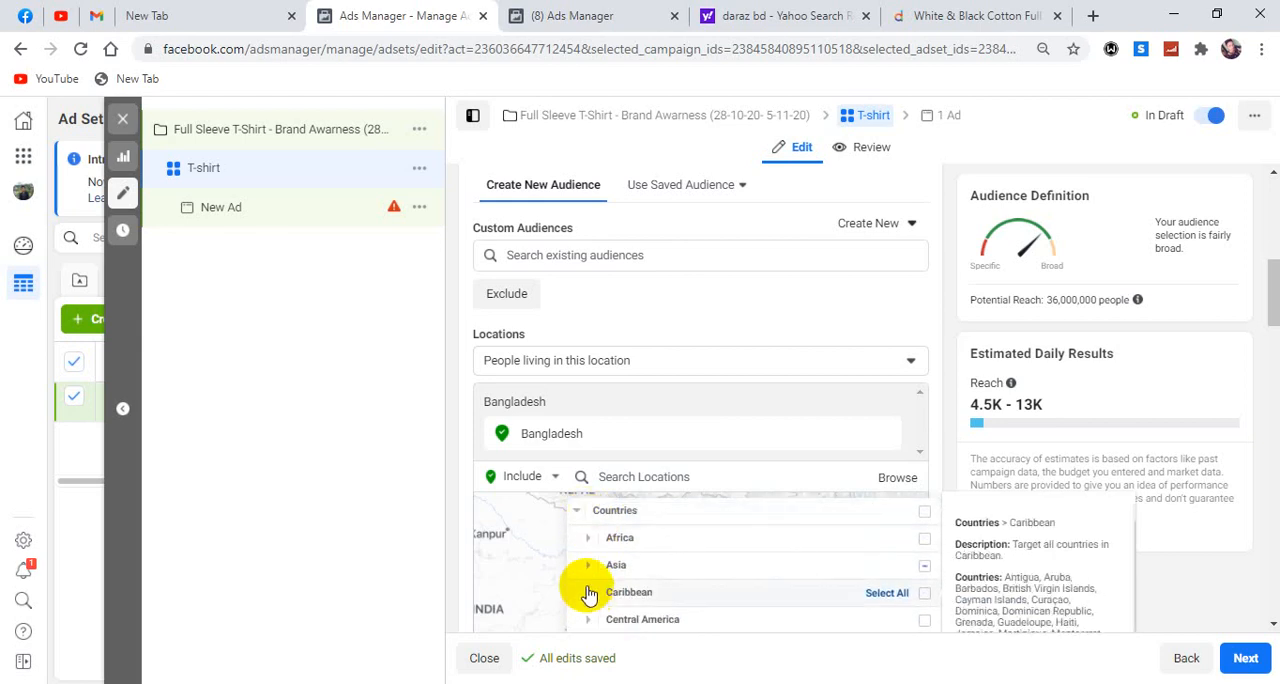
Examine the countries available for targeting under Asia.
click(589, 568)
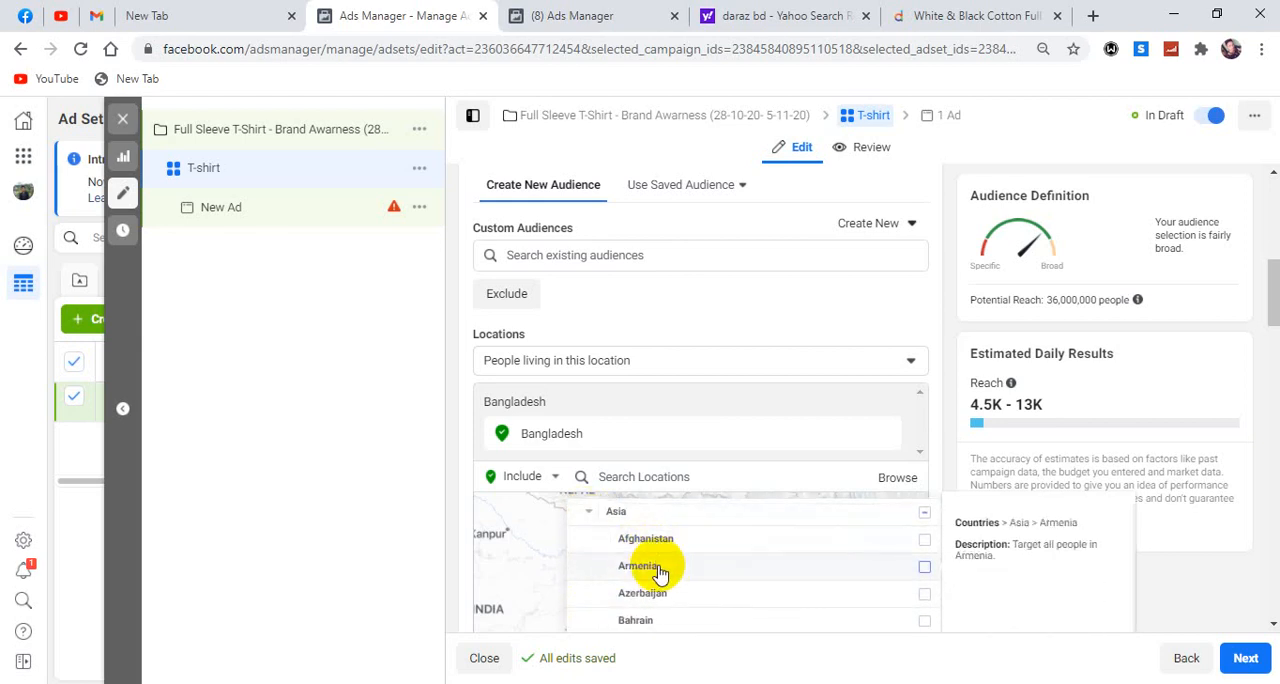
scroll(665, 595, down, 1)
scroll(655, 595, down, 3)
scroll(686, 591, down, 2)
scroll(677, 591, up, 6)
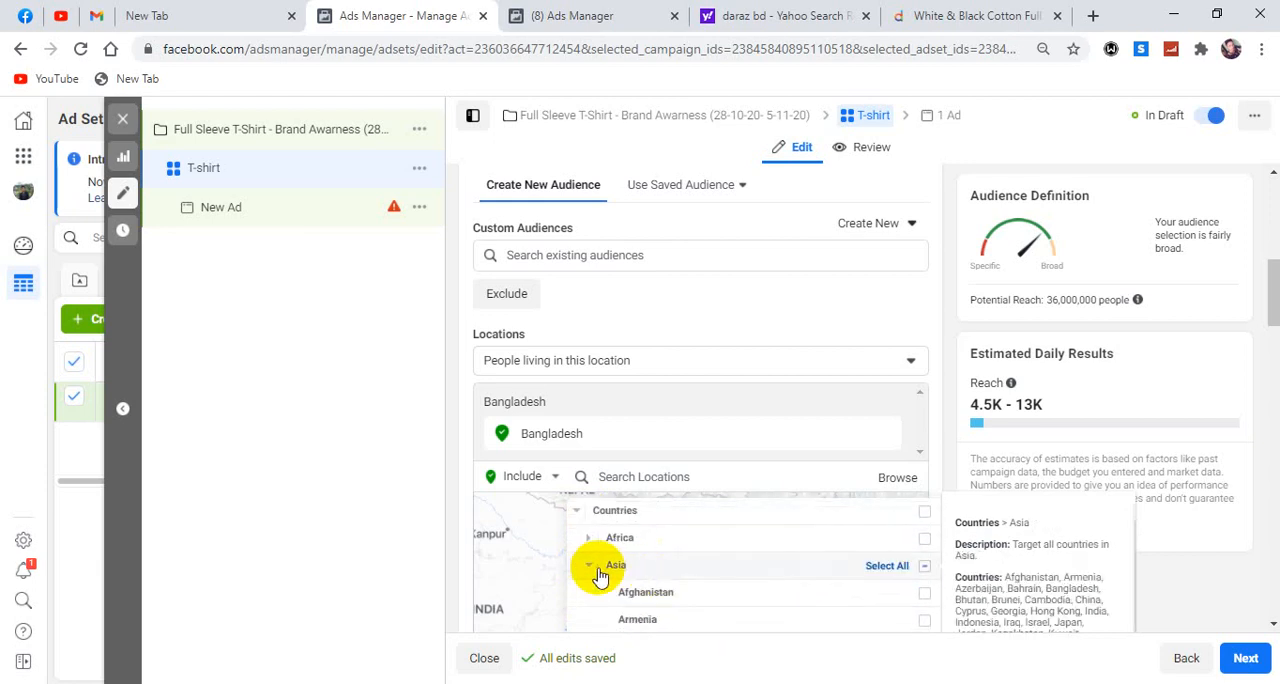
click(589, 566)
Review the remaining continents and location groups, and close the location browser.
scroll(640, 557, down, 2)
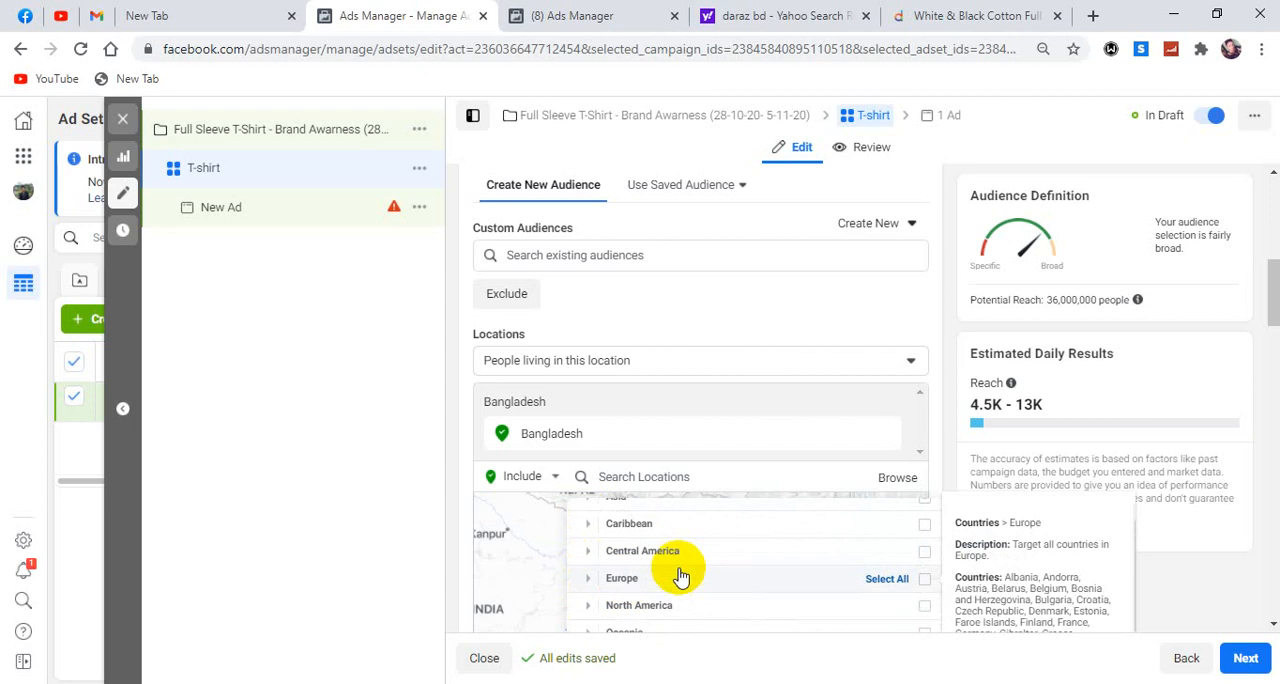
scroll(677, 571, down, 1)
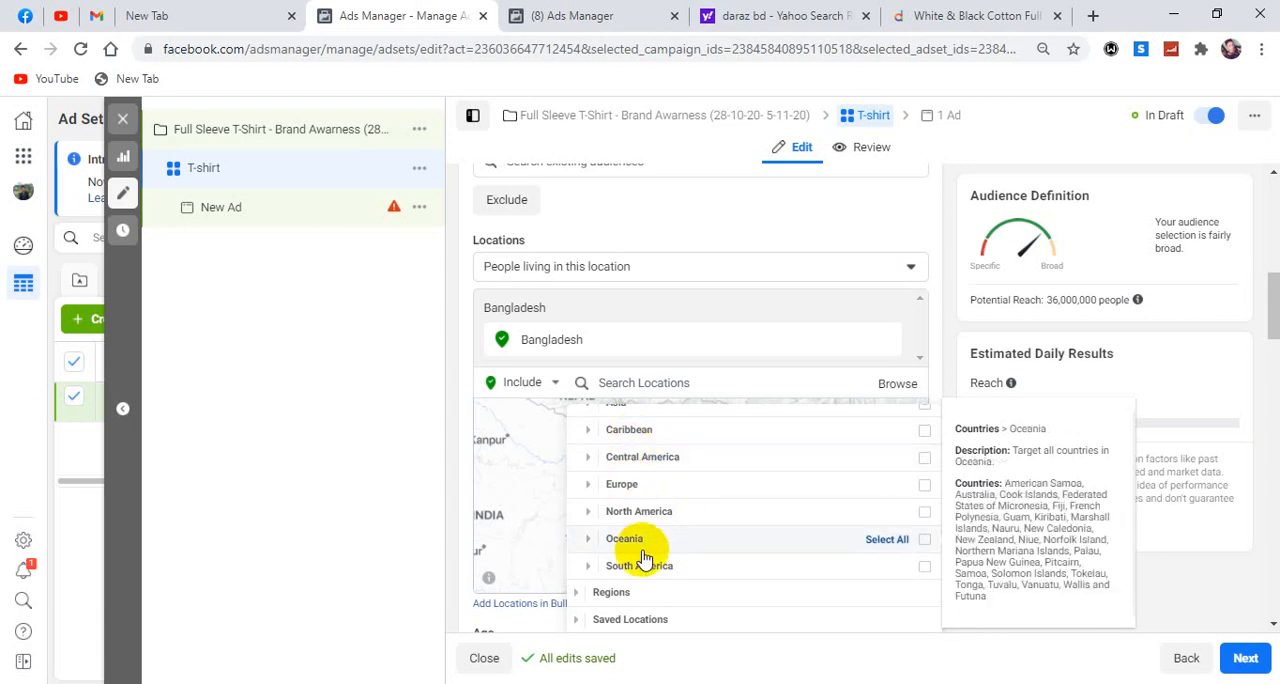
scroll(630, 510, up, 1)
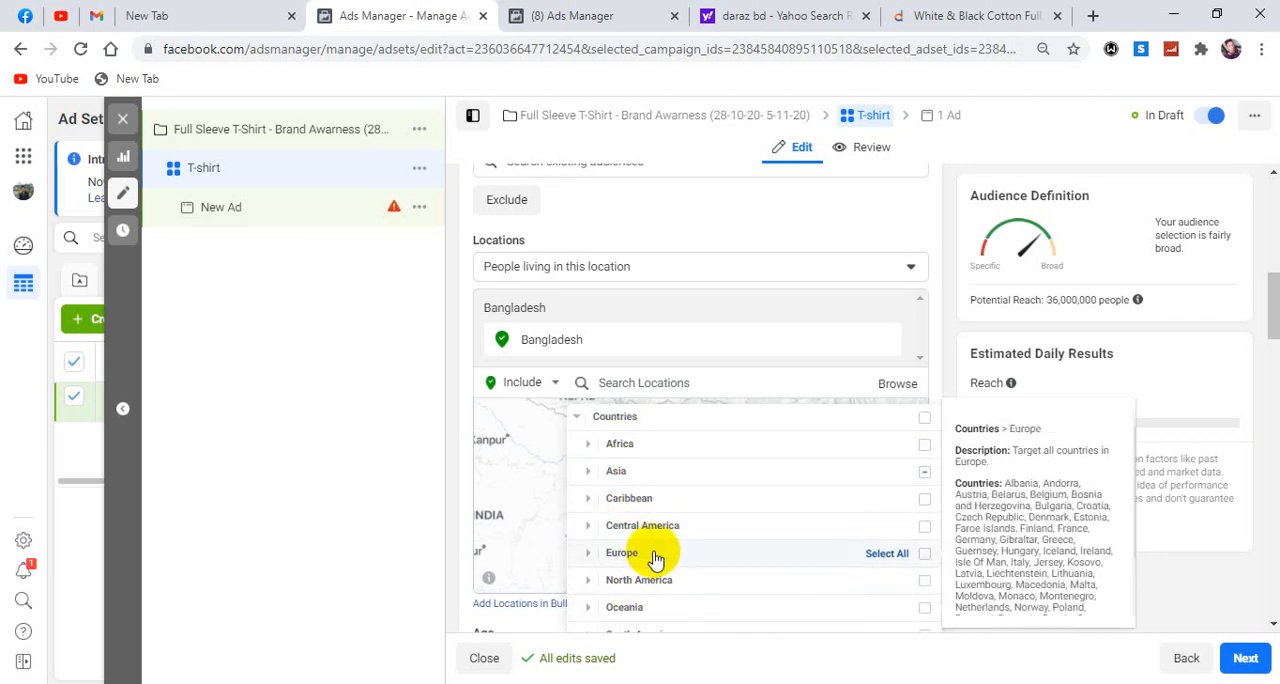
scroll(643, 526, down, 1)
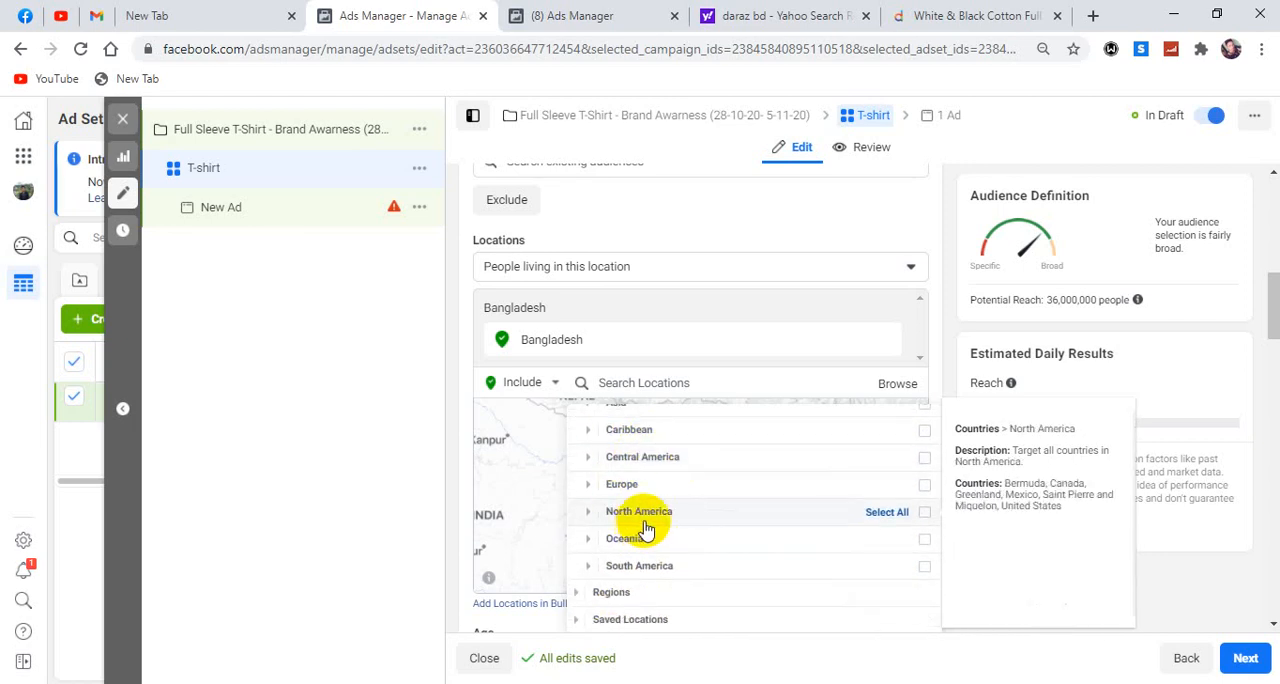
click(932, 377)
Add Canada and Germany to the ad set's included locations.
click(655, 382)
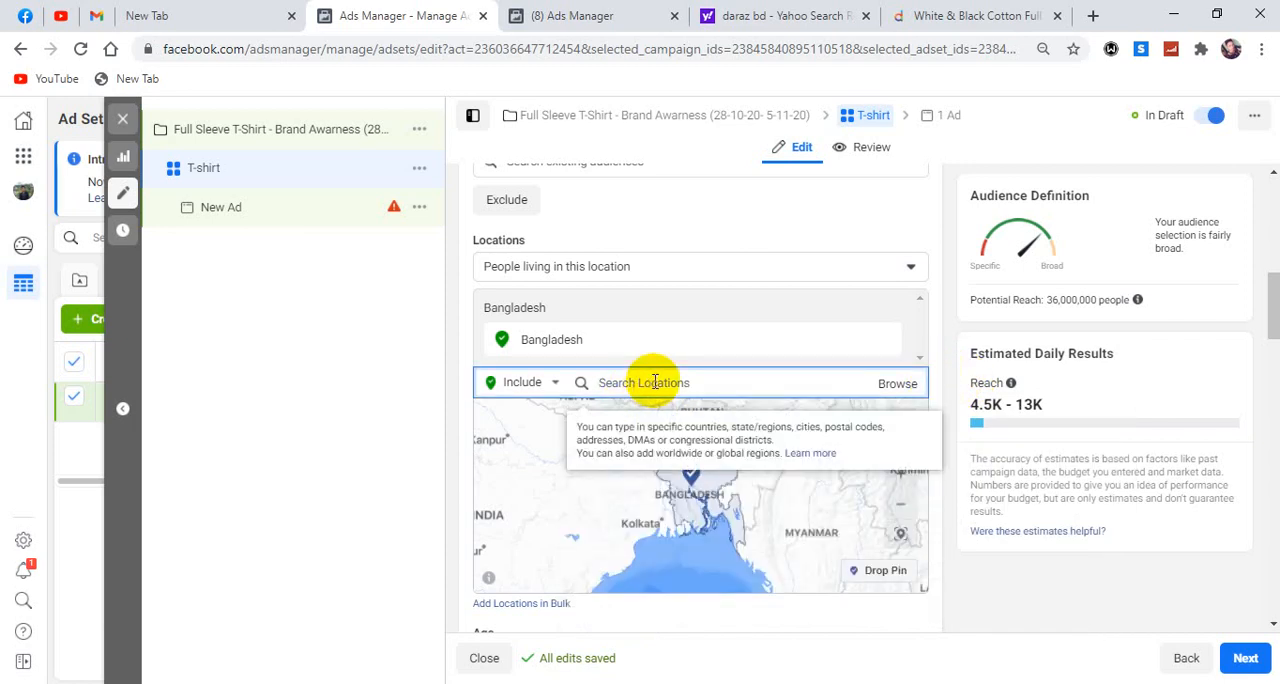
text(c)
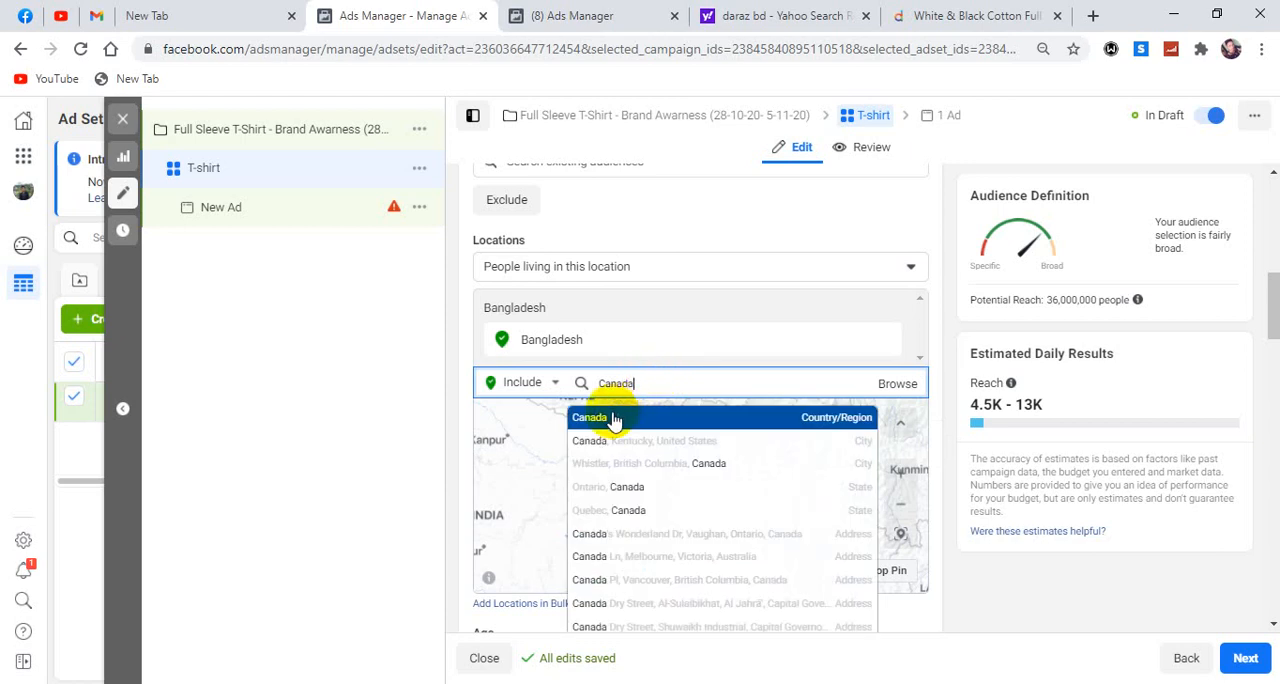
click(612, 420)
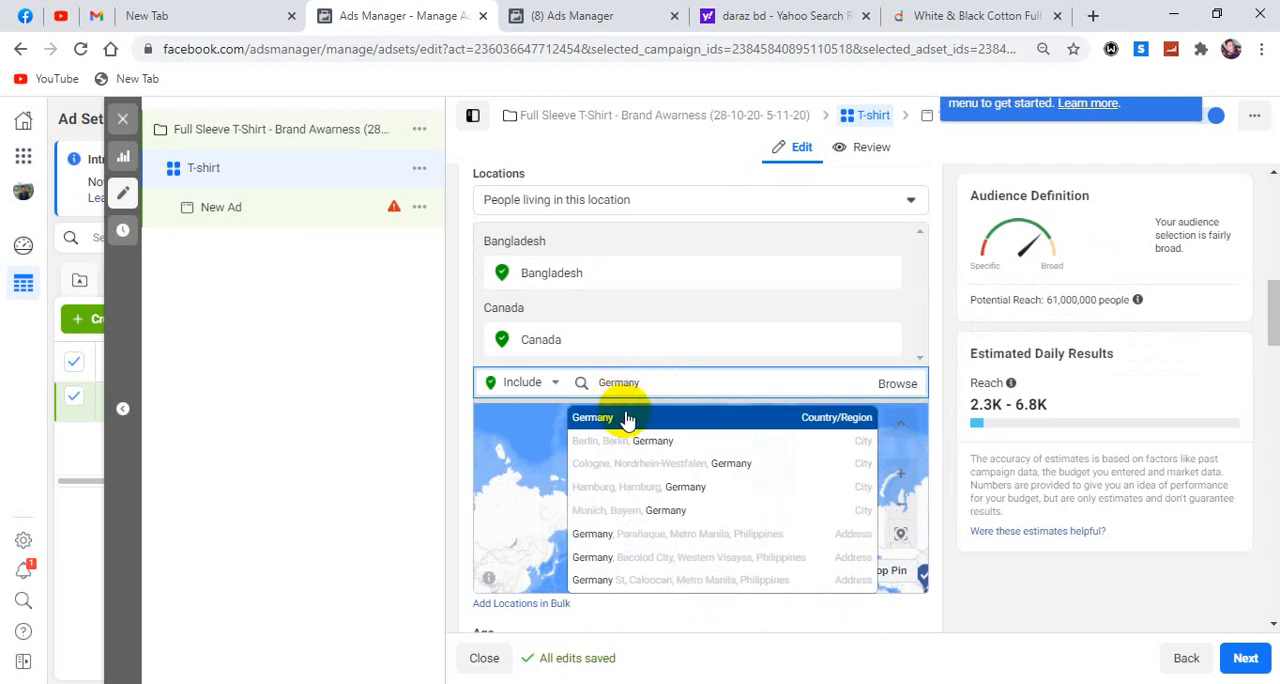
click(627, 418)
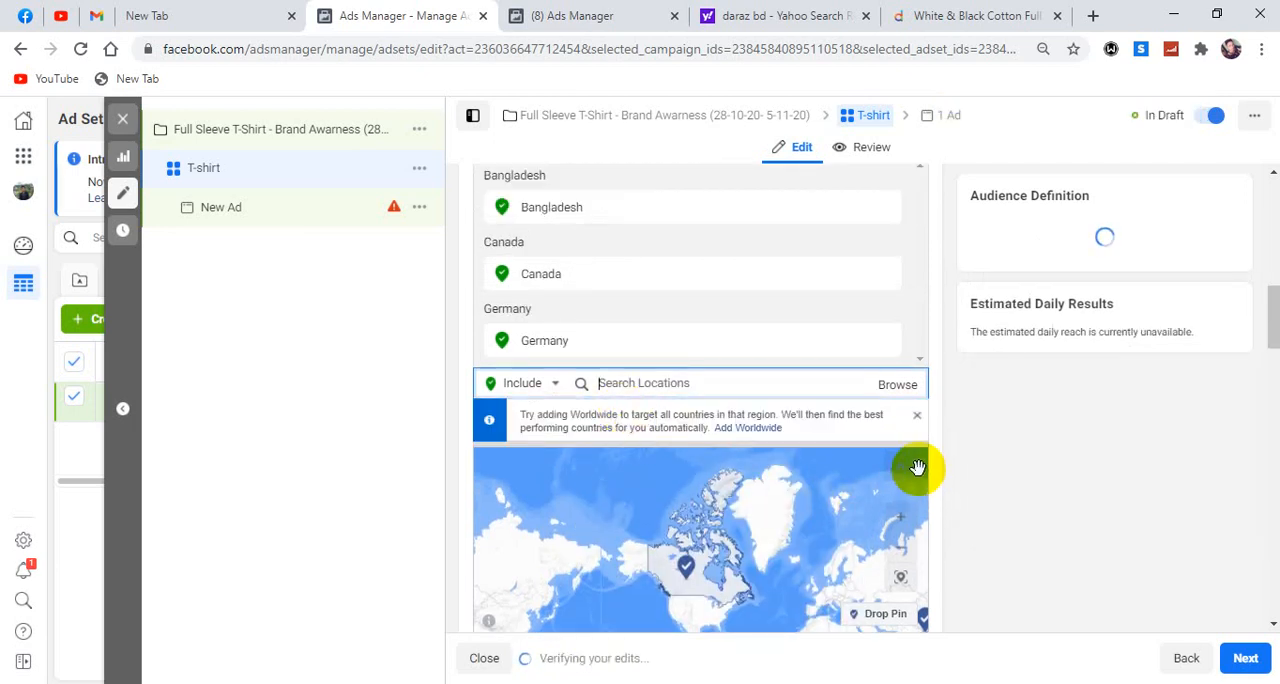
Examine the included countries on the map and the explanation of the potential reach estimate.
scroll(916, 471, down, 3)
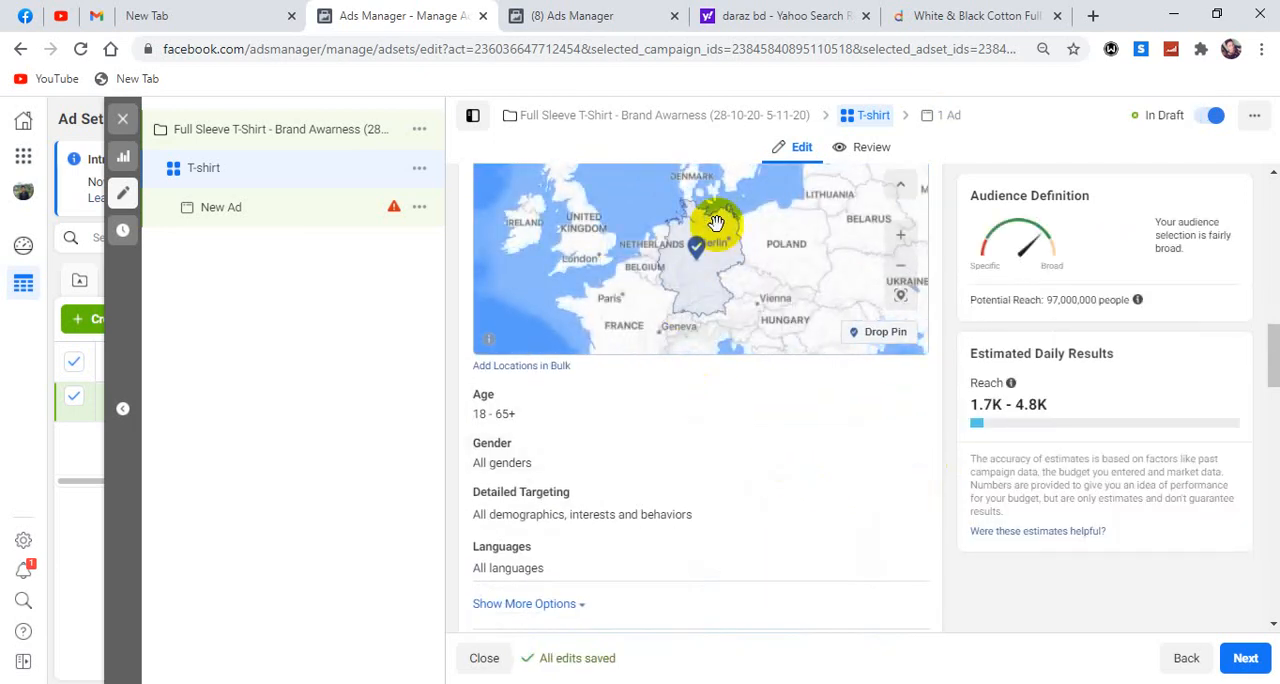
scroll(716, 224, up, 1)
scroll(733, 256, down, 2)
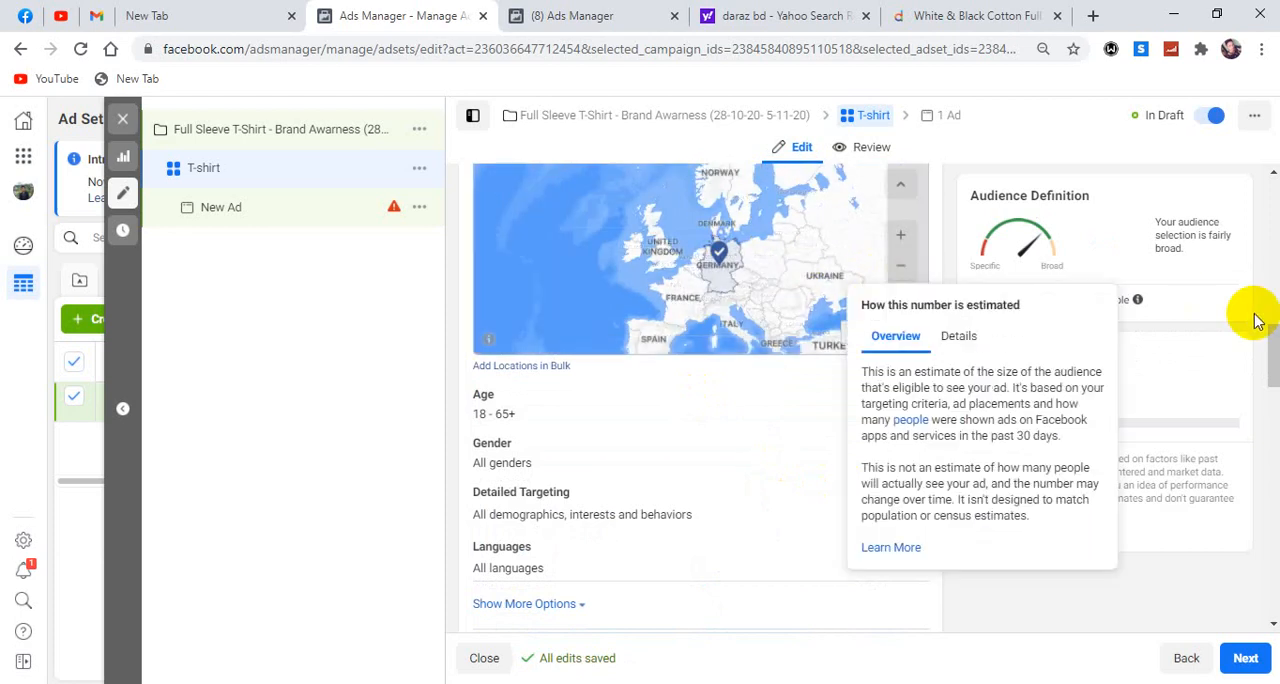
scroll(1266, 343, up, 2)
click(919, 443)
click(912, 443)
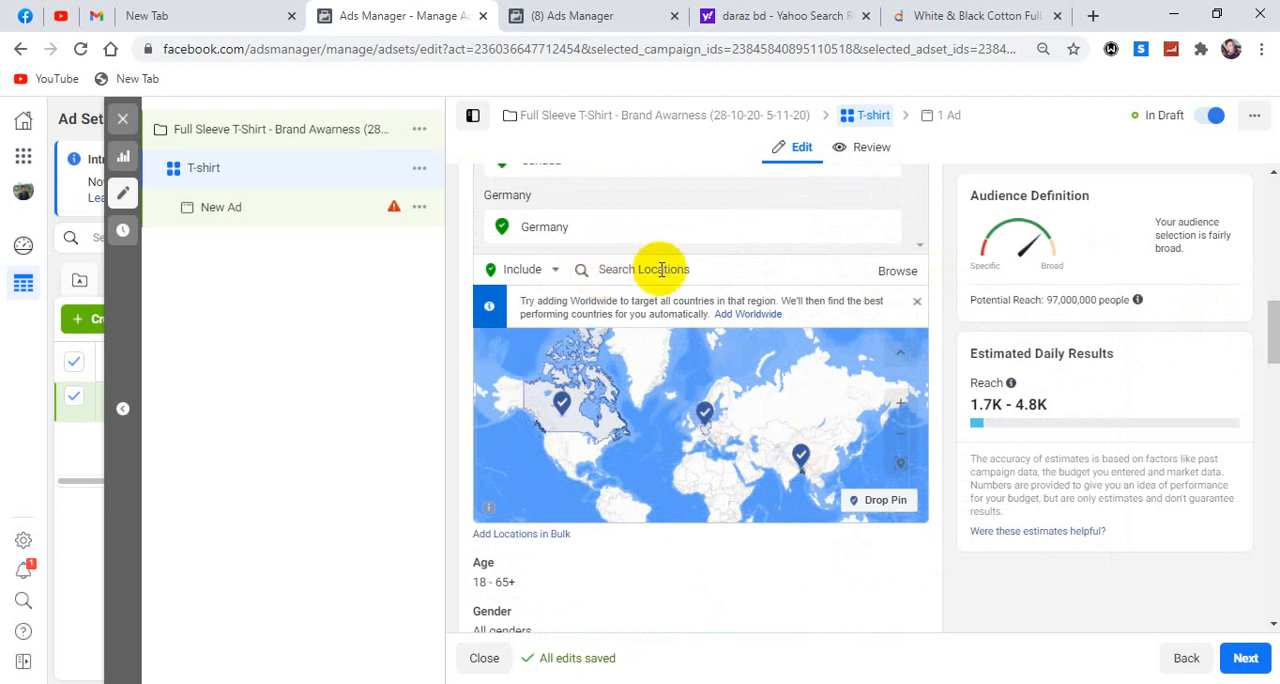
scroll(661, 270, up, 1)
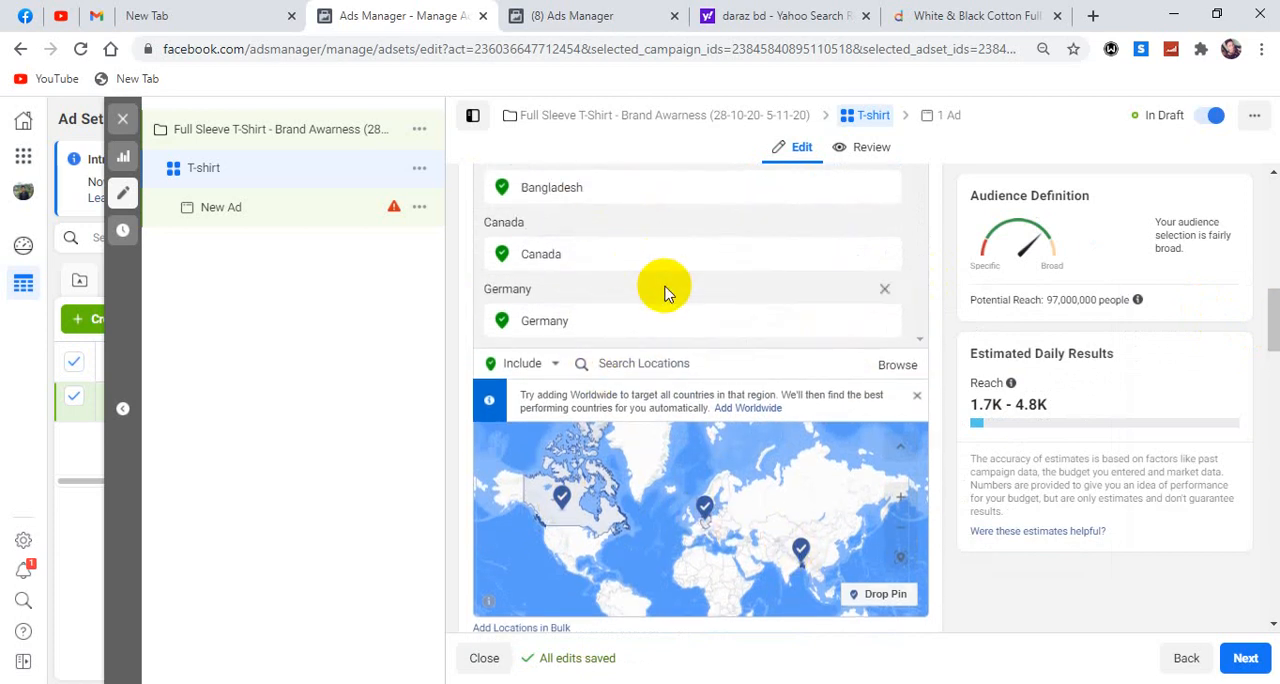
Search the audience locations for Khulna and review the matching places.
click(684, 365)
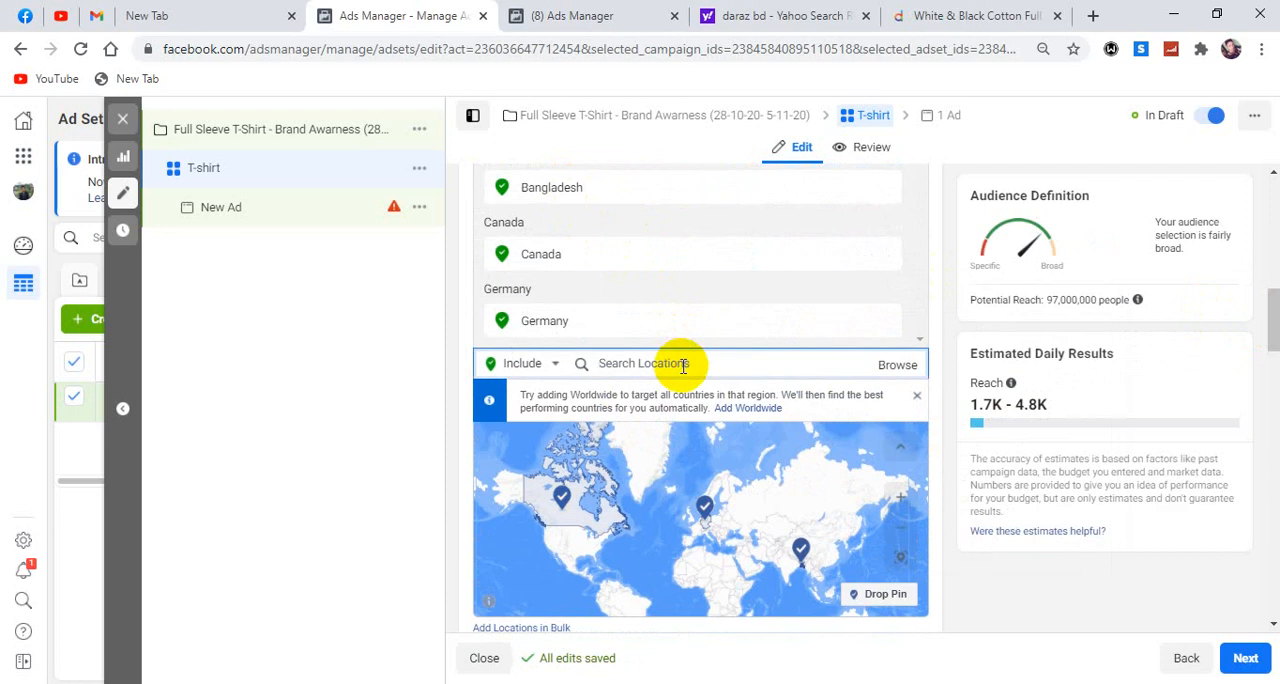
text(D)
key(BackSpace)
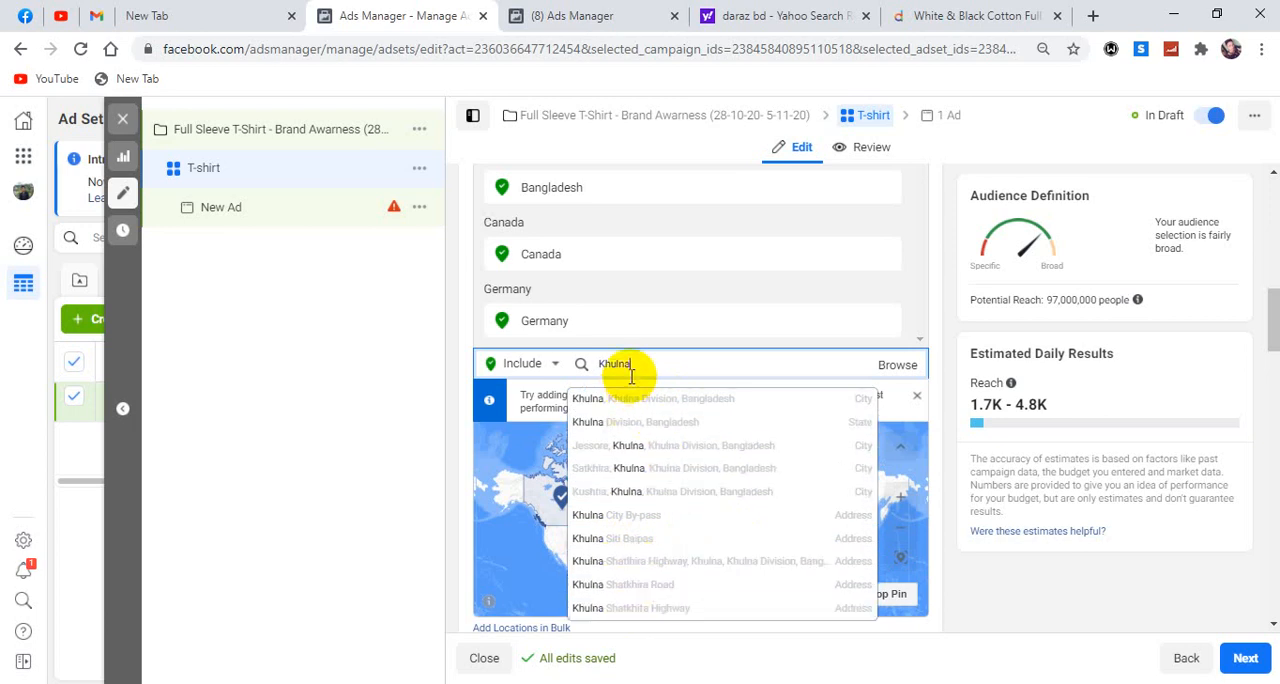
Add United States to the included locations, and look up Newyork, usa in the location search without selecting a place.
double_click(608, 364)
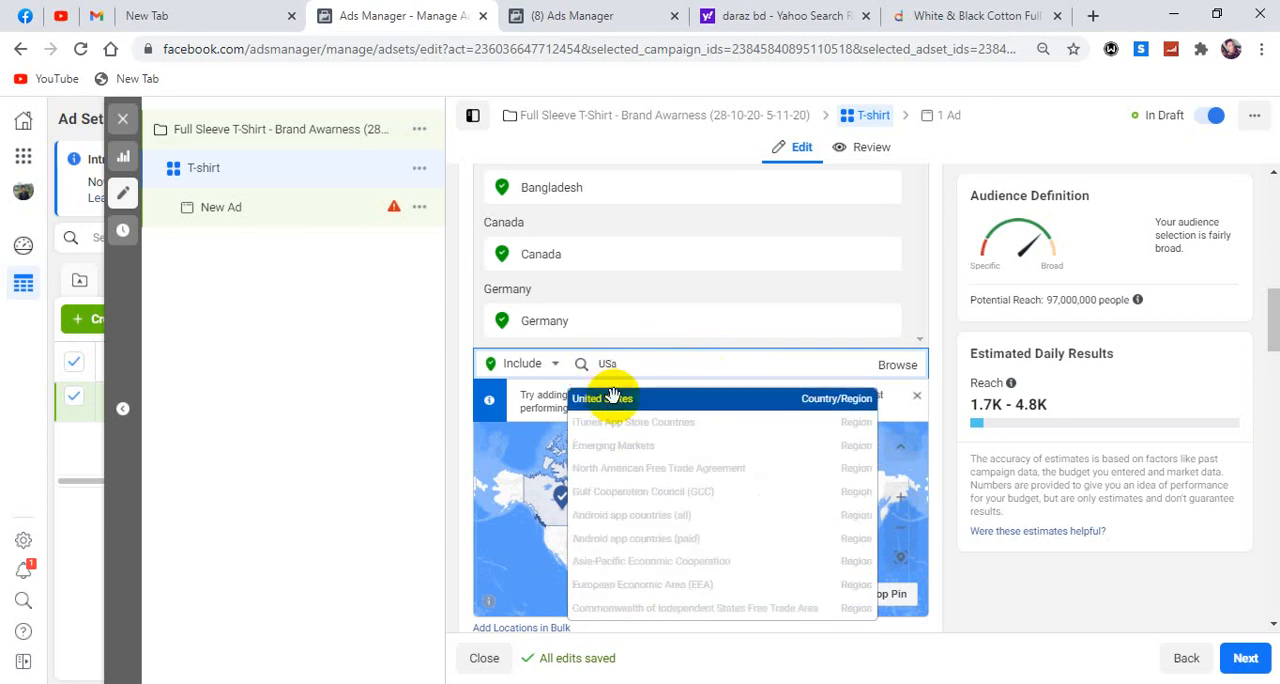
click(612, 397)
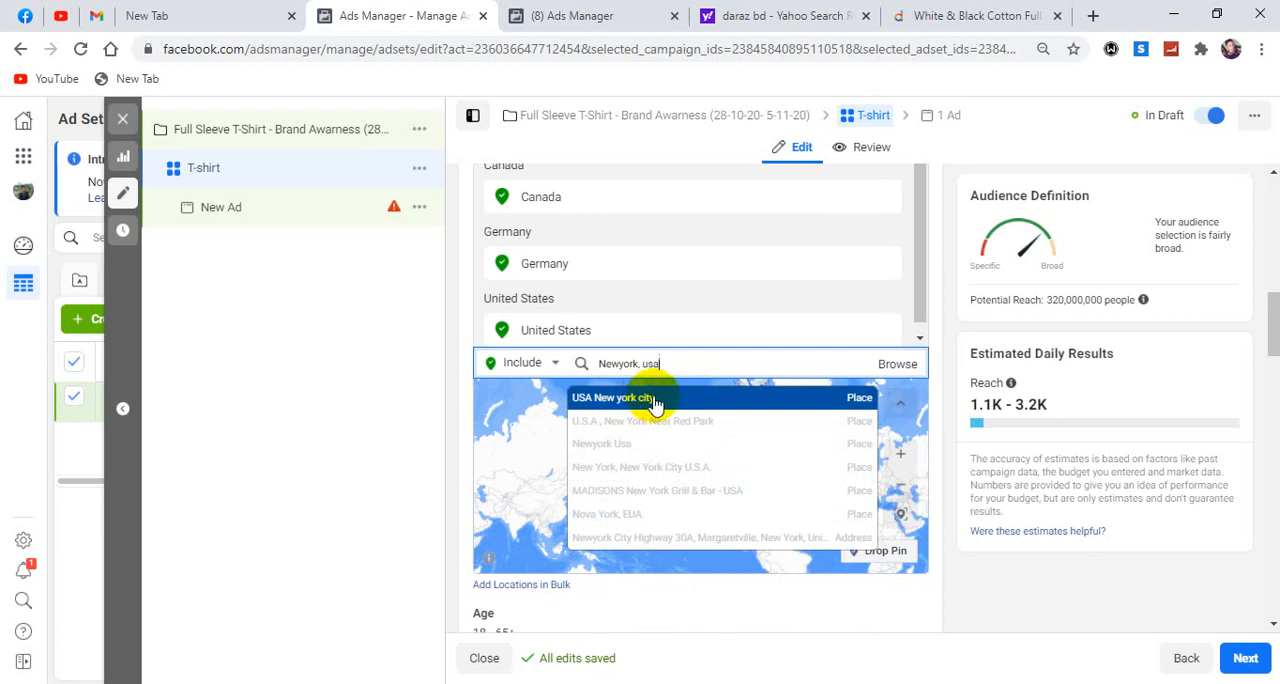
triple_click(585, 363)
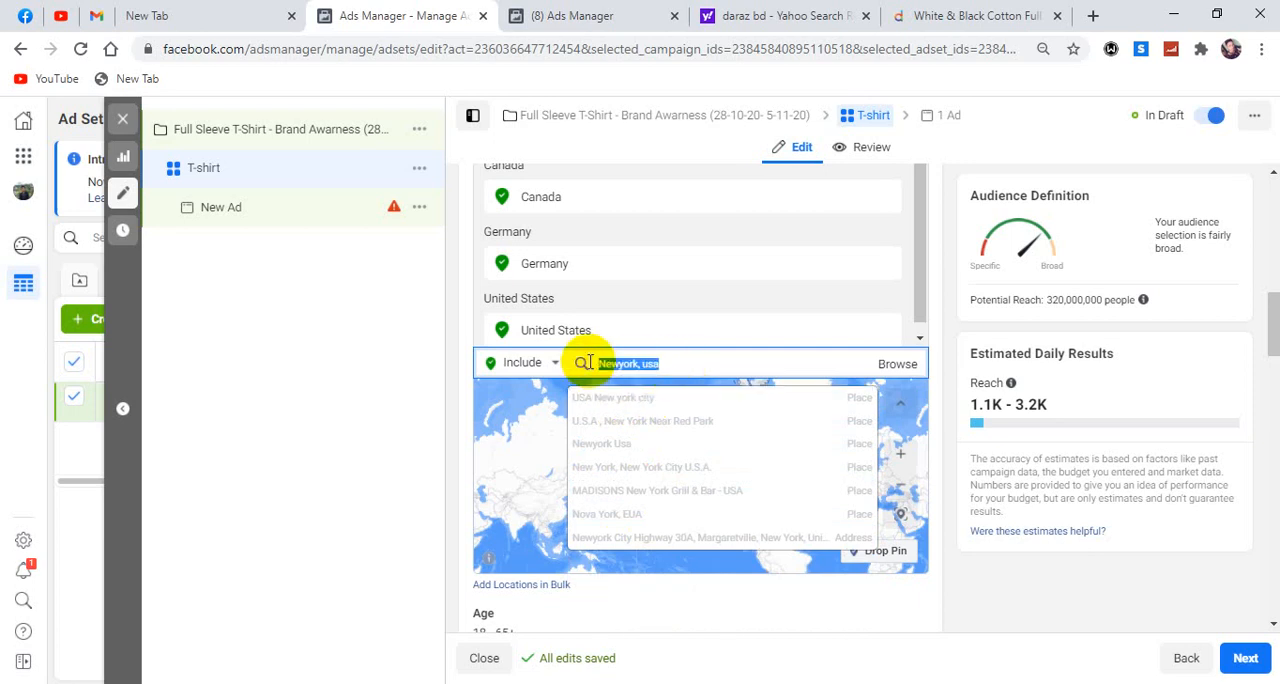
key(BackSpace)
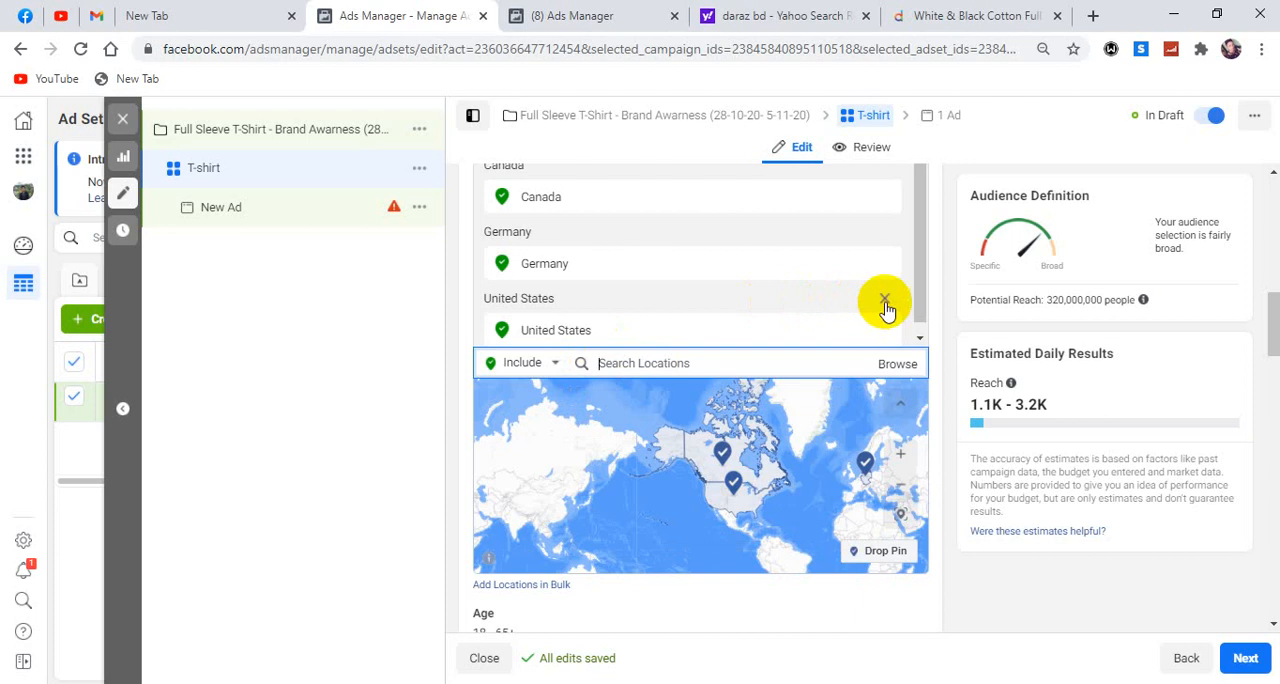
Remove United States, Germany and Canada from the ad set's included locations.
click(886, 326)
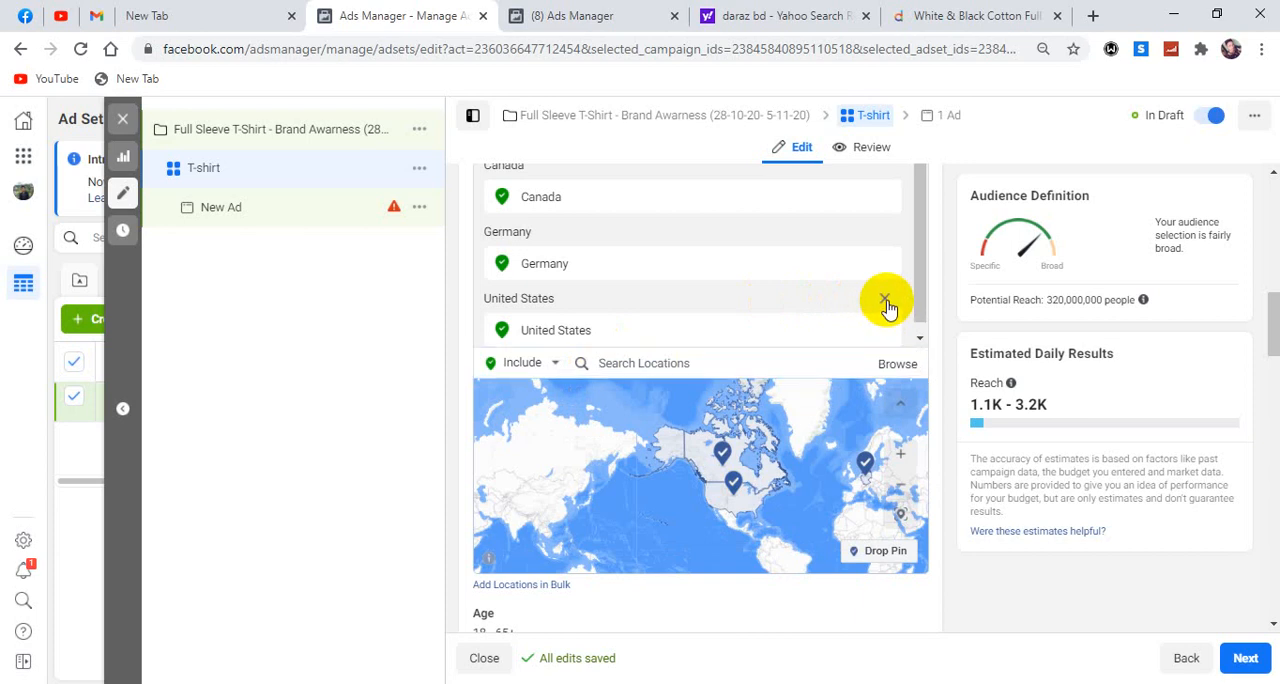
click(886, 268)
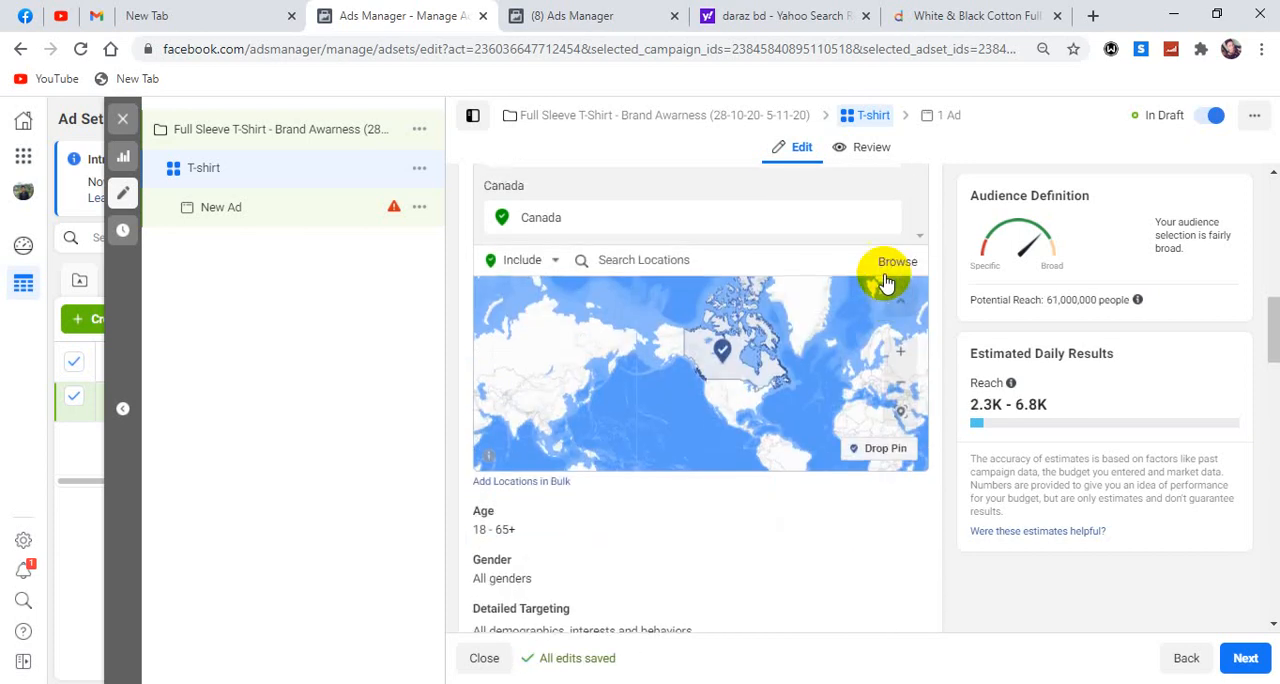
click(887, 294)
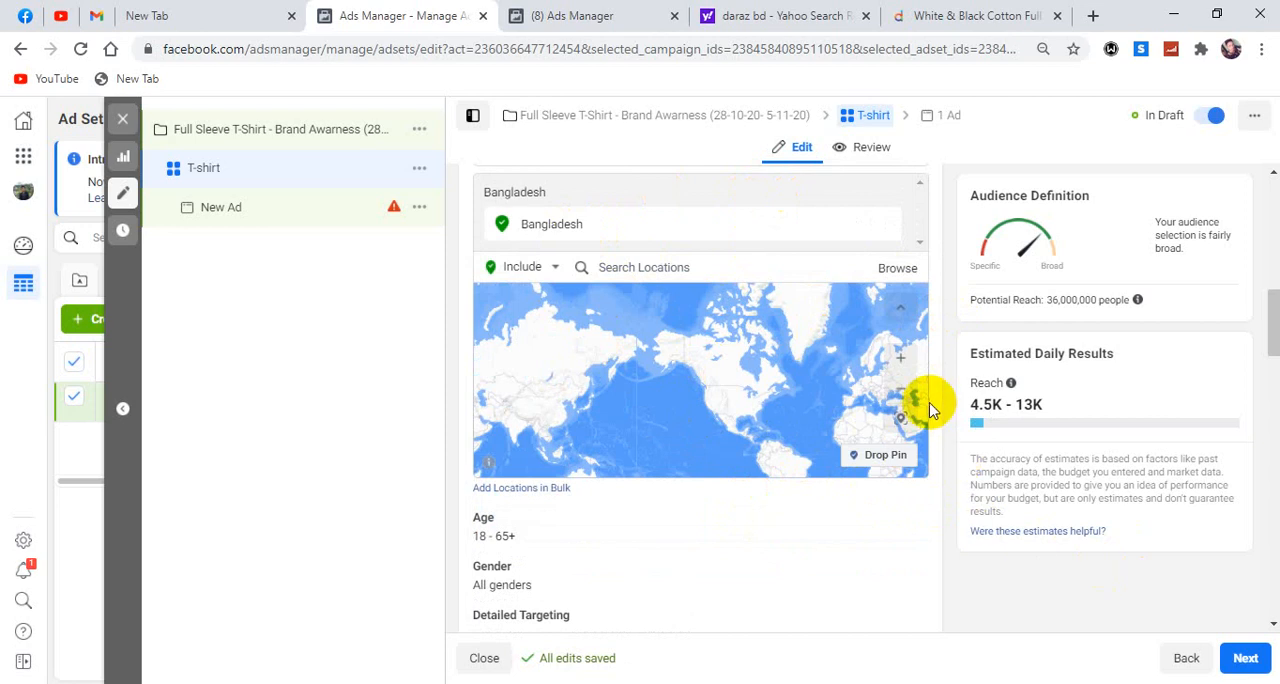
Examine the included area of Bangladesh and its surroundings on the audience location map.
scroll(928, 410, down, 2)
scroll(797, 314, up, 2)
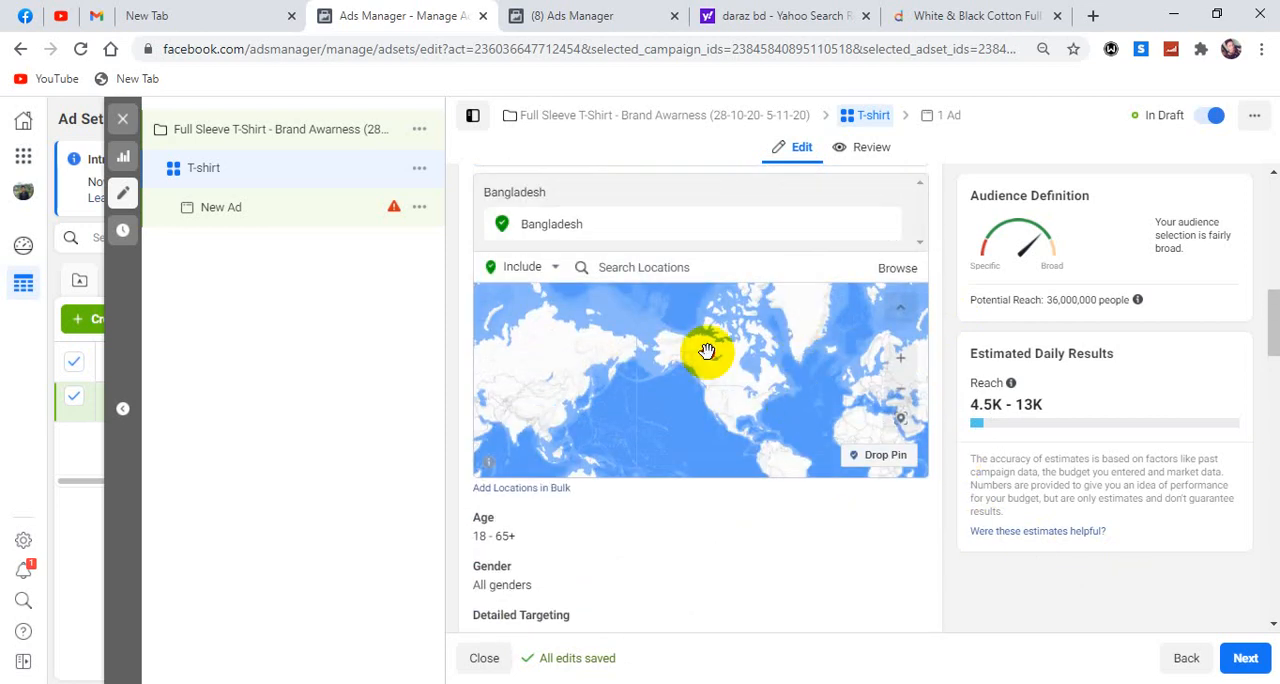
drag(757, 380, 624, 311)
scroll(766, 420, up, 2)
drag(751, 420, 610, 434)
drag(797, 388, 653, 415)
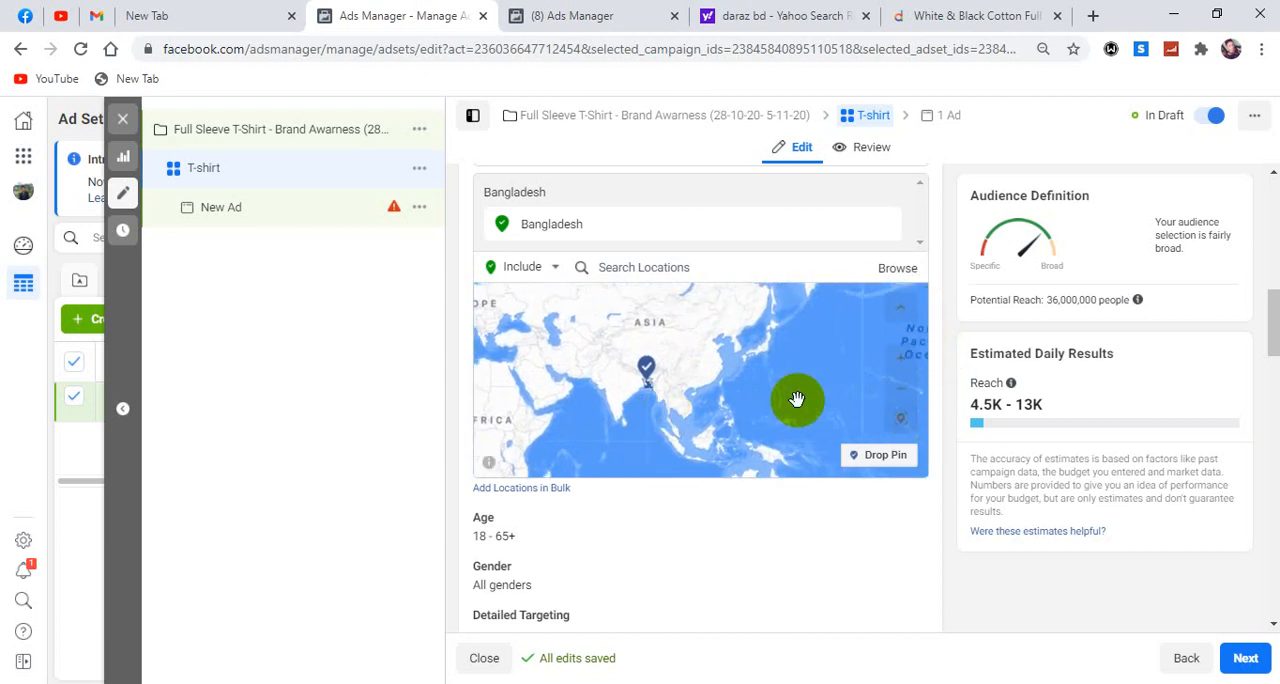
scroll(736, 394, up, 2)
drag(620, 388, 817, 386)
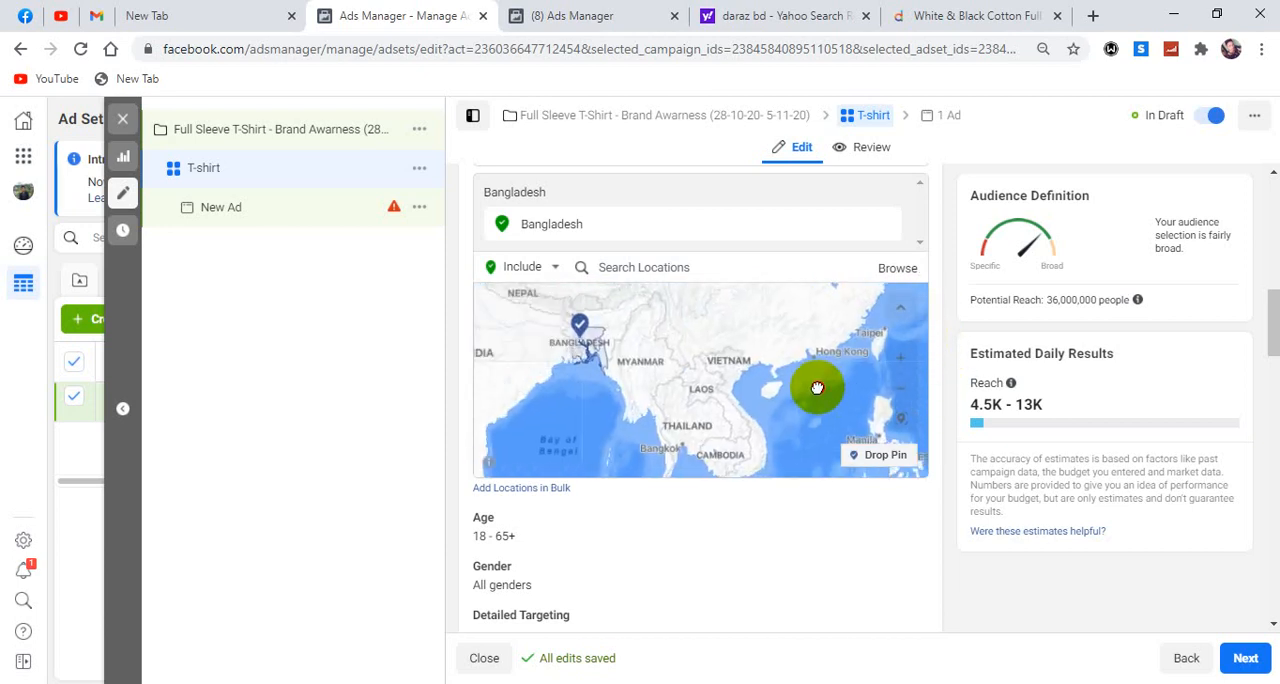
scroll(715, 401, up, 2)
drag(551, 363, 853, 448)
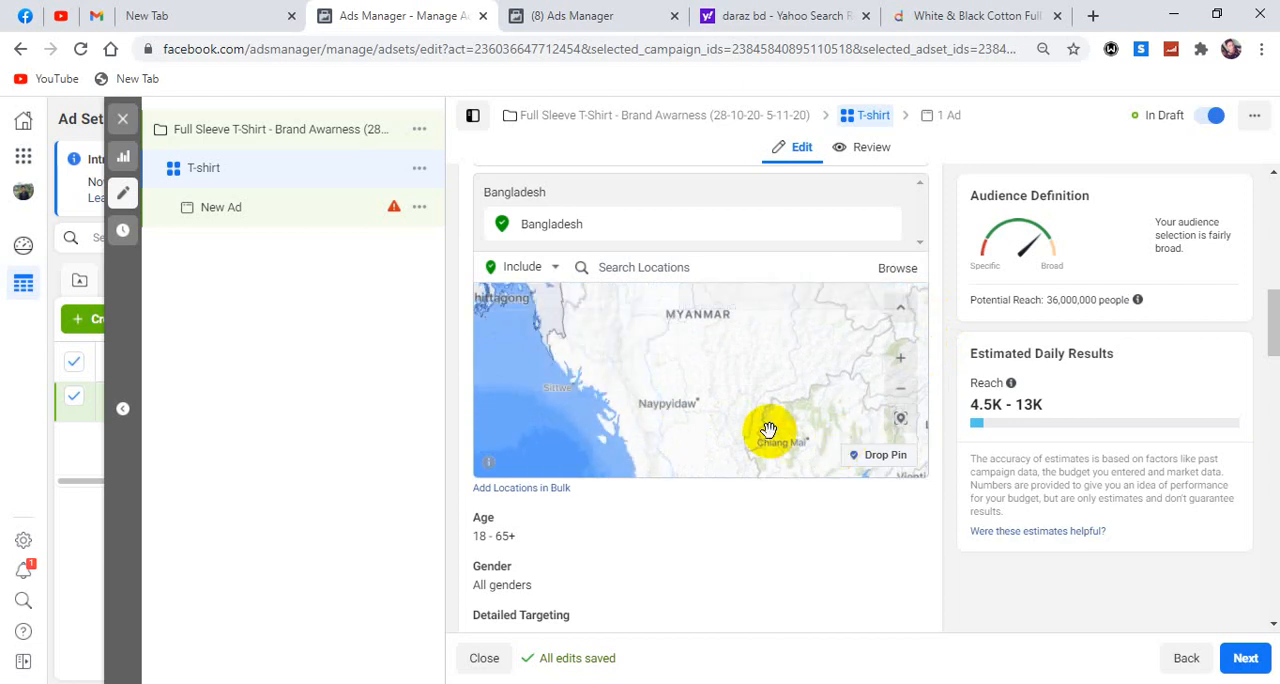
scroll(769, 429, up, 2)
drag(560, 364, 977, 460)
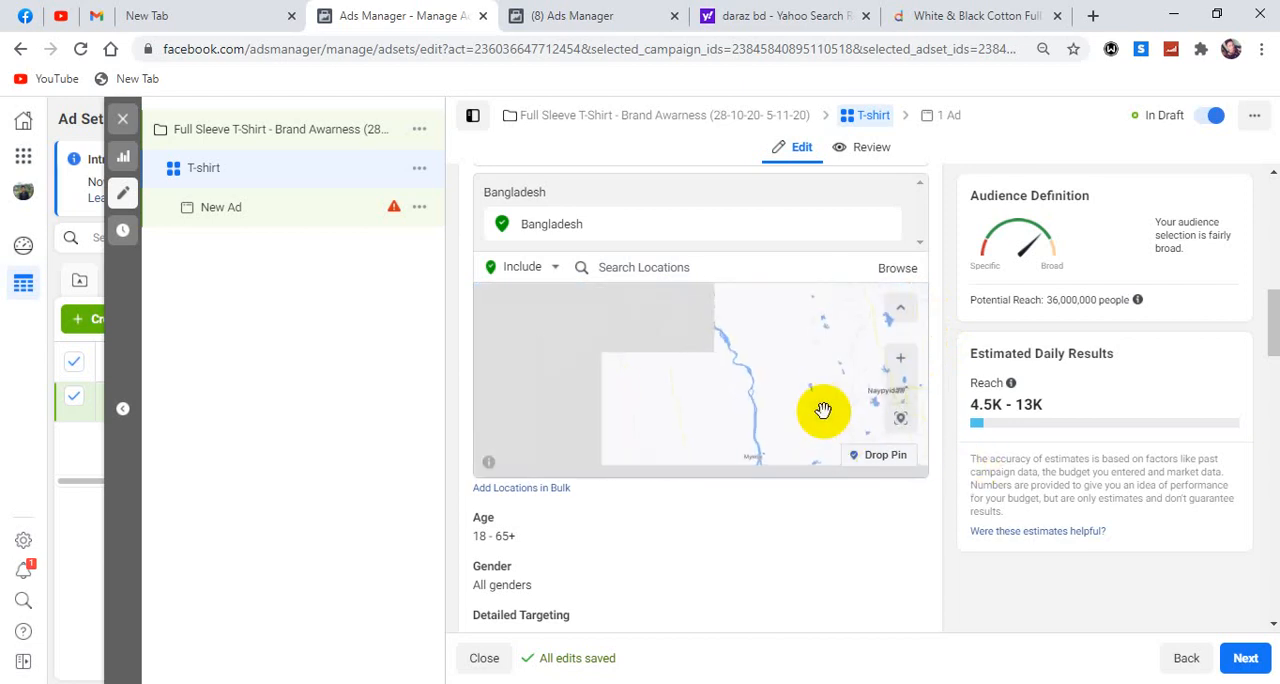
scroll(812, 410, down, 3)
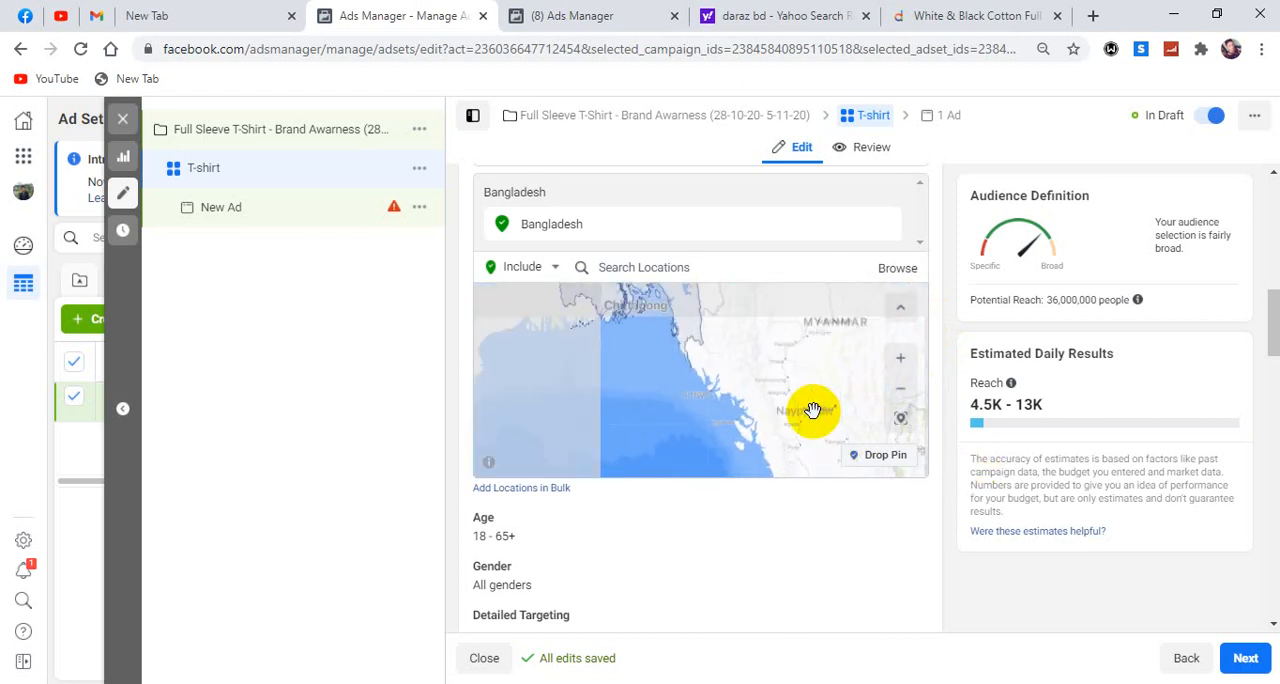
scroll(809, 409, down, 3)
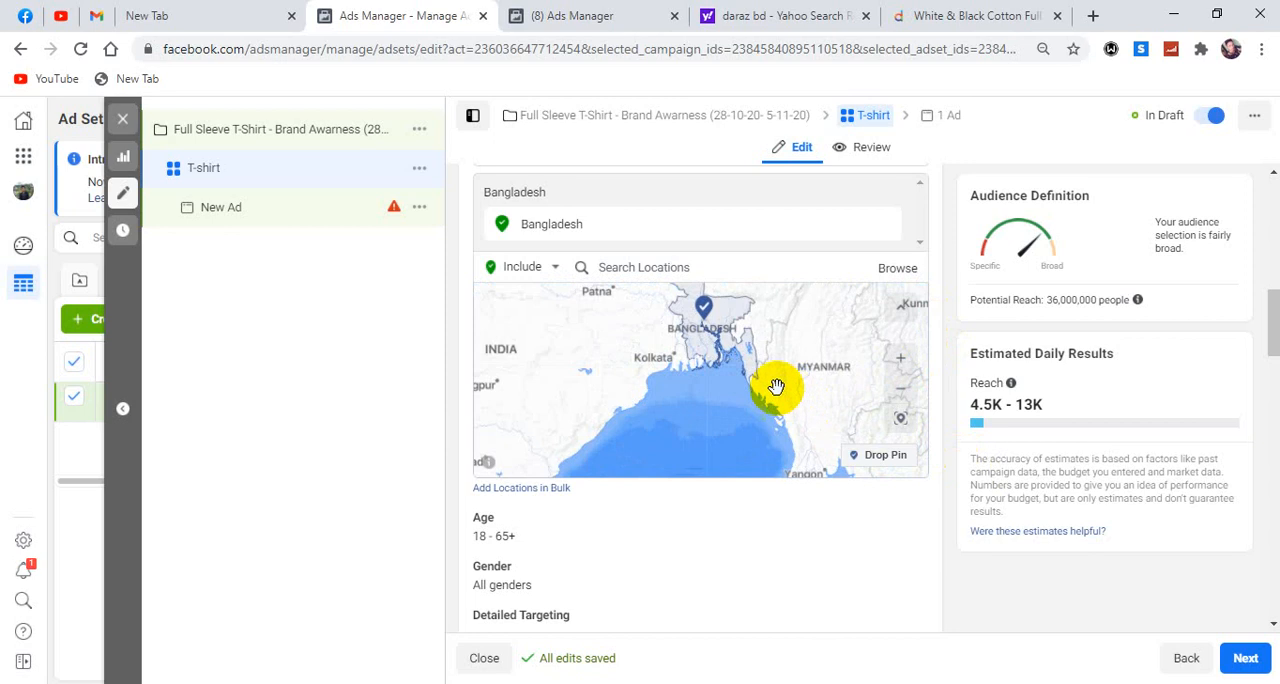
drag(771, 386, 772, 453)
scroll(772, 453, up, 3)
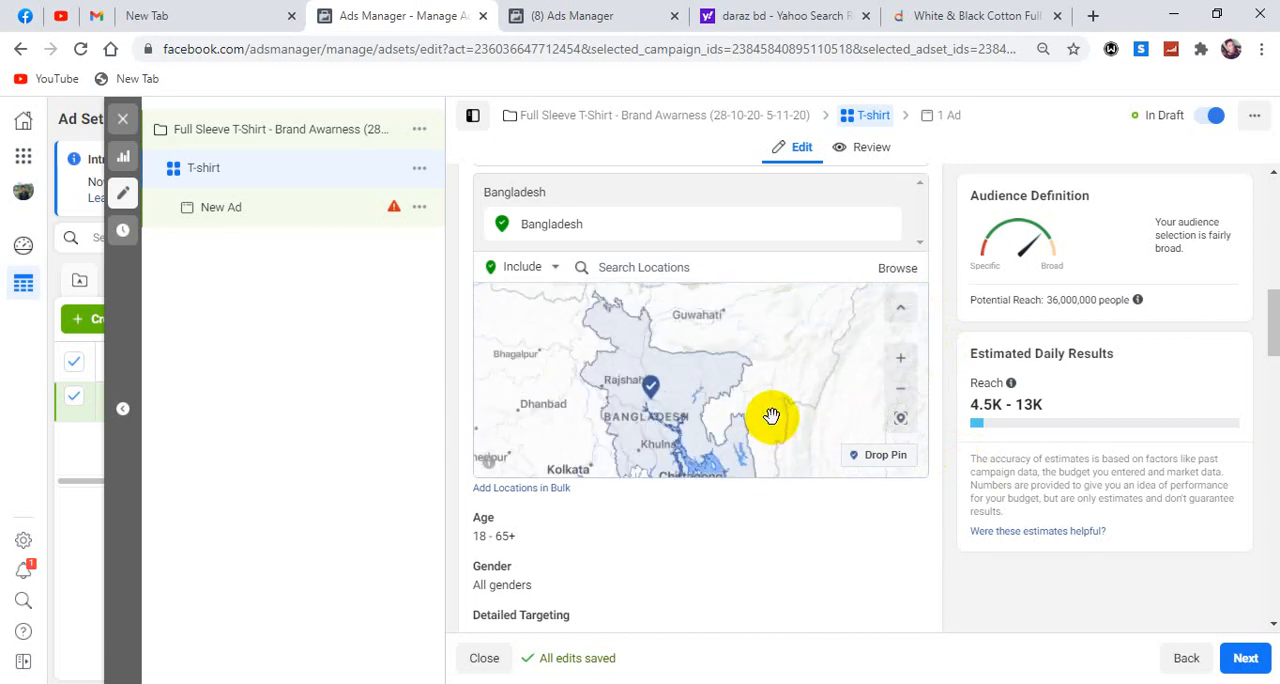
mouse_move(716, 402)
mouse_down()
mouse_move(723, 360)
mouse_move(725, 385)
mouse_up()
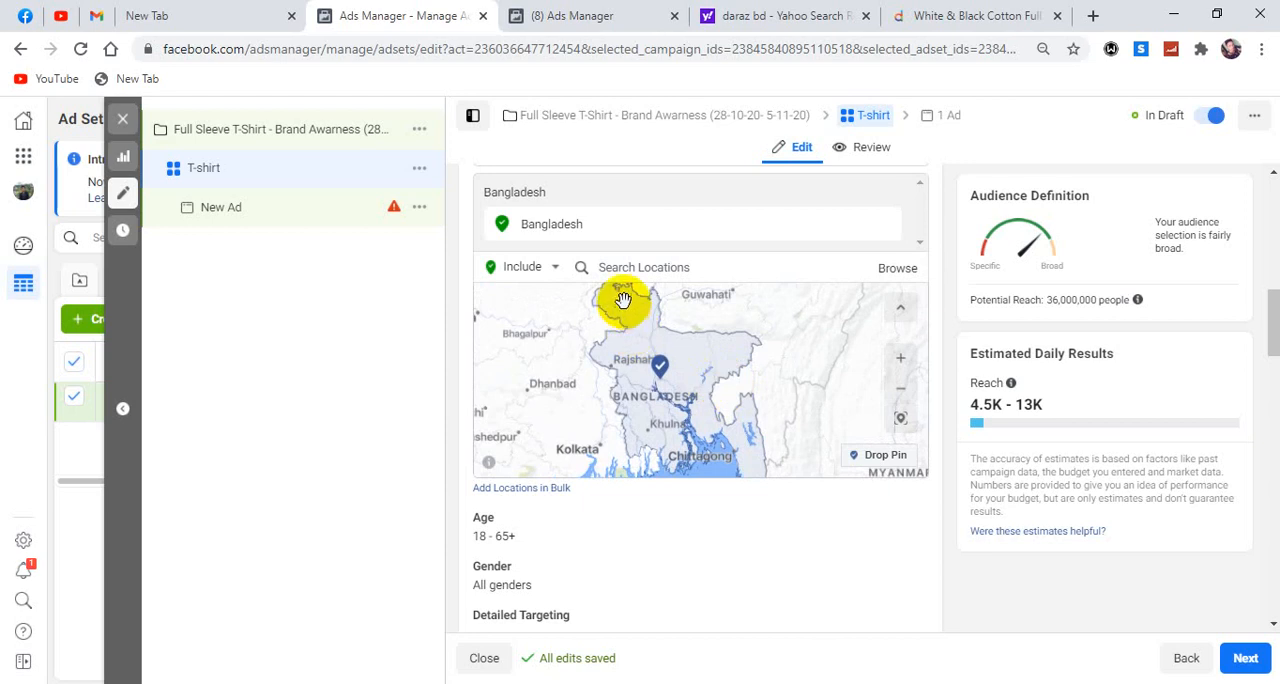
Switch the location targeting to Exclude and exclude the city Dhaka, Dhaka Division, Bangladesh.
click(553, 267)
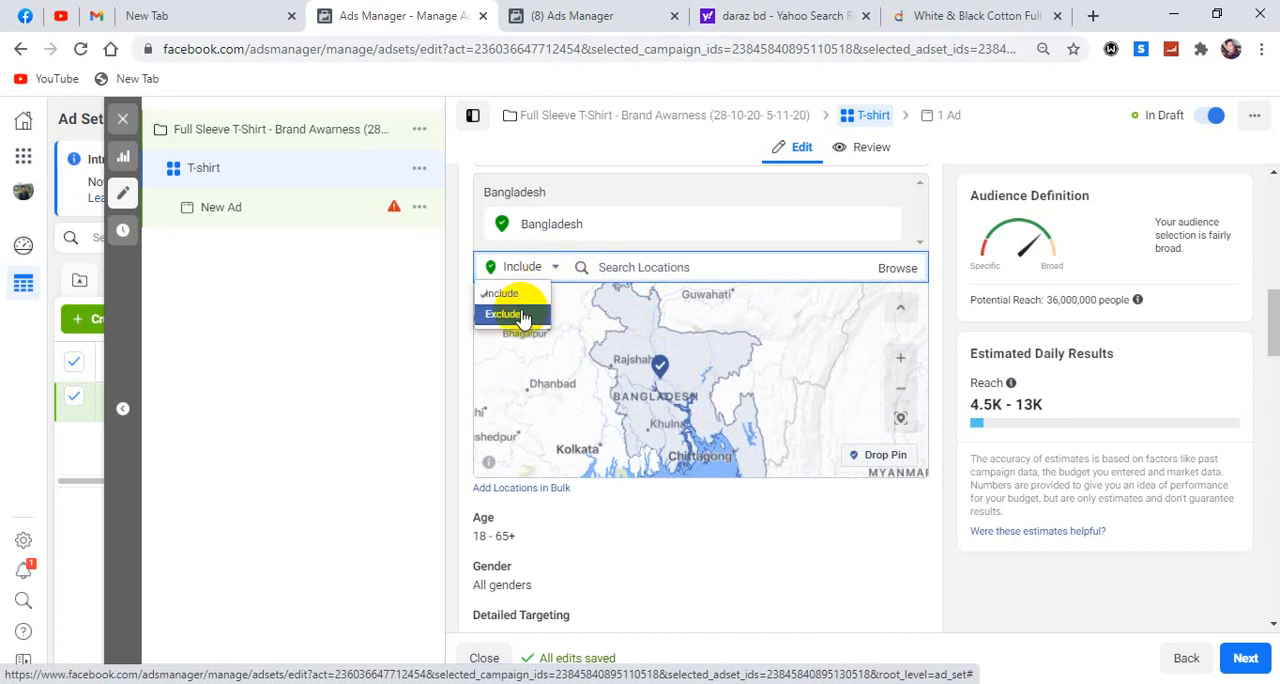
click(522, 316)
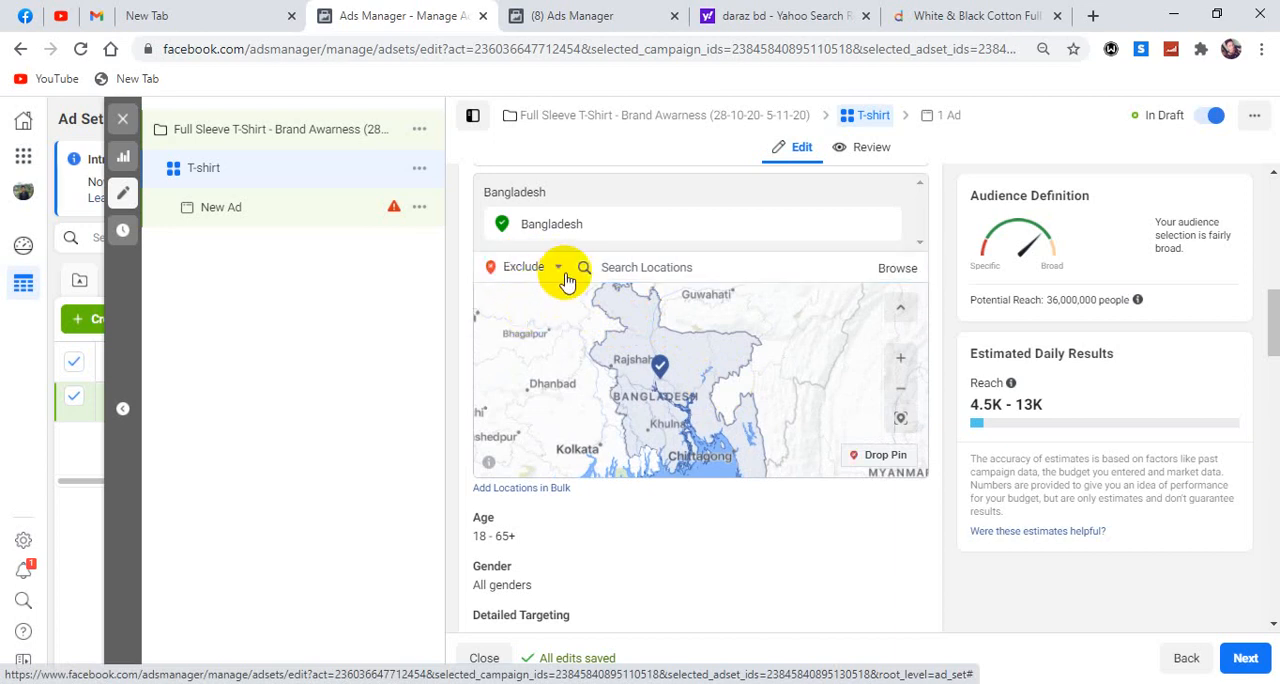
click(652, 267)
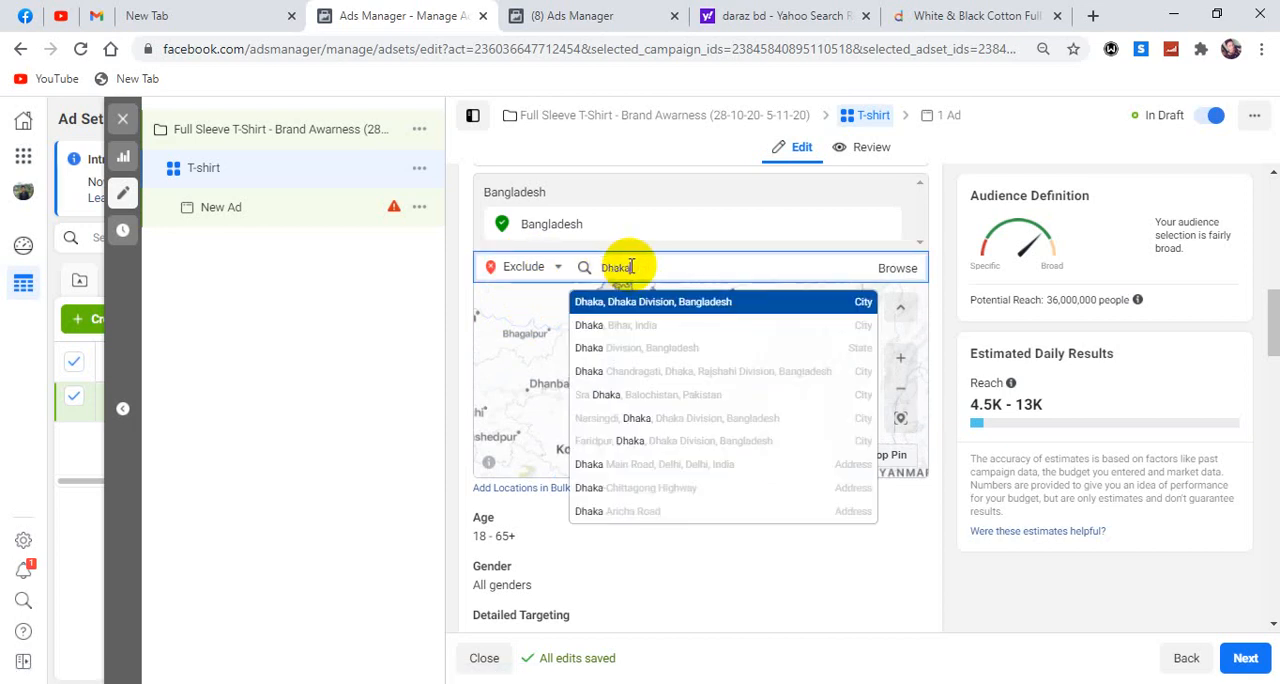
click(660, 303)
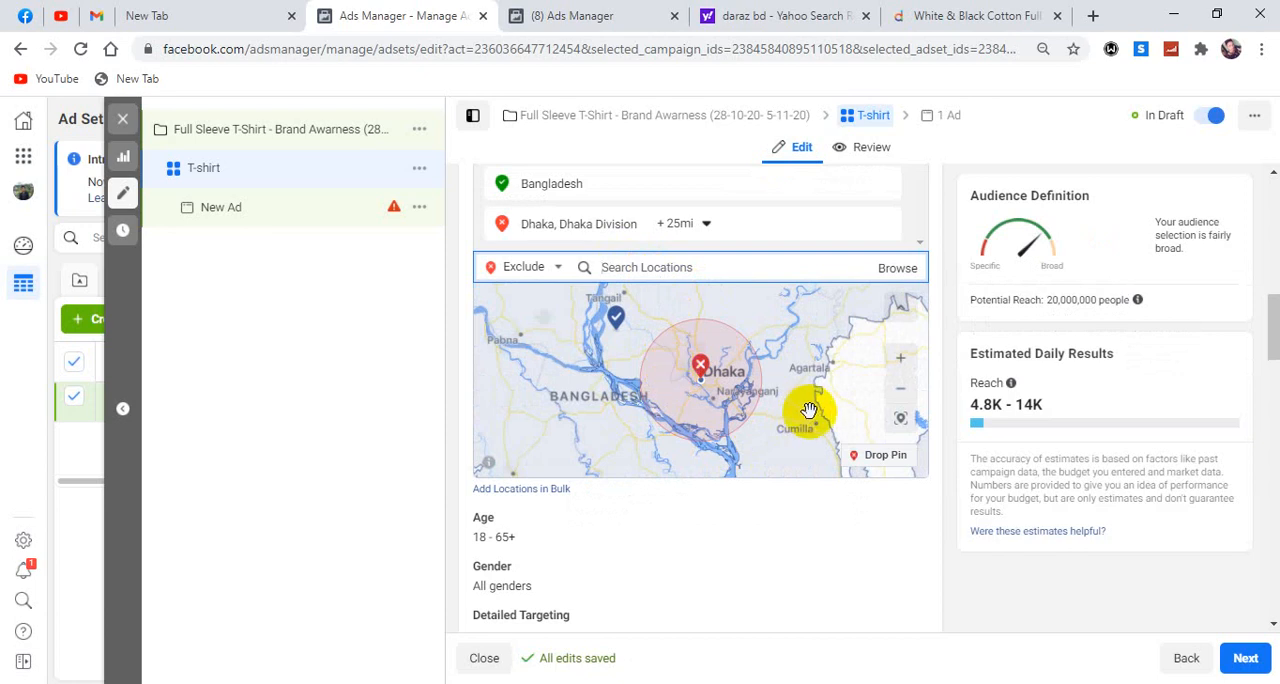
Exclude Rangpur Division, Bangladesh from the audience and examine the excluded areas on the map.
click(900, 390)
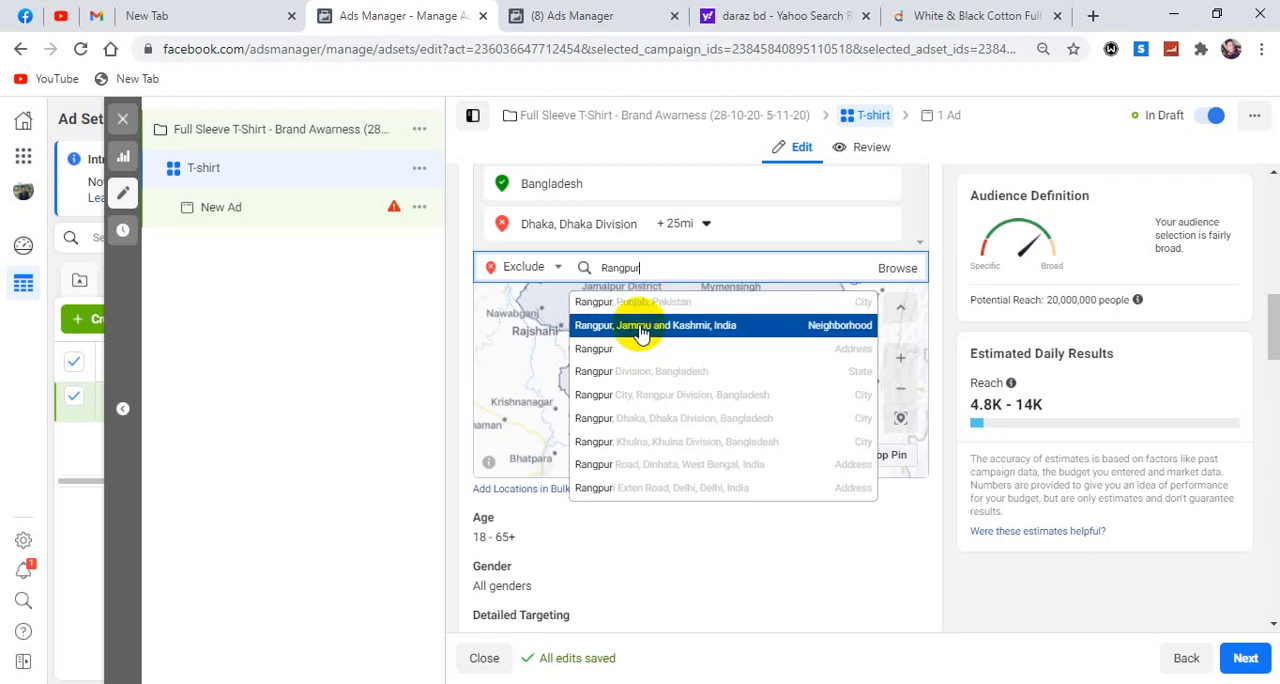
click(647, 375)
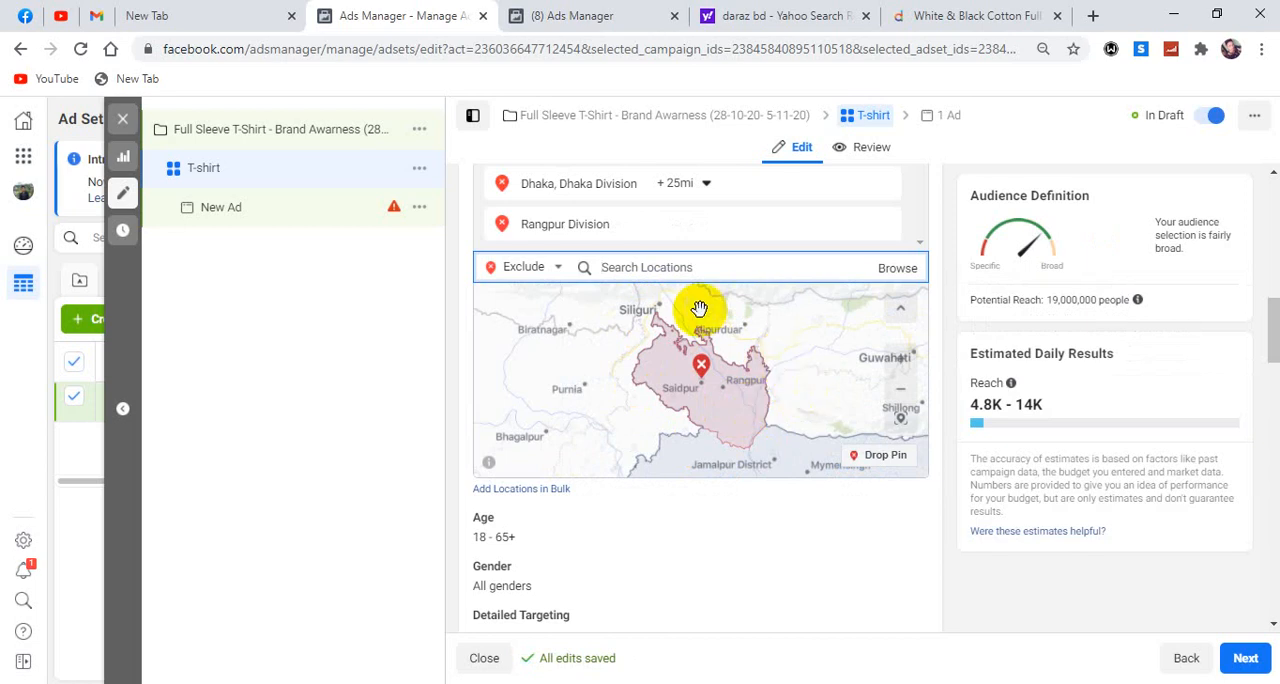
scroll(838, 252, up, 2)
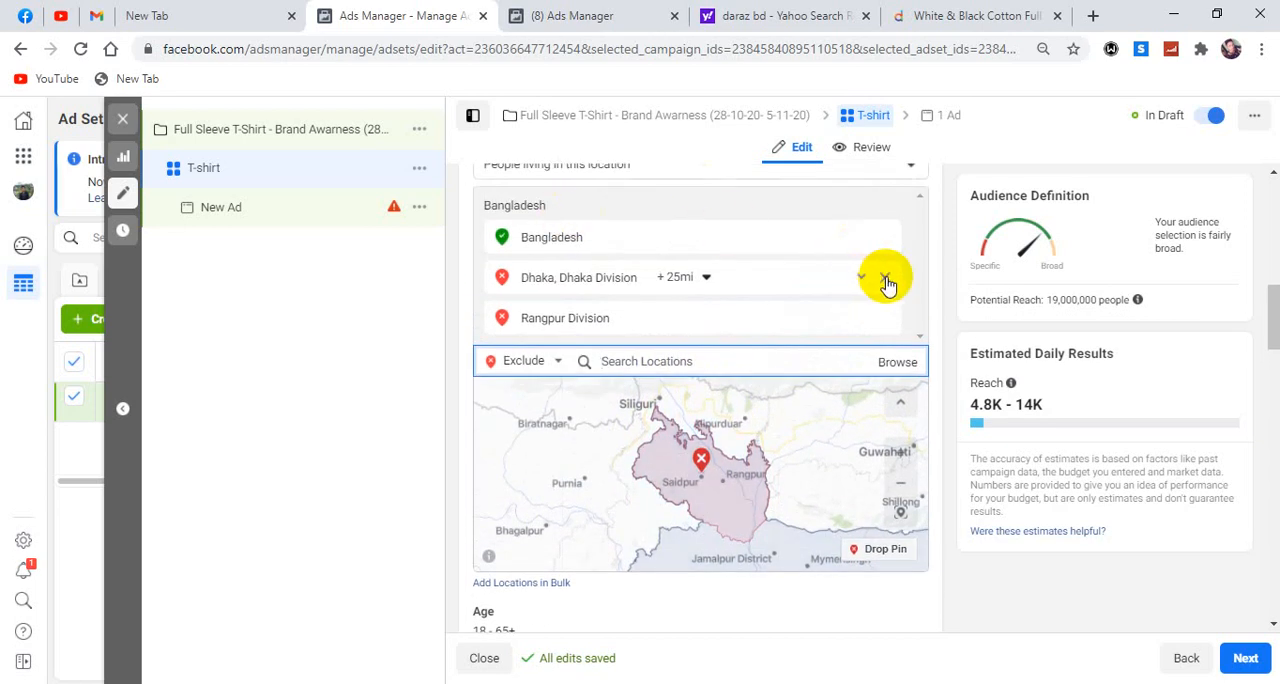
scroll(913, 296, down, 2)
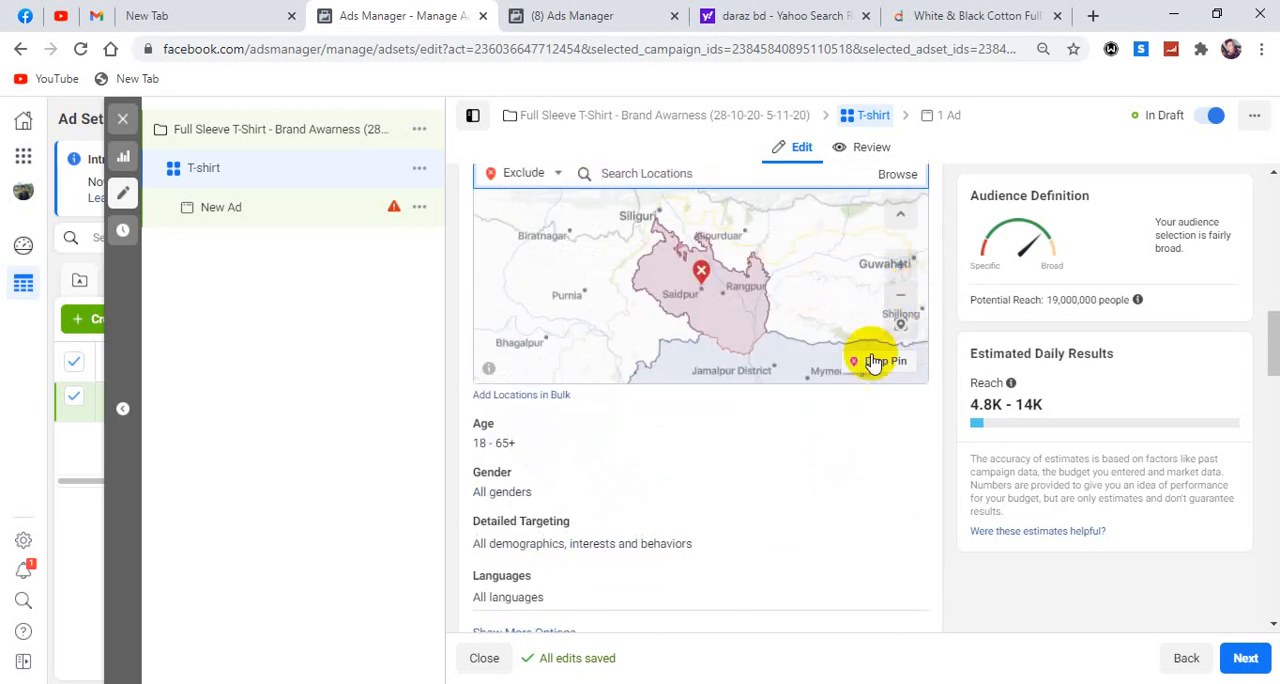
double_click(820, 334)
scroll(790, 316, down, 3)
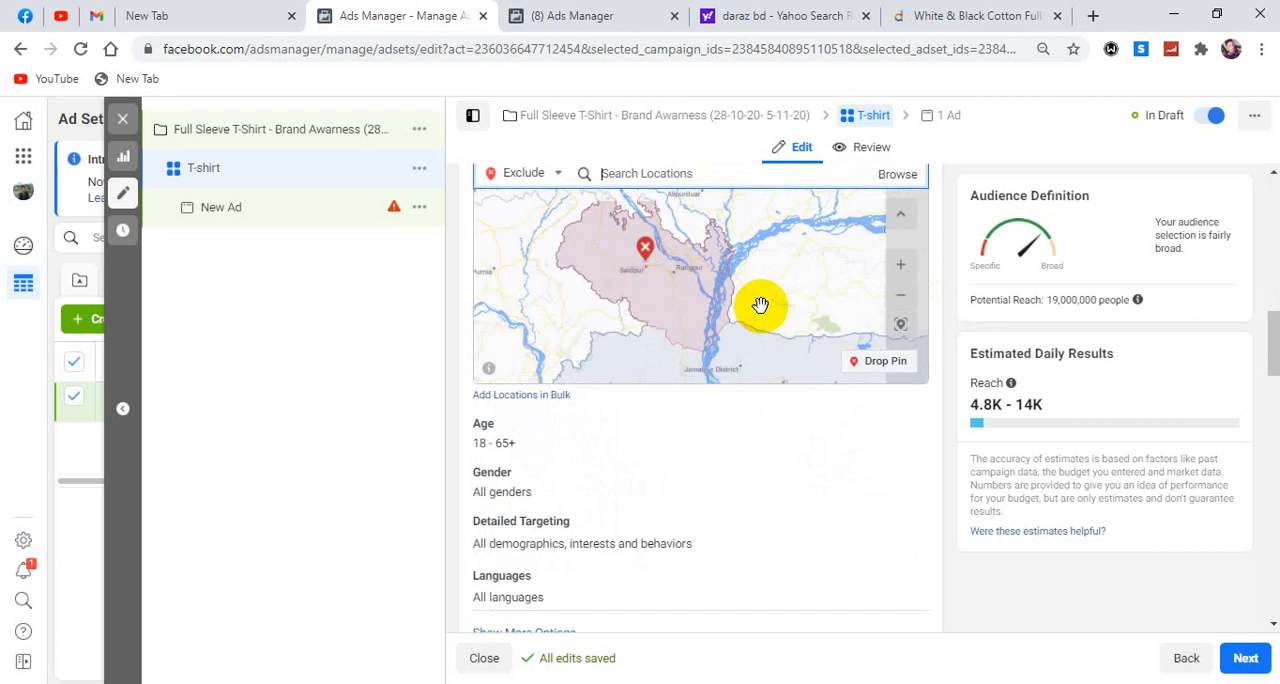
scroll(937, 248, up, 2)
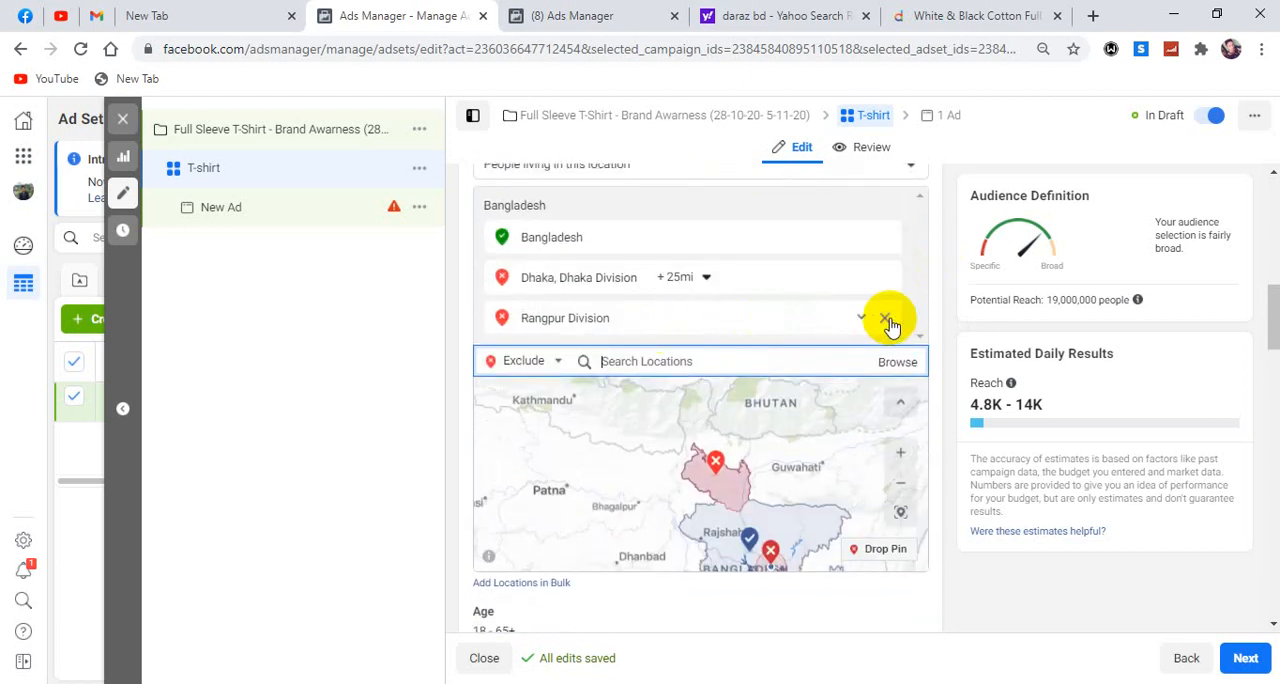
Replace the Rangpur Division and Dhaka exclusions with the city Dumuria, Khulna, Khulna Division, Bangladesh.
click(886, 320)
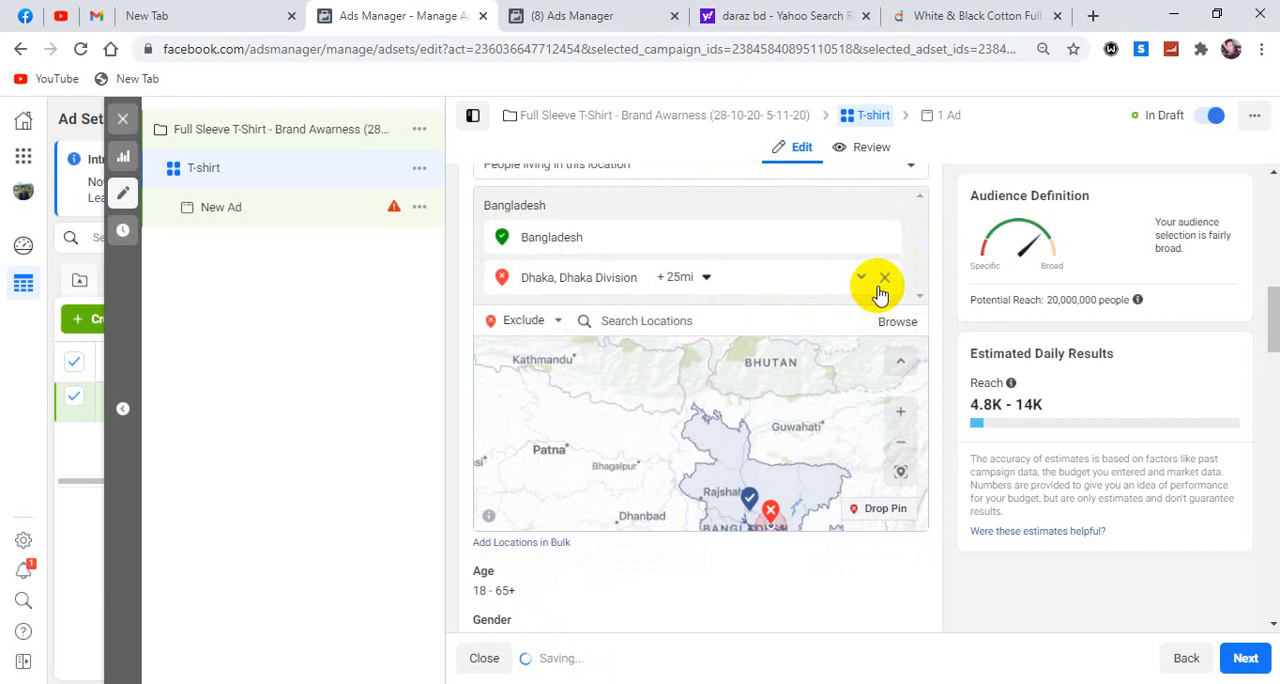
click(884, 276)
click(680, 284)
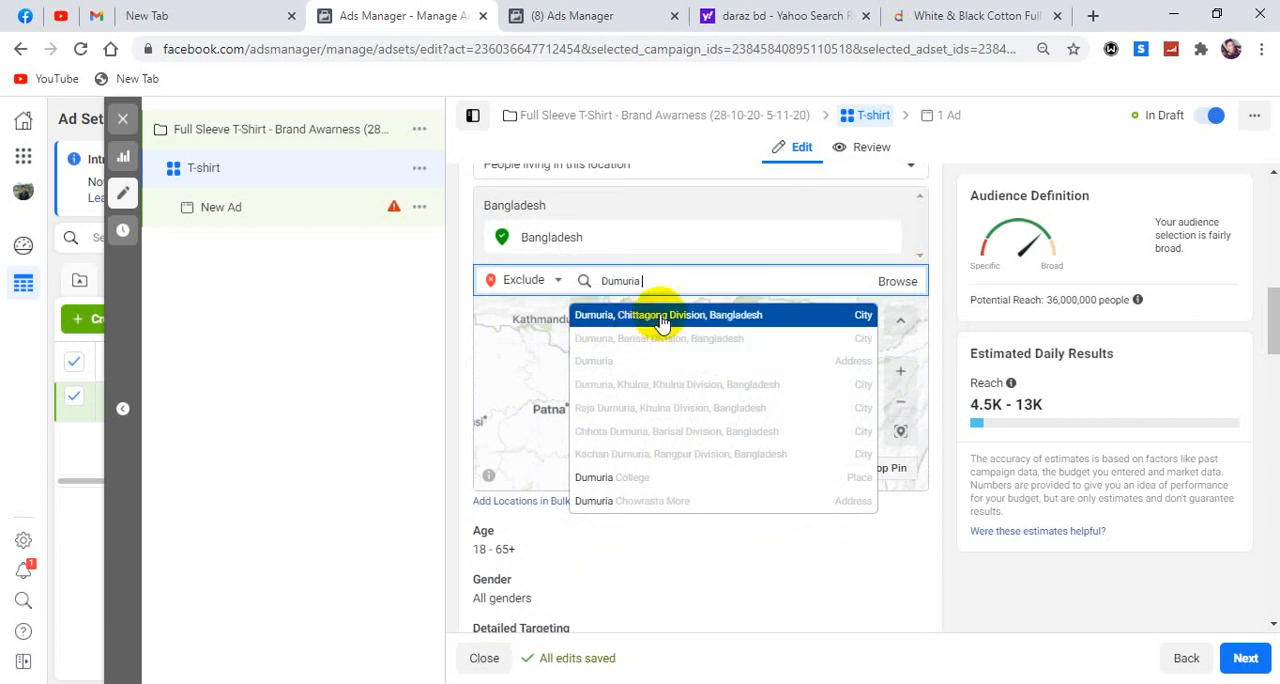
click(659, 386)
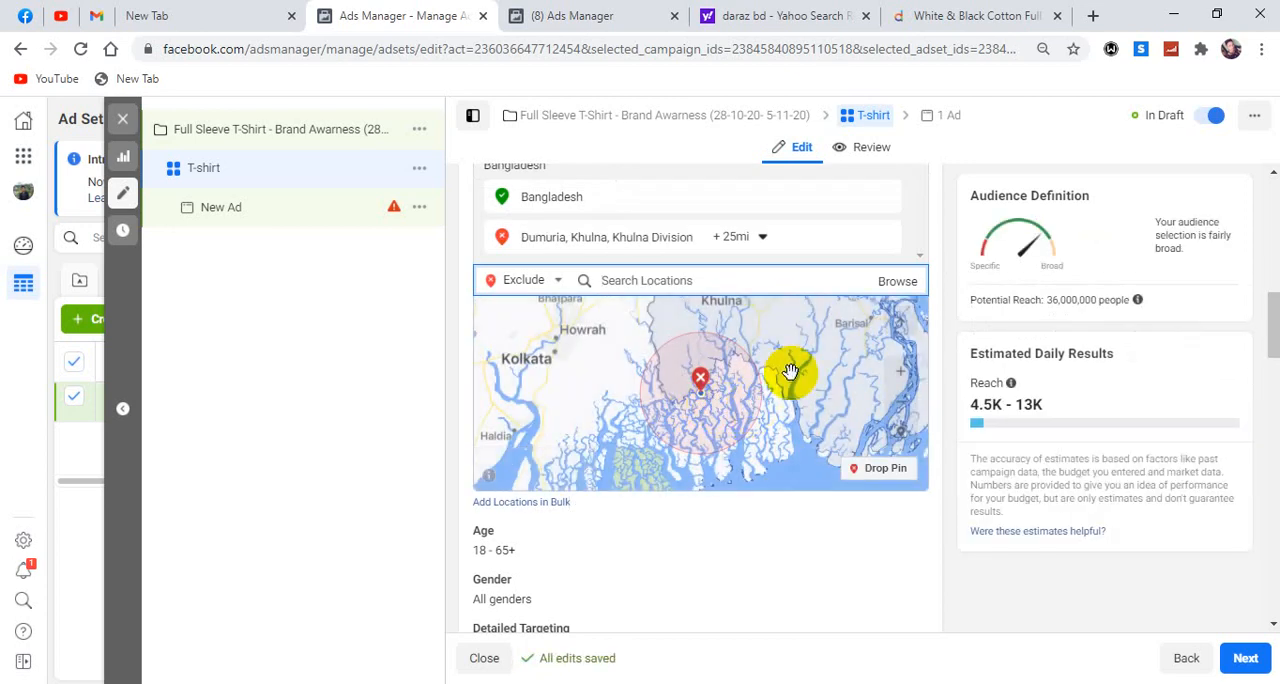
Examine on the map which places around Khulna fall inside the excluded radius for Dumuria.
drag(812, 355, 811, 409)
scroll(811, 409, up, 1)
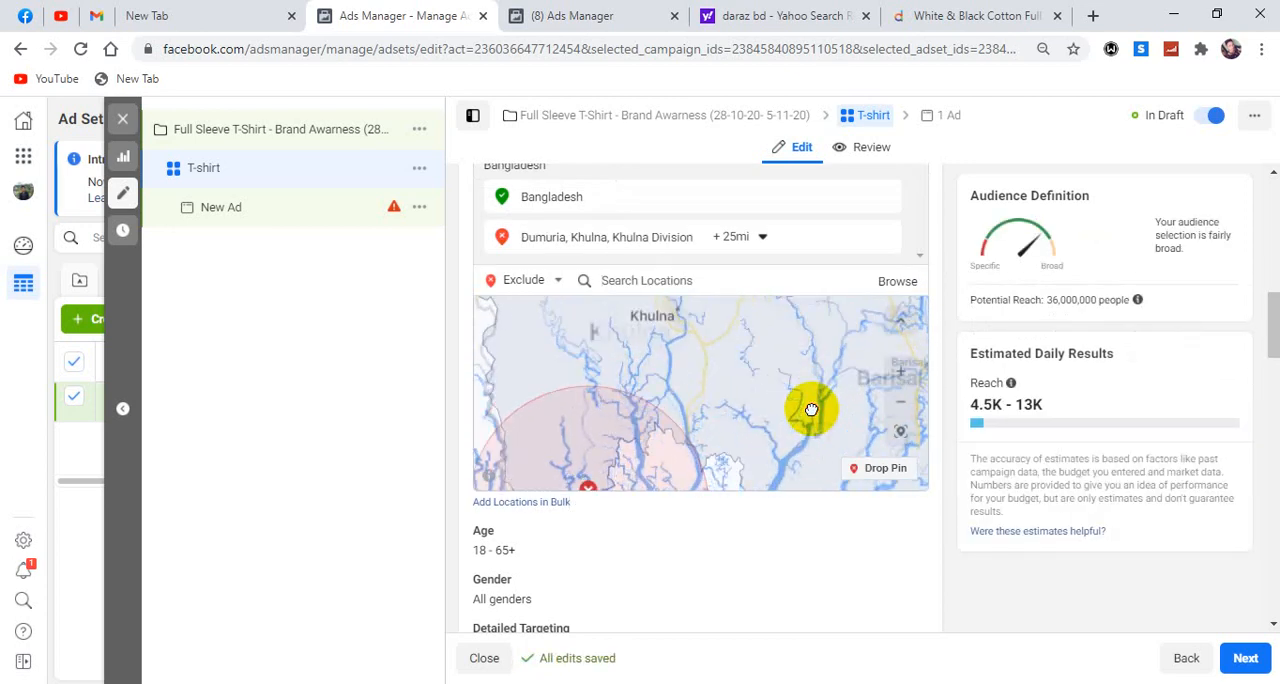
drag(719, 386, 817, 418)
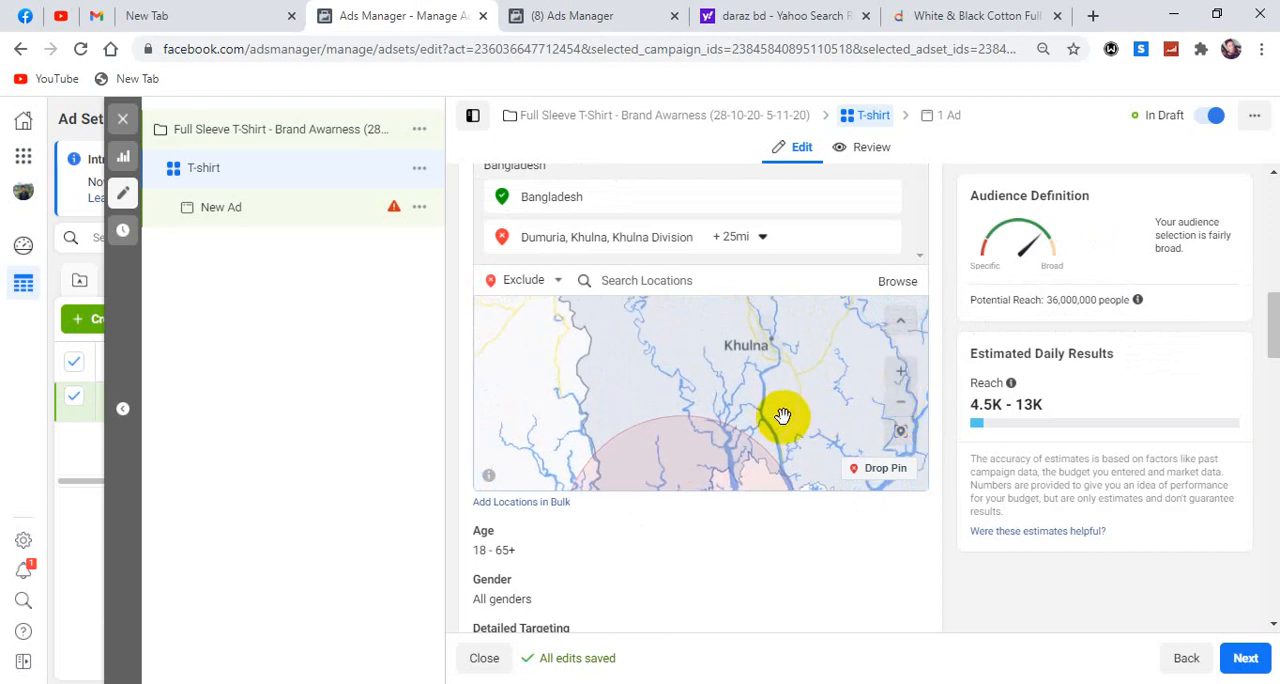
click(902, 373)
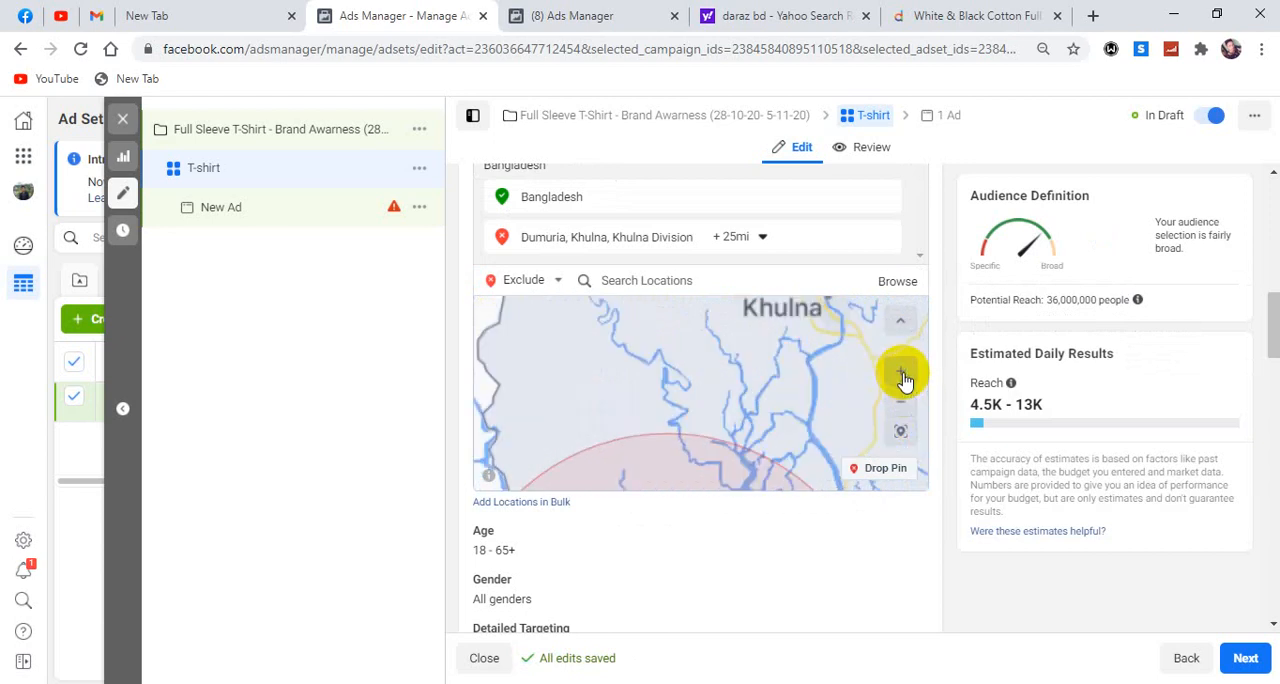
drag(751, 371, 747, 446)
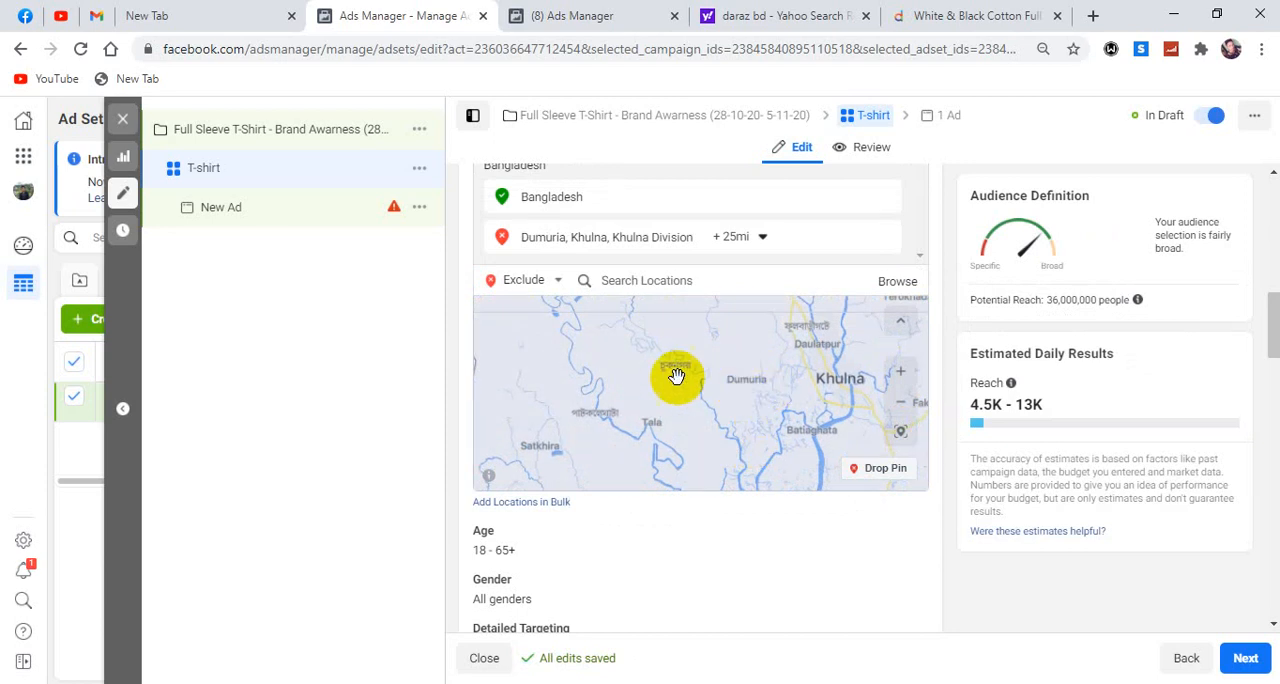
drag(720, 432, 700, 323)
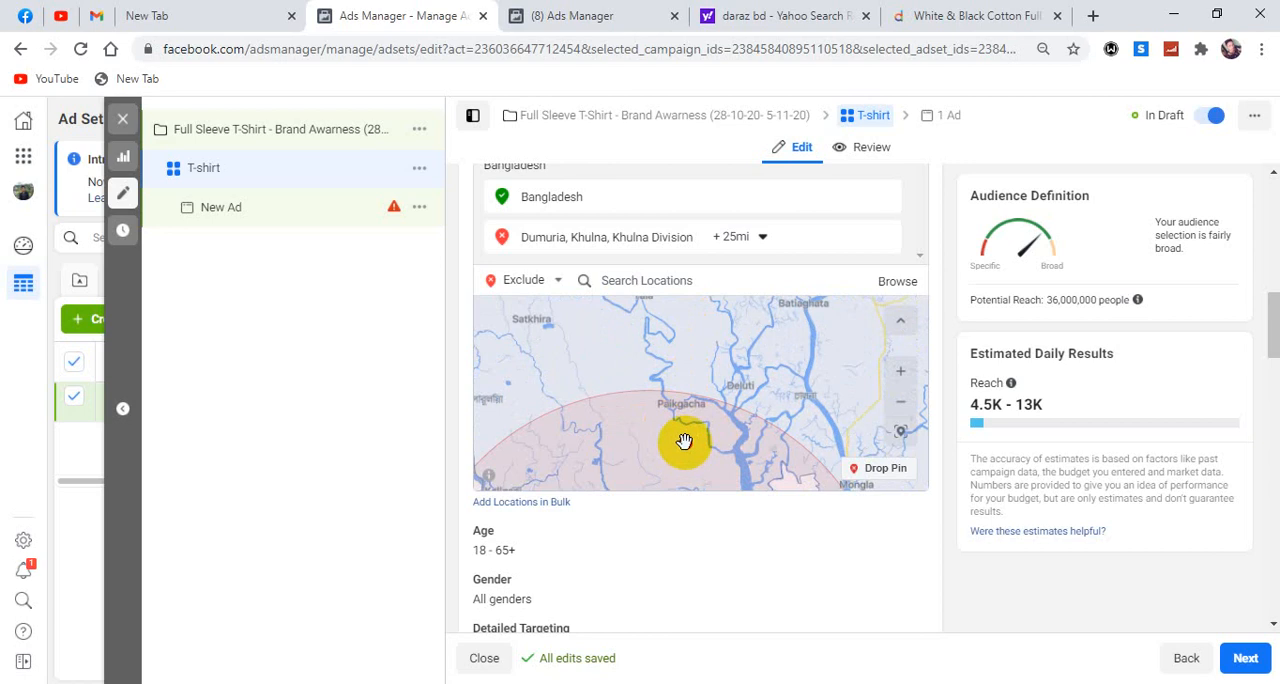
drag(683, 443, 674, 349)
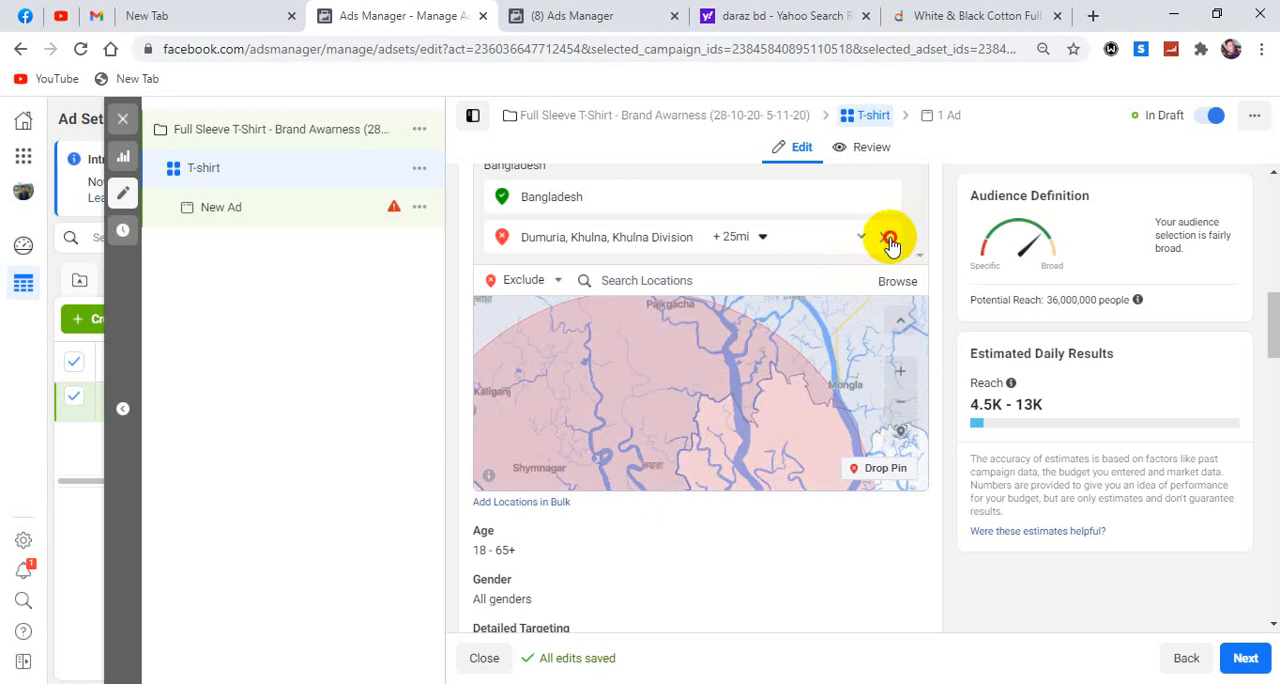
Remove the Dumuria exclusion from the audience locations and switch the location targeting back to Include.
click(886, 240)
drag(686, 366, 697, 470)
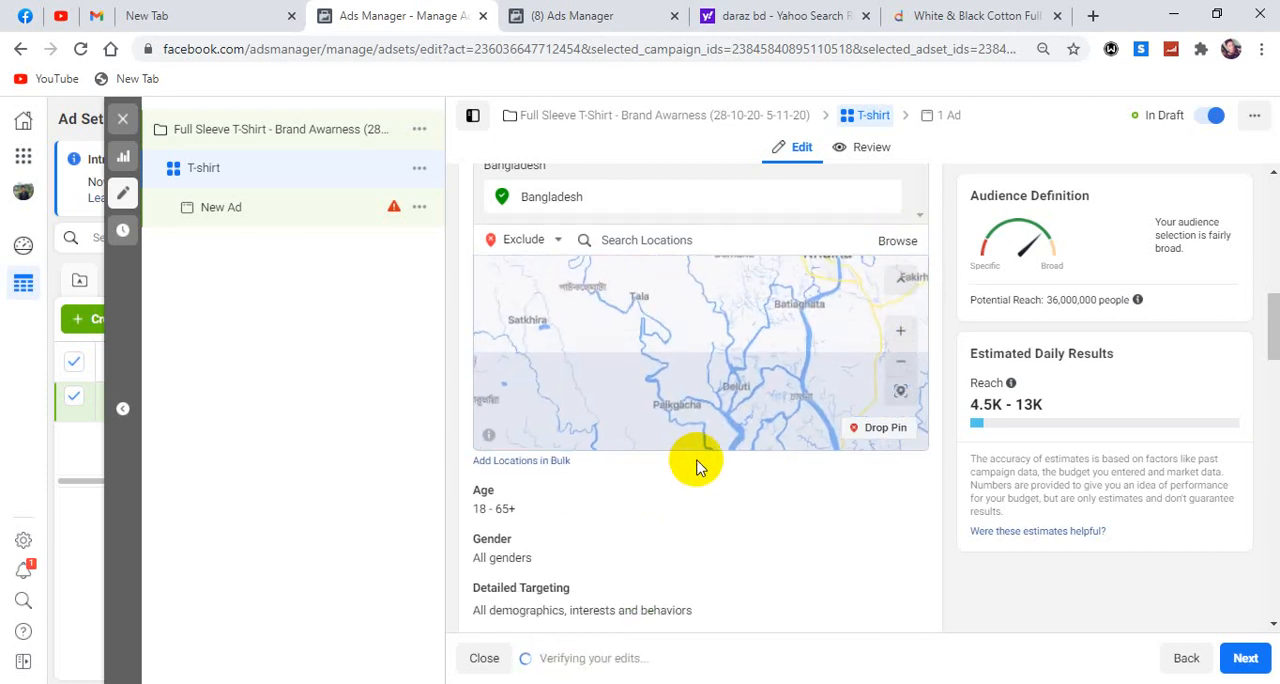
drag(709, 329, 709, 497)
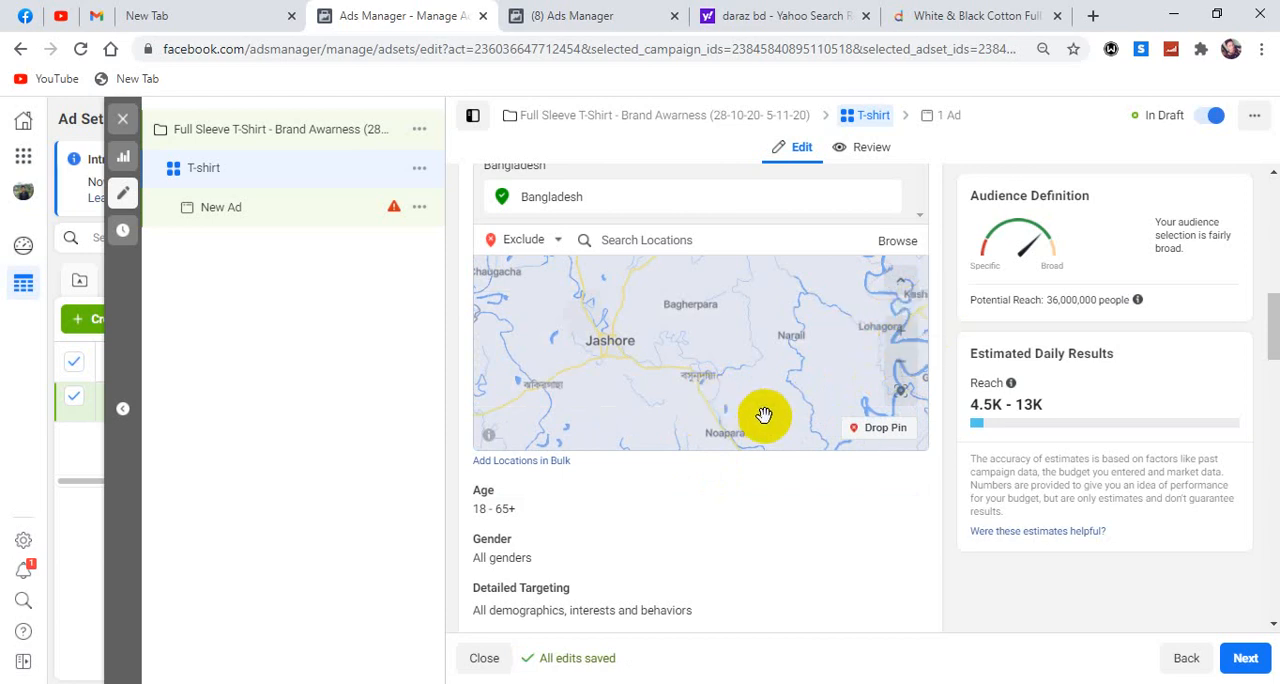
click(560, 245)
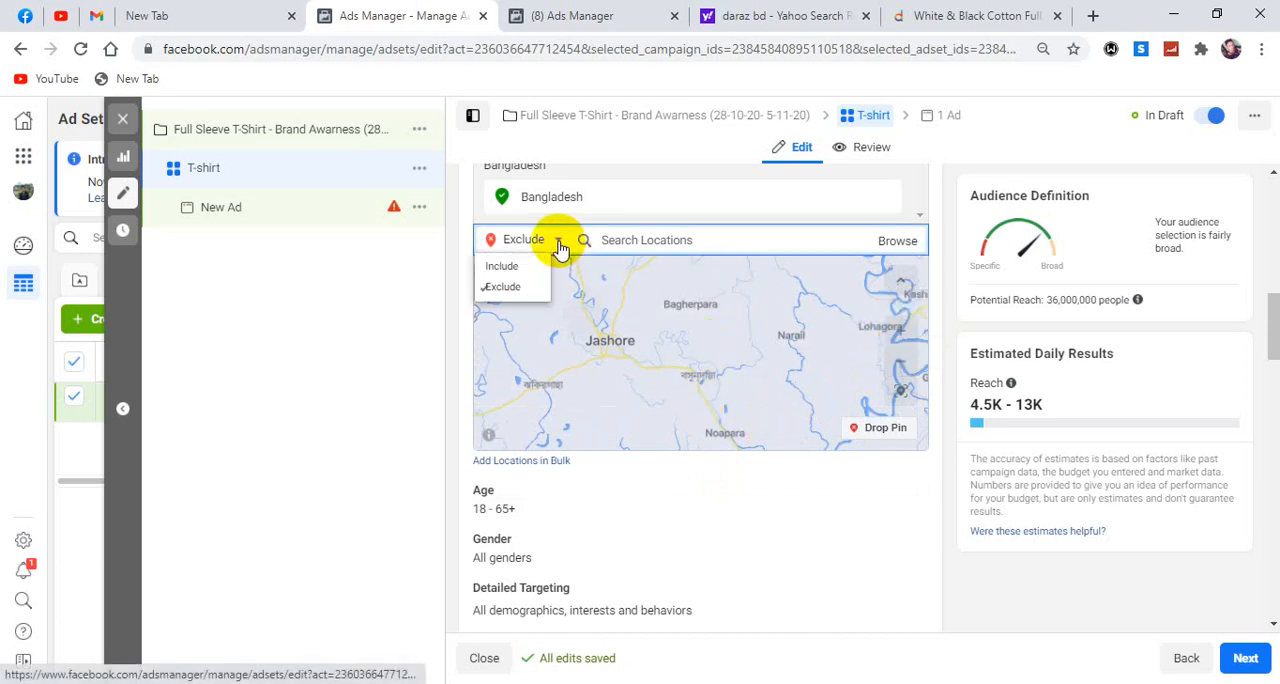
click(520, 266)
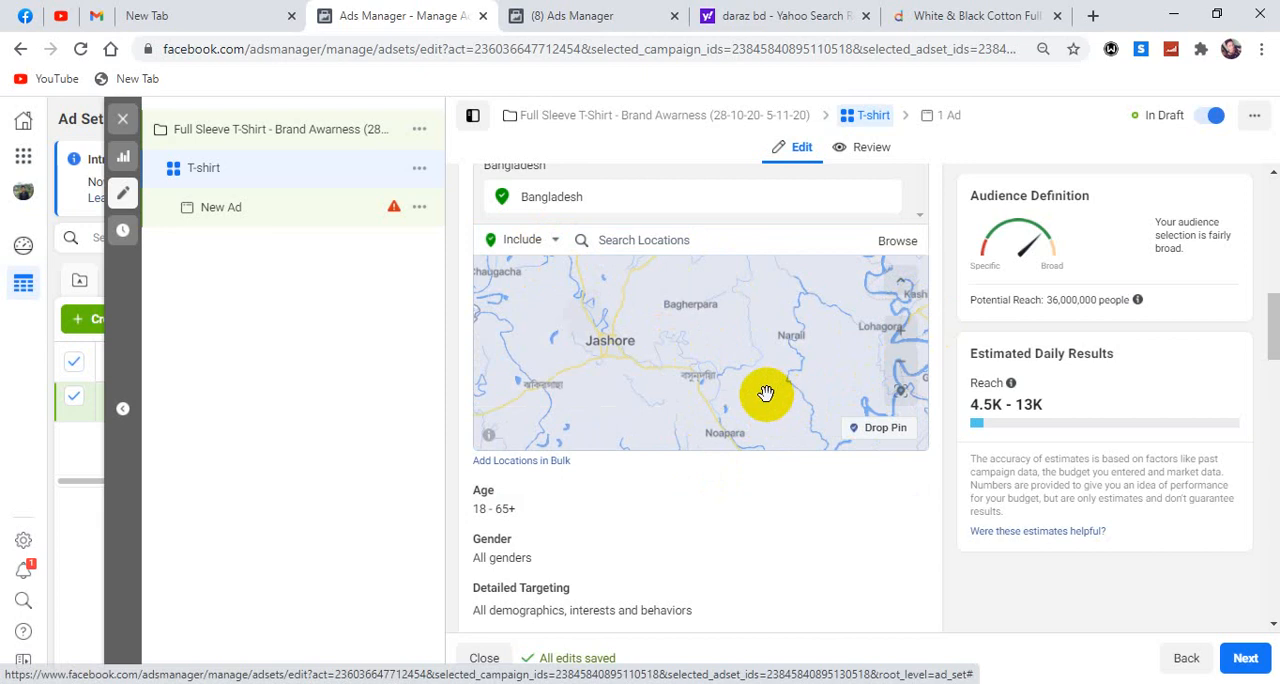
Examine the map of Bangladesh to locate the Khulna area.
drag(806, 343, 640, 459)
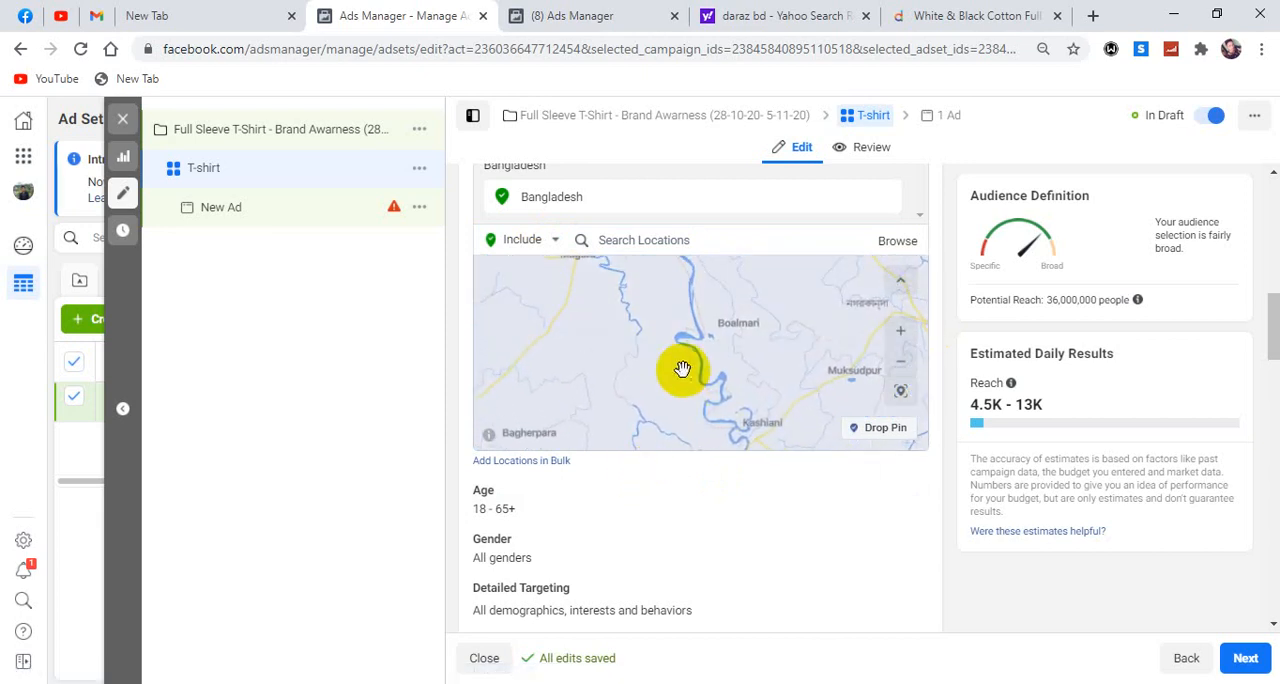
click(900, 361)
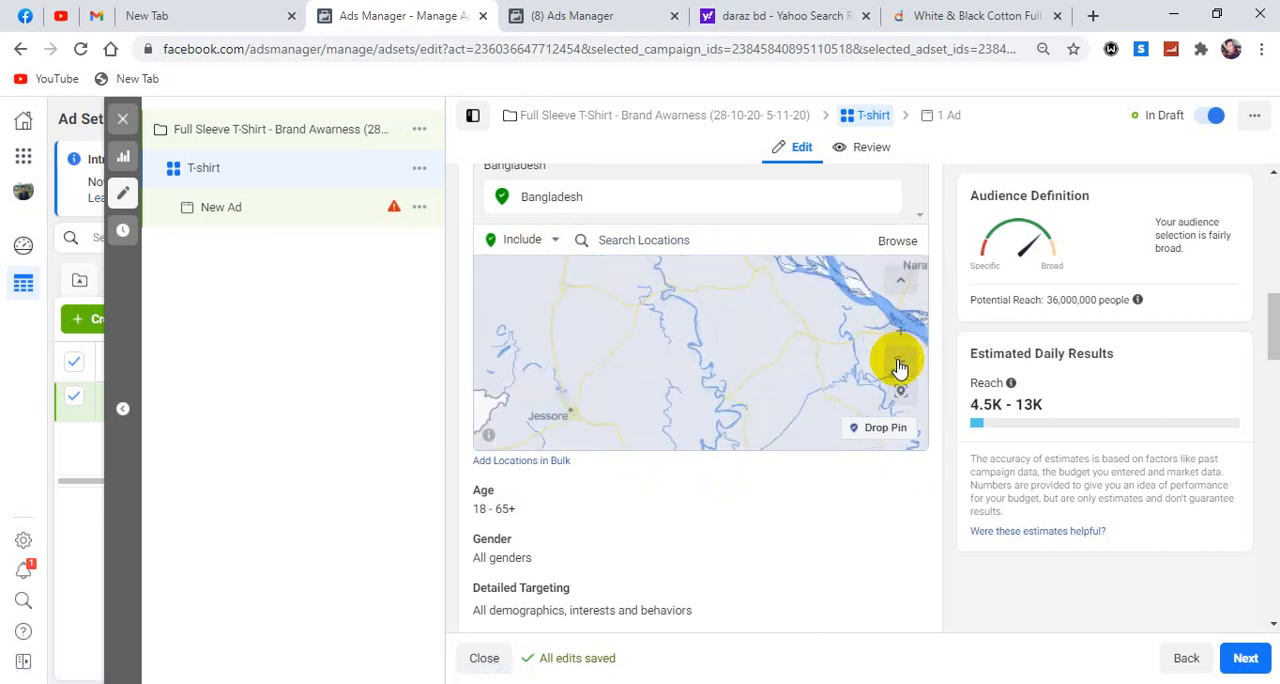
drag(613, 379, 840, 343)
drag(644, 402, 907, 363)
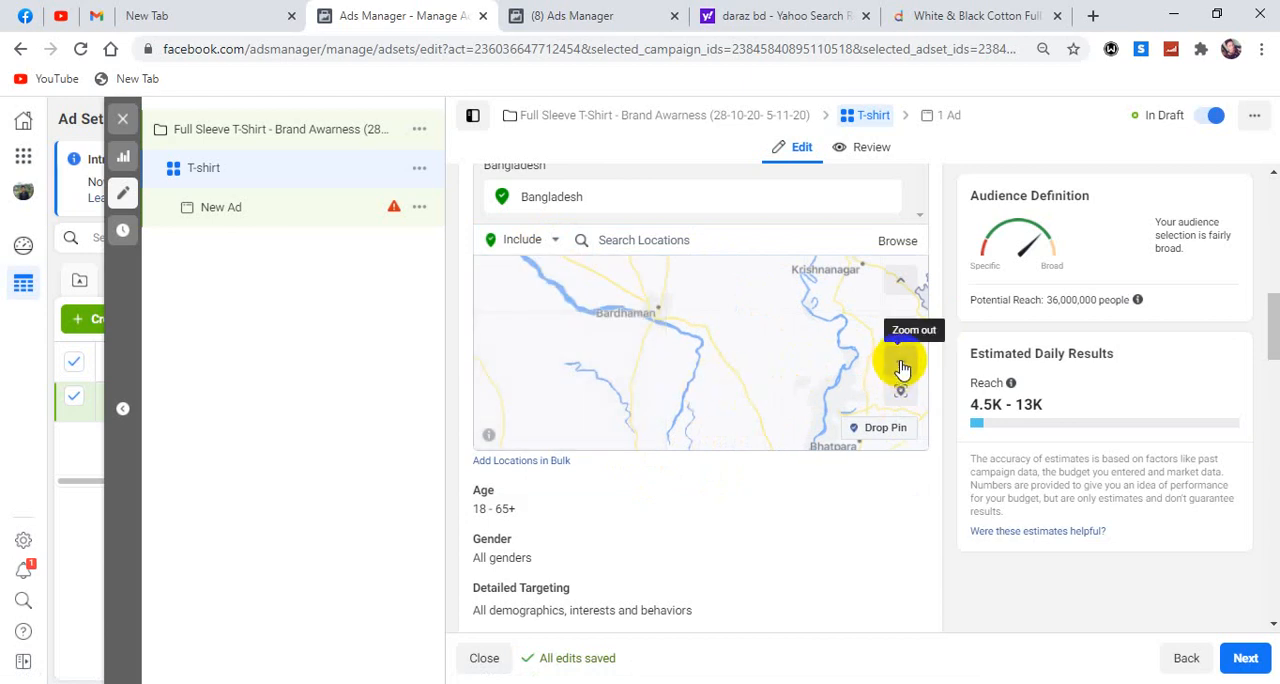
click(900, 363)
click(900, 363)
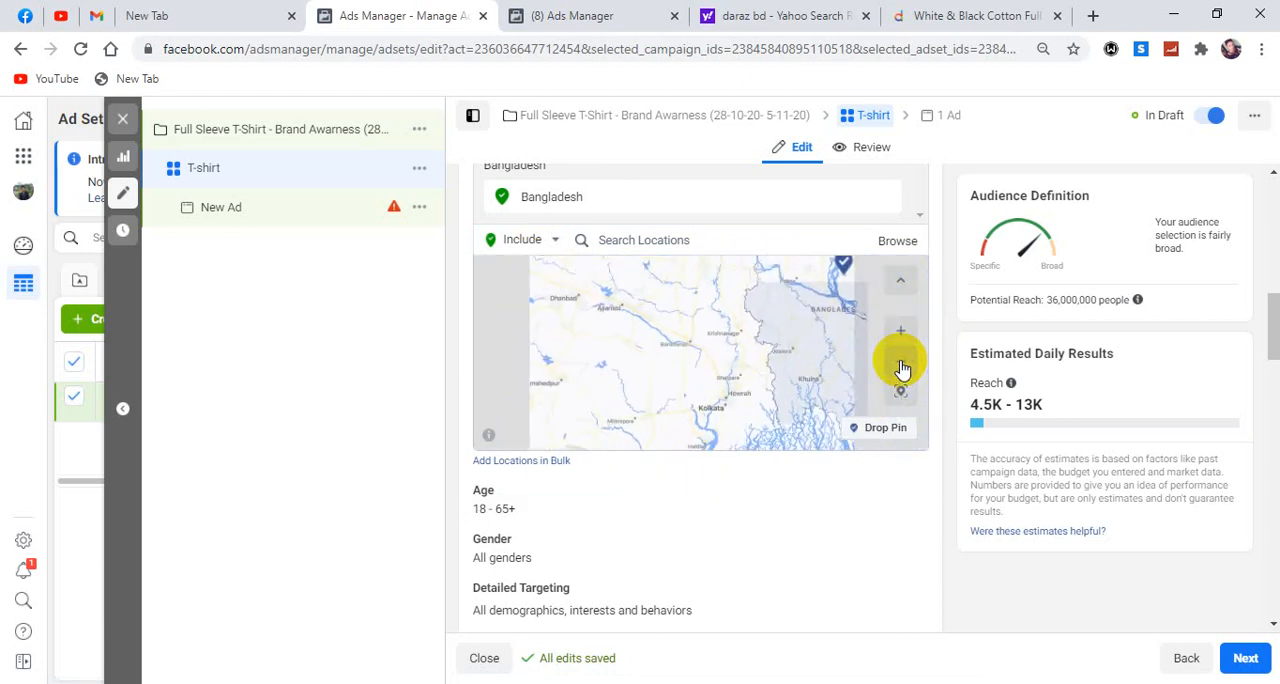
drag(782, 367, 630, 424)
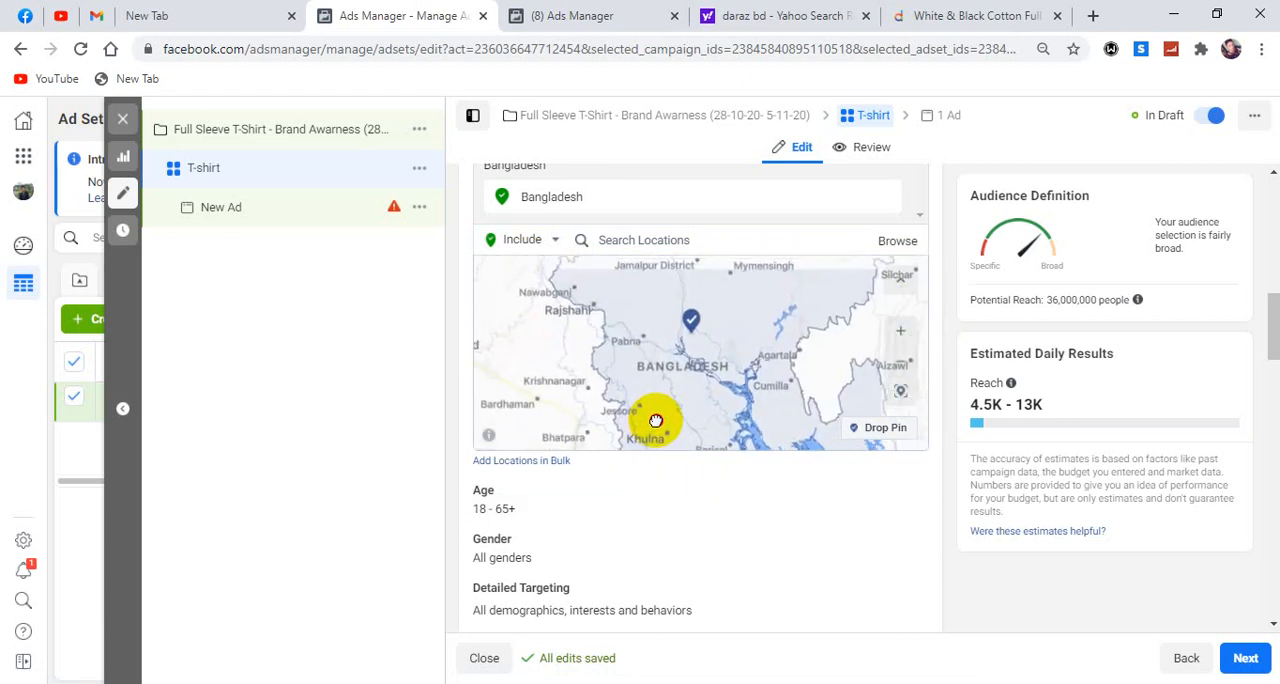
click(905, 332)
drag(720, 400, 729, 280)
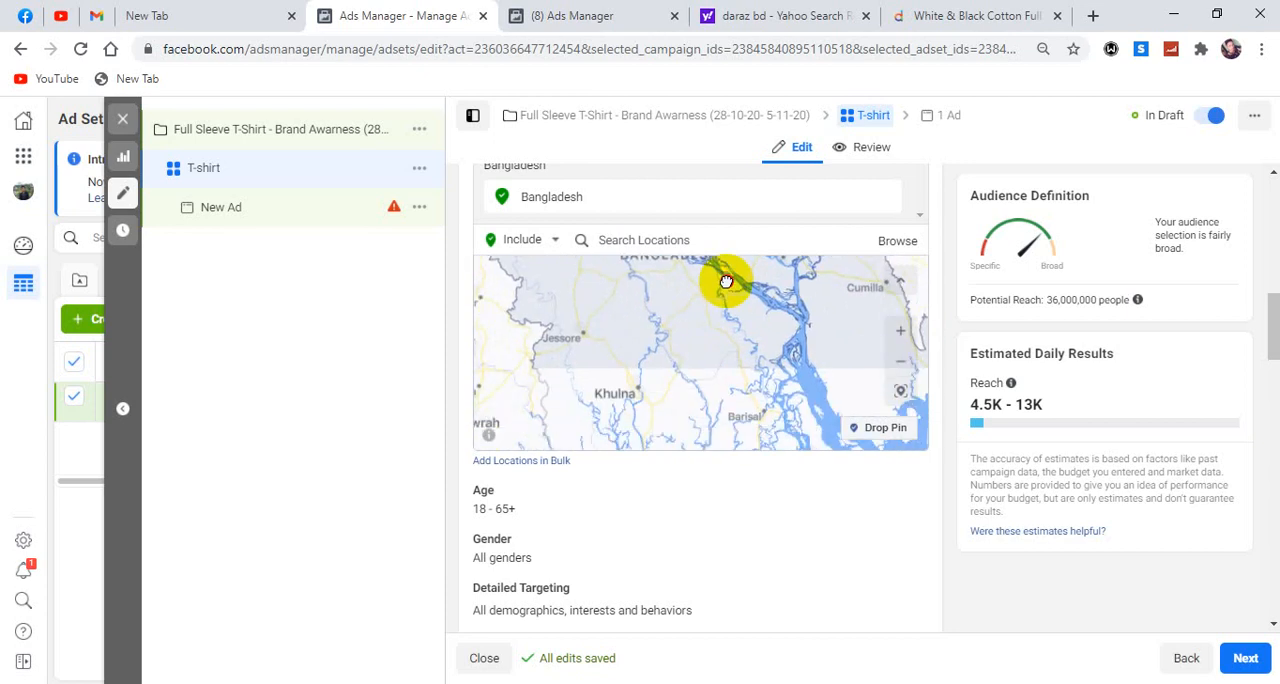
click(907, 333)
drag(694, 421, 837, 332)
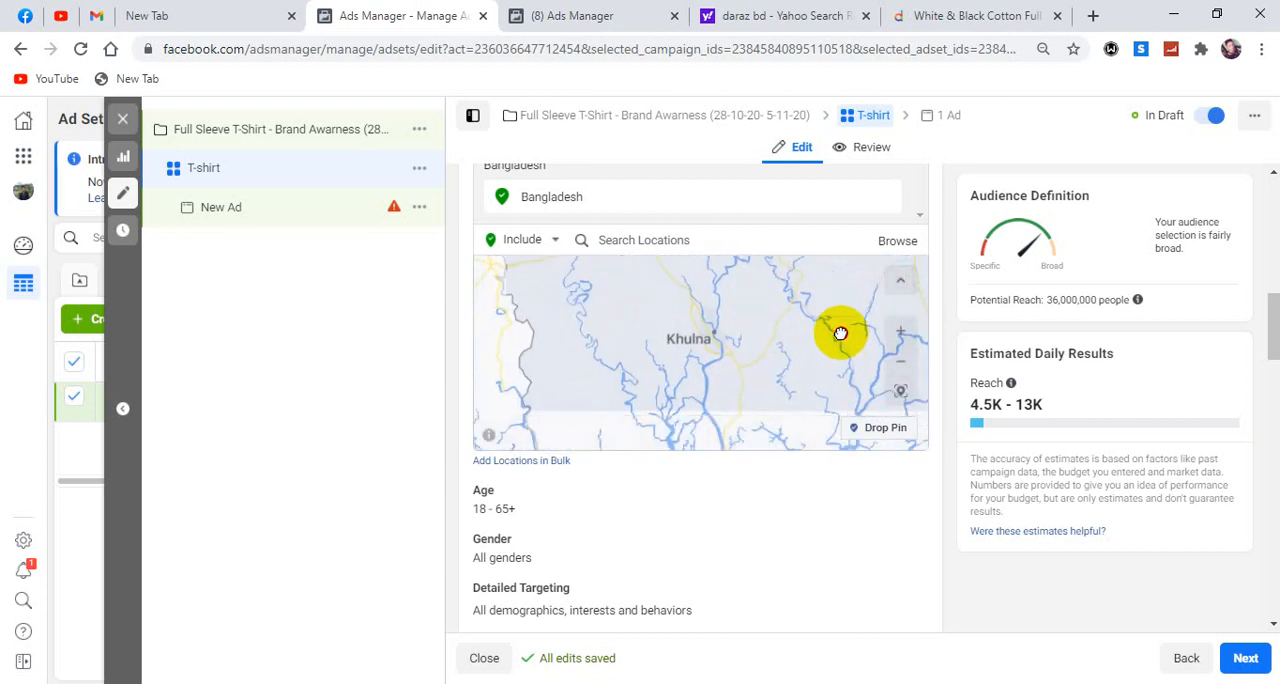
Drop an included location pin on Dumuria, west of Khulna, on the audience map.
click(901, 332)
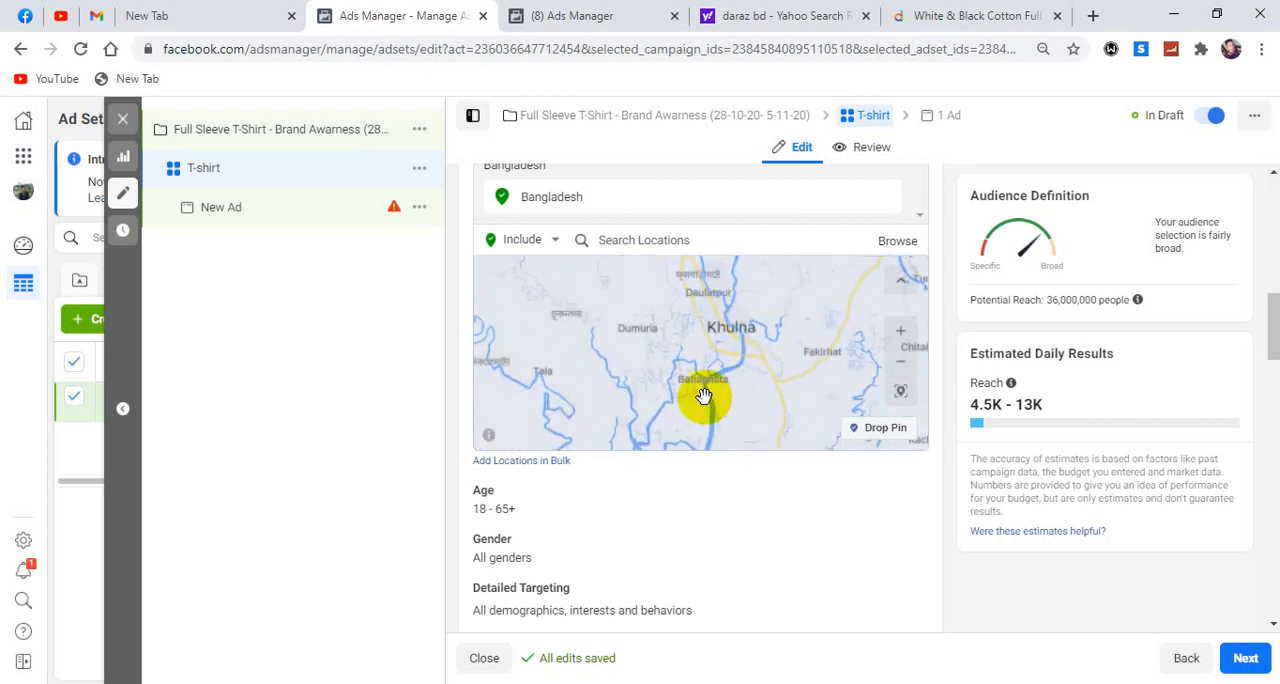
click(900, 334)
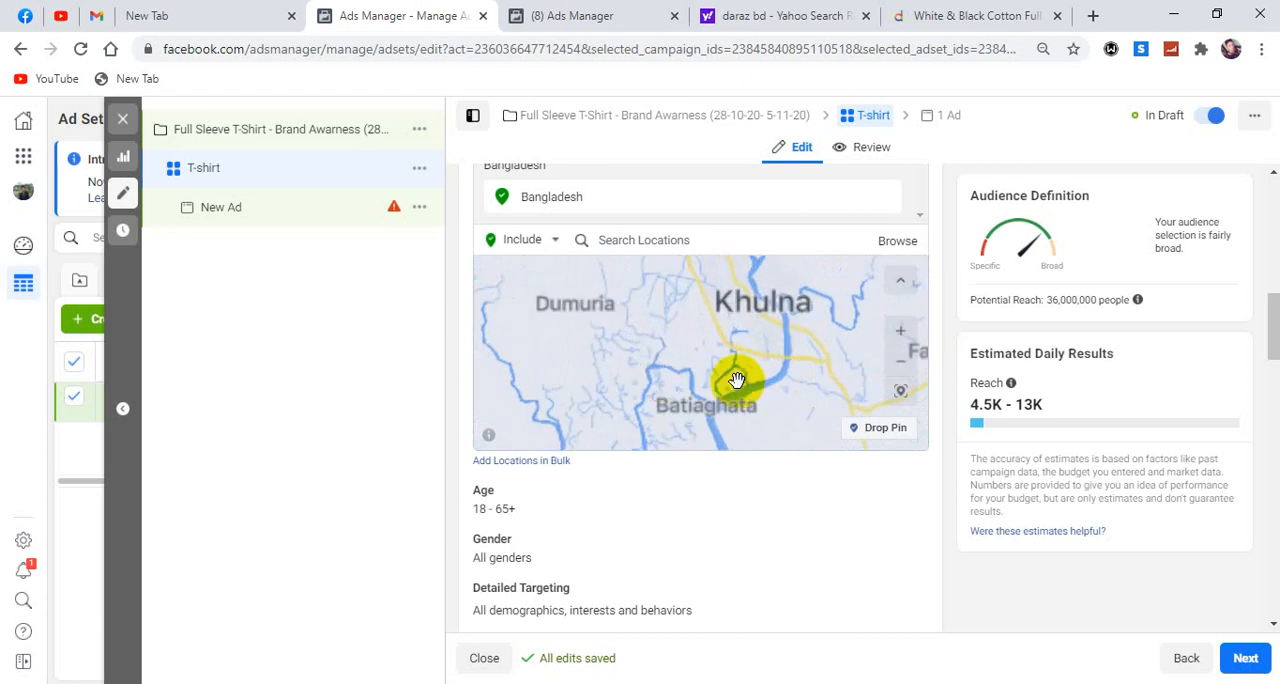
click(902, 338)
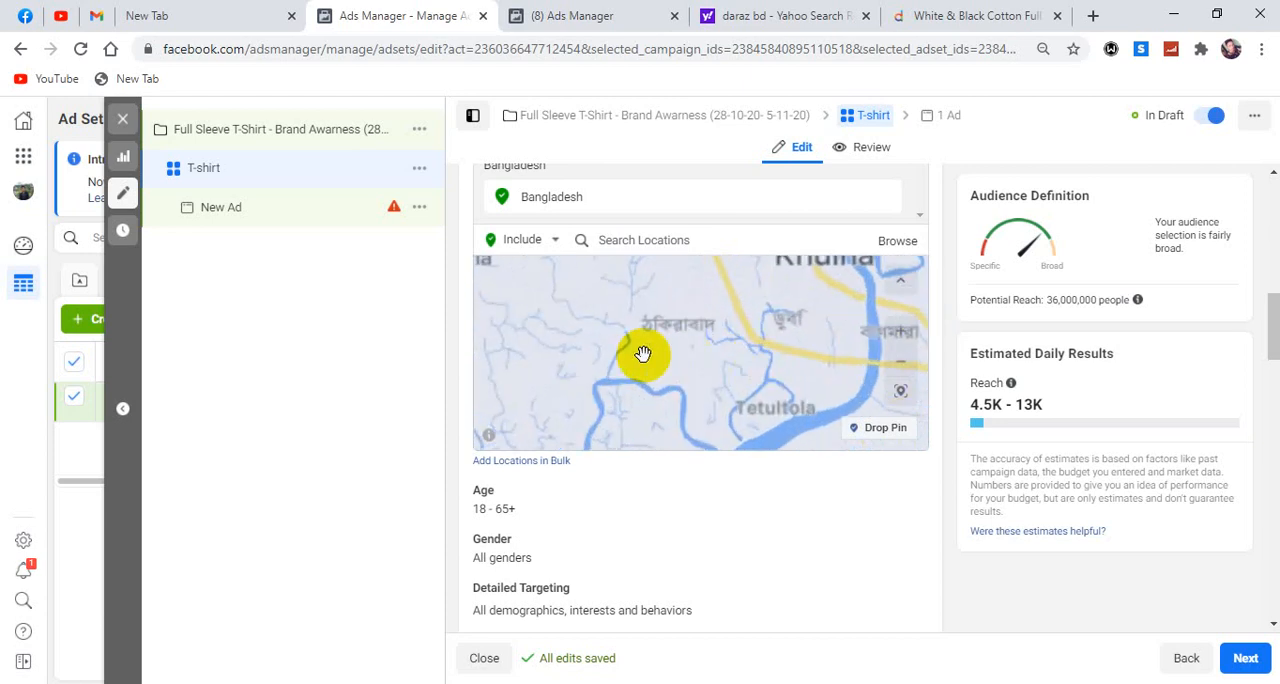
drag(563, 332, 764, 406)
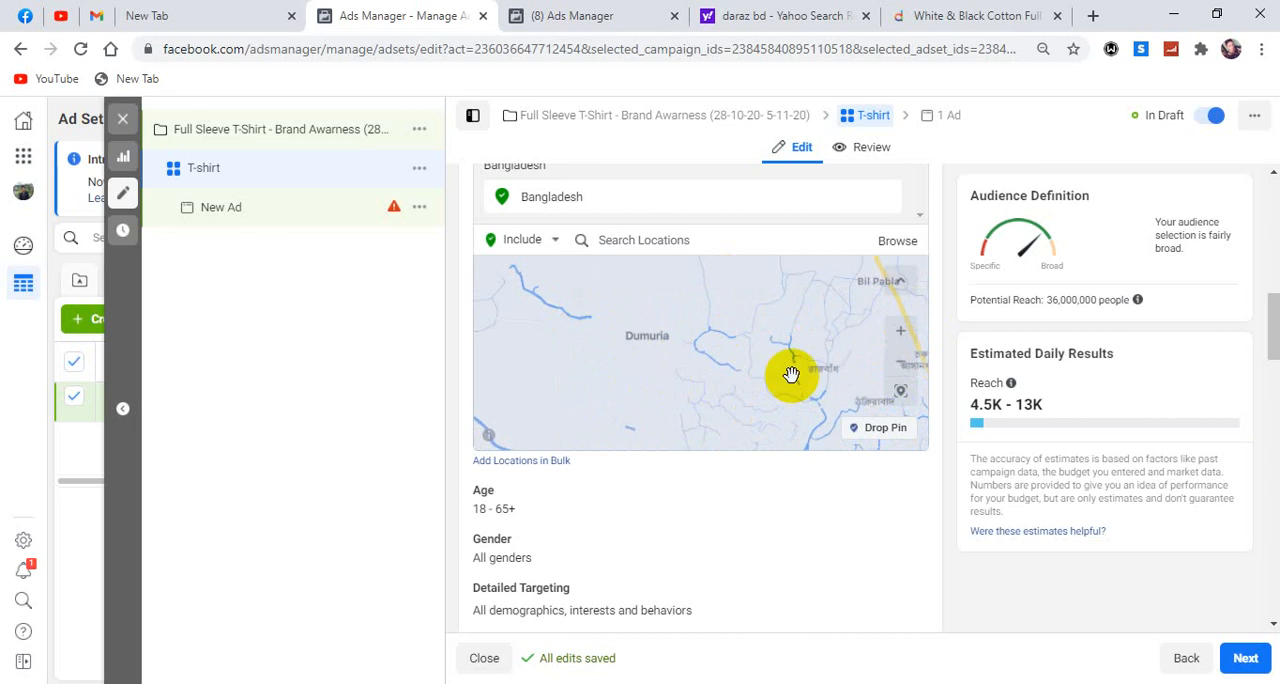
click(901, 331)
drag(665, 350, 680, 400)
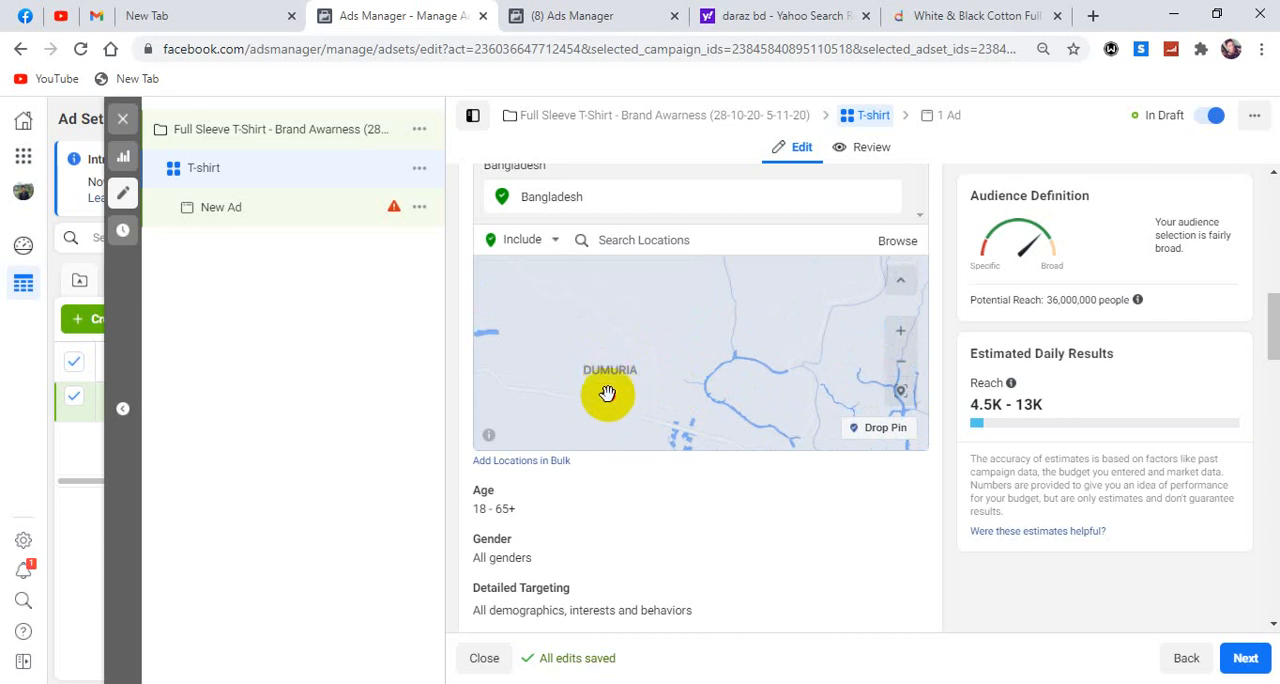
drag(608, 394, 611, 387)
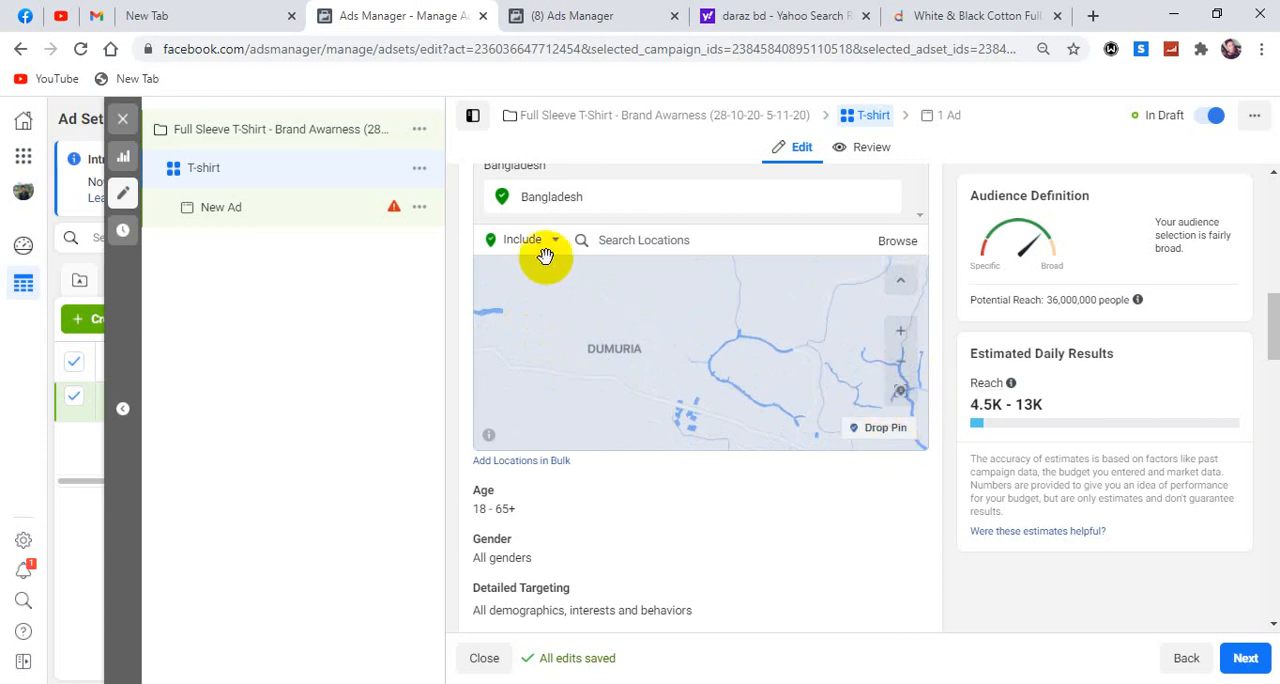
click(884, 429)
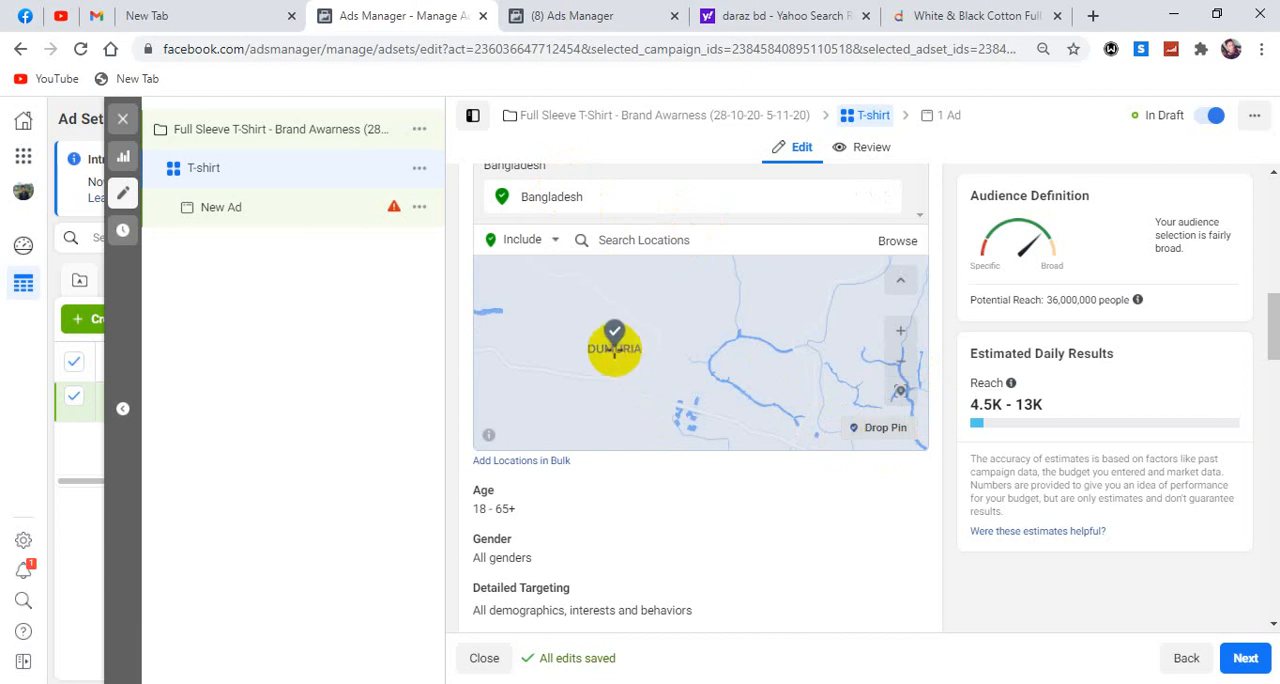
click(607, 349)
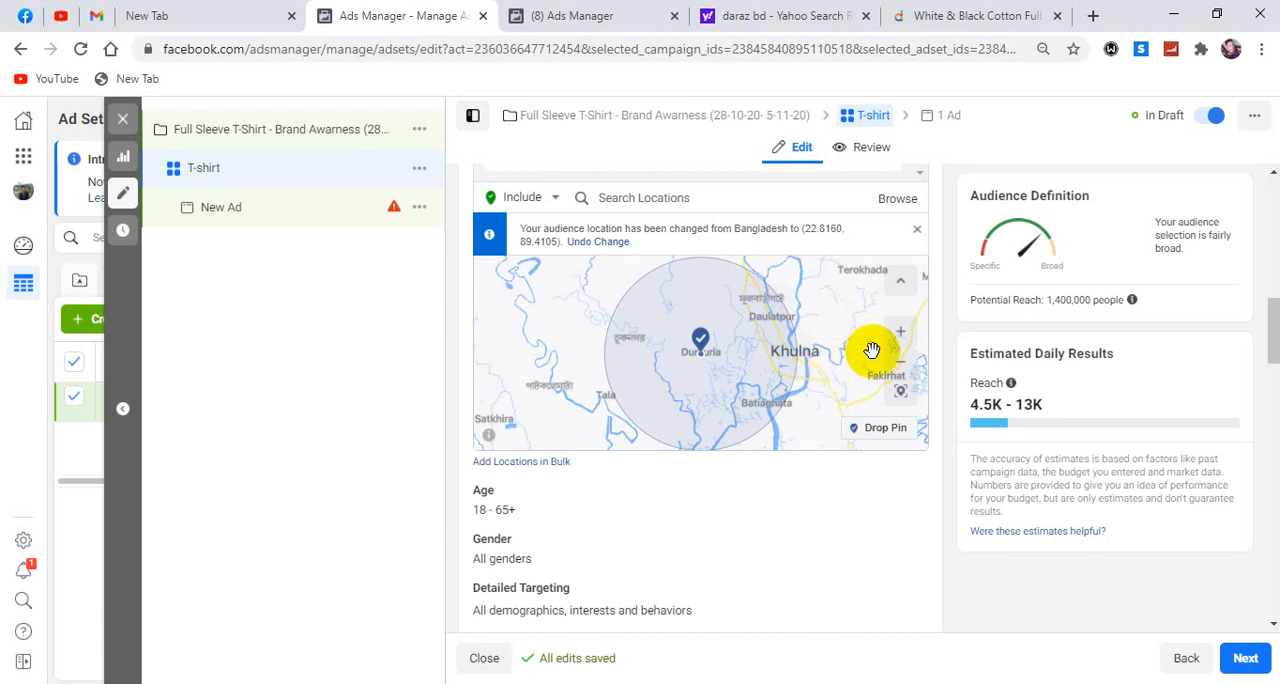
Examine the radius around the Dumuria pin, and undo the audience location change to restore Bangladesh.
scroll(871, 352, up, 1)
scroll(872, 350, down, 2)
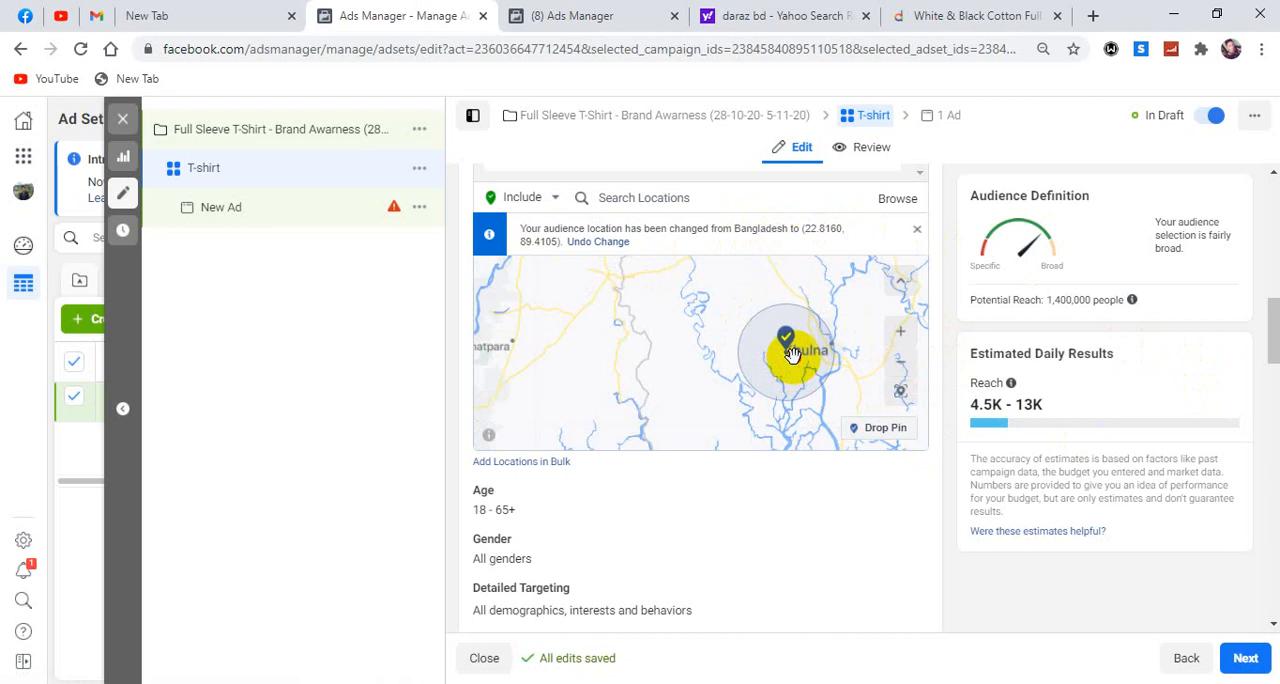
scroll(792, 355, up, 1)
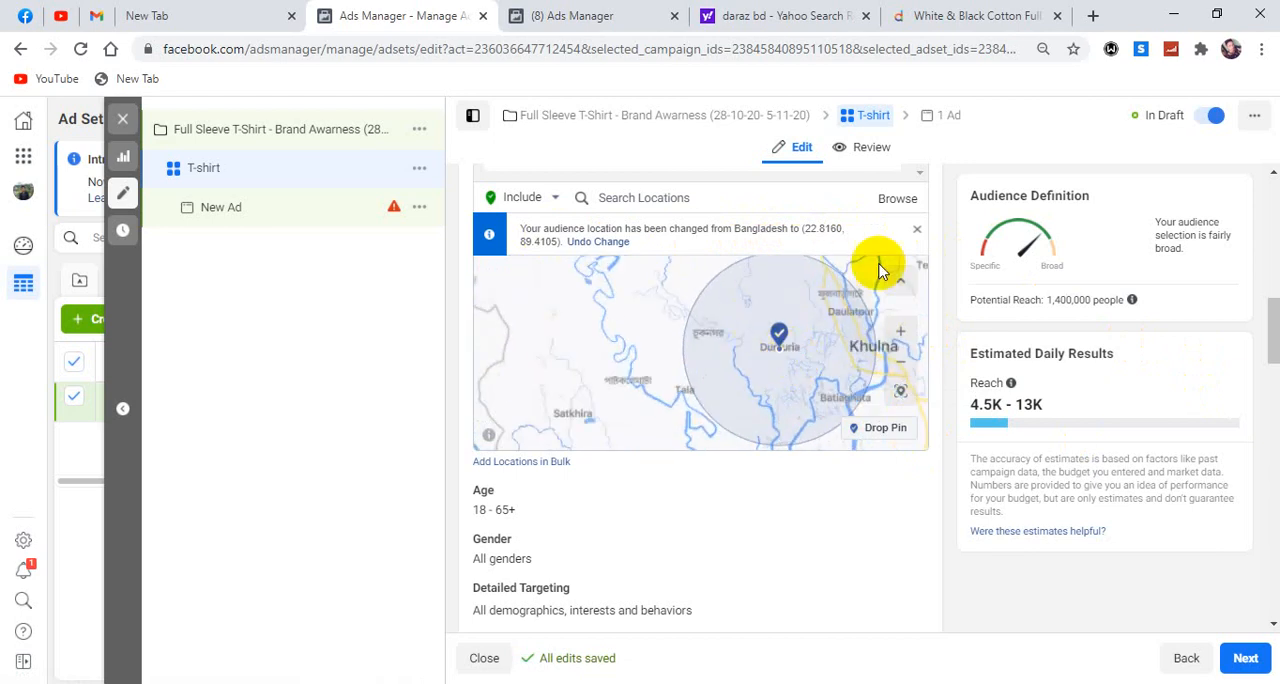
click(598, 242)
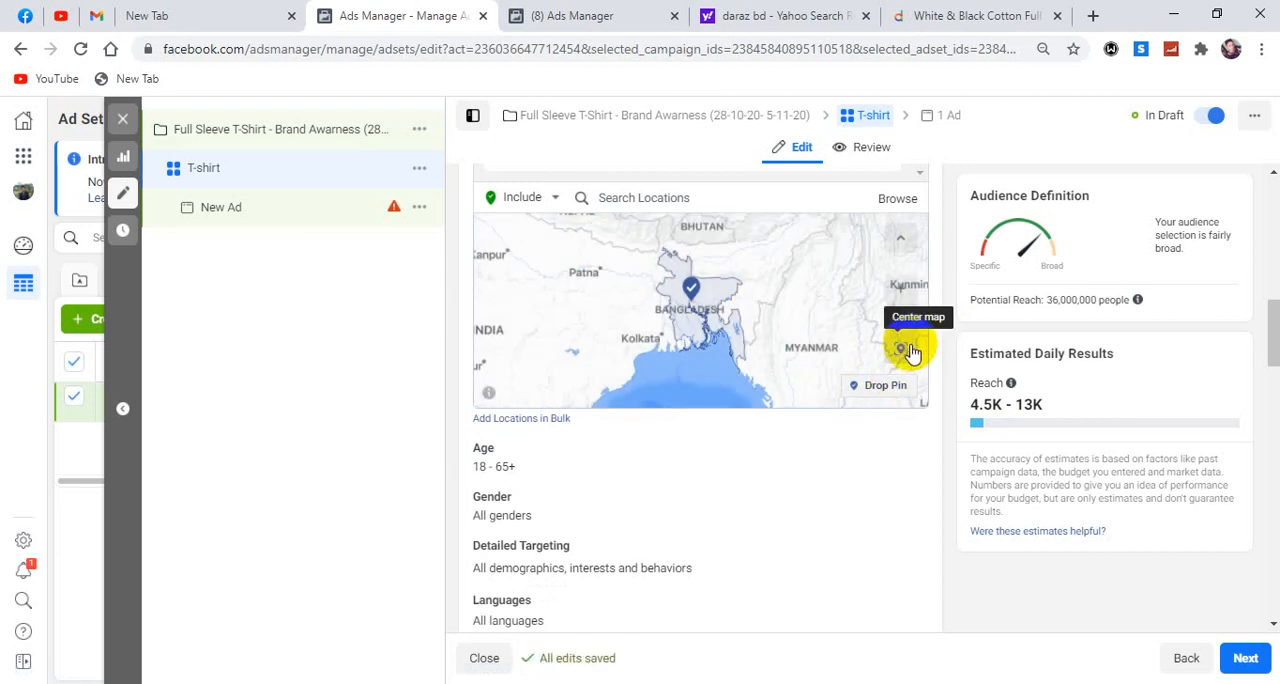
Drop an included location pin just west of Khulna, near Dumuria, and examine its radius on the map.
scroll(733, 389, up, 2)
mouse_move(731, 389)
mouse_down()
mouse_move(688, 295)
mouse_move(738, 394)
mouse_up()
scroll(686, 320, down, 3)
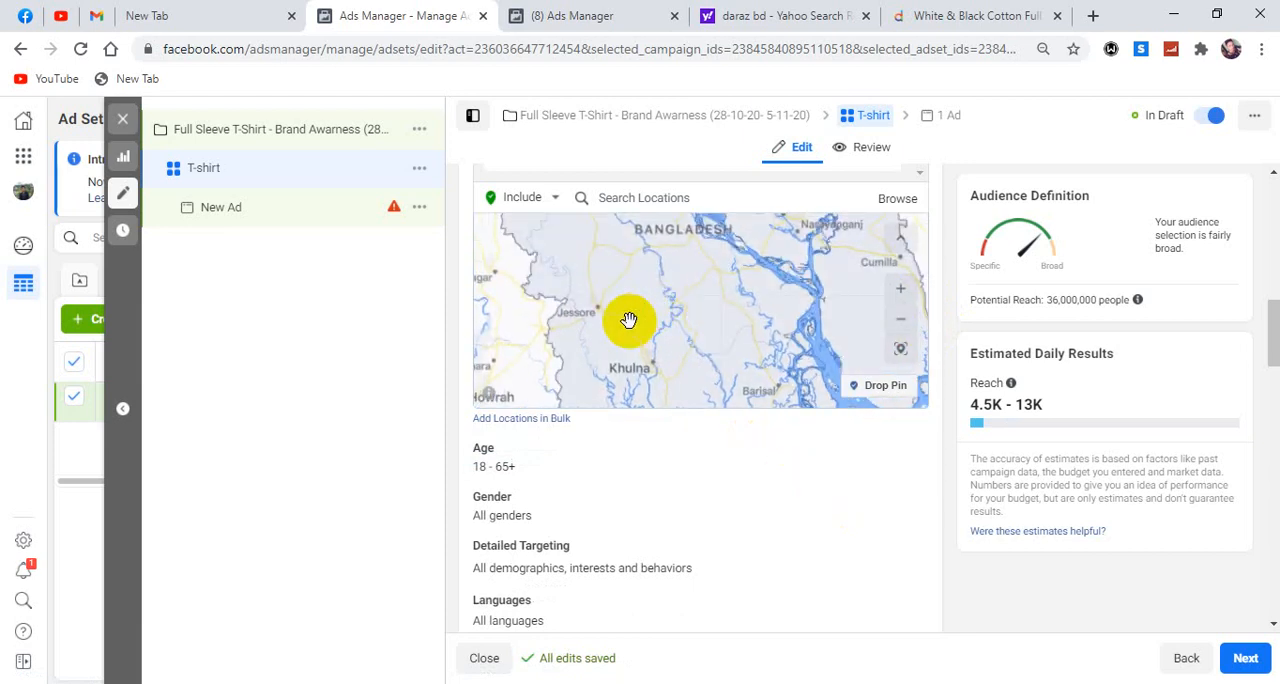
drag(664, 332, 699, 330)
click(875, 392)
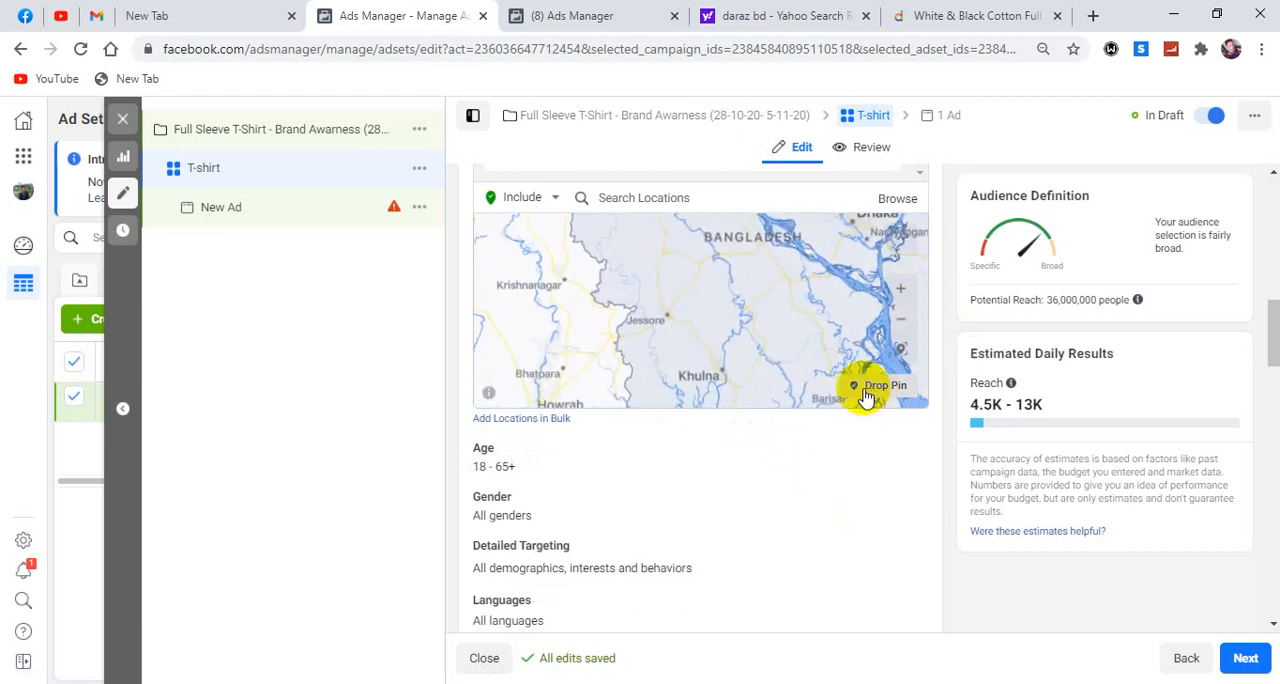
click(695, 371)
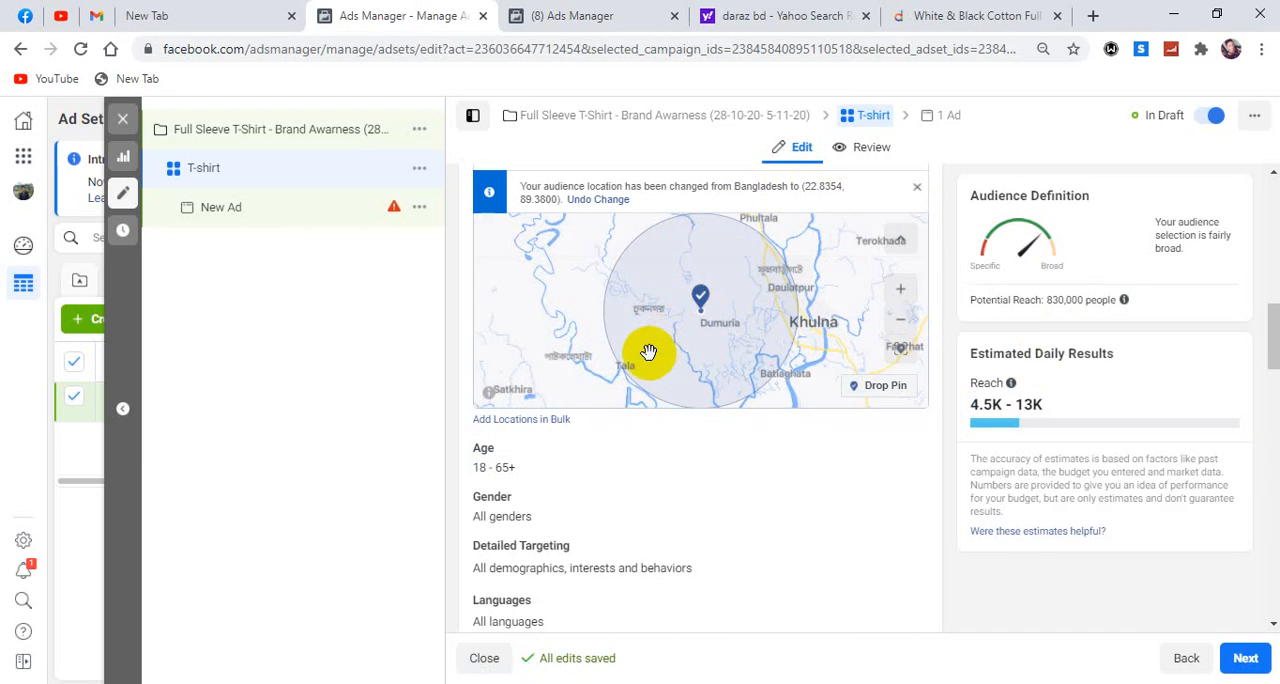
scroll(661, 343, down, 1)
drag(831, 249, 825, 378)
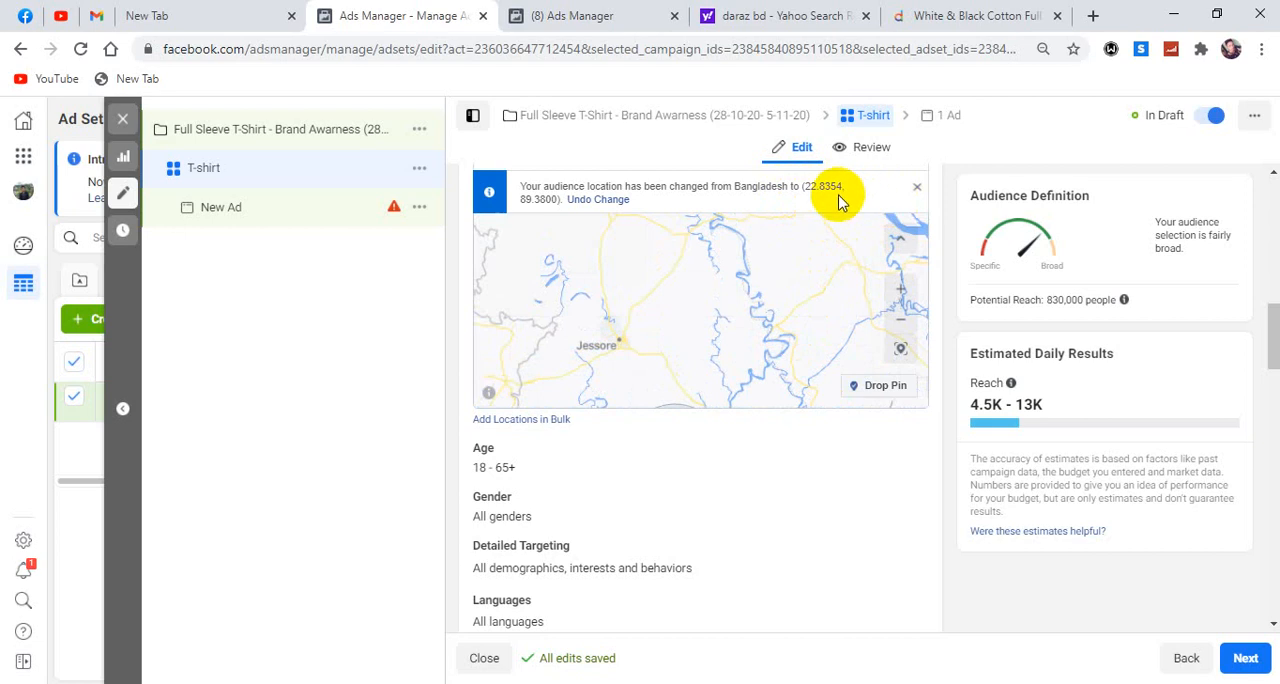
drag(694, 329, 634, 257)
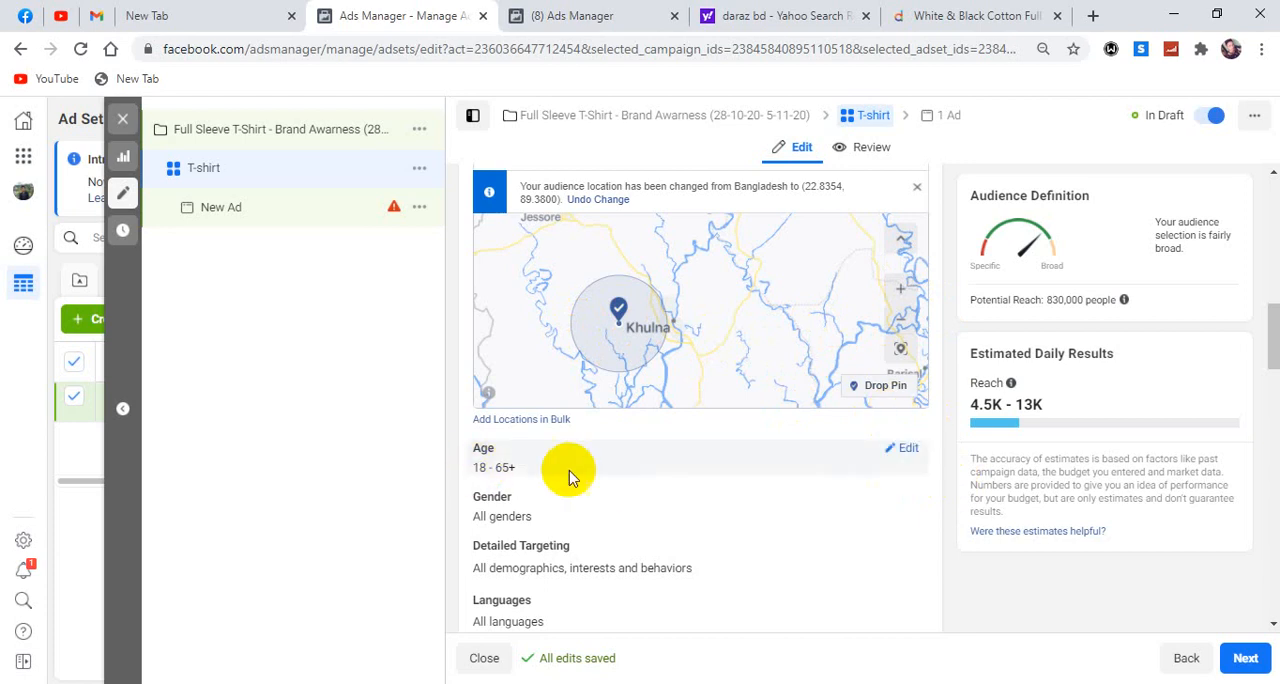
Open the audience age range for editing and look through the available age limits.
scroll(597, 477, down, 1)
scroll(597, 477, down, 1)
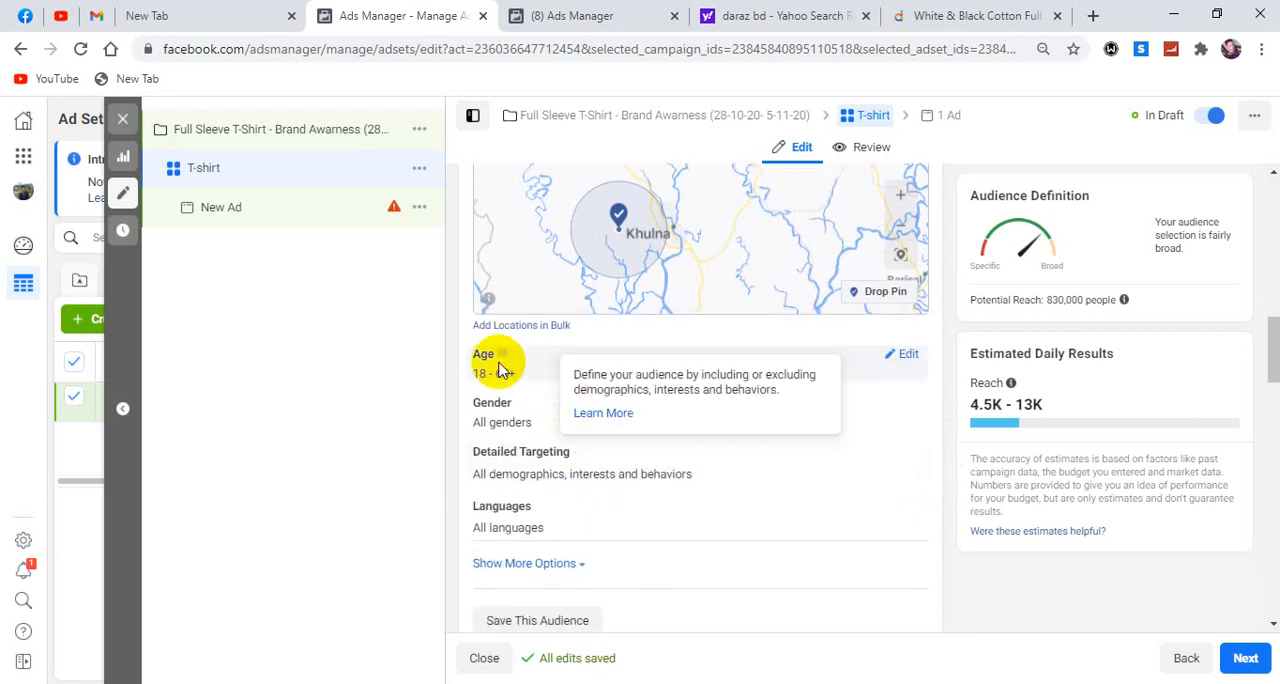
click(908, 356)
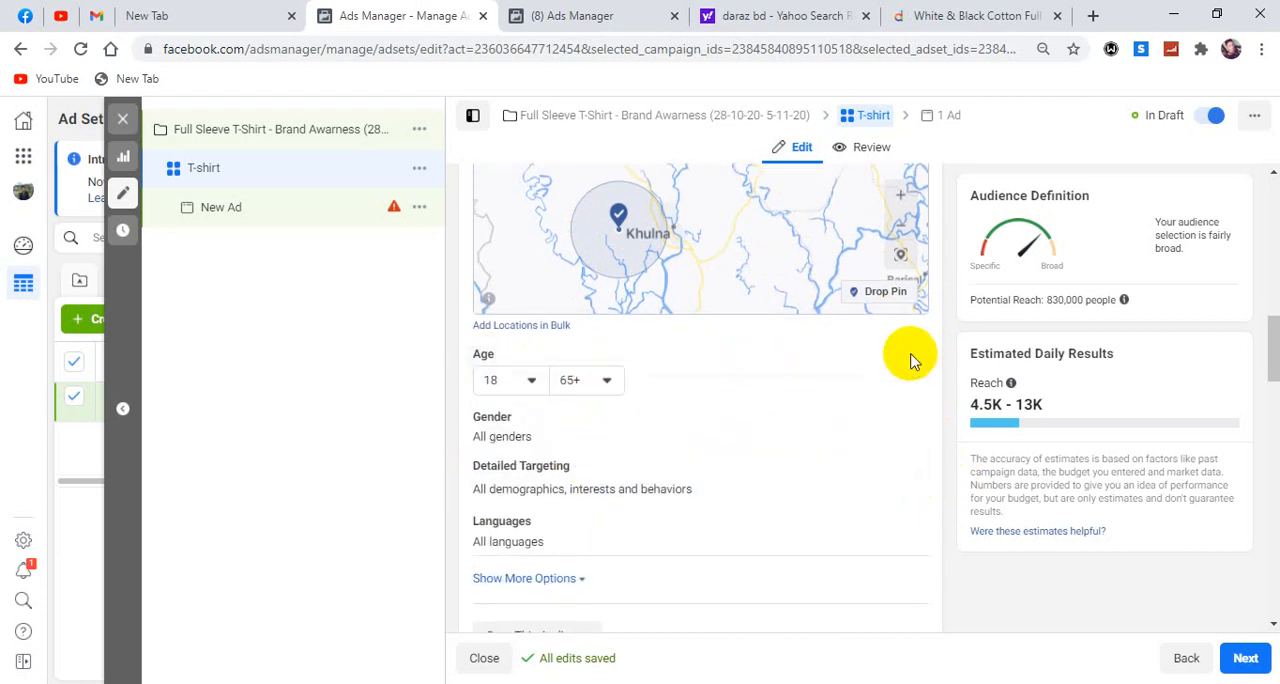
click(532, 384)
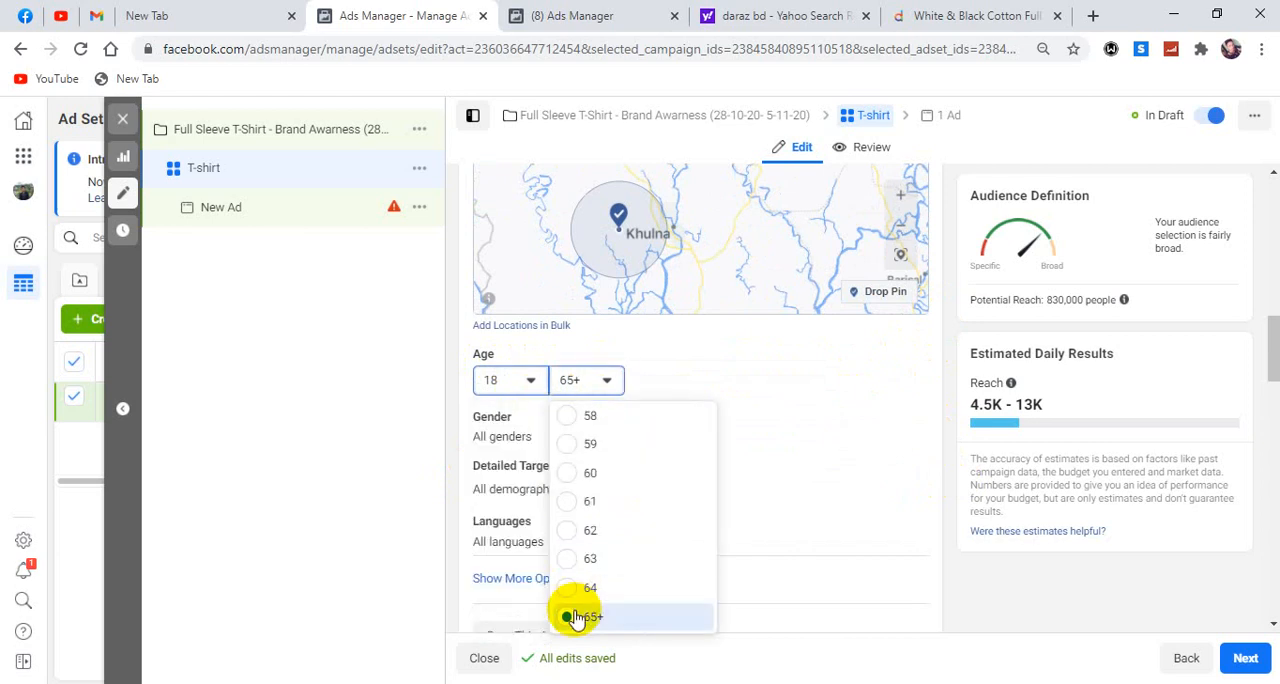
click(950, 365)
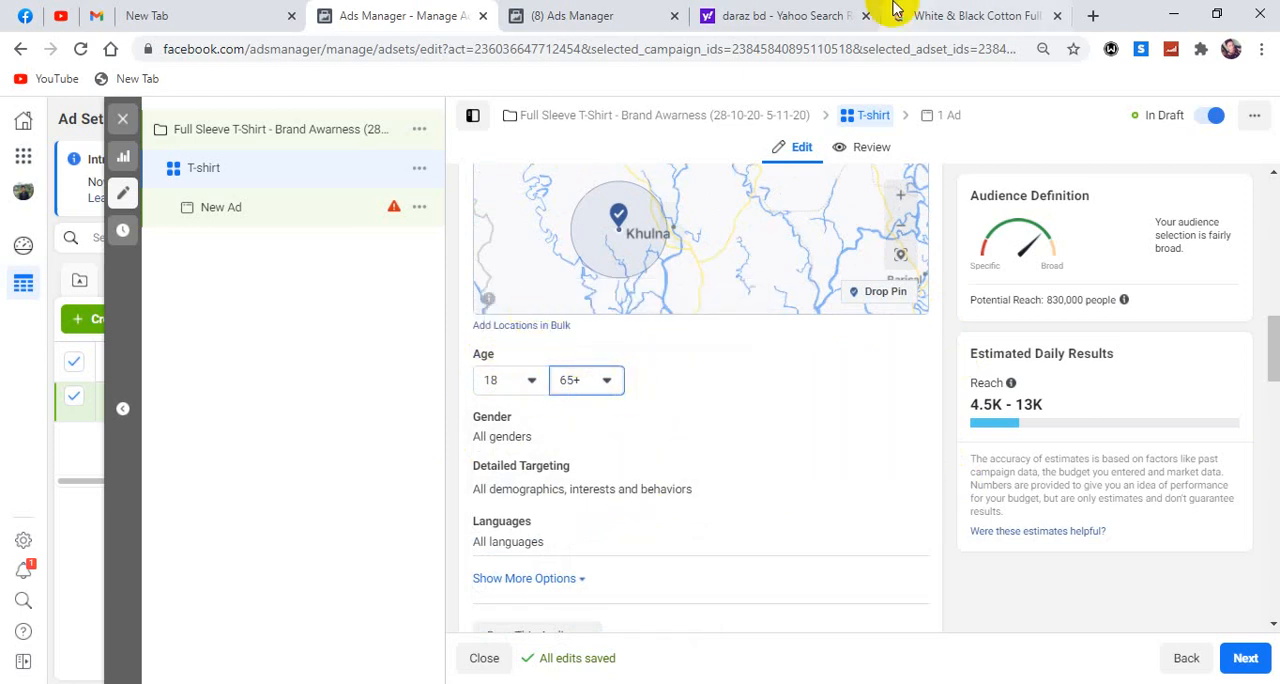
Check the full sleeve T-shirt's product page on Daraz, and set the audience's minimum age to 15 in Ads Manager.
click(958, 15)
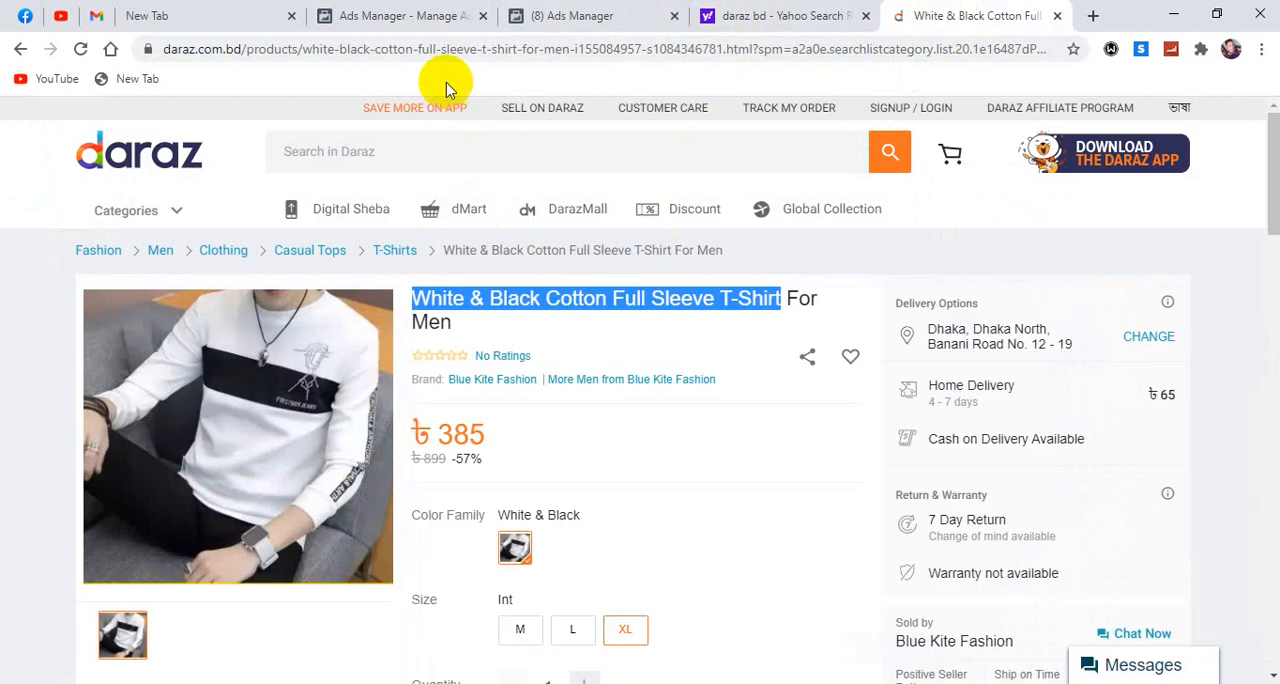
click(410, 16)
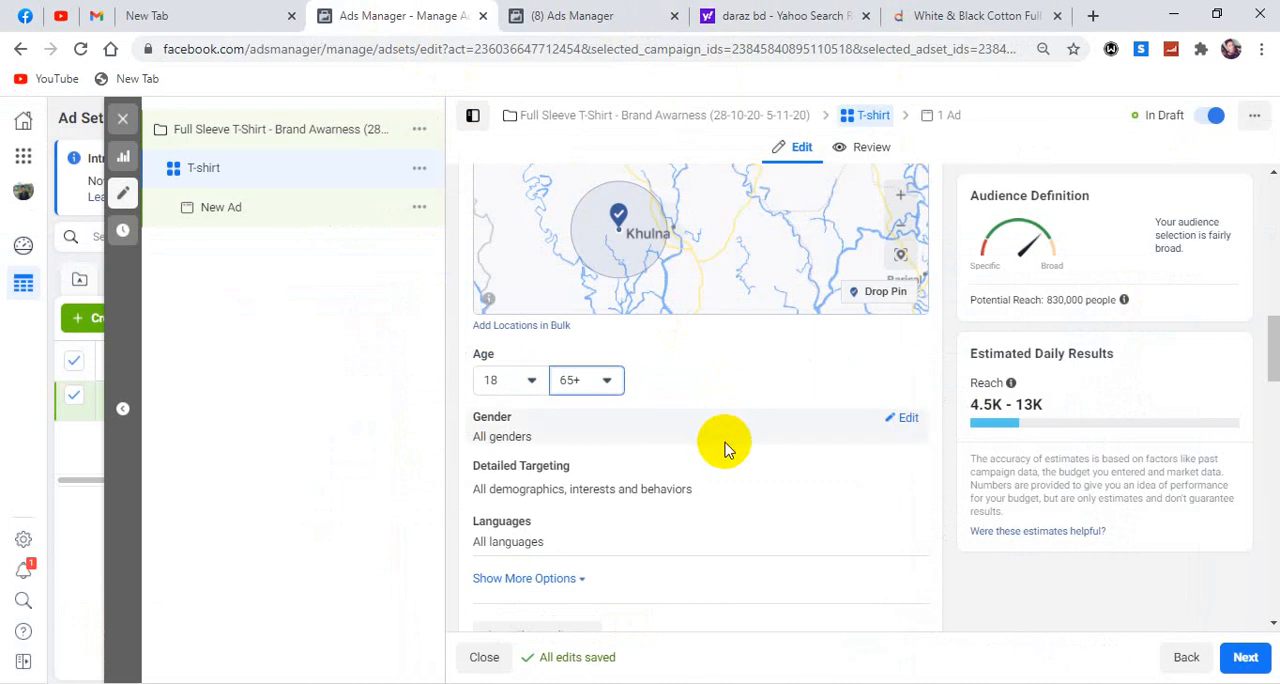
click(530, 392)
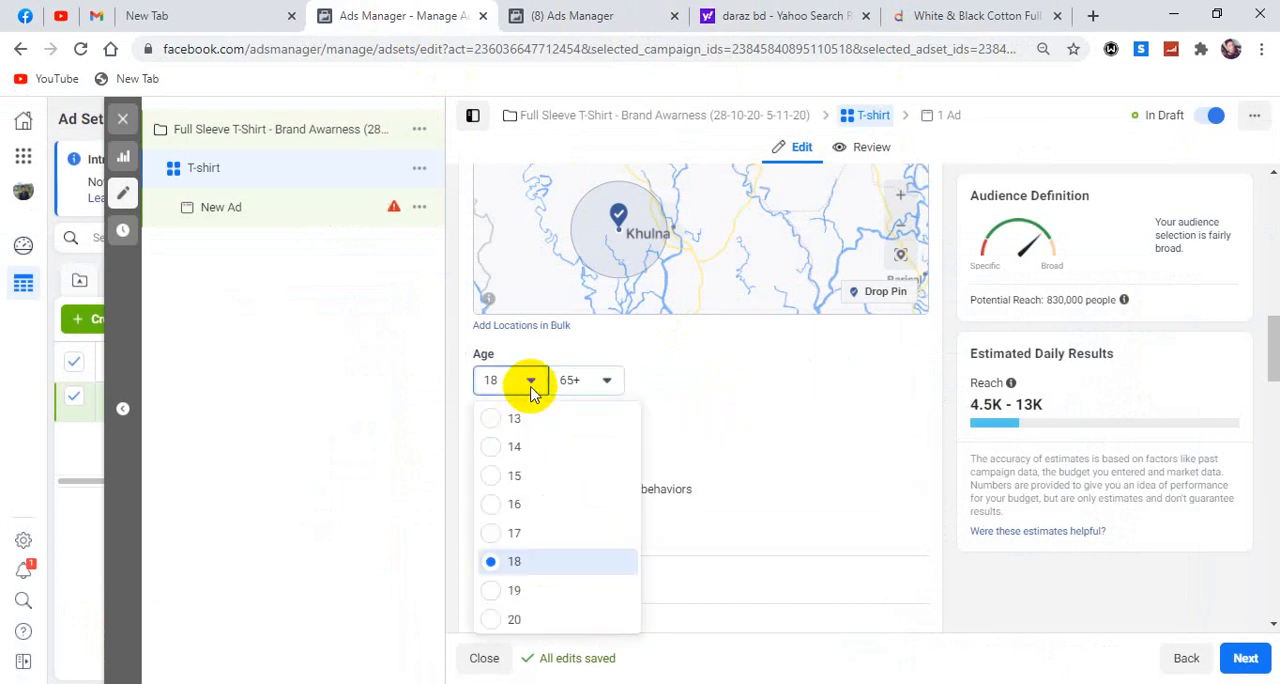
click(512, 476)
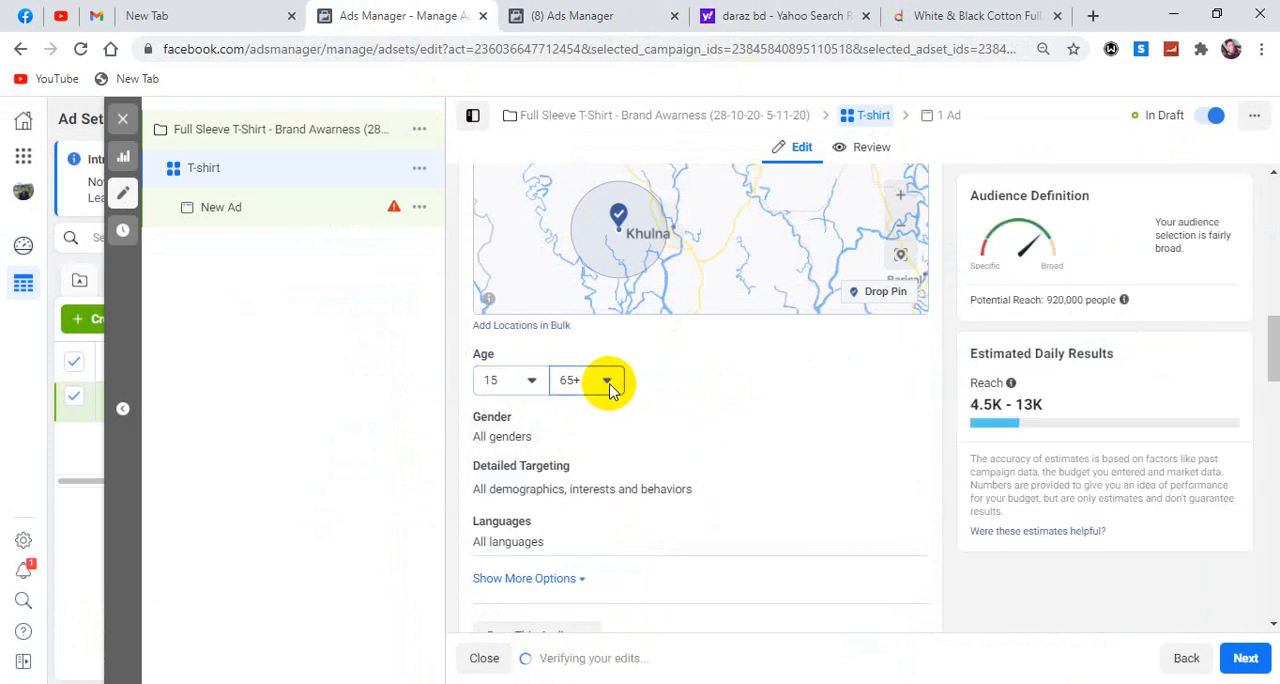
Set the audience's maximum age to 30.
click(606, 383)
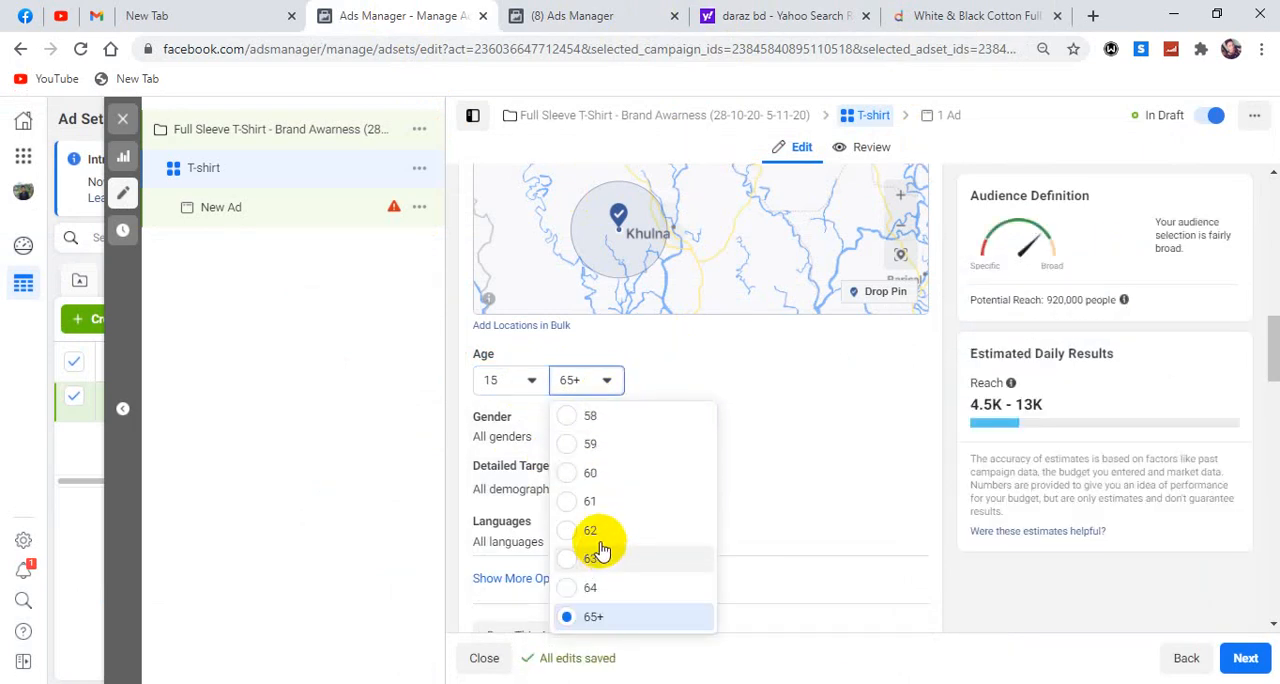
scroll(591, 520, up, 2)
scroll(591, 522, up, 2)
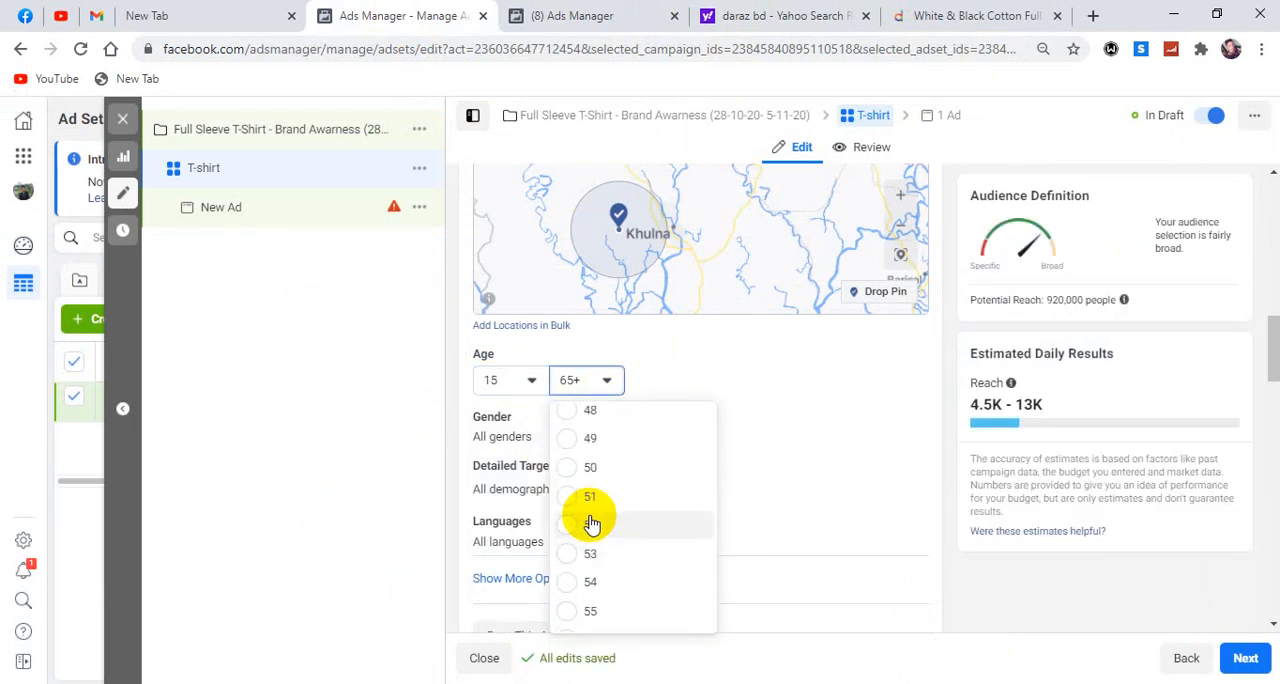
scroll(641, 523, up, 1)
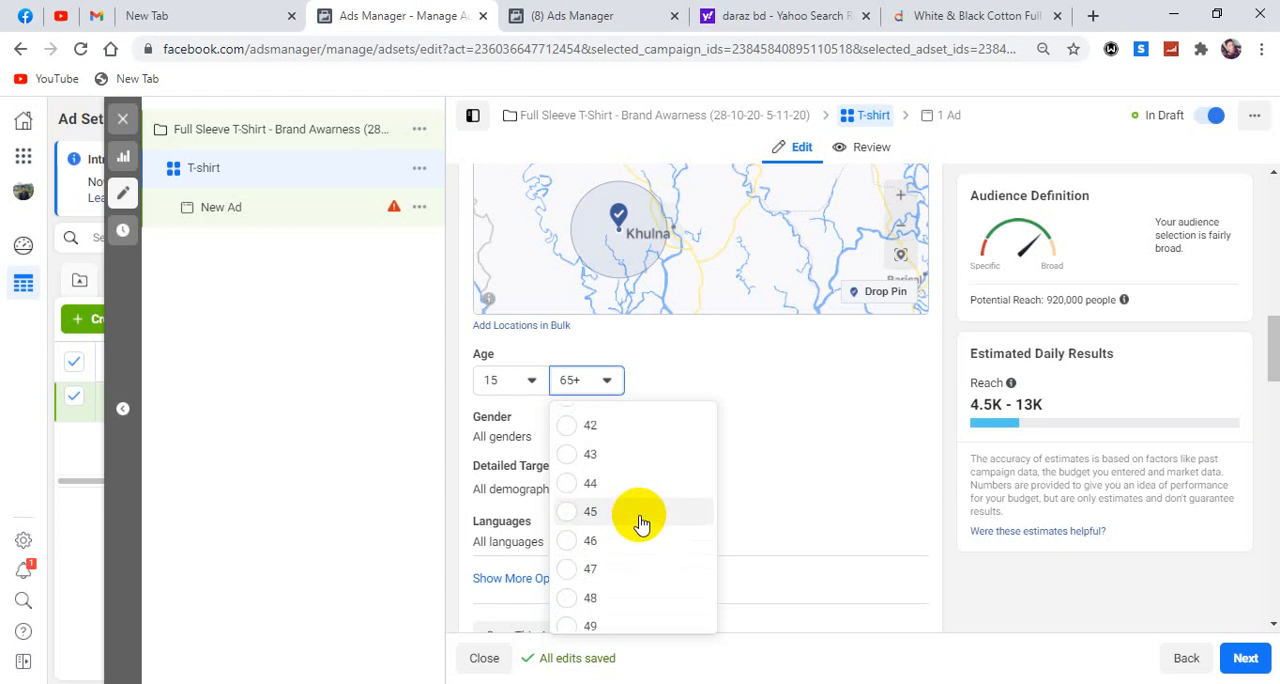
scroll(641, 523, up, 4)
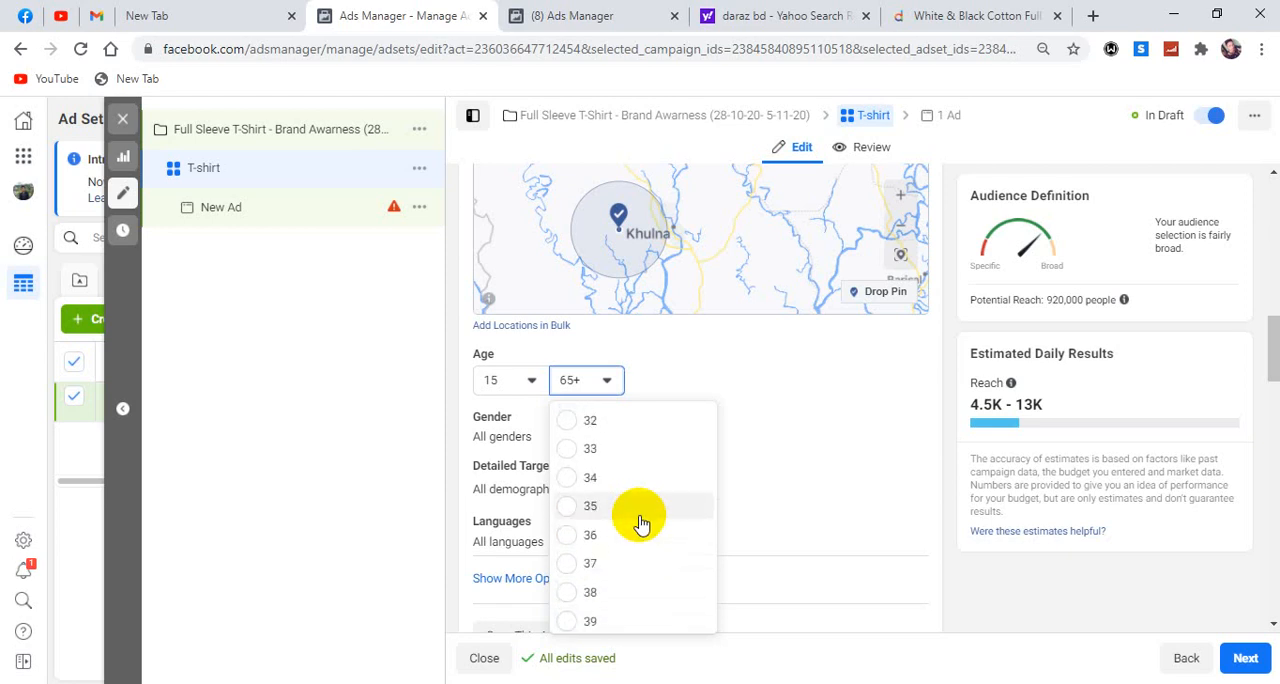
scroll(641, 523, up, 4)
scroll(633, 519, down, 1)
scroll(632, 518, down, 2)
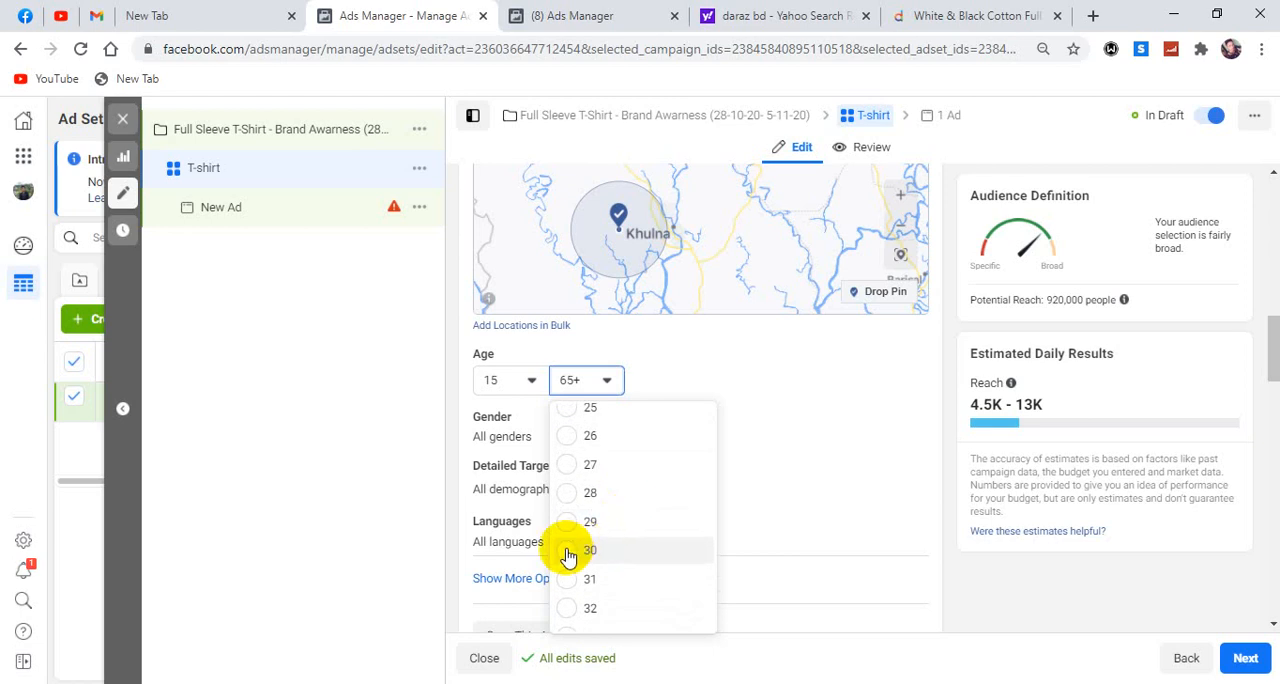
click(566, 554)
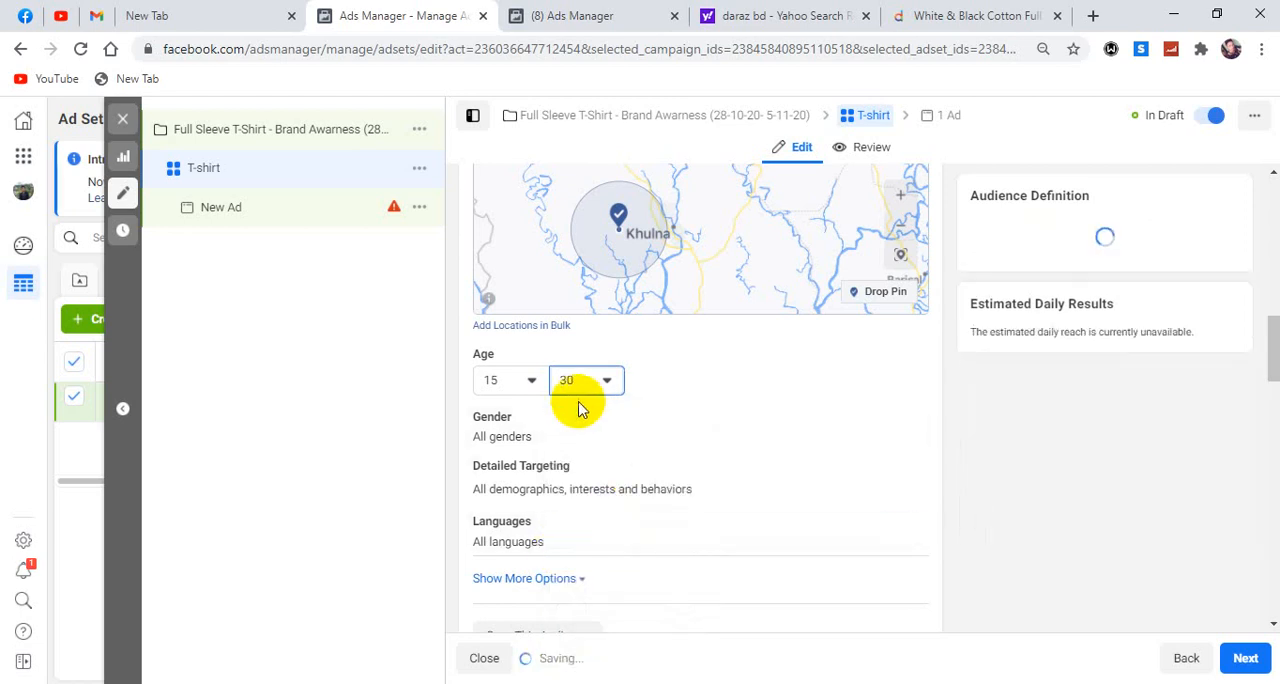
Check the full sleeve T-shirt's product page on Daraz, and restrict the audience's gender to Men in Ads Manager.
click(940, 16)
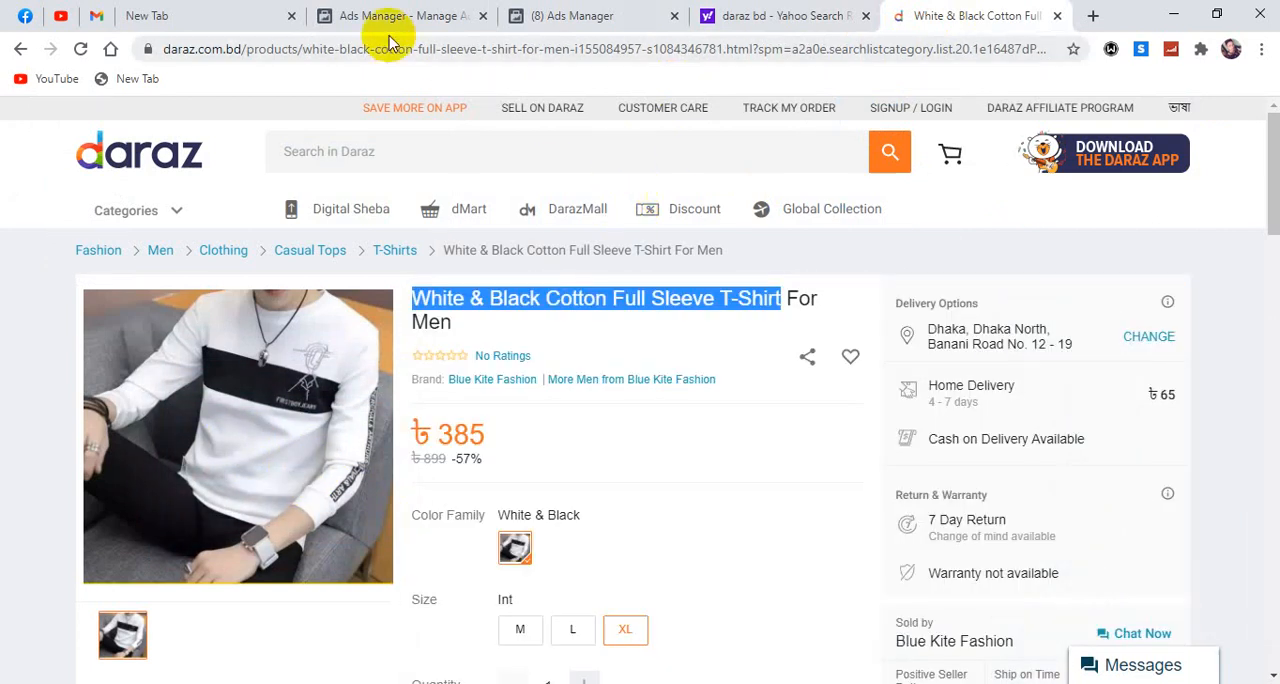
click(571, 18)
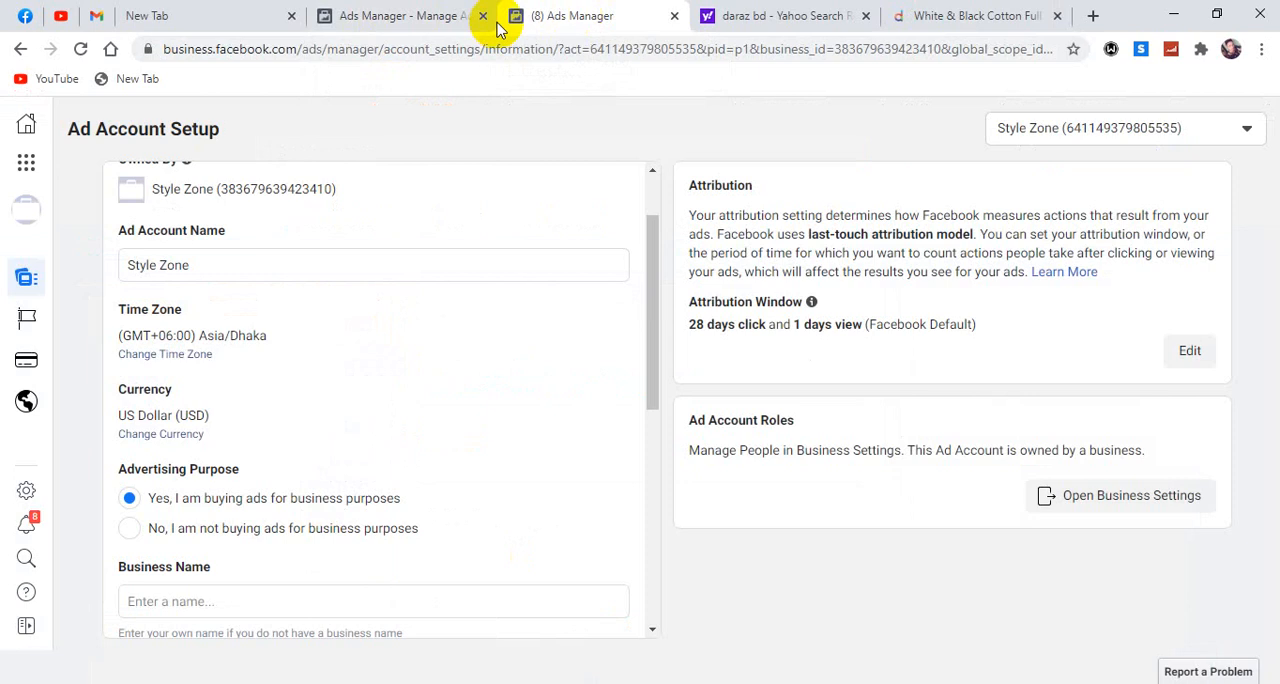
click(425, 18)
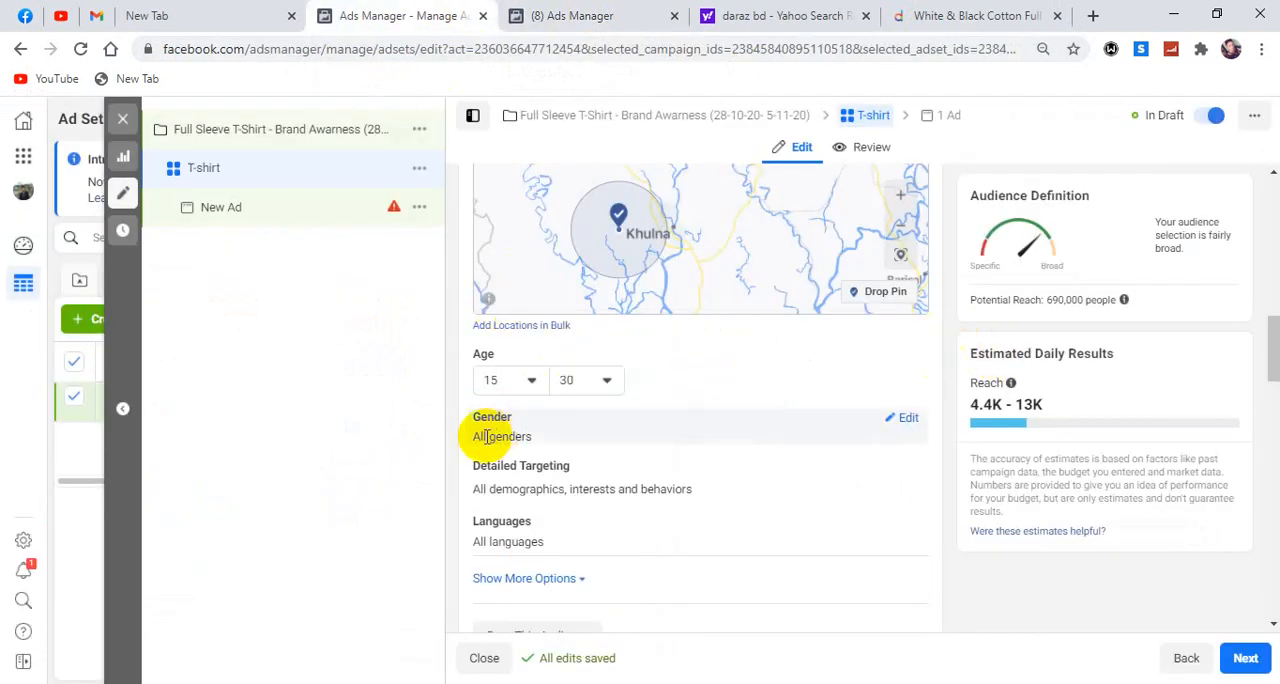
click(906, 422)
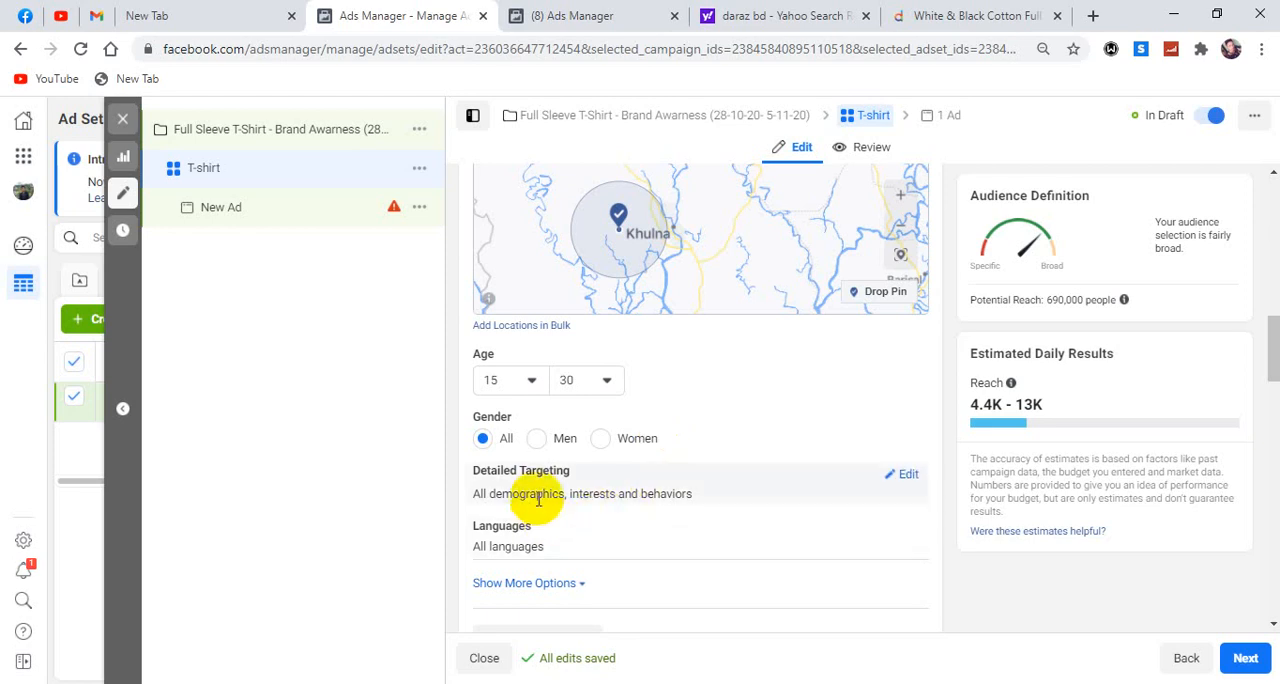
click(537, 440)
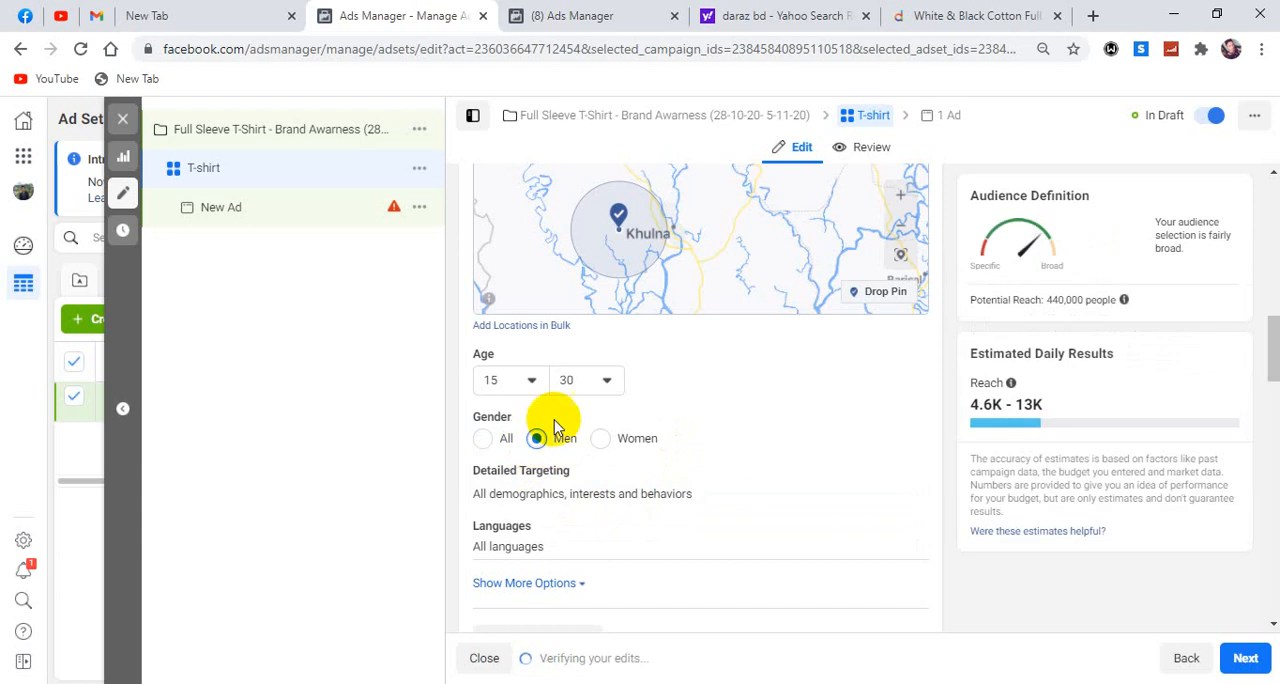
Open the audience's detailed targeting for editing and view its top-level categories and the tip on including people.
scroll(574, 443, down, 1)
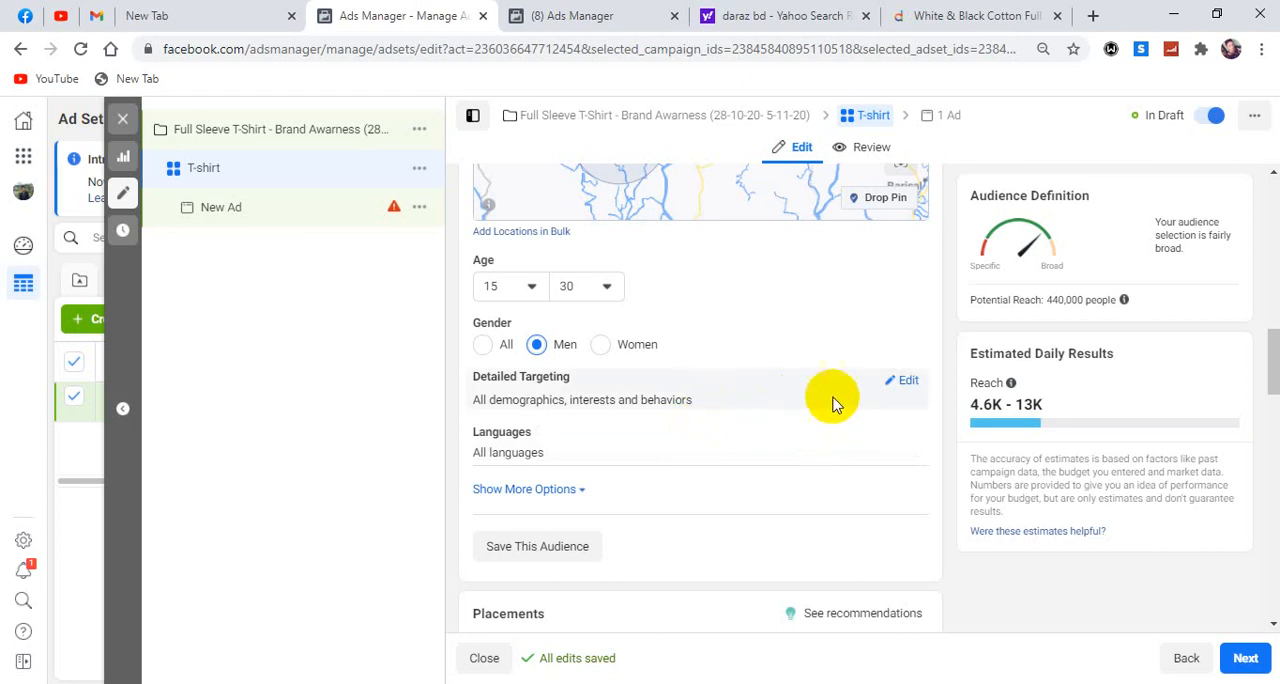
click(907, 383)
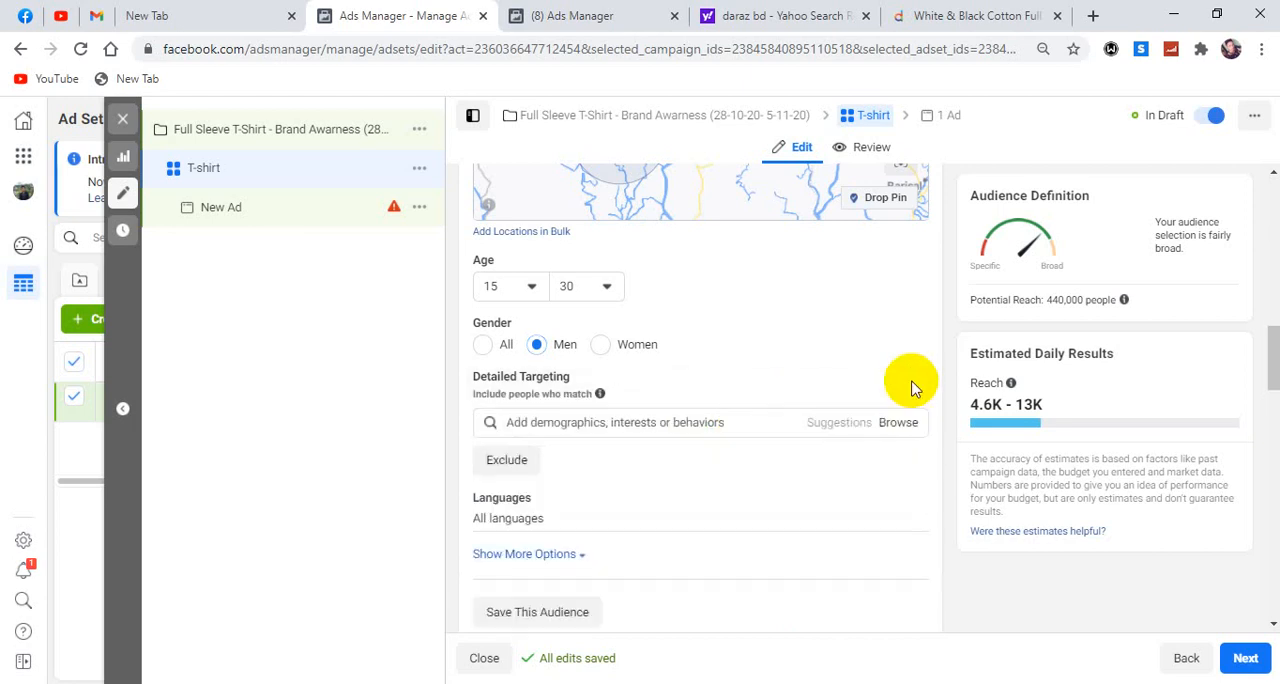
scroll(910, 385, down, 1)
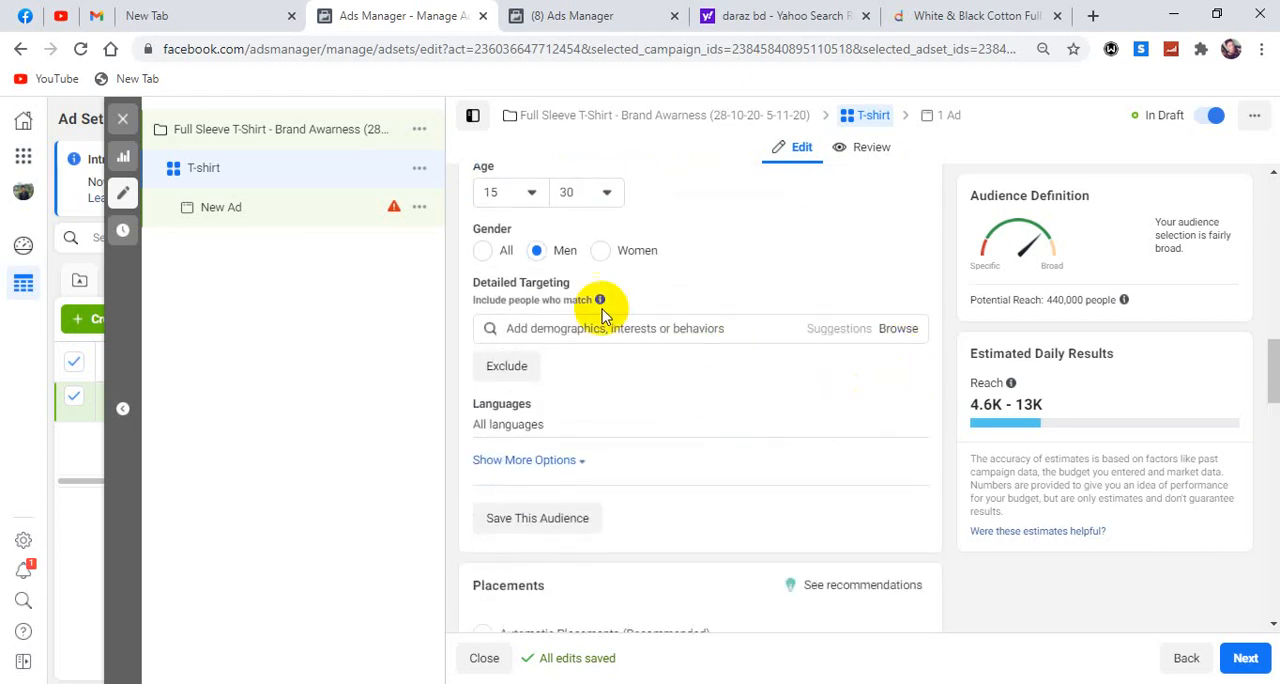
mouse_move(580, 284)
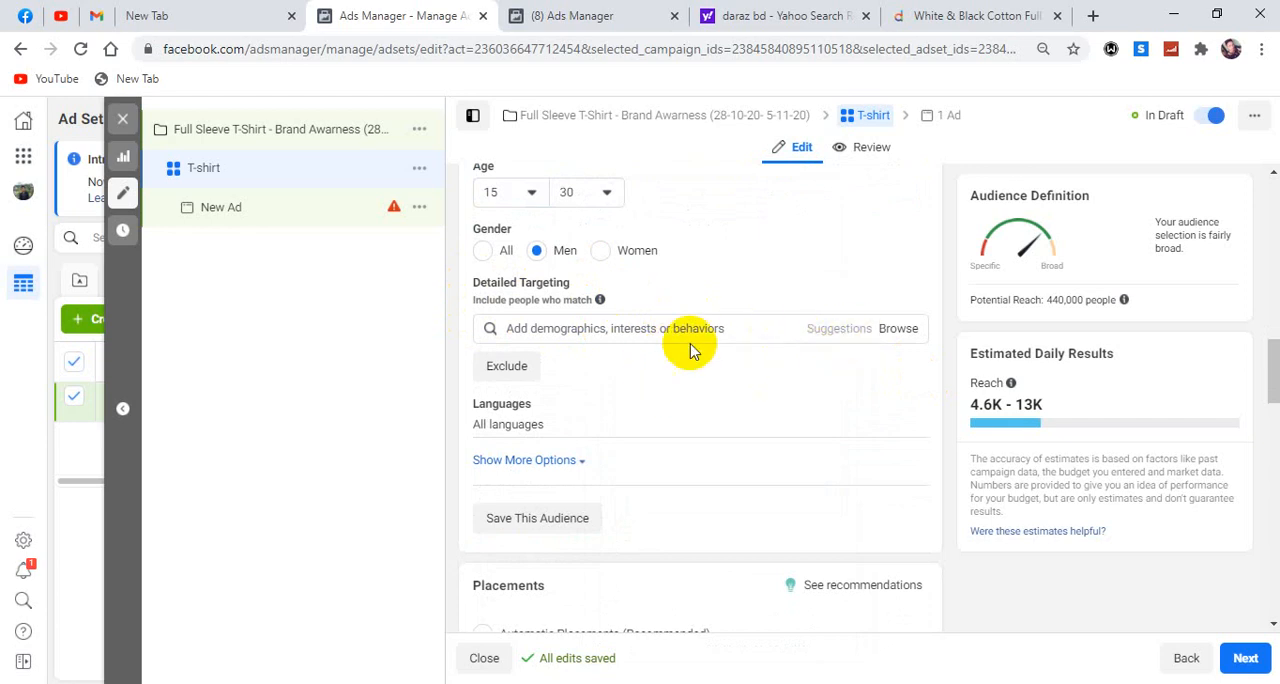
click(897, 330)
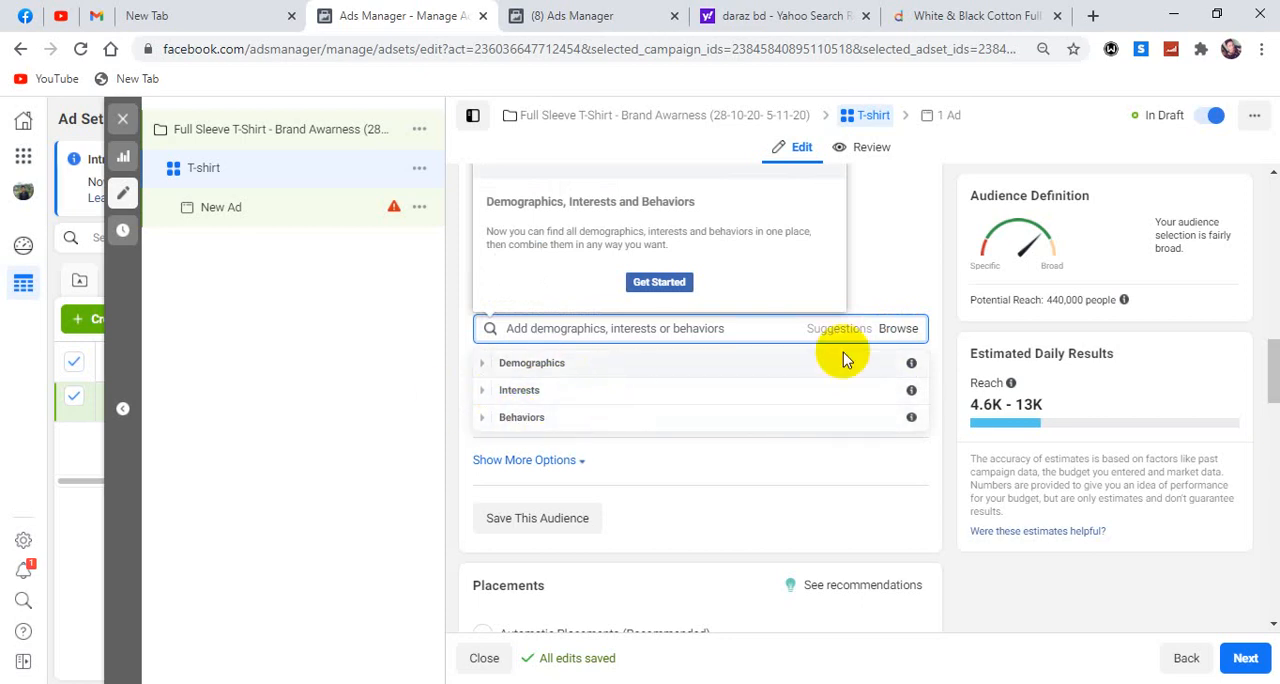
click(949, 316)
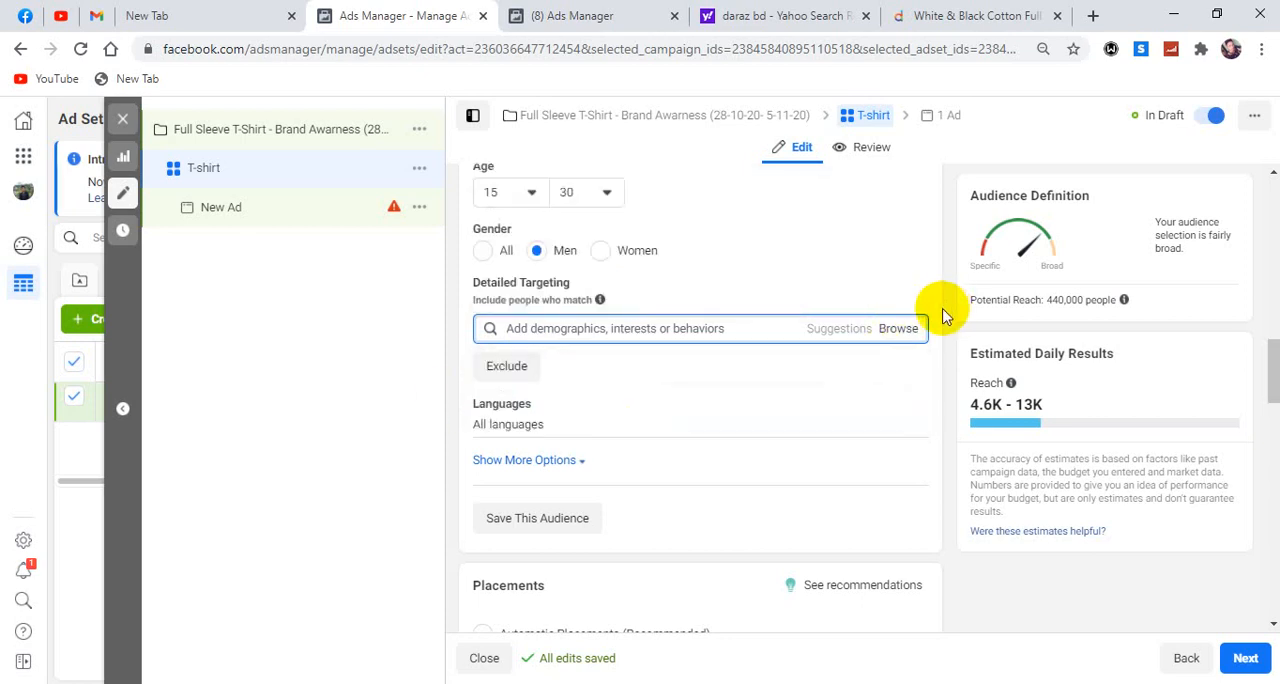
click(557, 343)
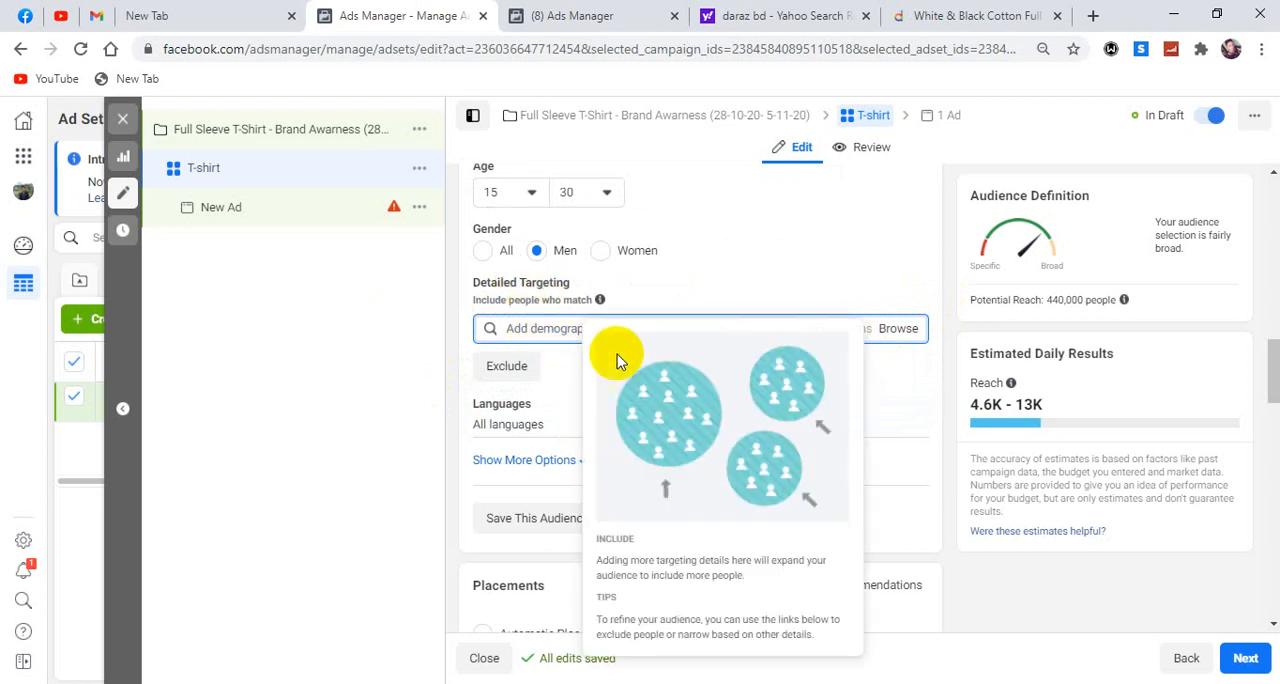
click(935, 325)
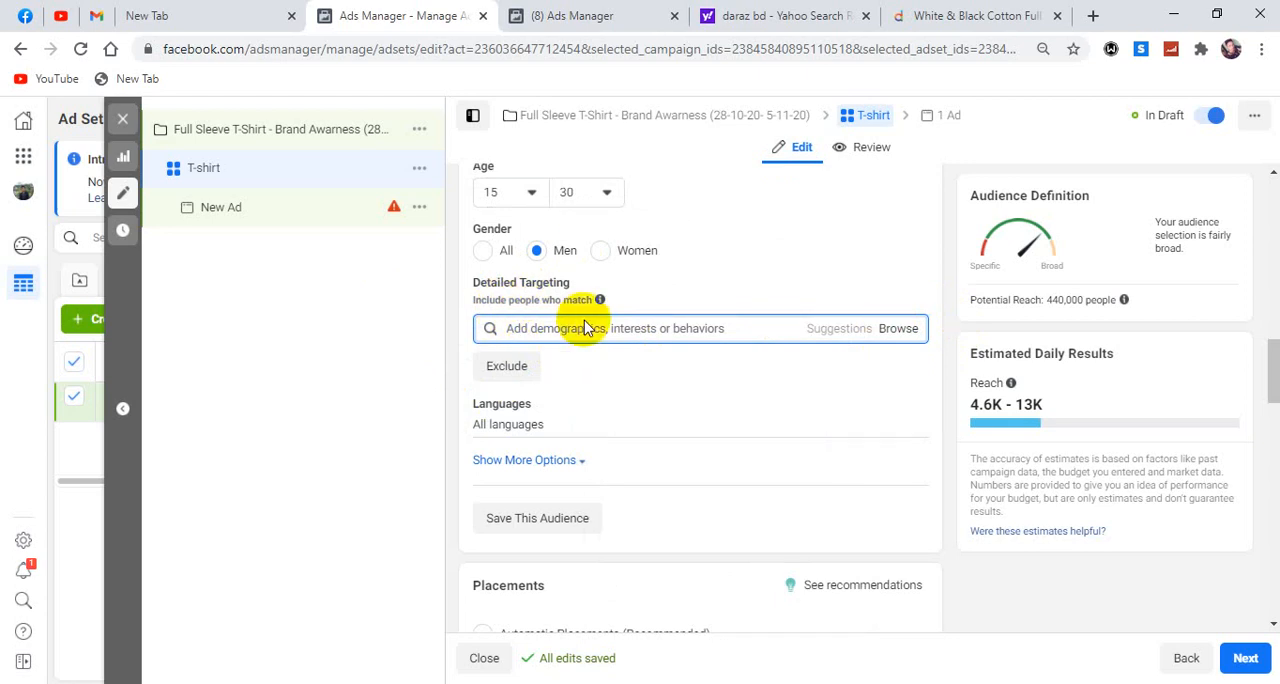
Add the education levels In grad school, In college and Some high school from Demographics to the detailed targeting.
click(894, 330)
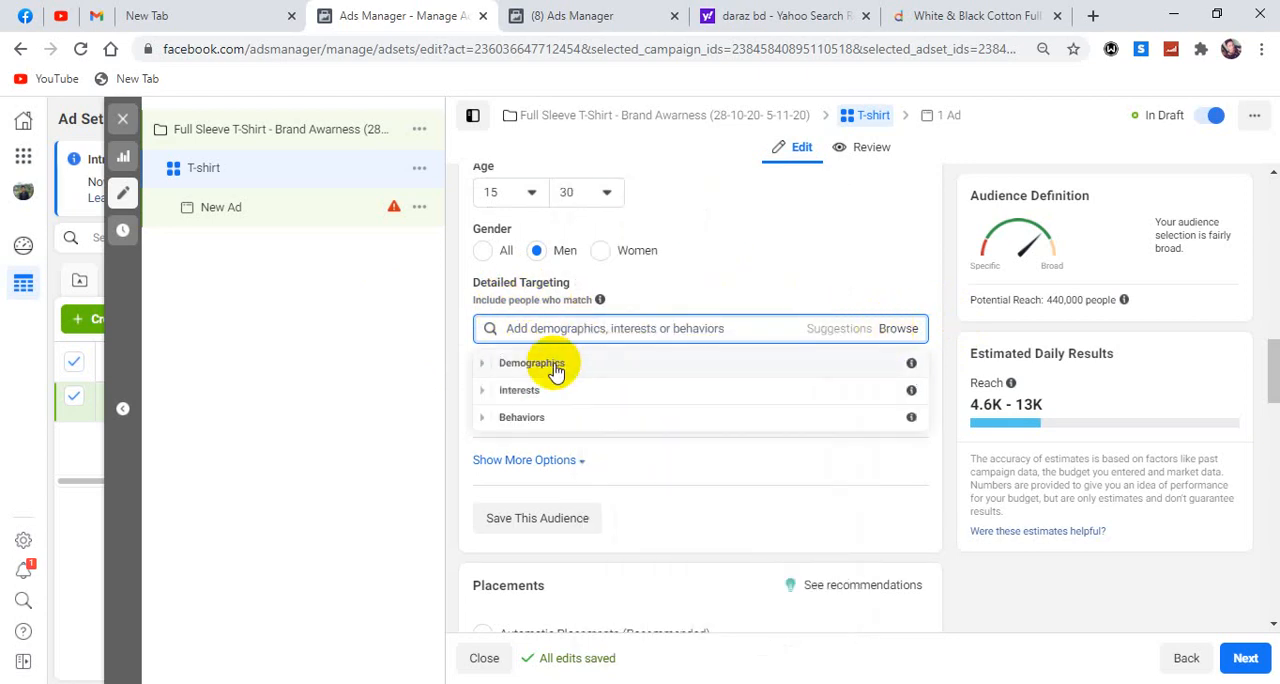
click(485, 366)
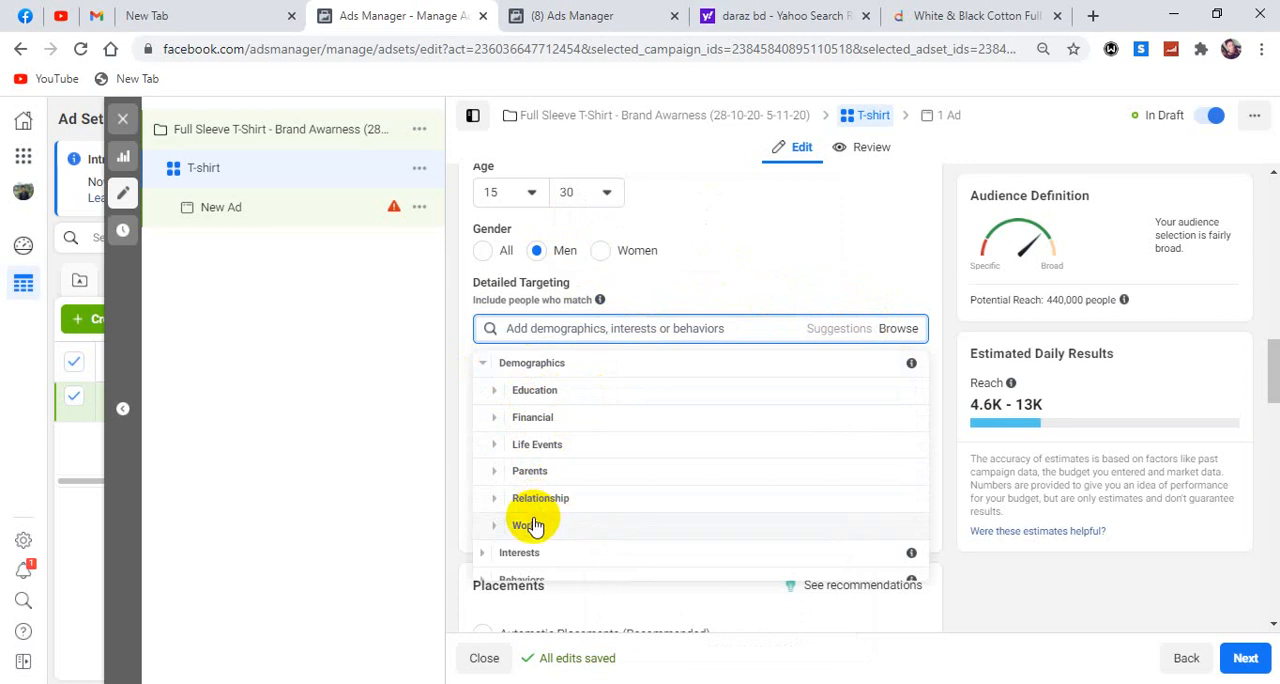
click(495, 392)
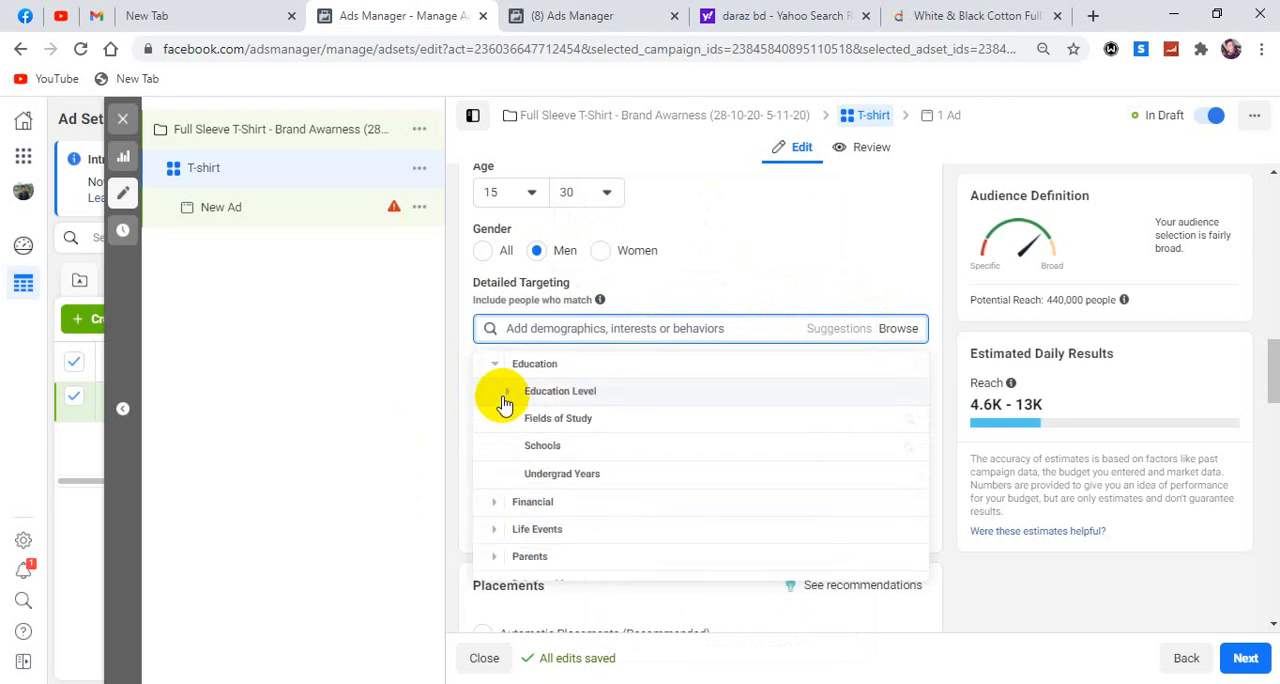
click(503, 397)
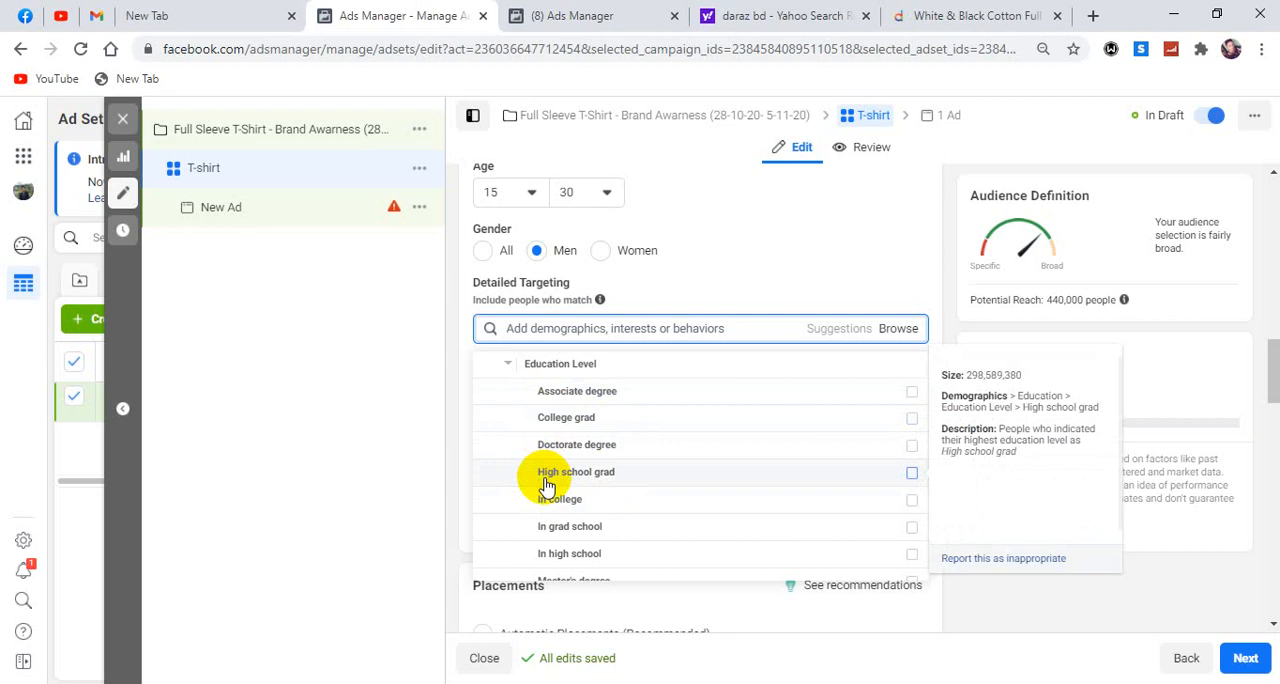
scroll(520, 503, down, 1)
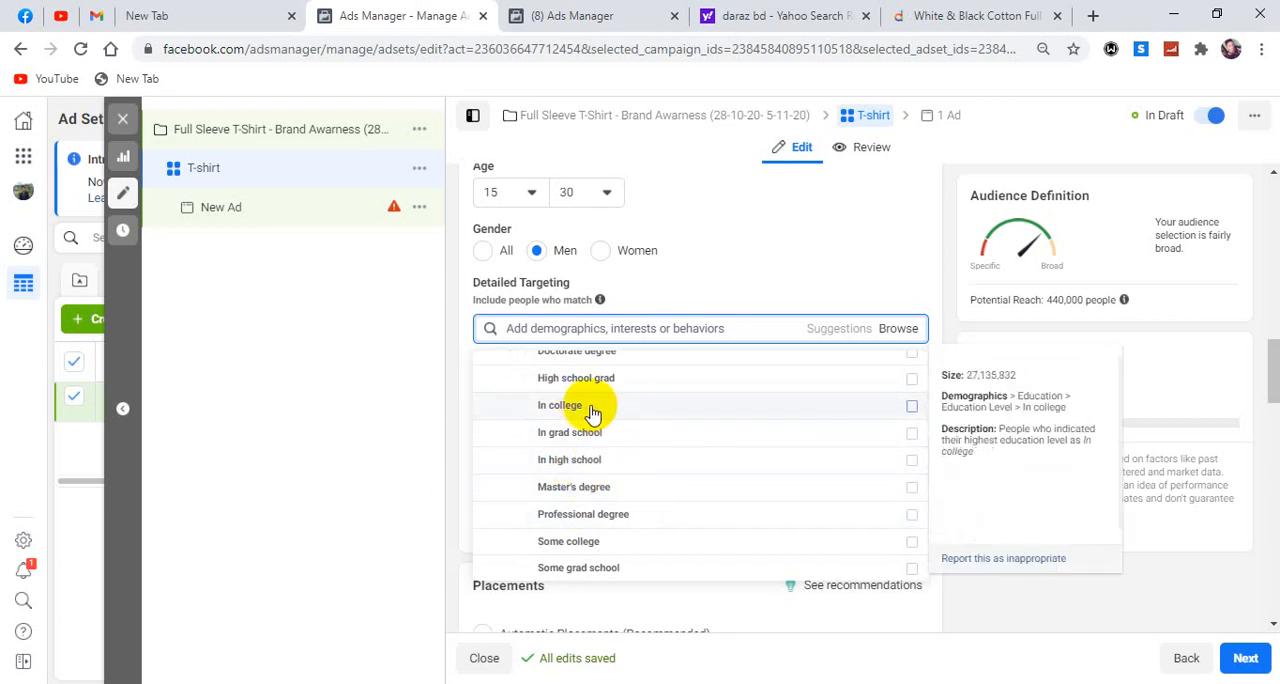
click(912, 437)
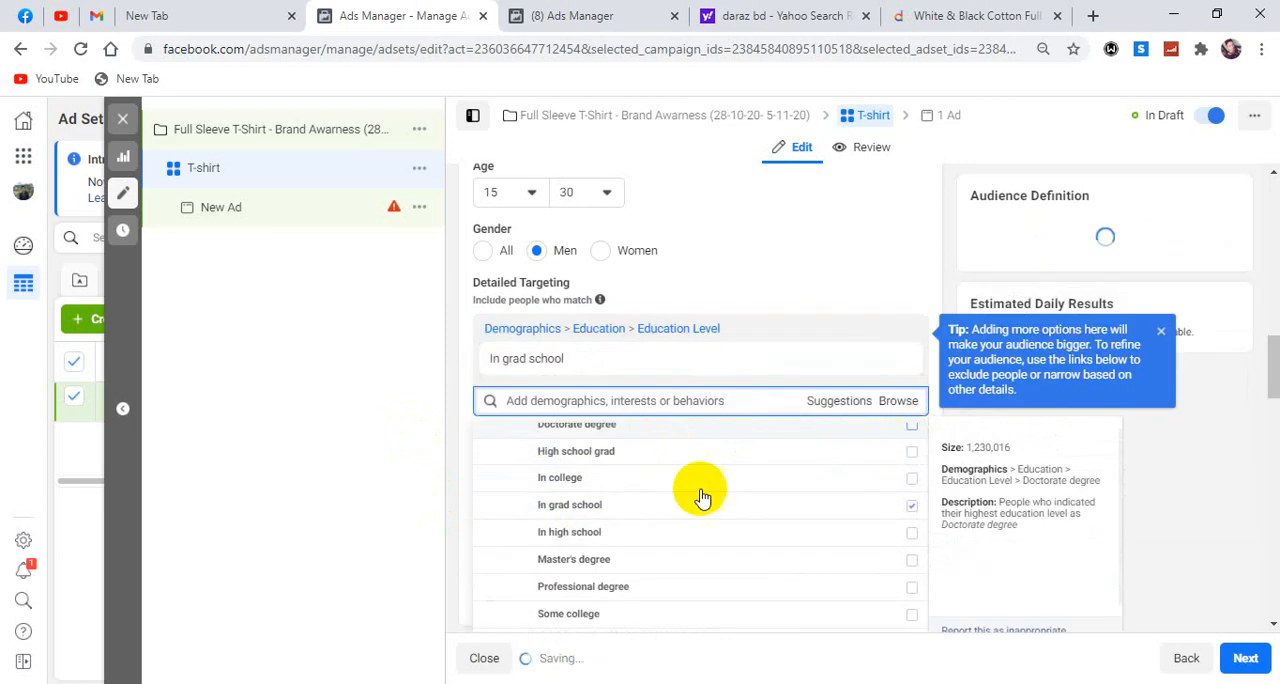
click(912, 481)
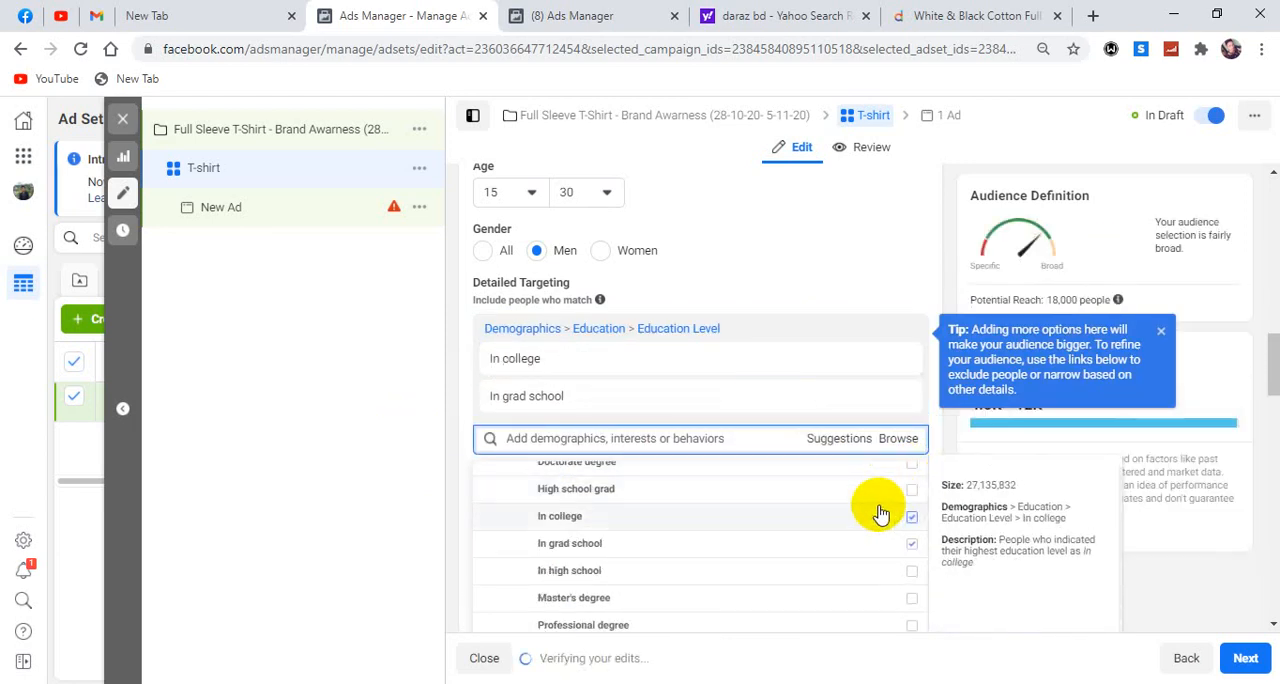
scroll(877, 509, down, 3)
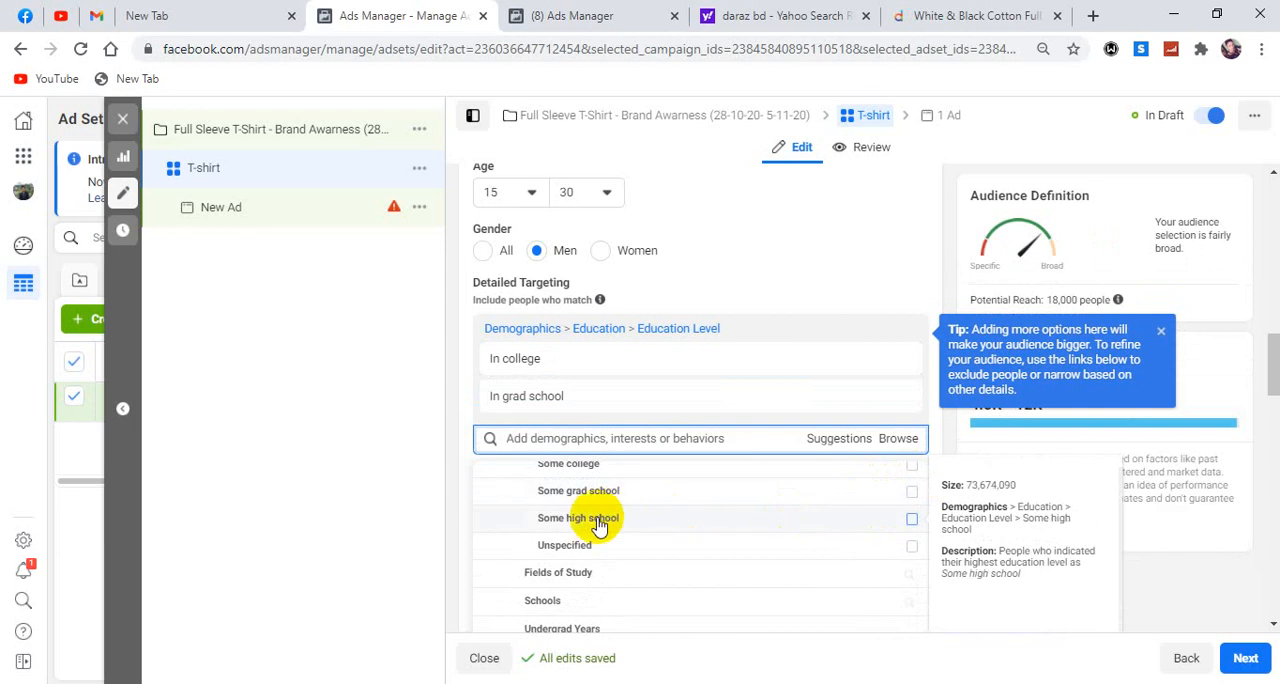
click(912, 522)
scroll(708, 500, down, 3)
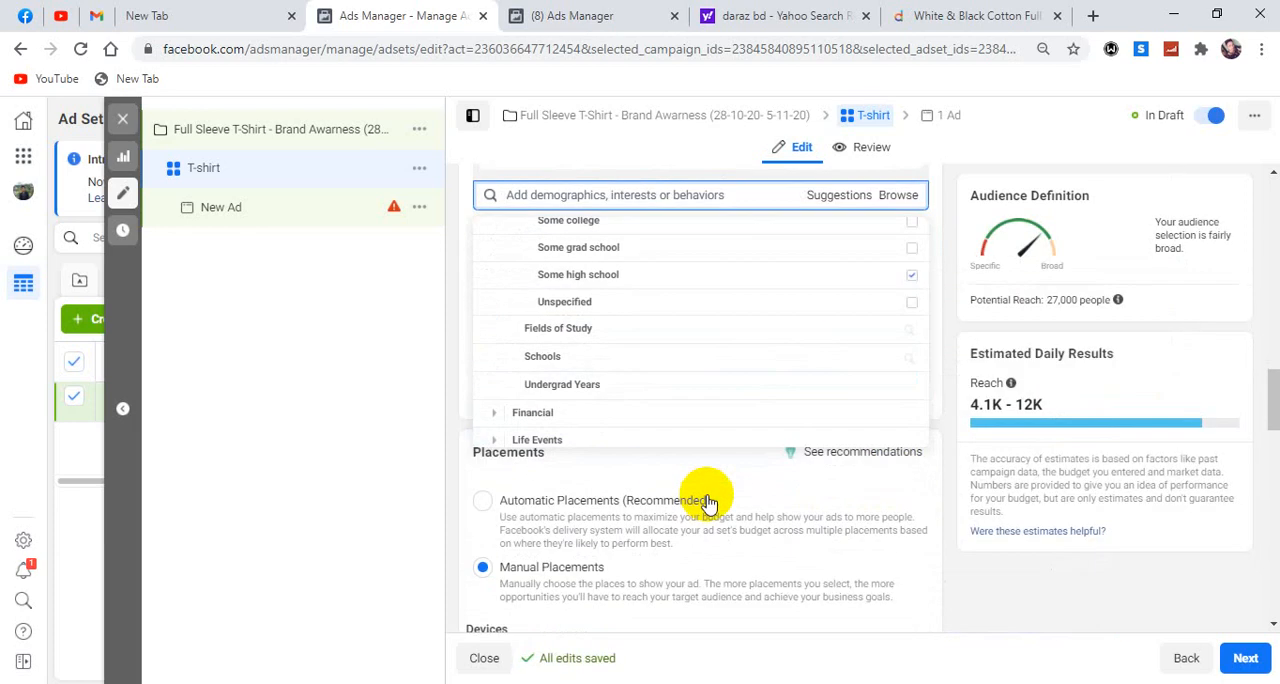
scroll(943, 310, up, 2)
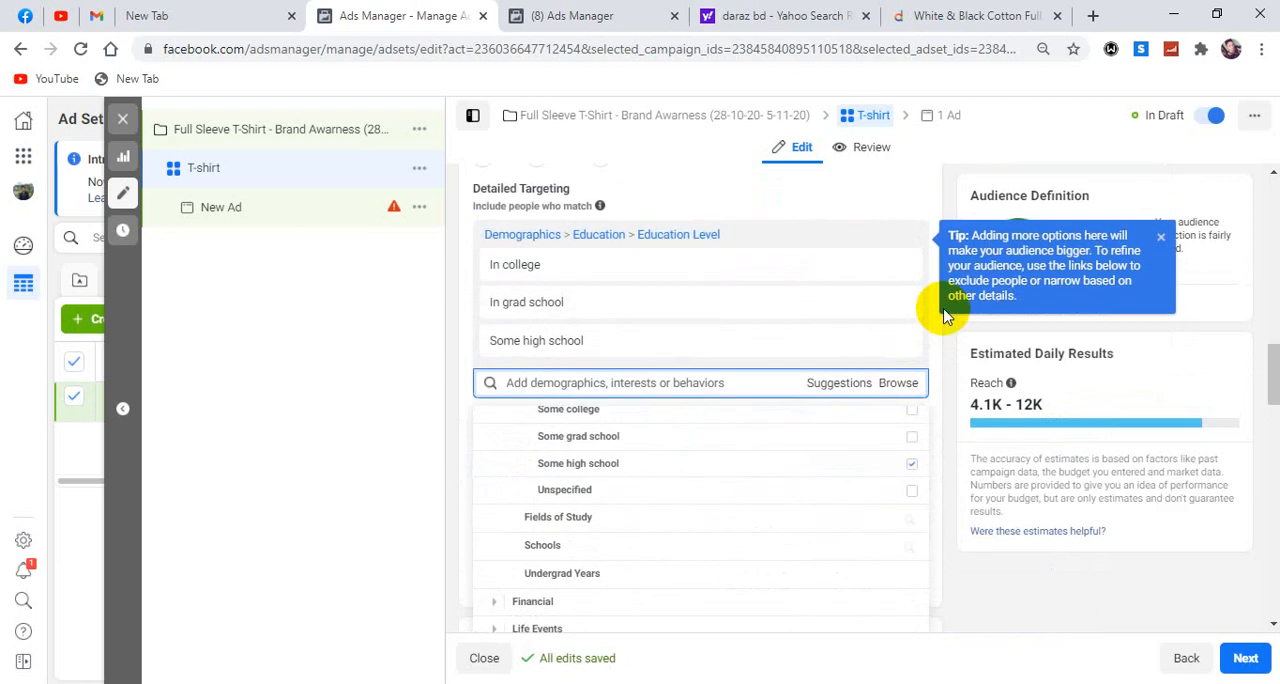
click(944, 390)
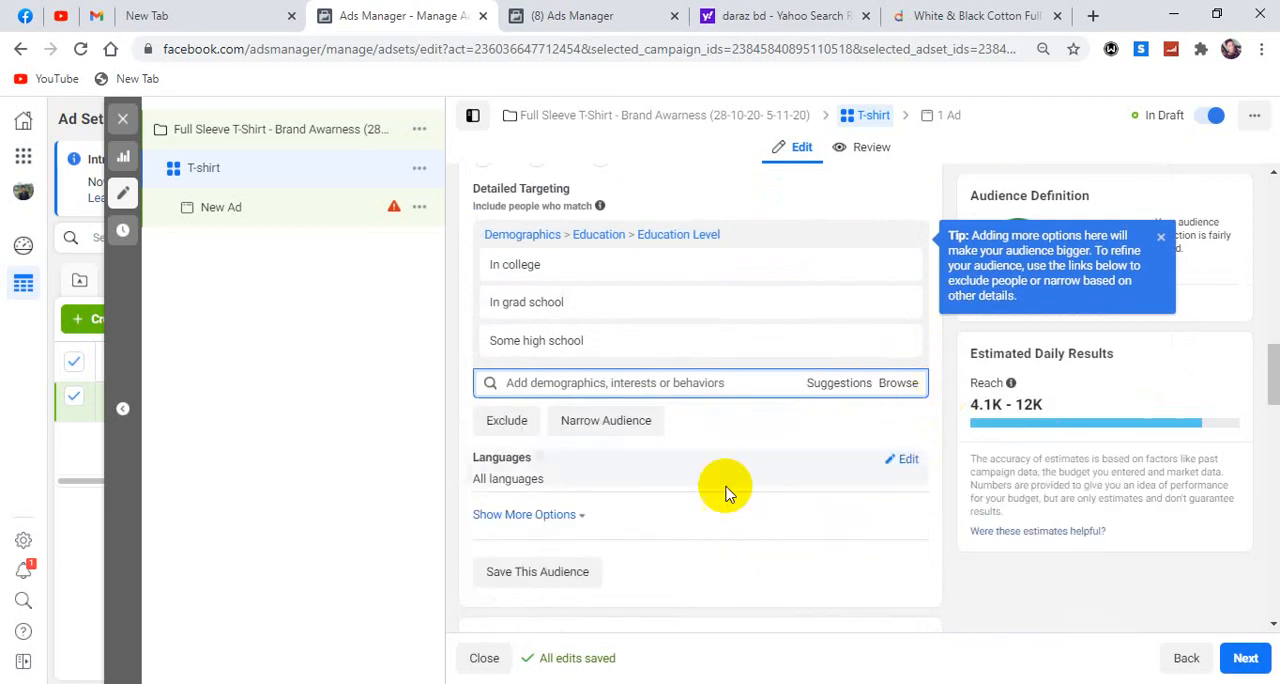
Look through the suggested detailed targeting options.
click(836, 385)
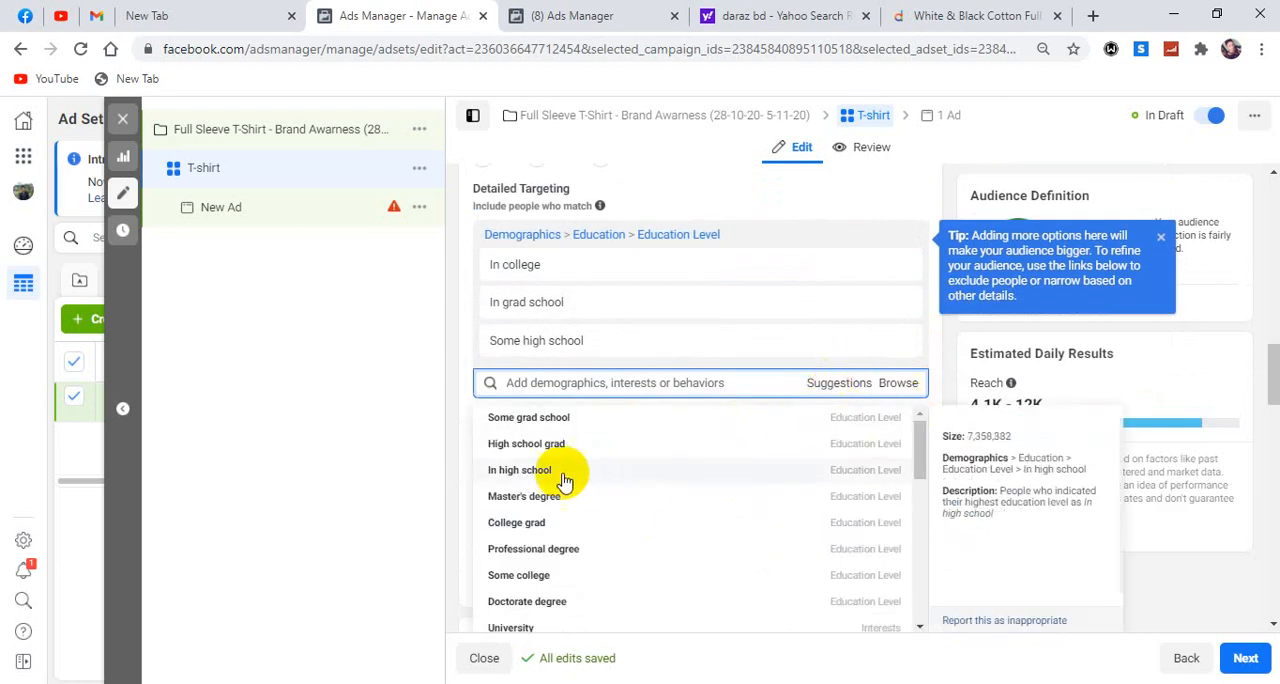
scroll(651, 466, up, 2)
scroll(610, 471, down, 2)
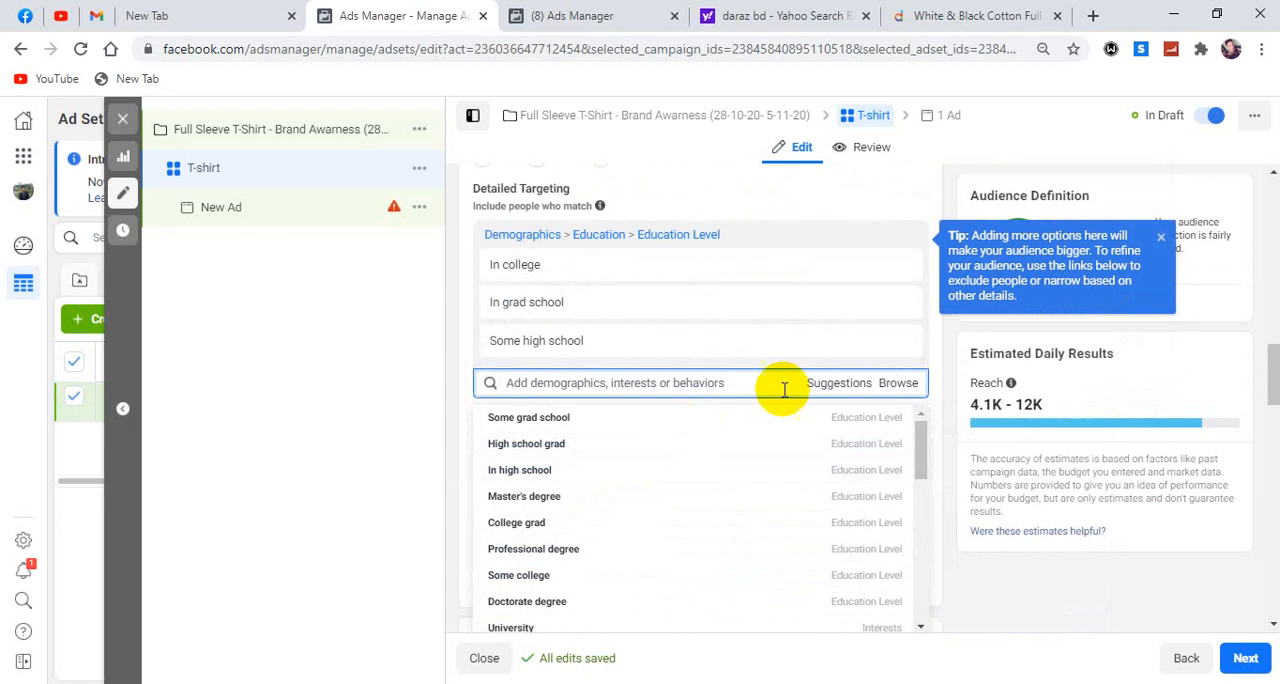
Examine the household income options under the Financial demographics of the detailed targeting.
click(897, 383)
click(484, 420)
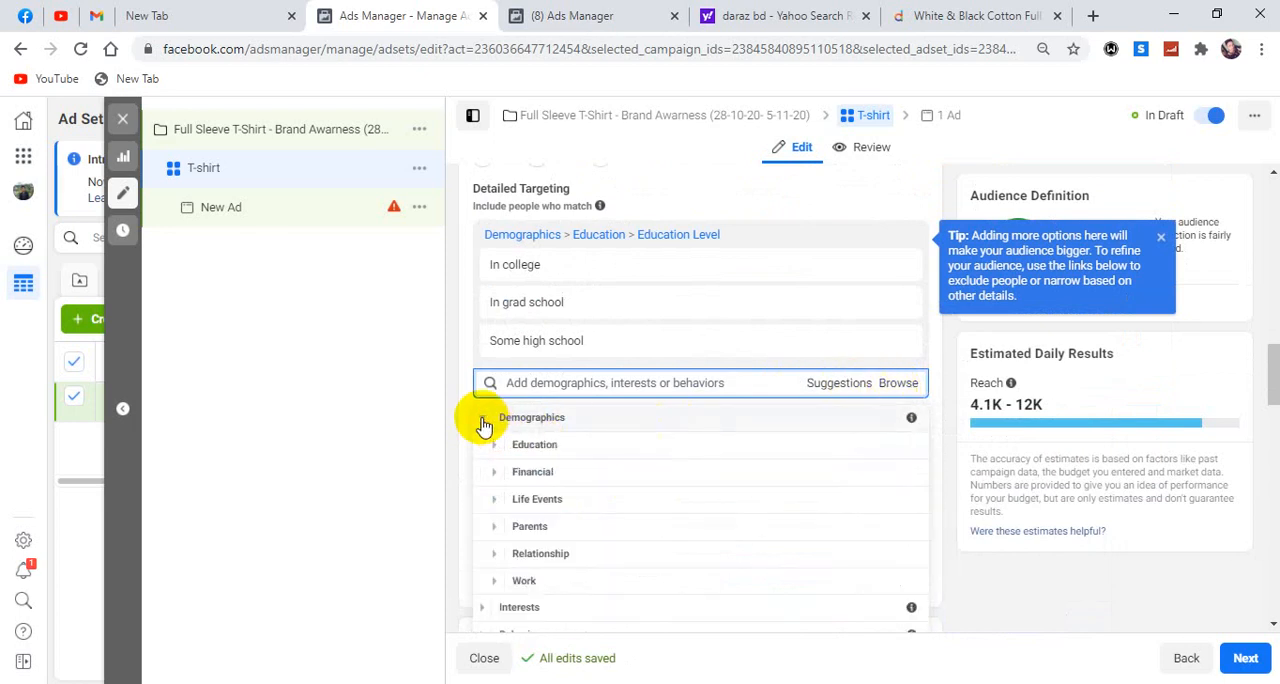
click(493, 475)
scroll(491, 477, down, 1)
click(507, 452)
scroll(507, 465, down, 1)
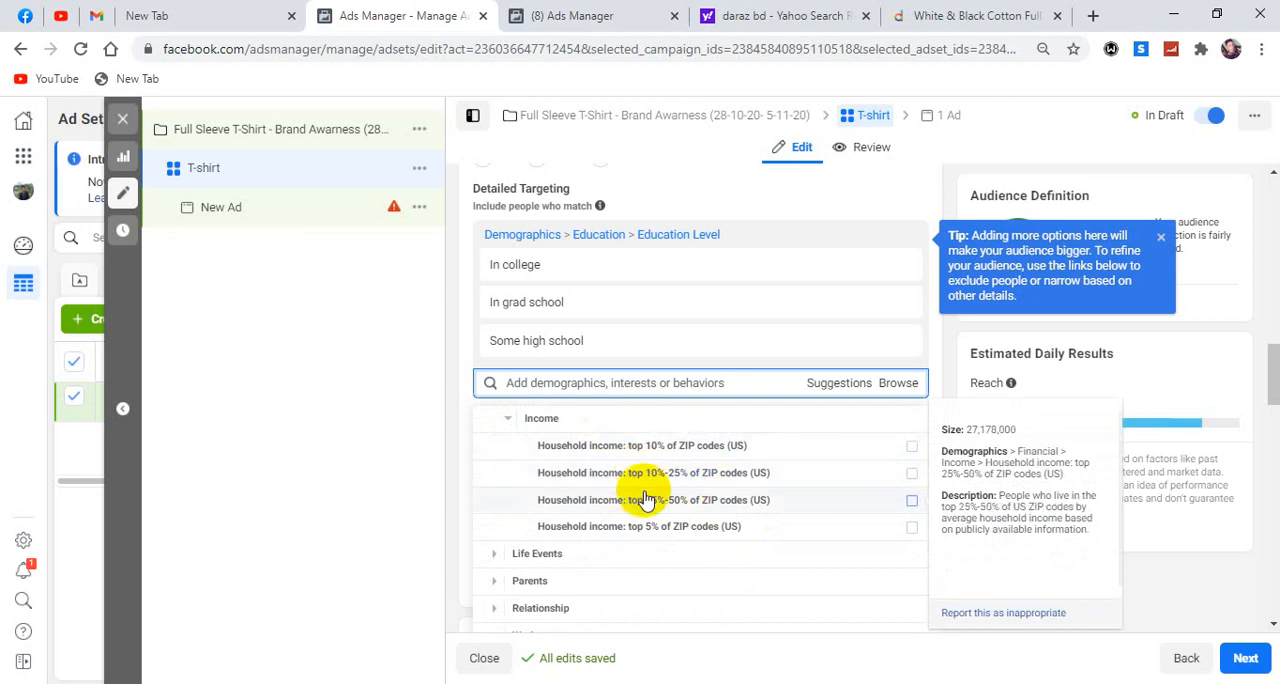
click(508, 421)
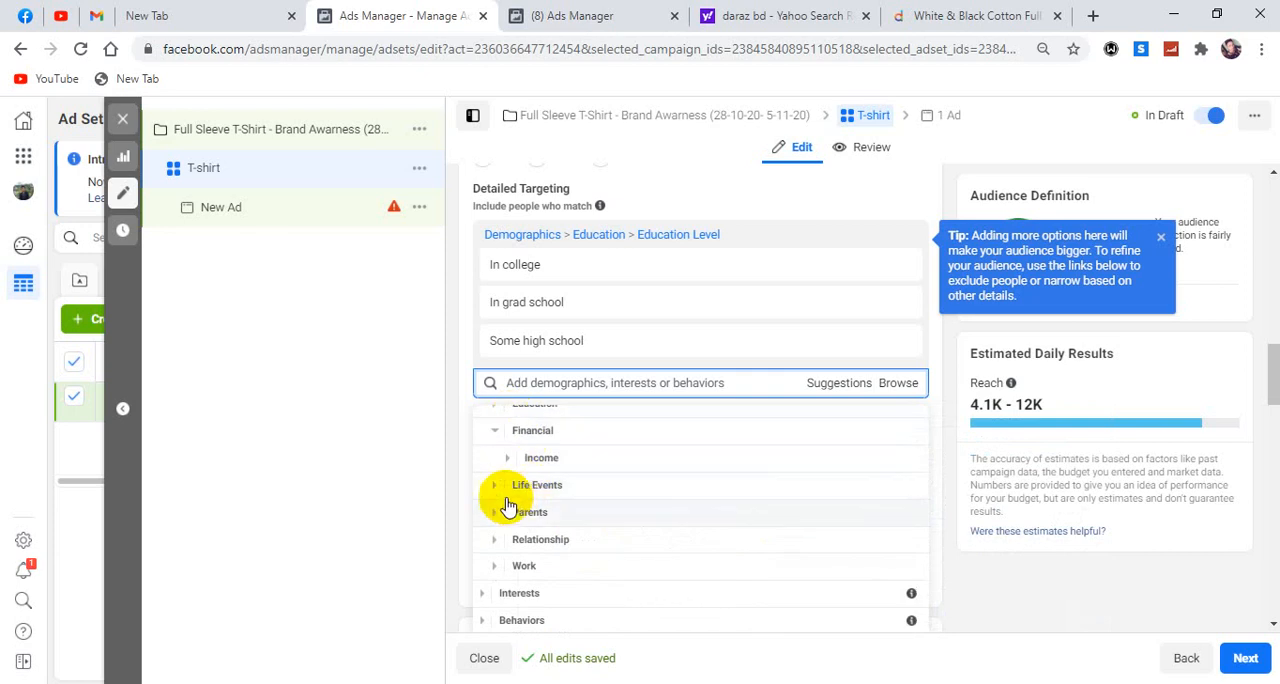
Add Birthday in February and Birthday in January from the Life Events demographics to the detailed targeting.
click(500, 488)
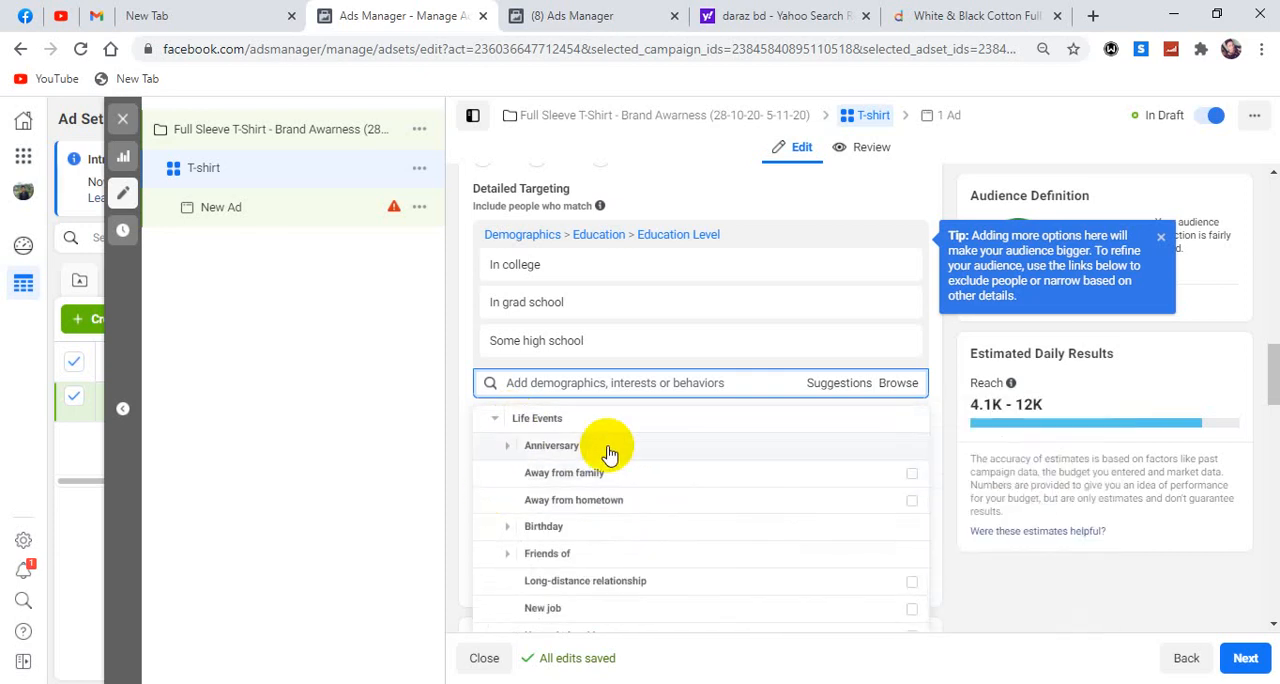
click(508, 447)
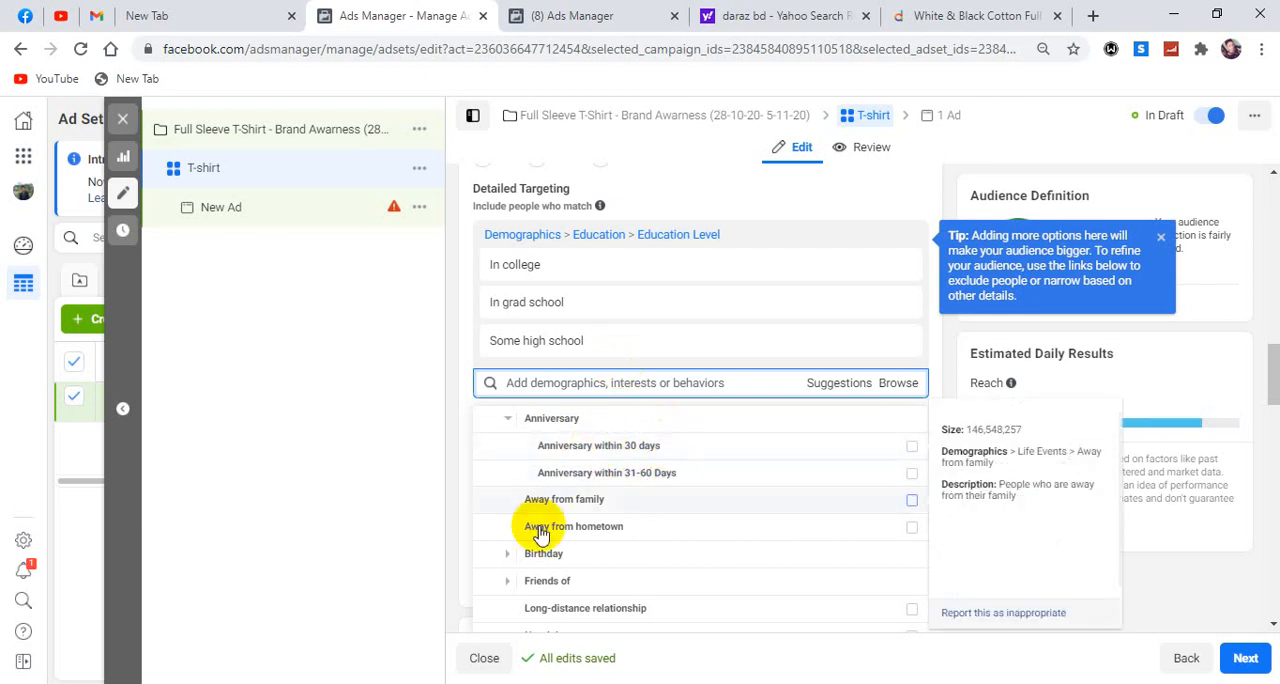
click(508, 555)
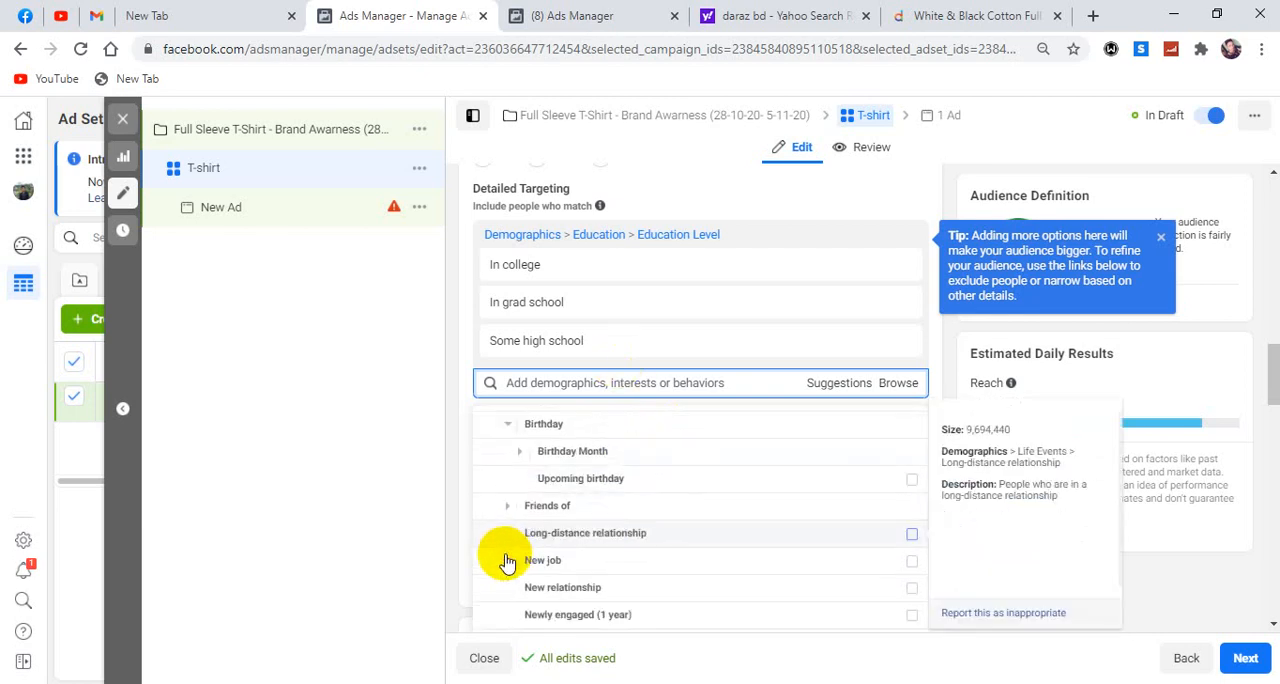
click(516, 445)
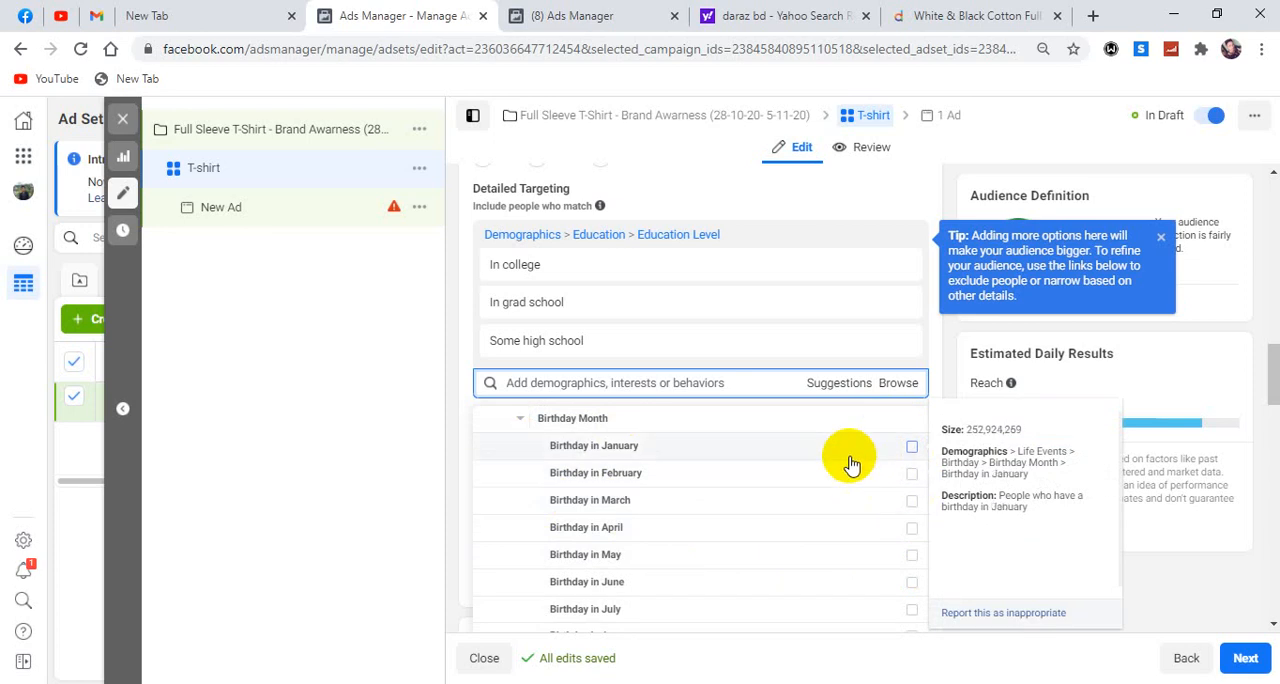
click(911, 476)
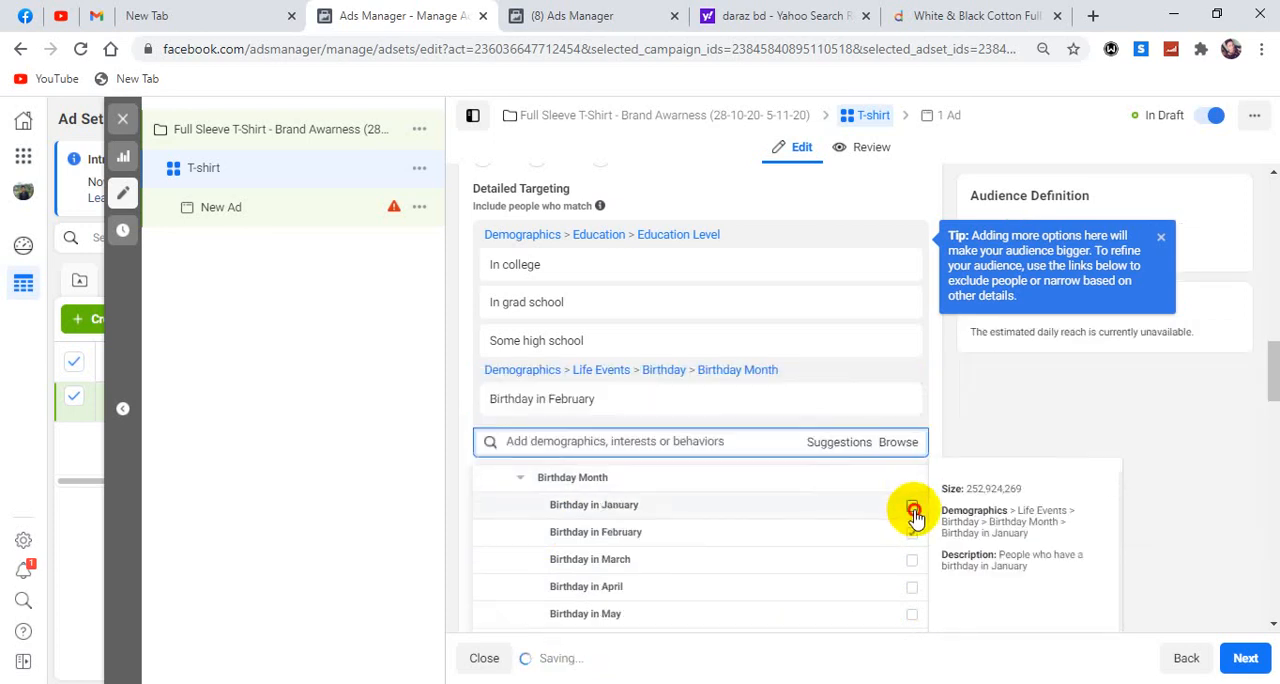
click(911, 503)
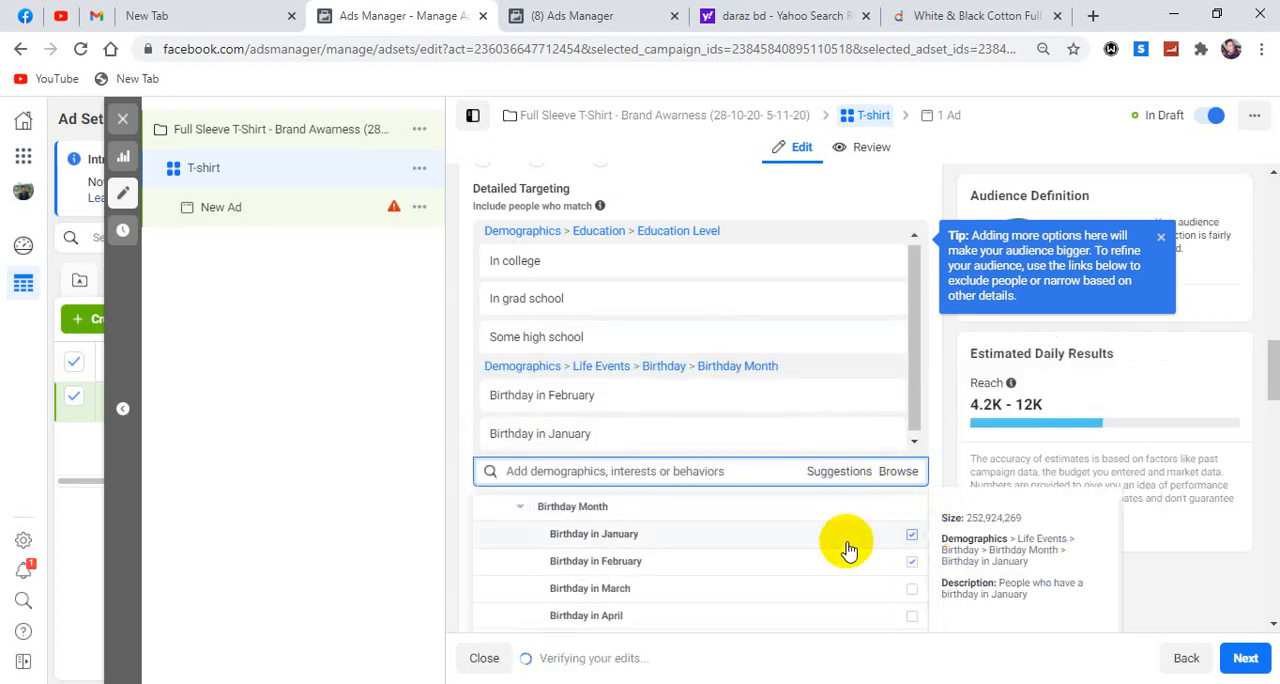
click(517, 512)
Look through the remaining Life Events options, such as new job, new relationship, newly engaged and newlywed.
scroll(549, 505, down, 5)
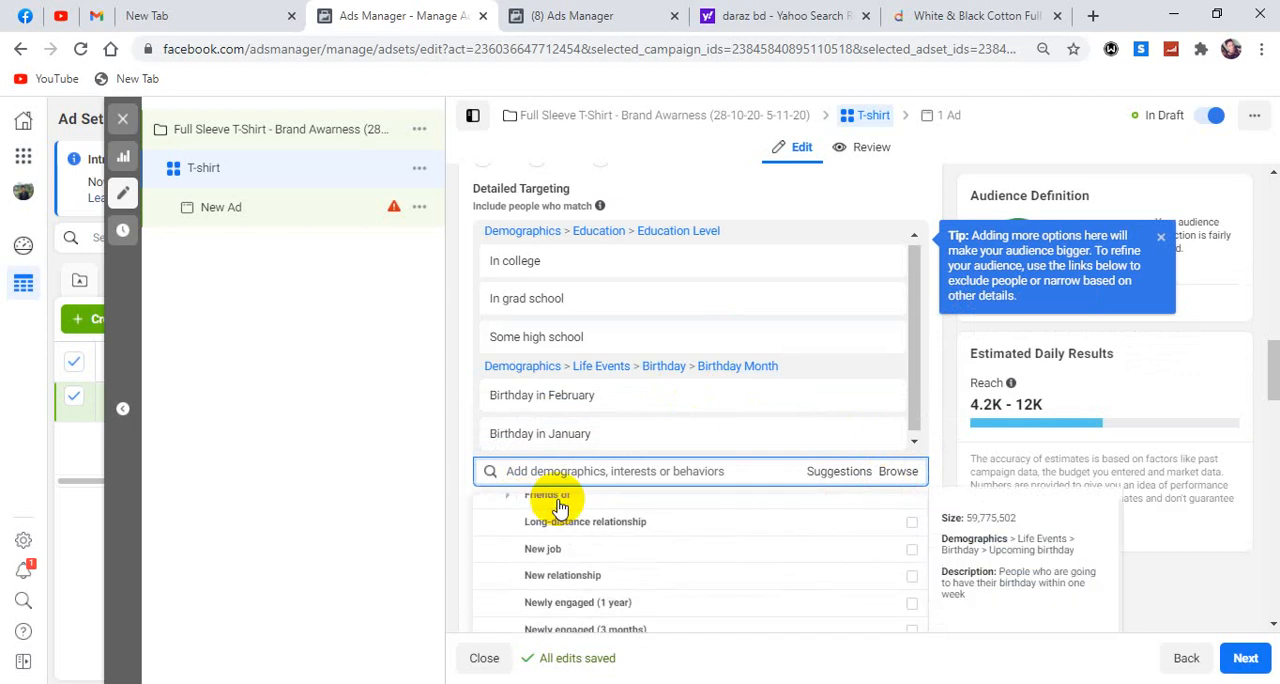
scroll(549, 562, up, 4)
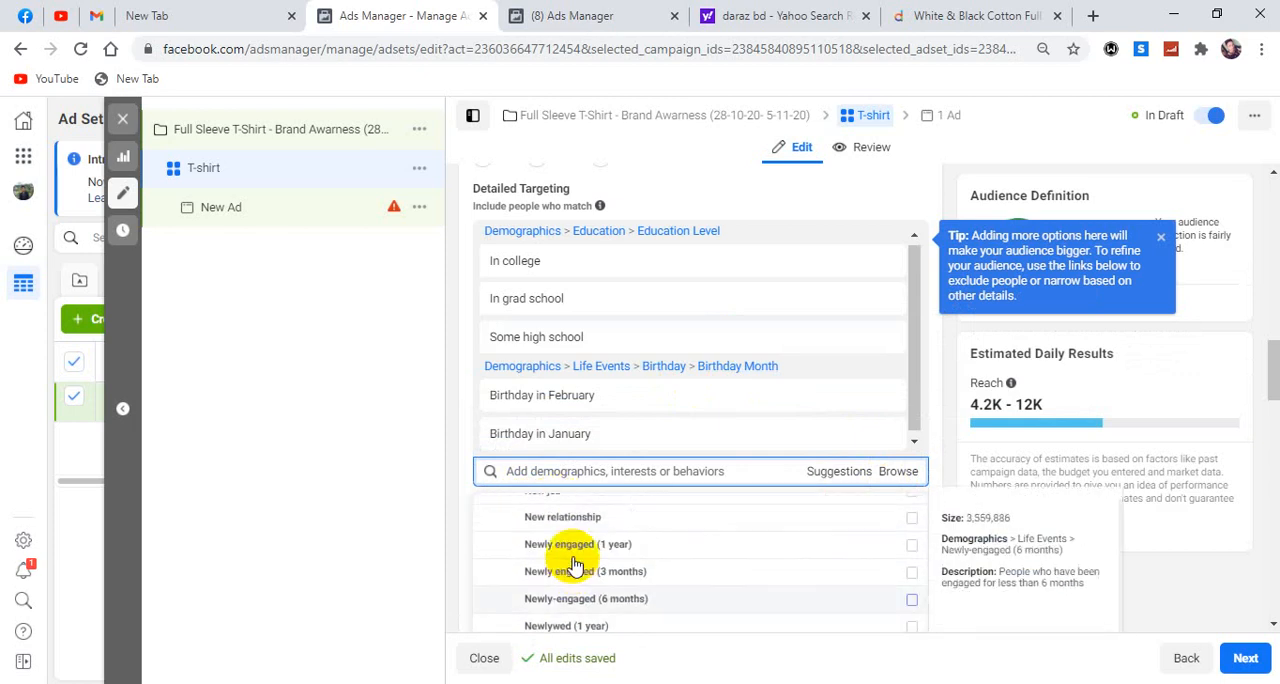
scroll(510, 509, up, 2)
scroll(528, 557, down, 5)
scroll(533, 562, down, 1)
scroll(540, 570, up, 3)
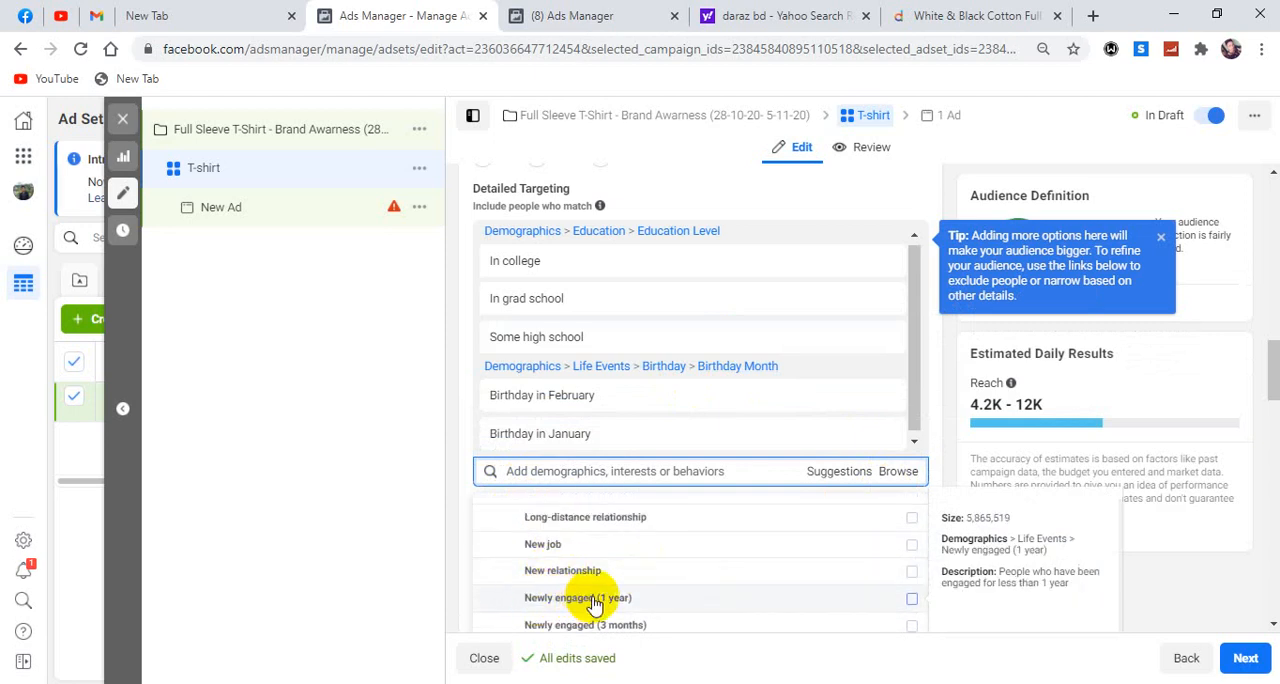
scroll(612, 603, down, 1)
scroll(613, 600, up, 2)
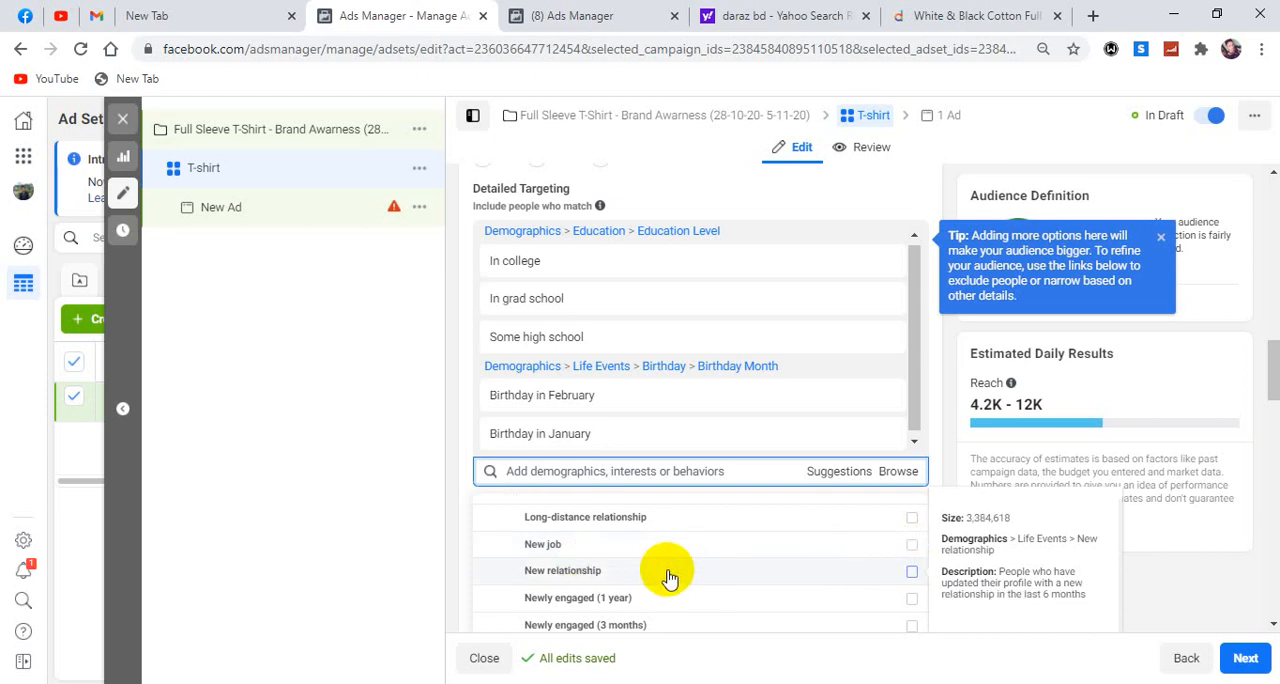
scroll(666, 576, down, 2)
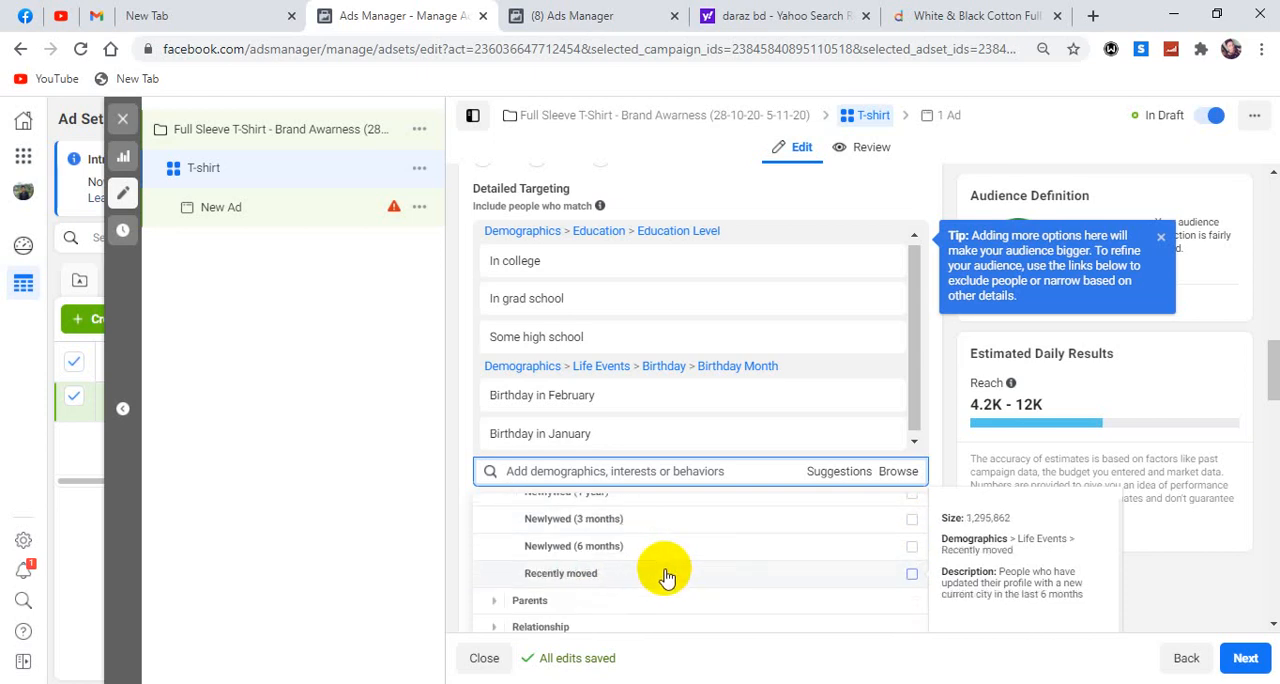
Examine the All Parents options, grouped by children's age, under the Parents demographics.
click(496, 601)
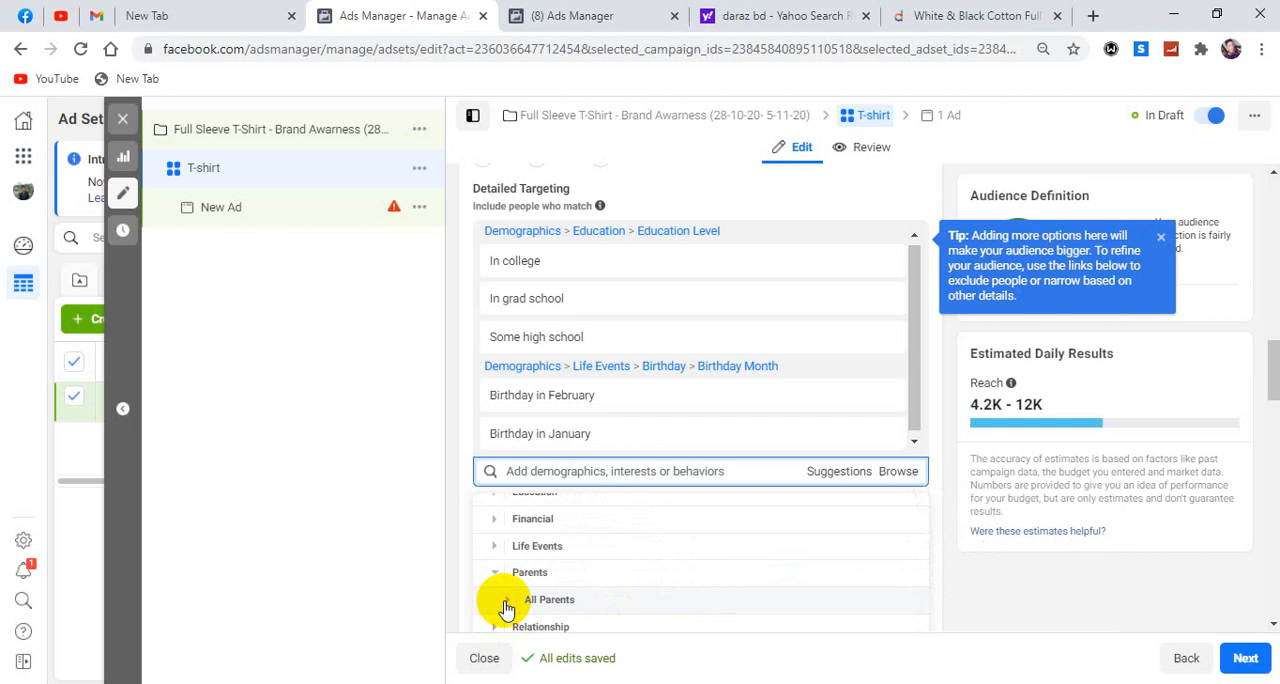
click(506, 601)
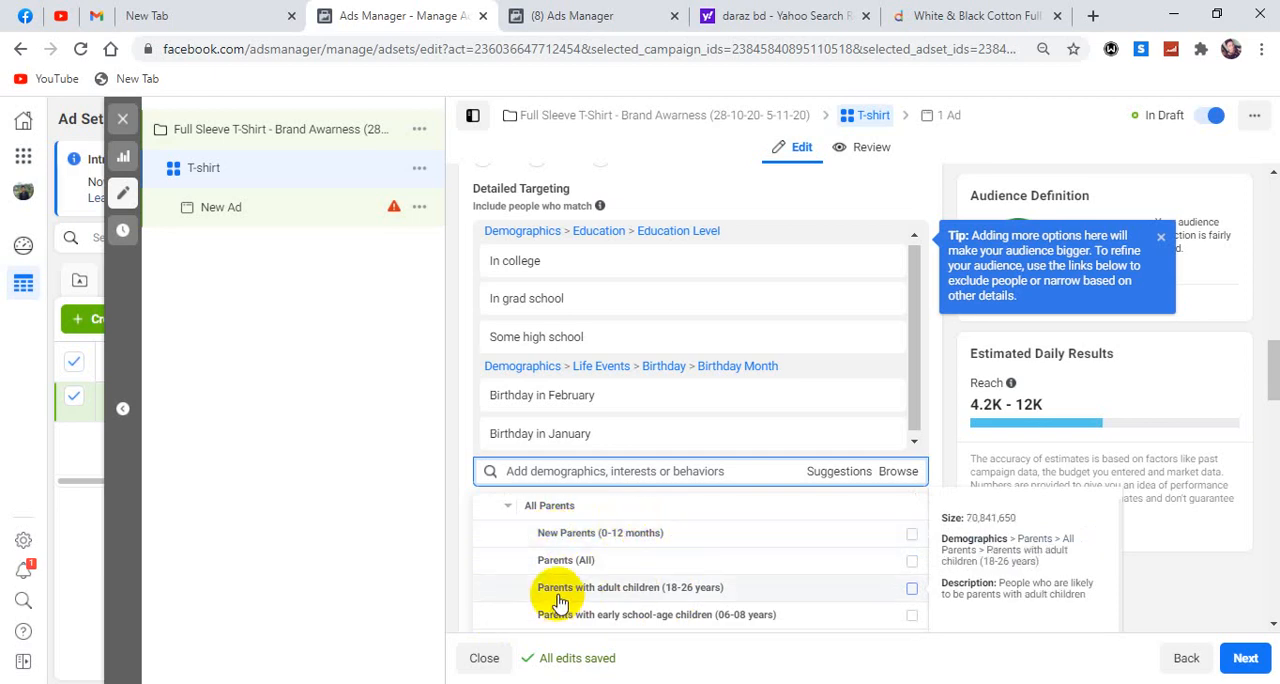
scroll(551, 586, down, 1)
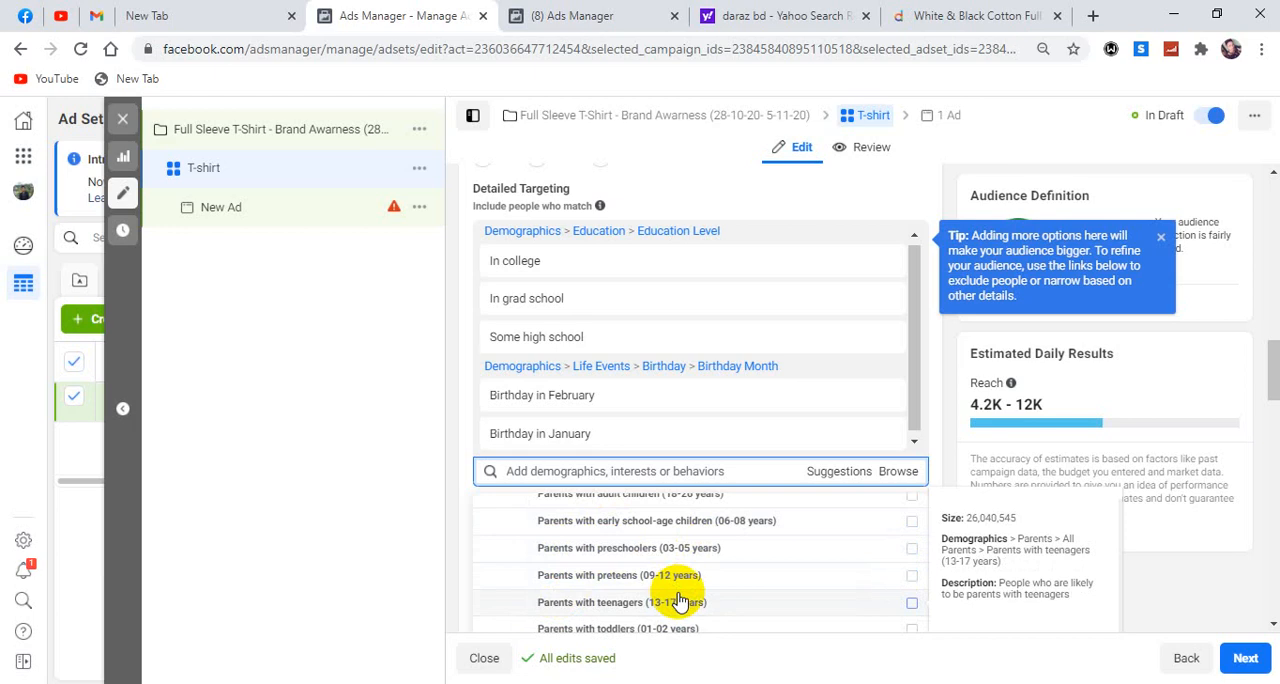
scroll(679, 600, up, 1)
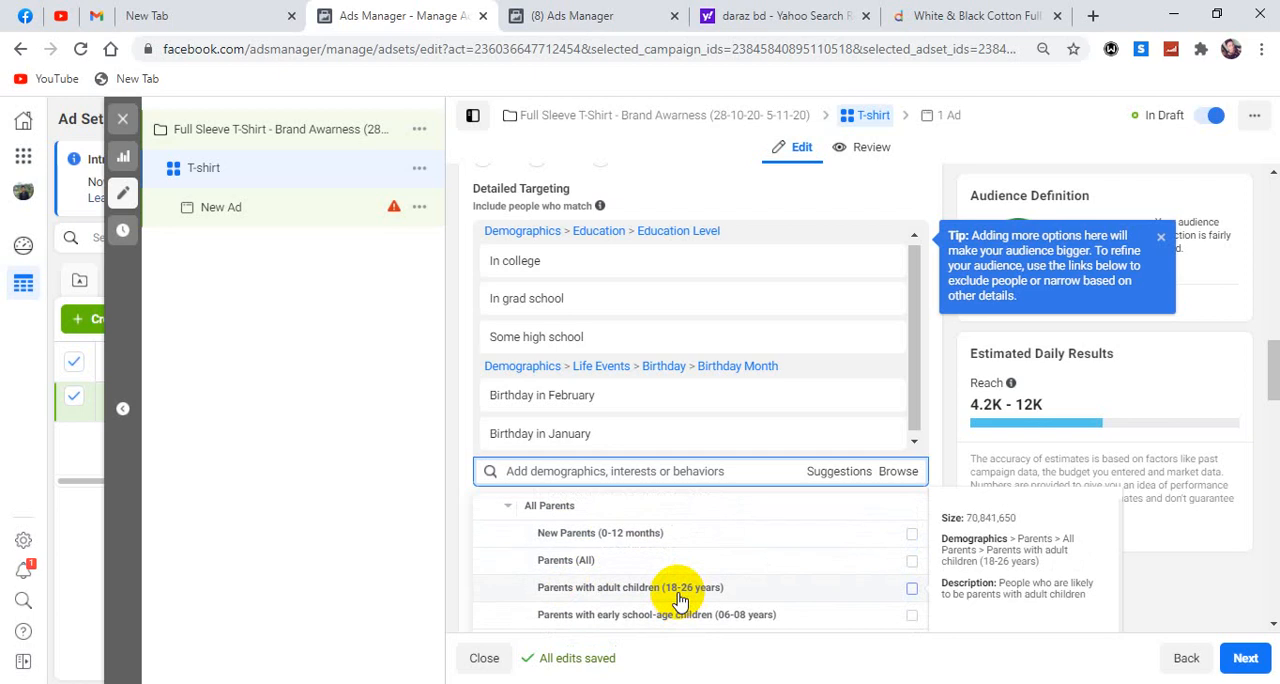
scroll(684, 598, down, 1)
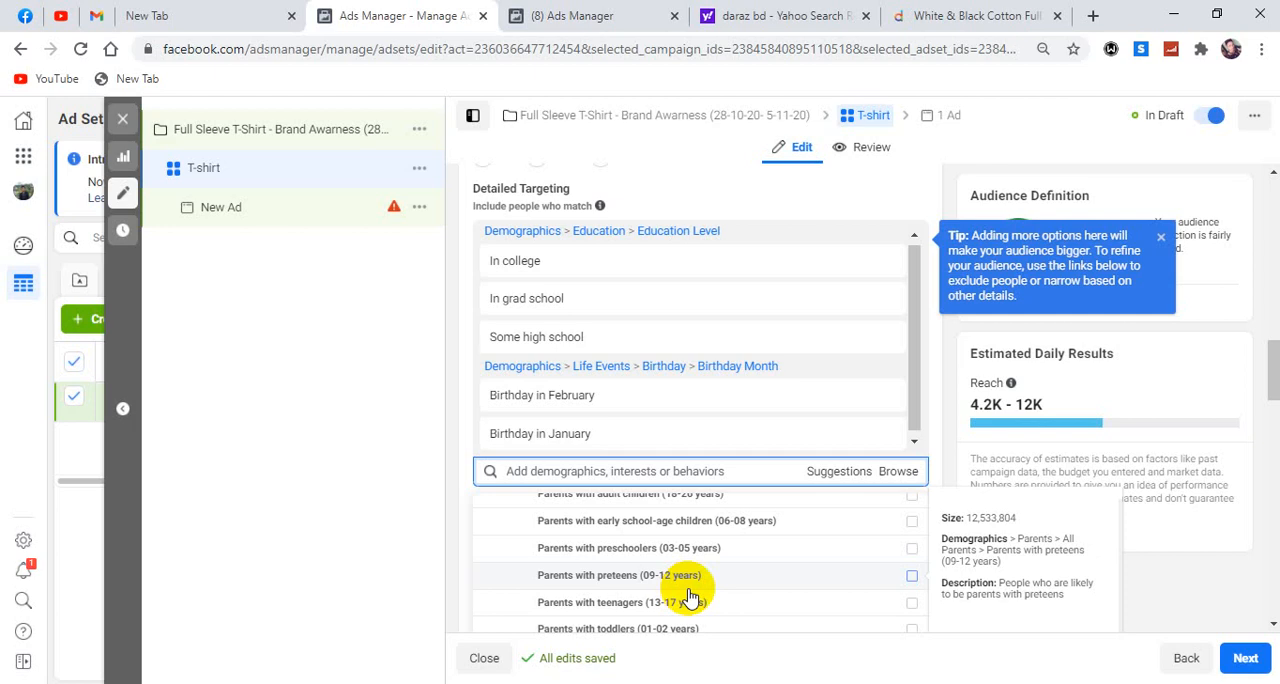
scroll(600, 590, up, 2)
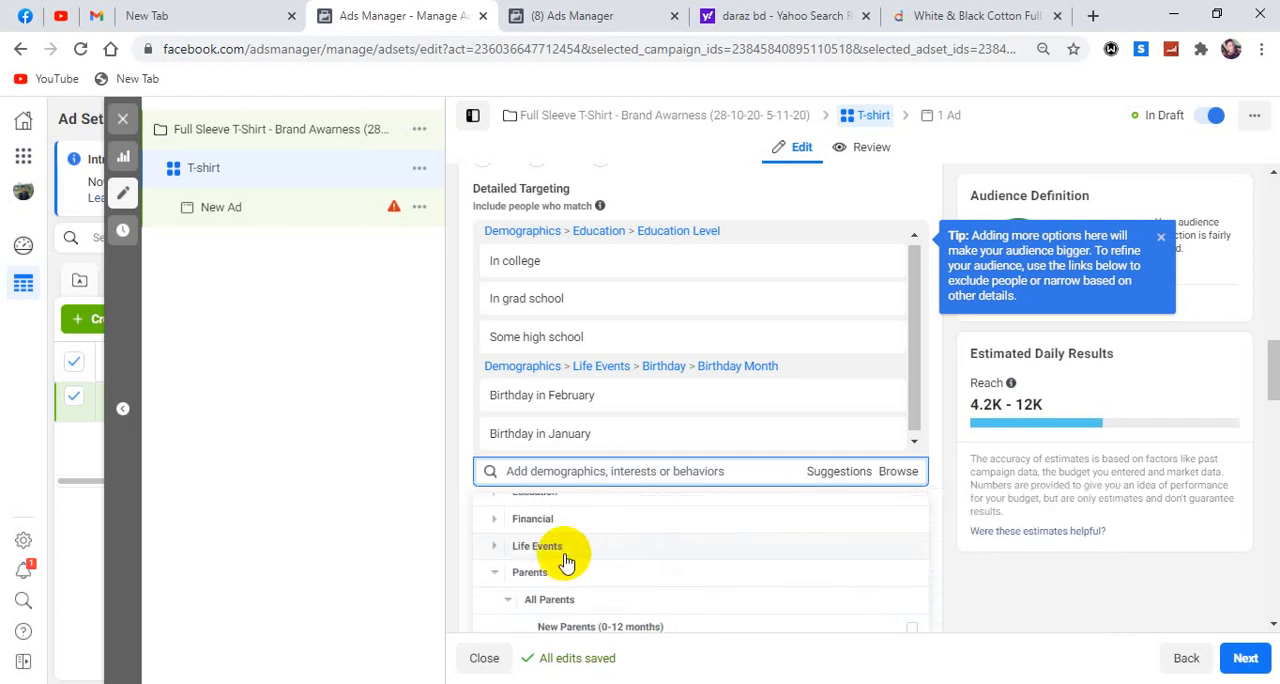
scroll(508, 531, down, 1)
click(508, 505)
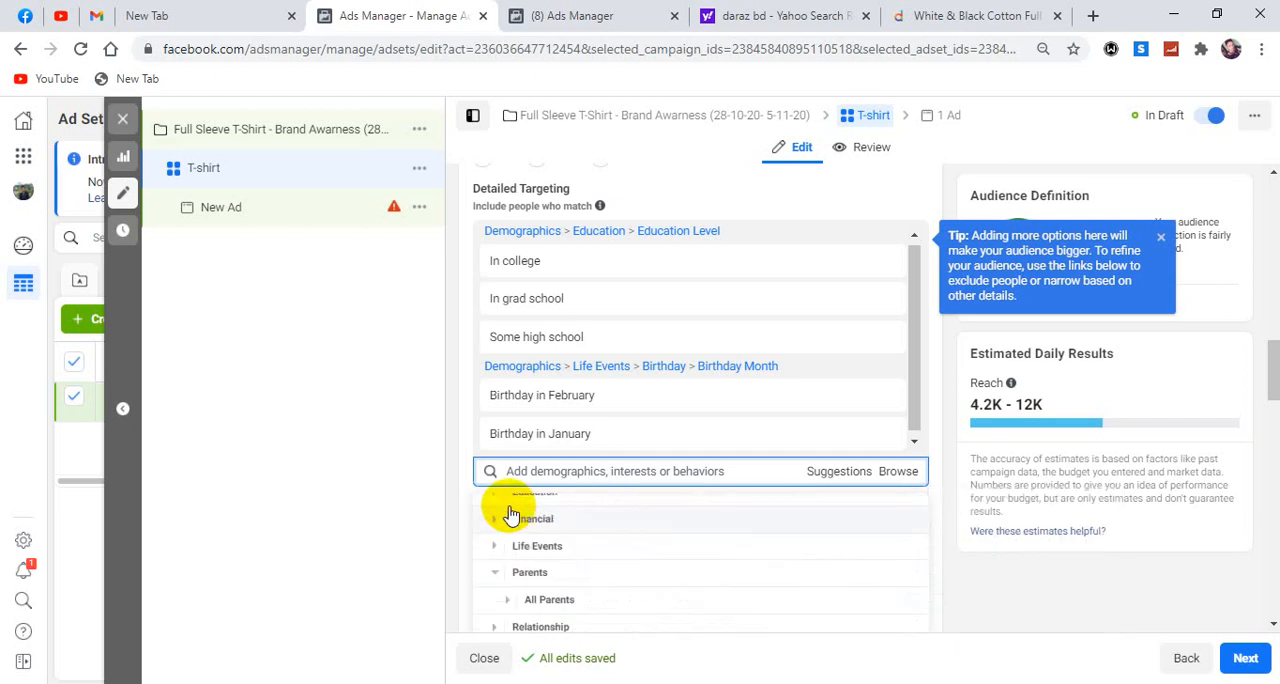
Examine the categories under Interests in the detailed targeting, then close the list of targeting options.
scroll(565, 550, down, 1)
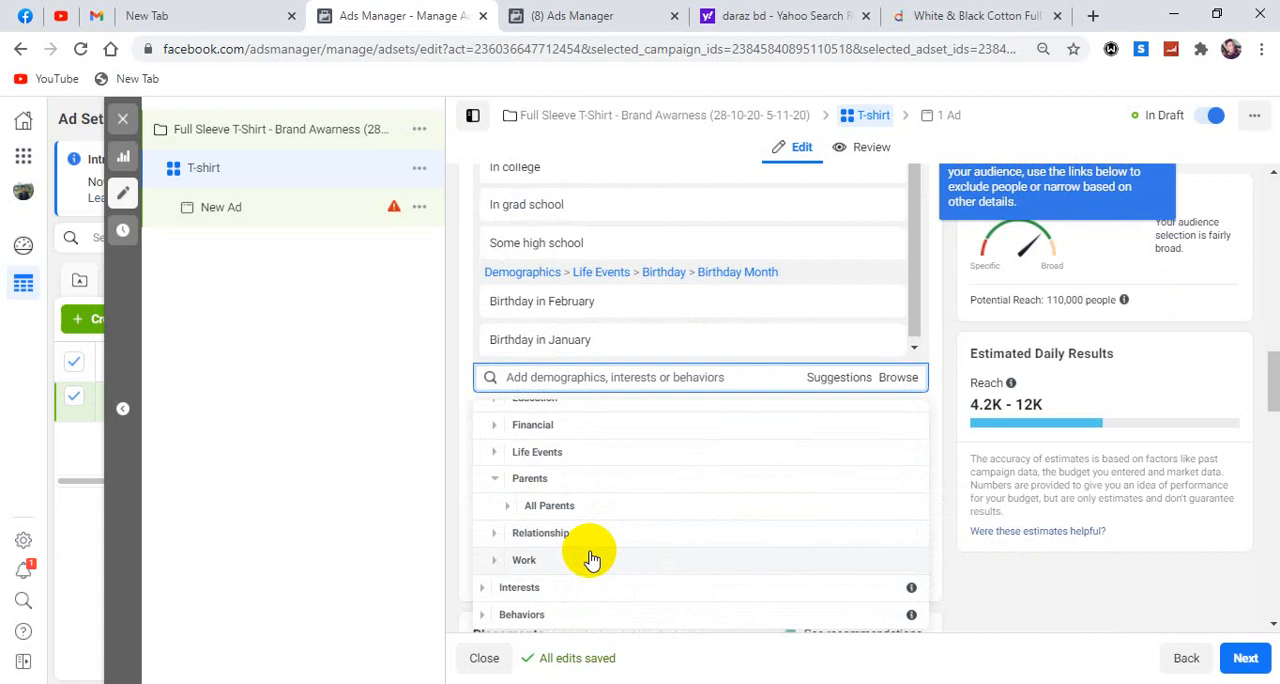
scroll(591, 558, down, 1)
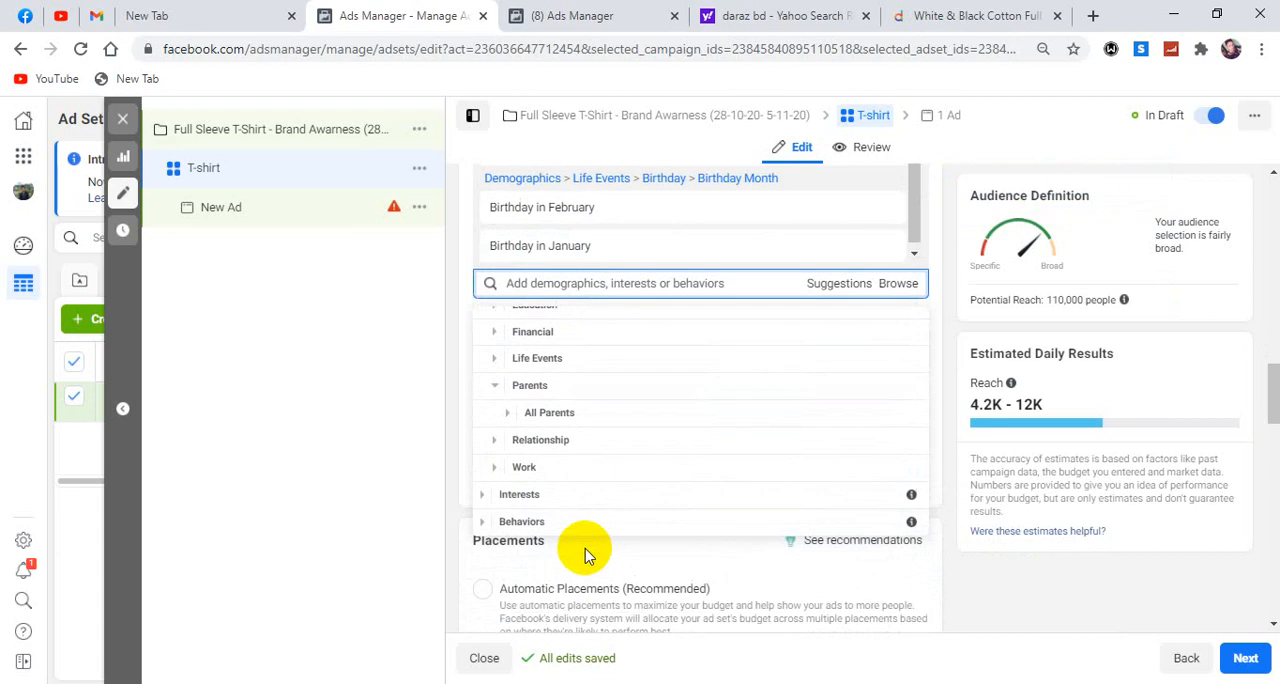
click(485, 500)
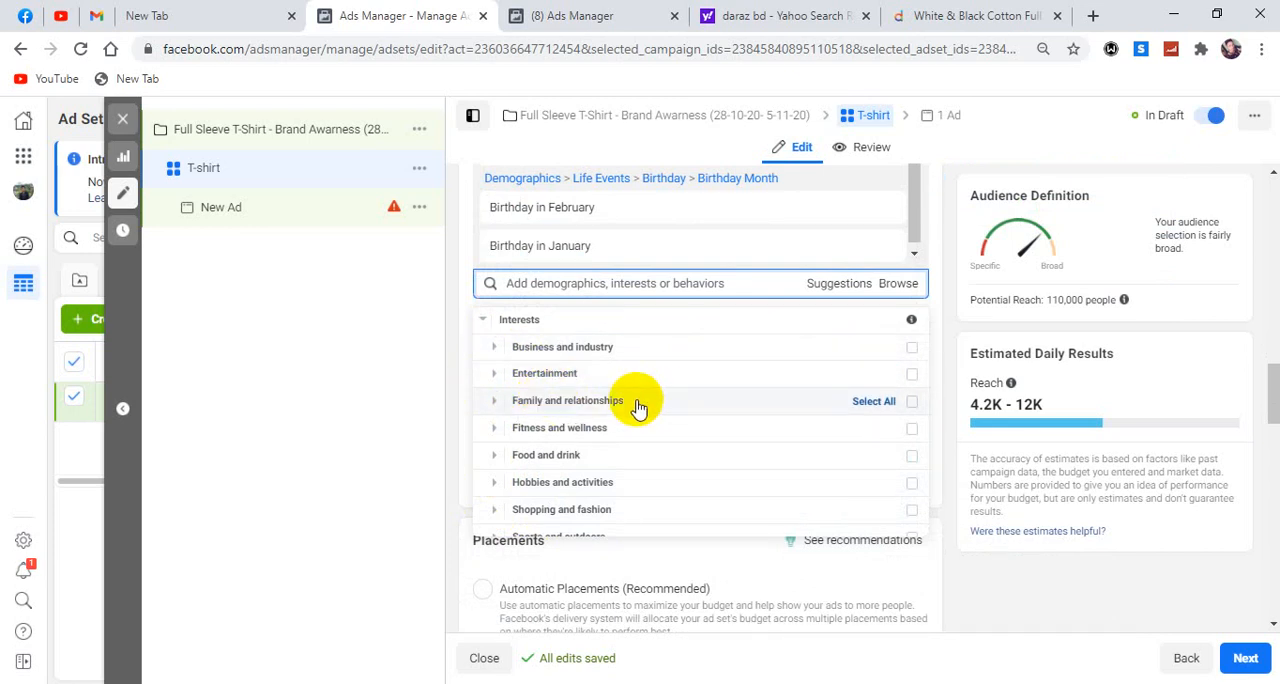
scroll(637, 409, down, 1)
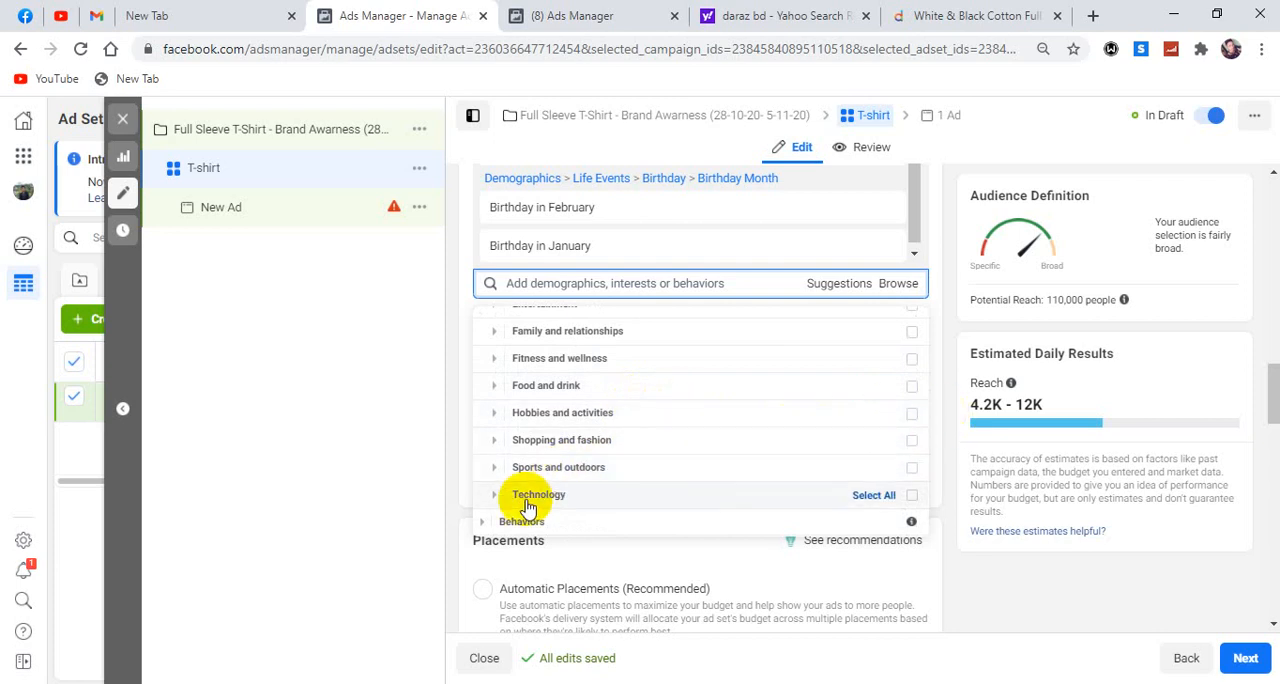
scroll(534, 455, up, 4)
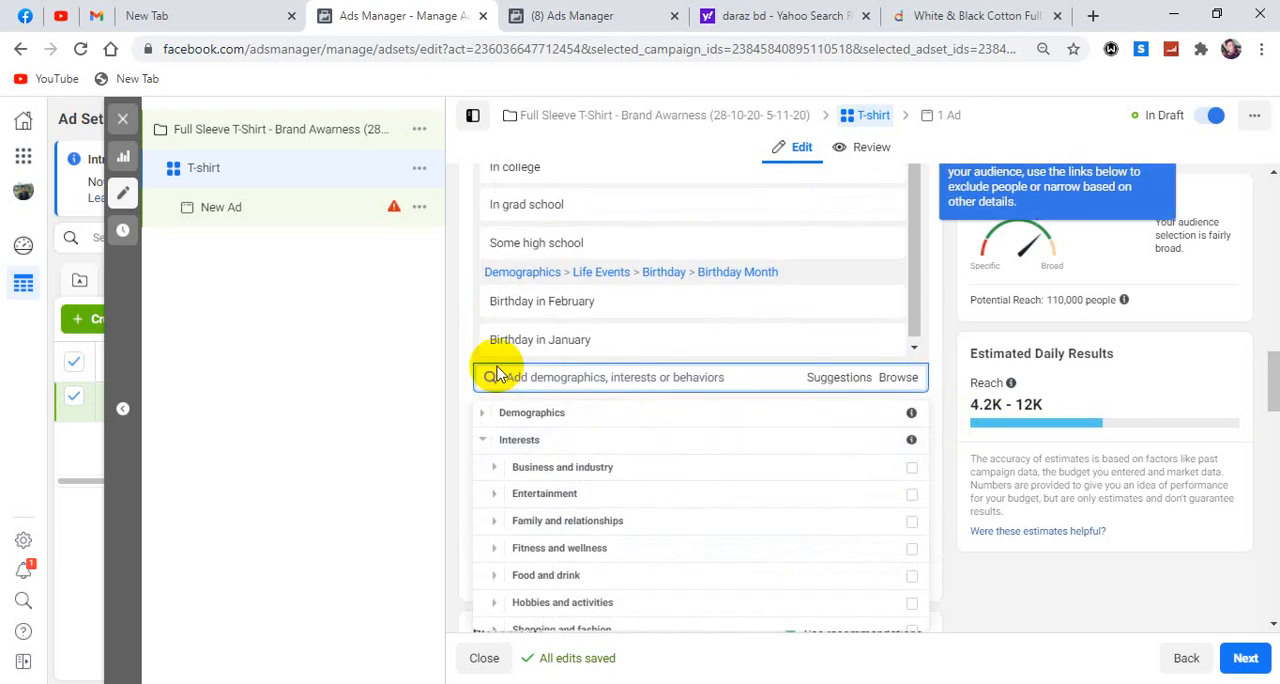
click(484, 446)
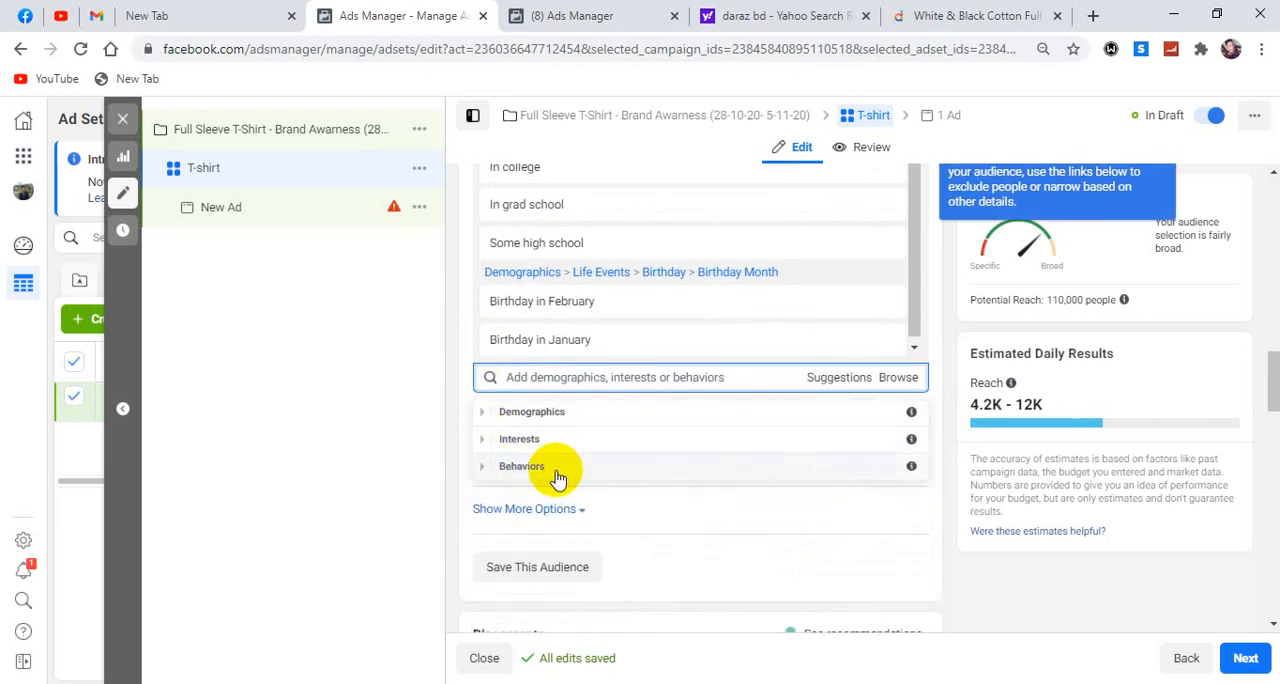
click(950, 366)
Review the campaign-level settings, including the objective, A/B test and campaign budget optimization.
click(283, 138)
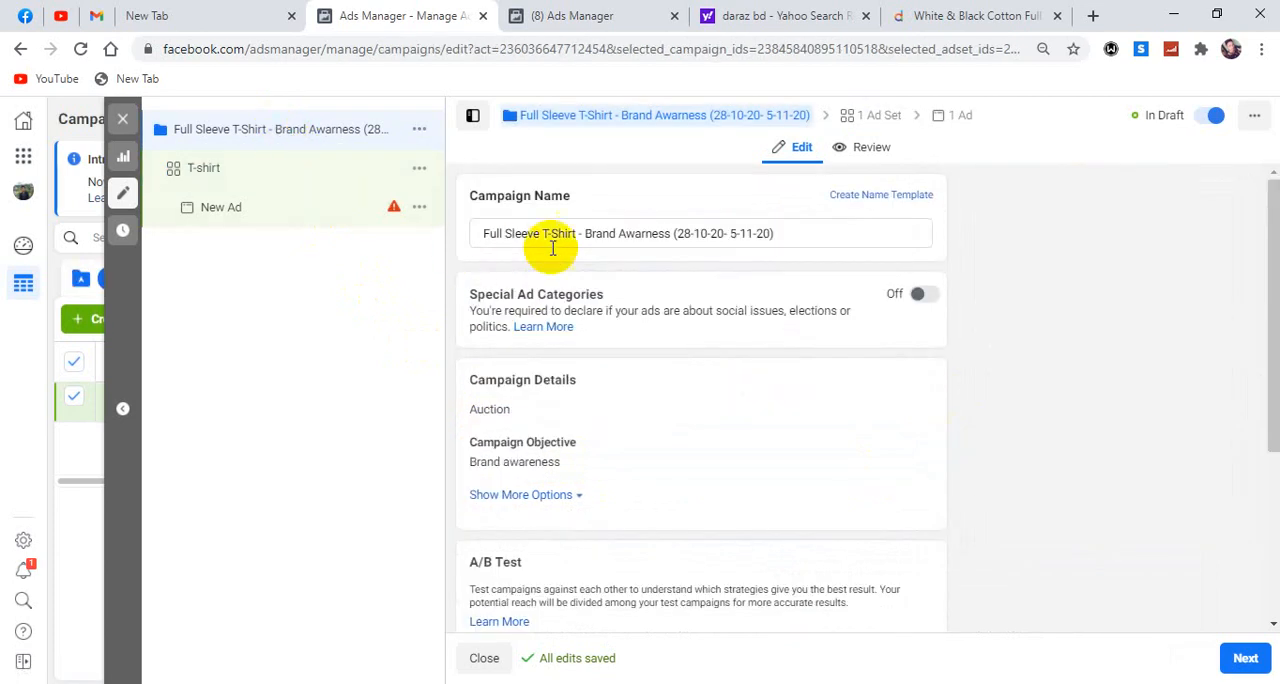
scroll(586, 538, down, 3)
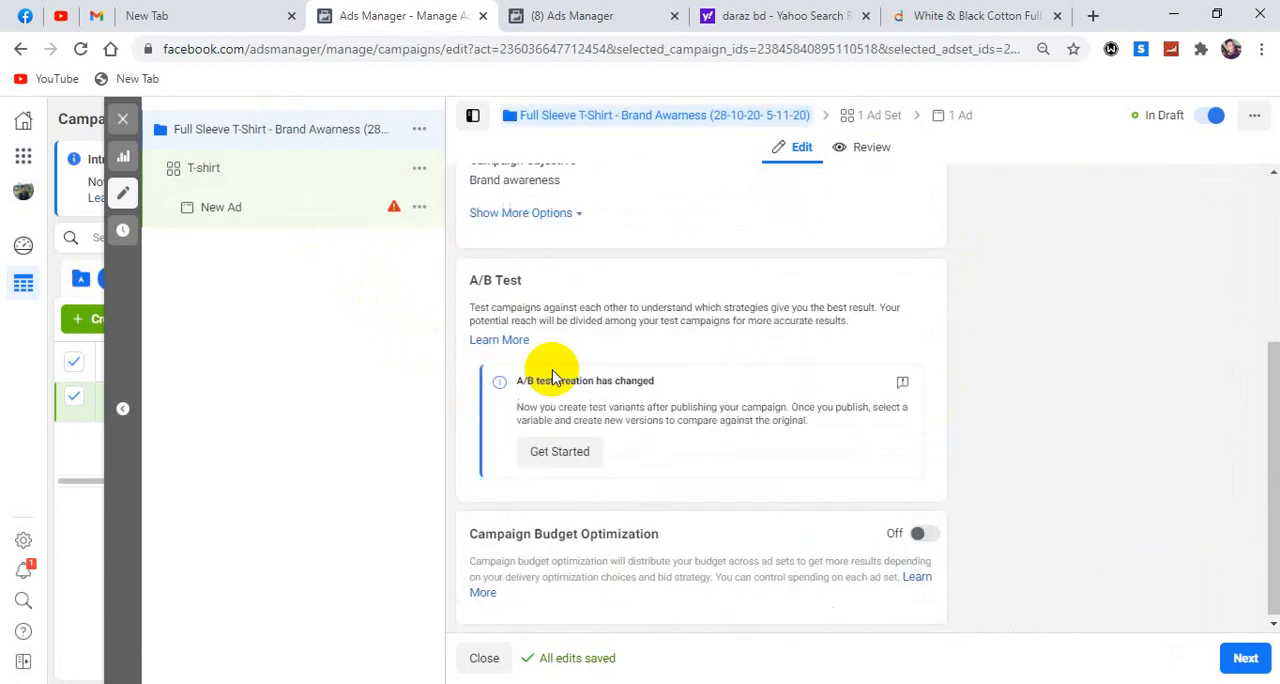
scroll(633, 300, up, 2)
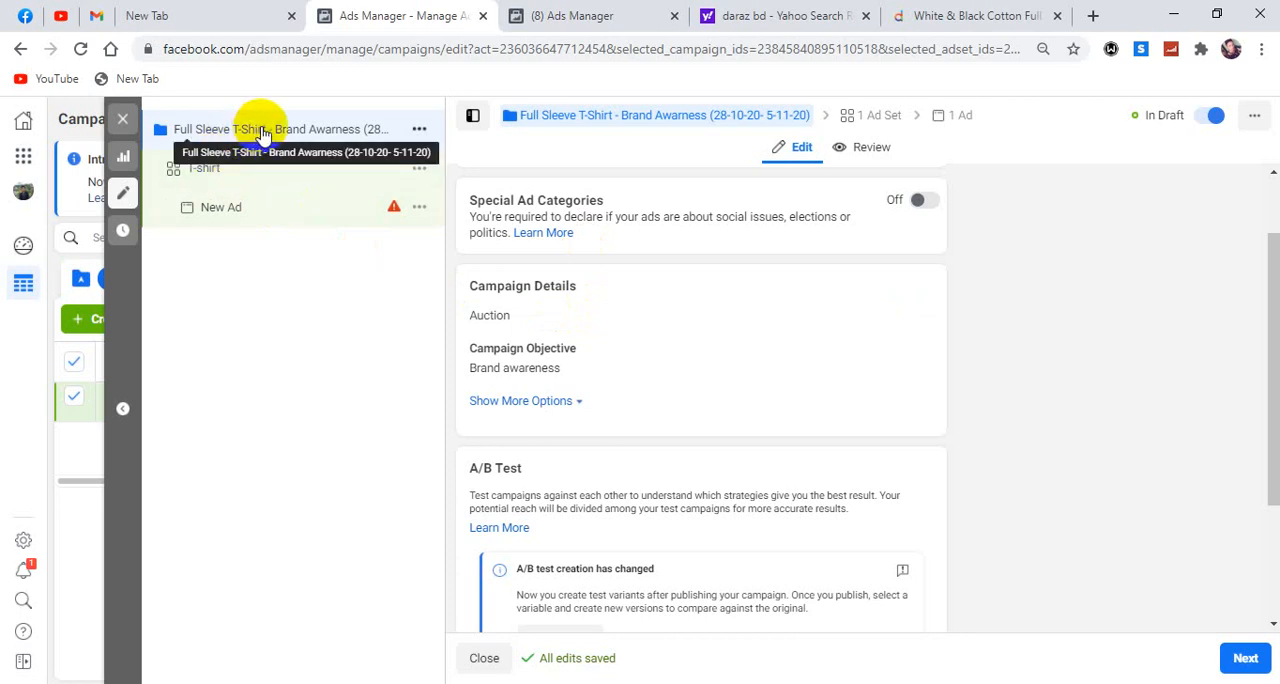
Review the T-shirt ad set's budget, schedule, locations, age, gender and selected detailed targeting.
click(207, 175)
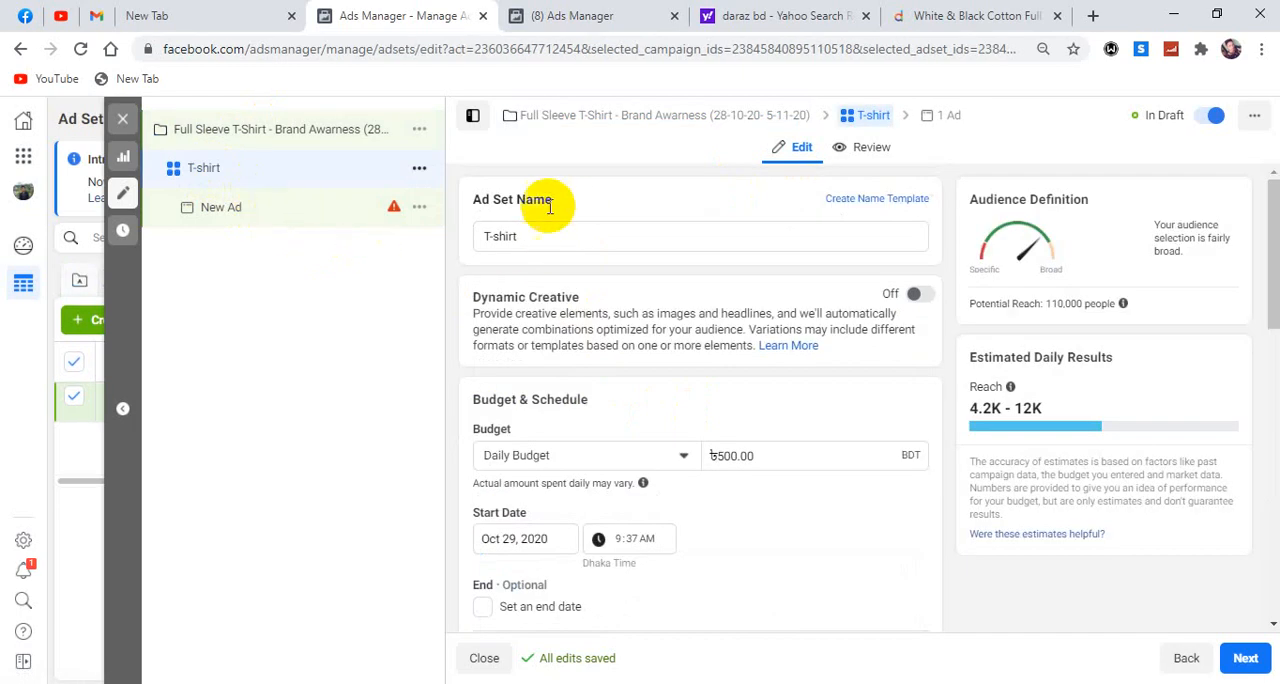
scroll(640, 455, down, 1)
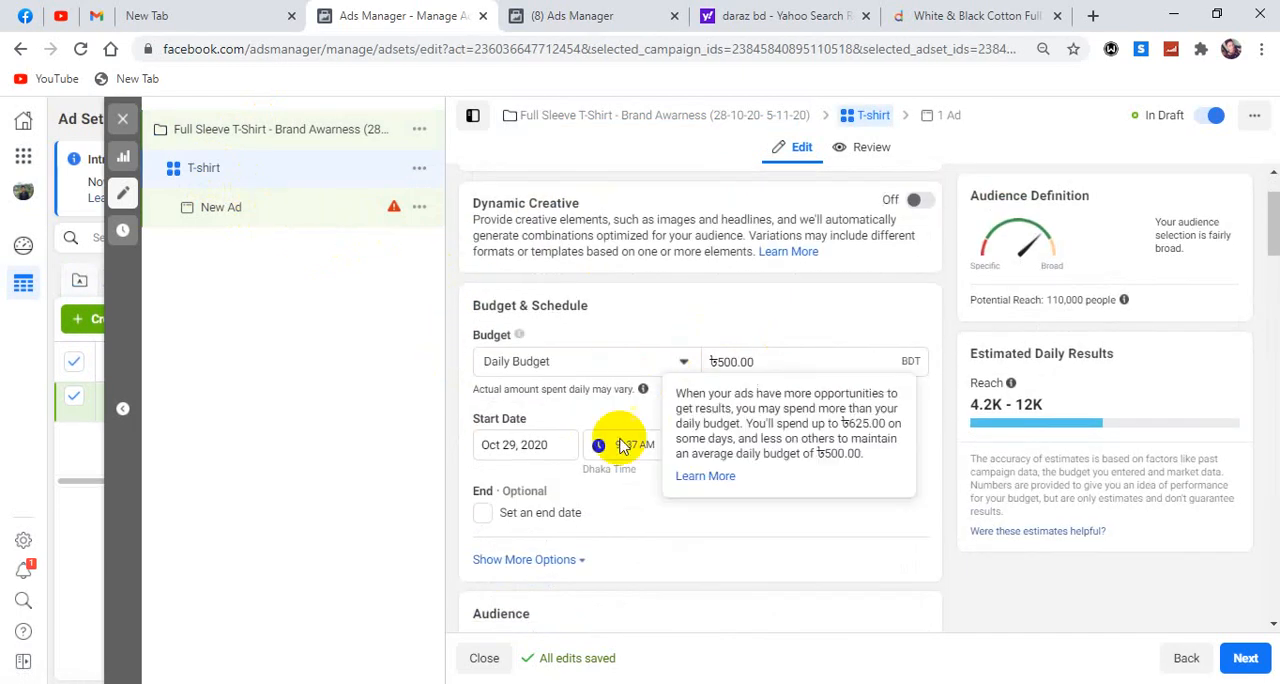
scroll(590, 455, down, 3)
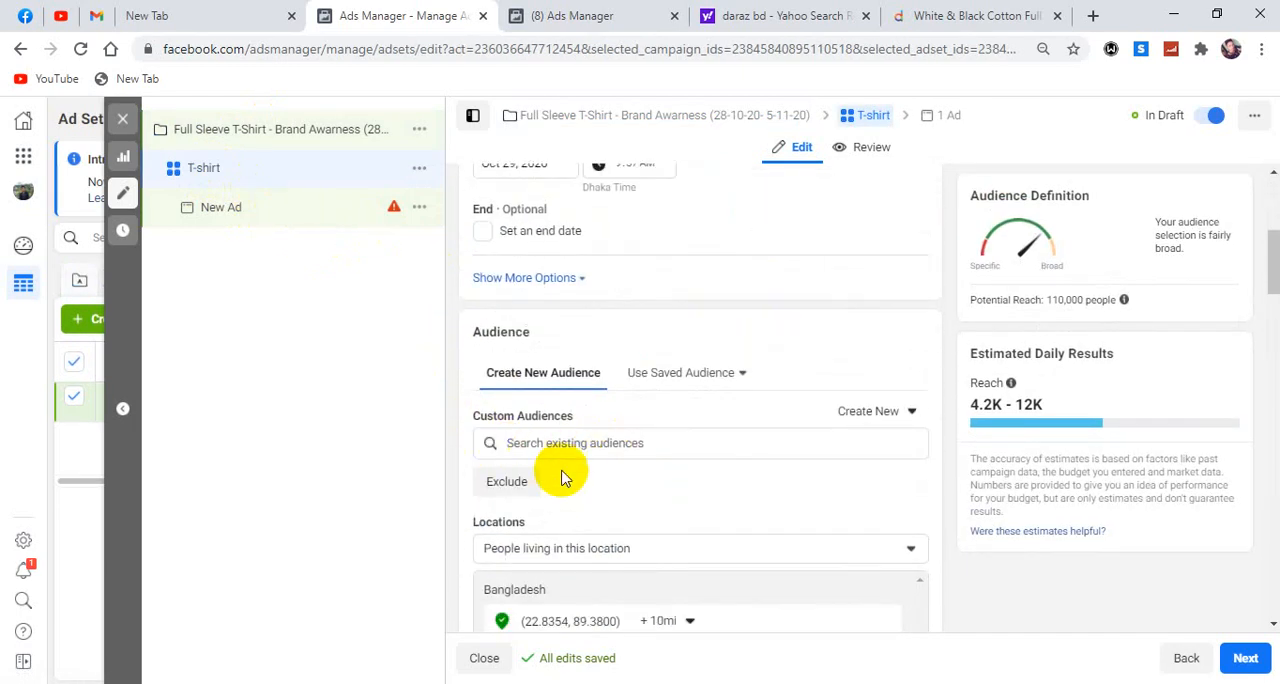
scroll(560, 480, down, 2)
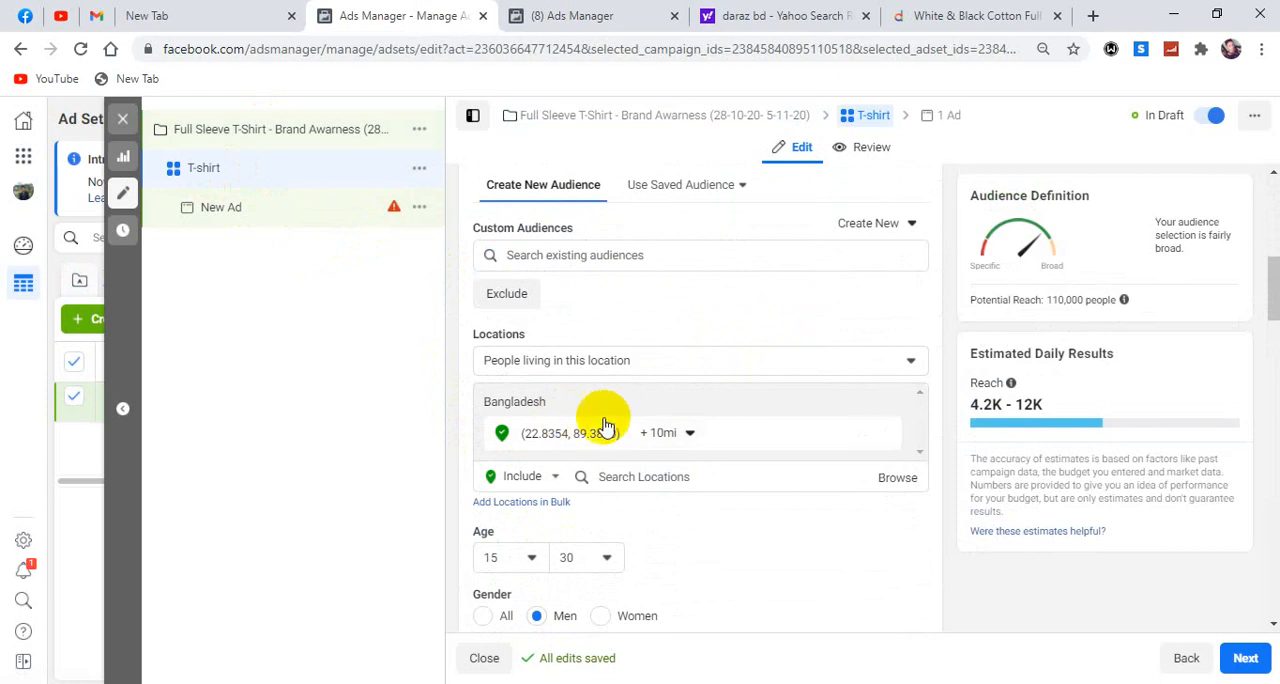
scroll(580, 444, down, 1)
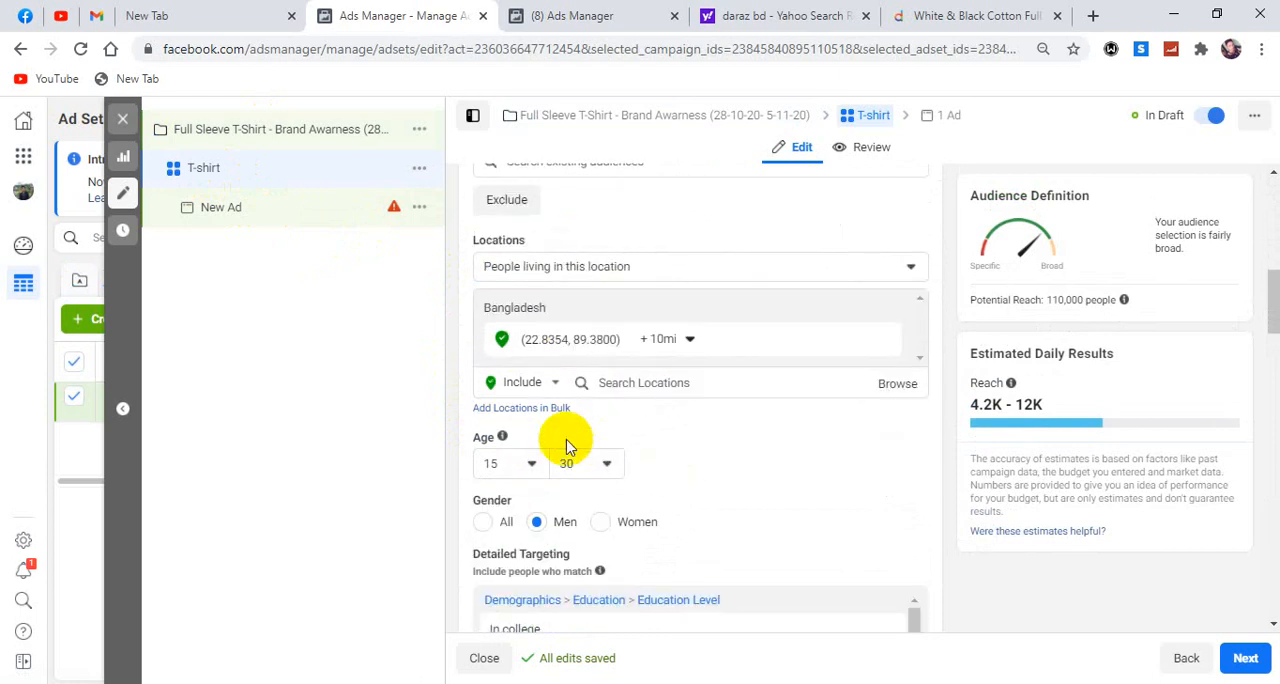
scroll(600, 460, down, 2)
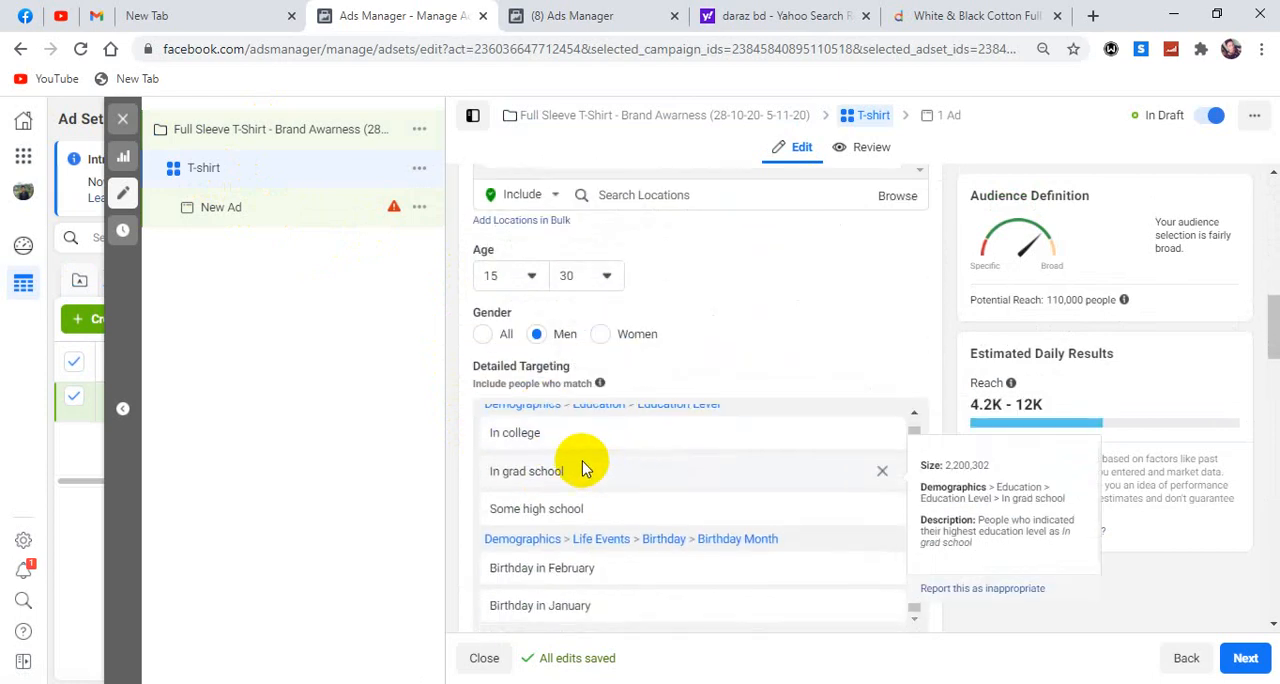
scroll(572, 480, down, 1)
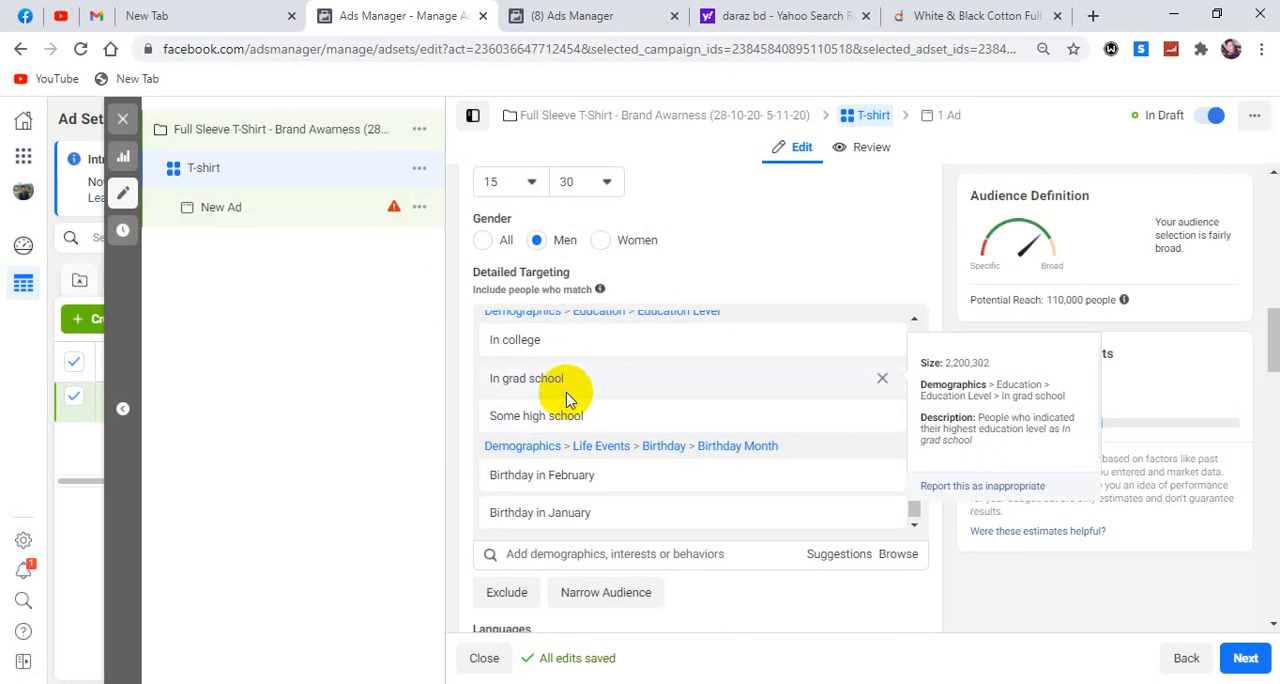
scroll(570, 395, up, 1)
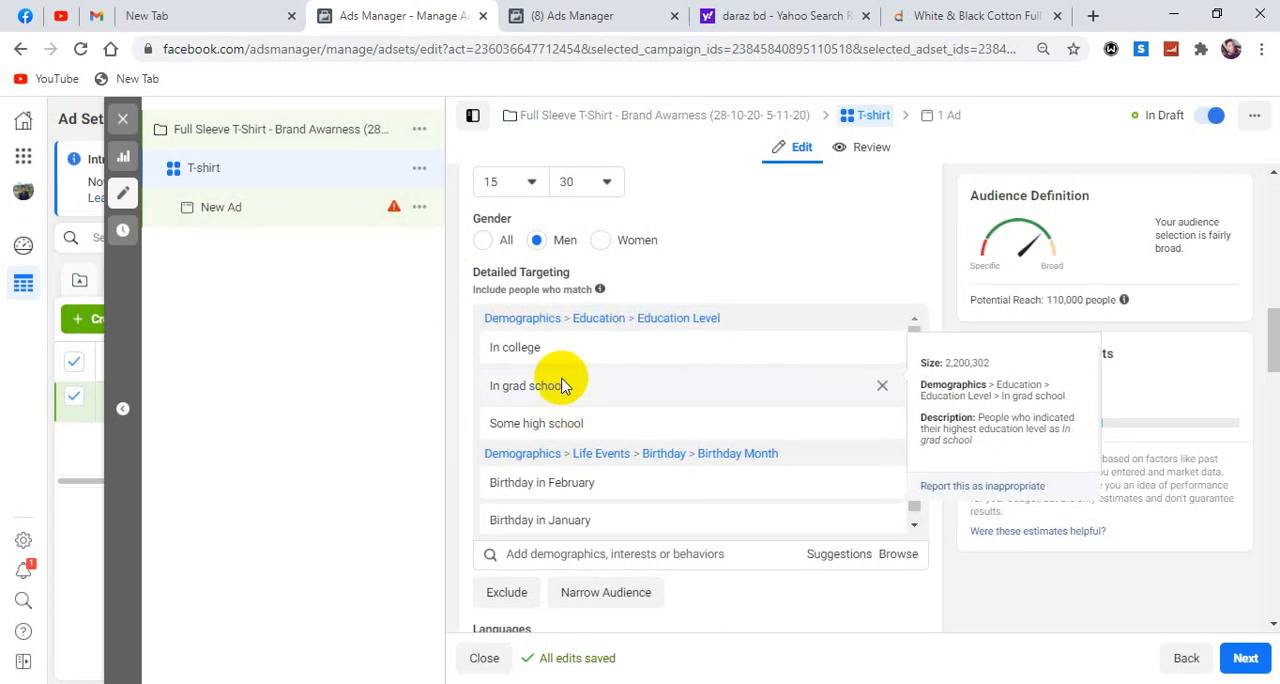
Examine the categories under Behaviors in the detailed targeting, then close the list of targeting options.
click(891, 553)
scroll(640, 545, down, 2)
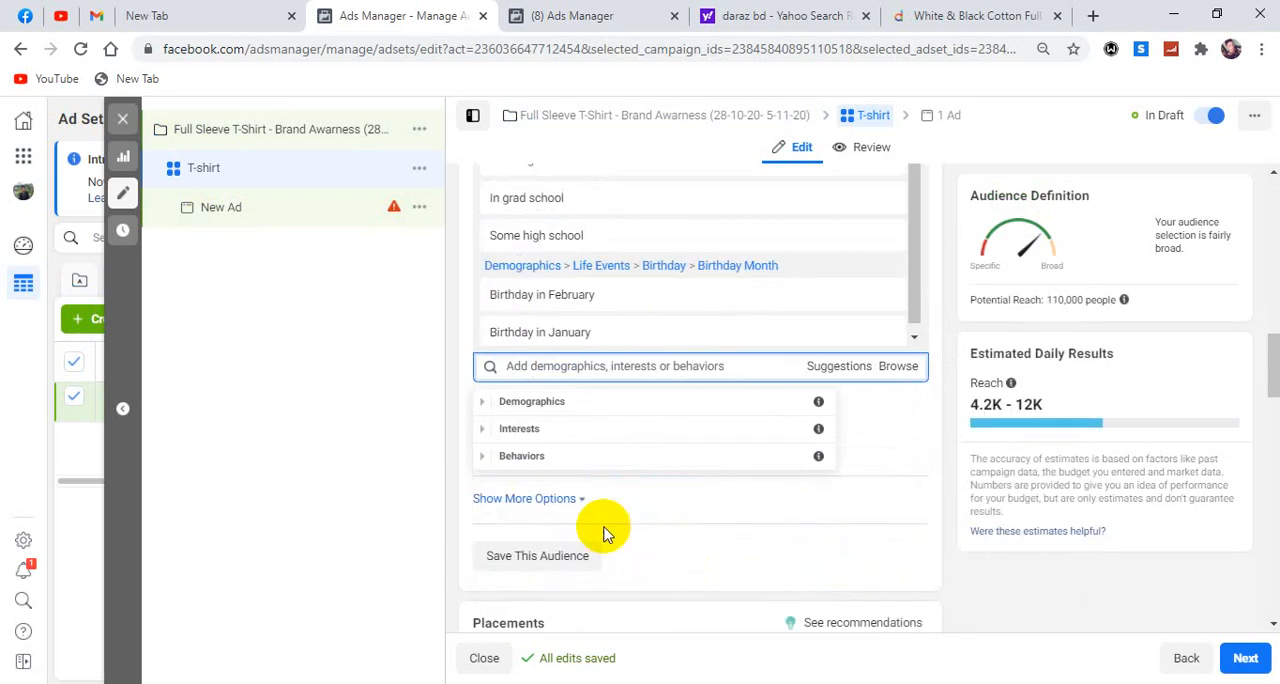
click(485, 455)
scroll(500, 458, down, 1)
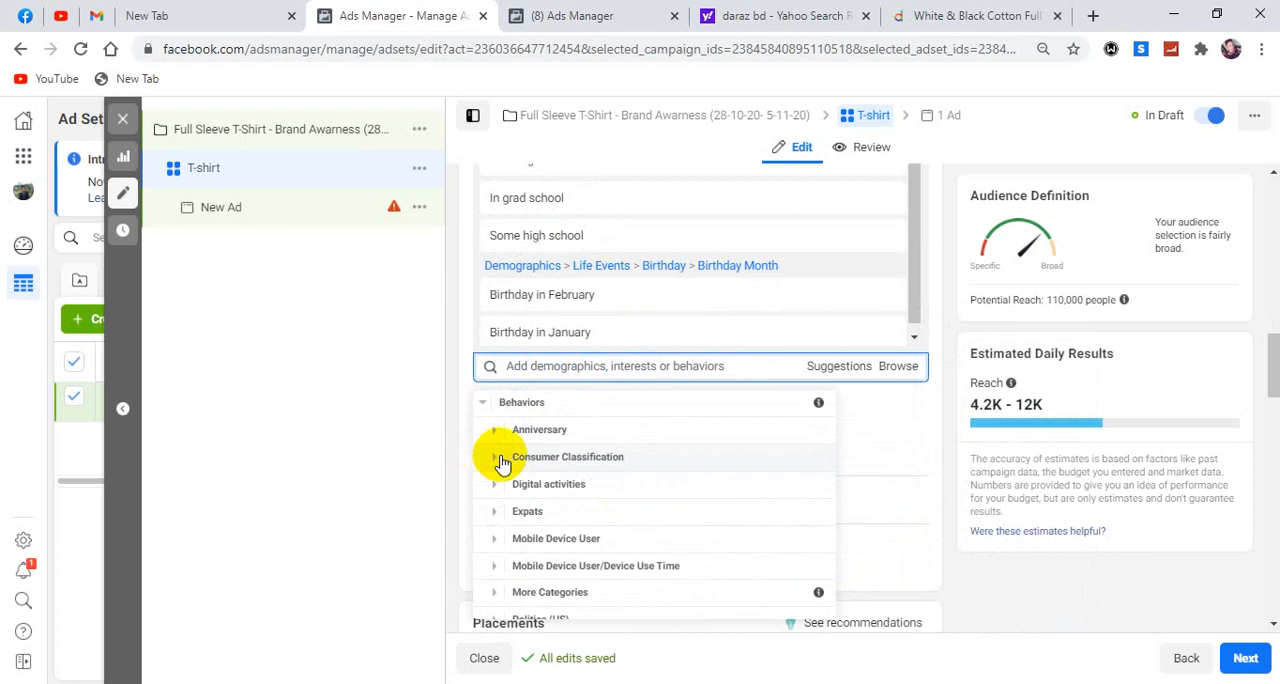
scroll(512, 442, down, 2)
scroll(524, 500, down, 2)
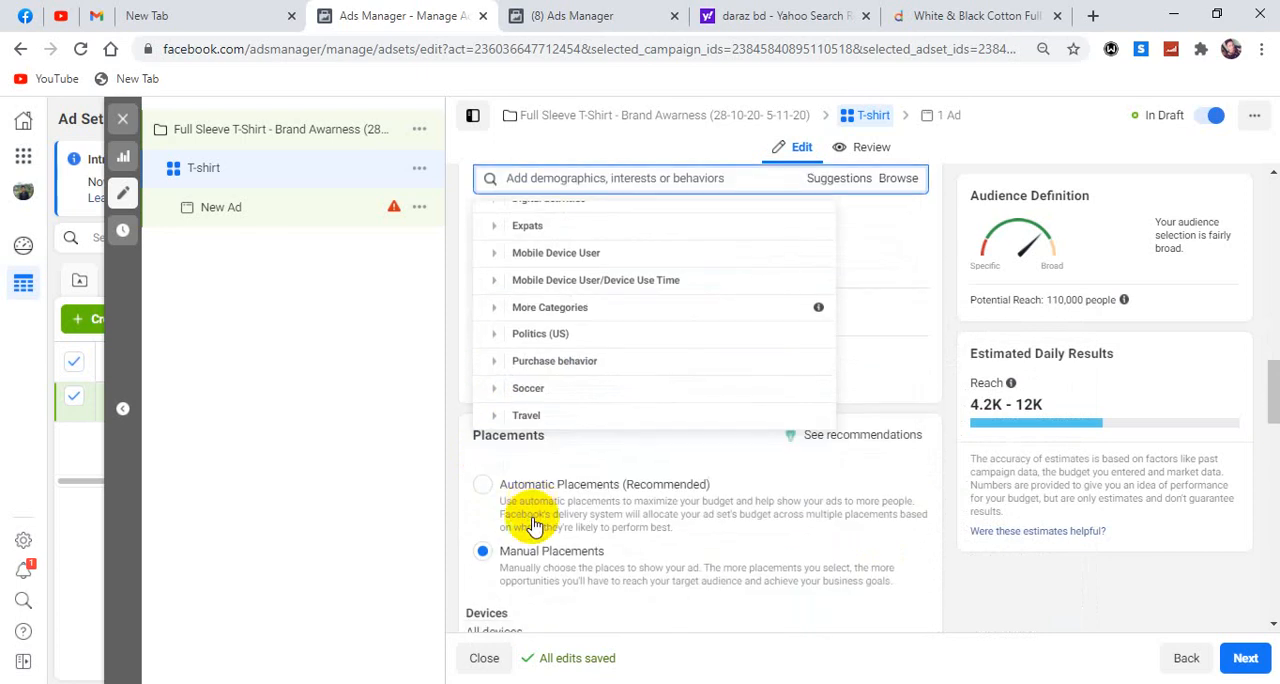
scroll(529, 491, up, 3)
scroll(697, 522, up, 3)
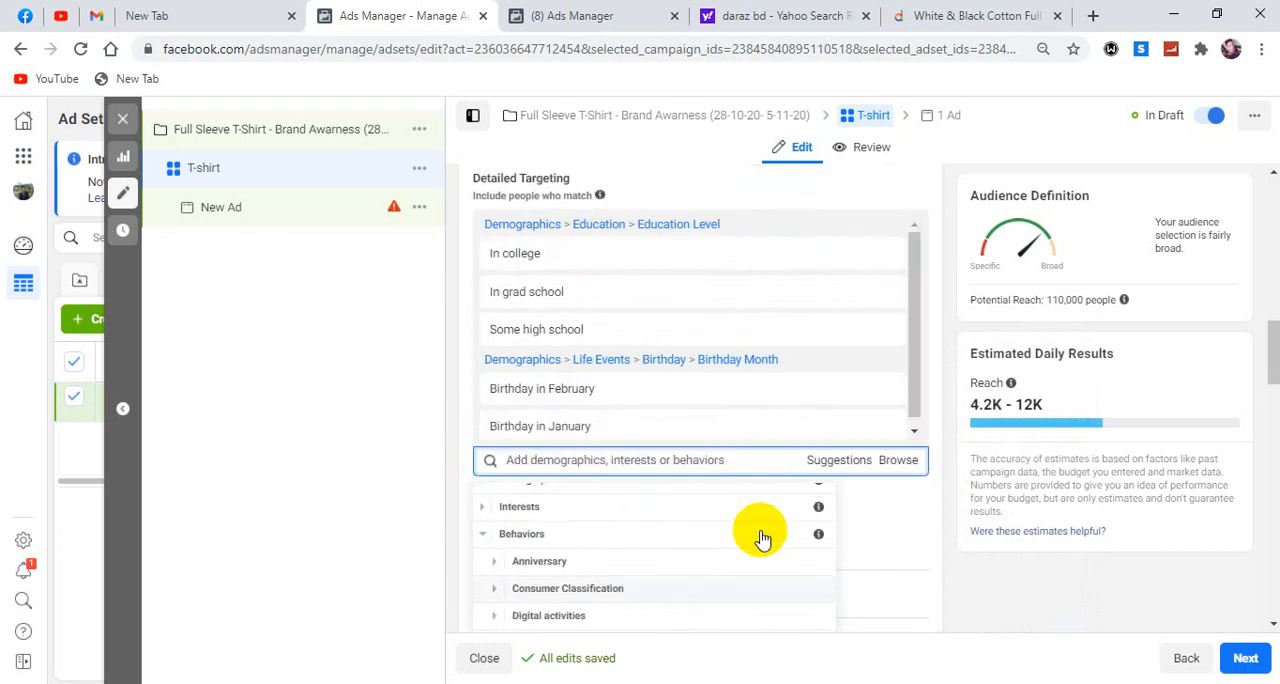
click(483, 552)
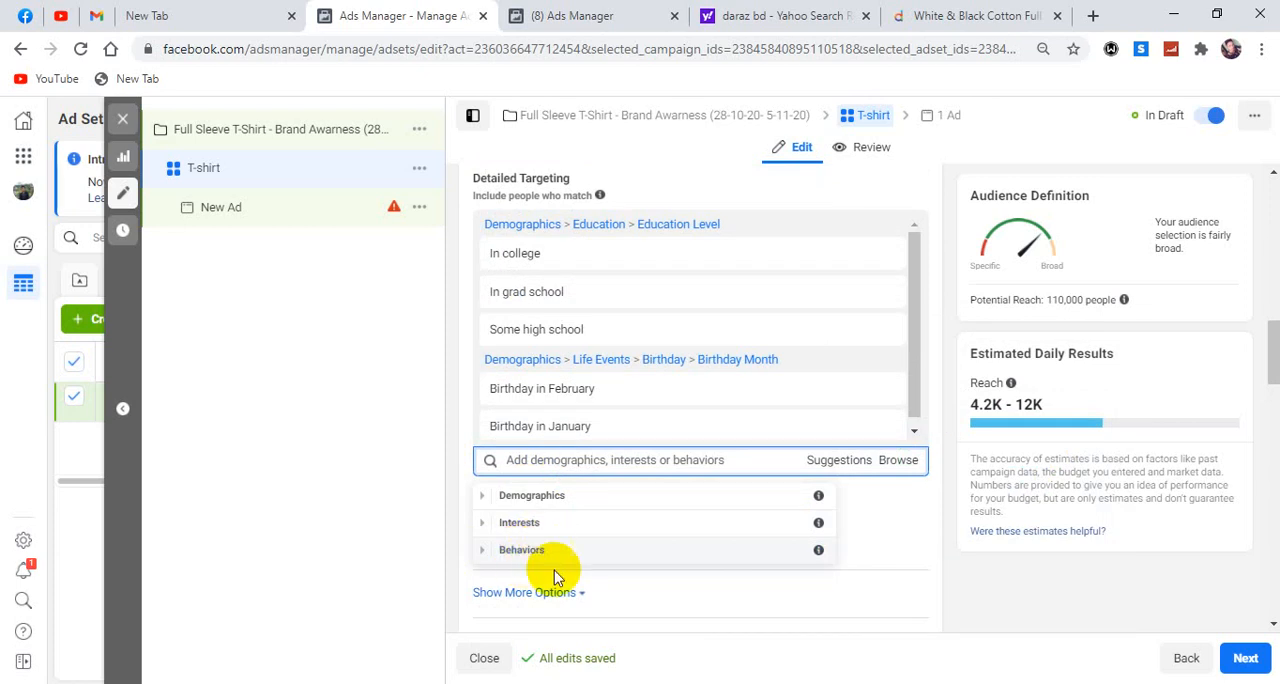
click(951, 539)
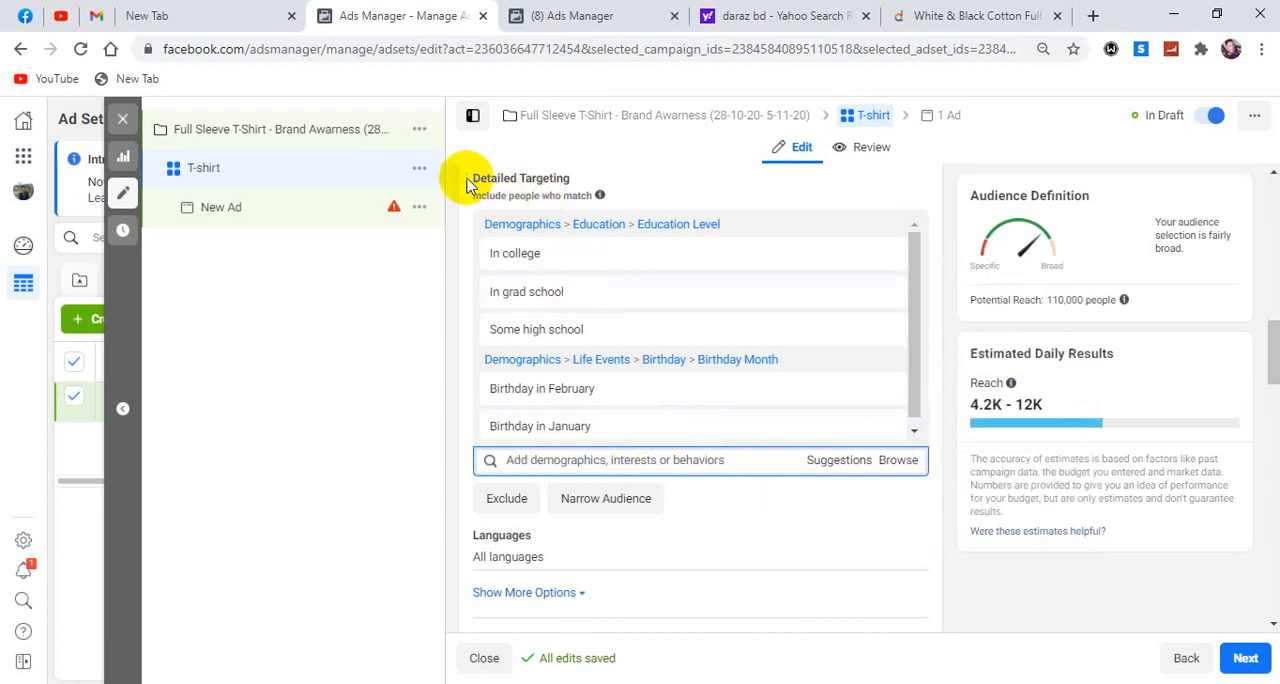
Review the education level and birthday month options selected in the ad set's detailed targeting.
drag(471, 172, 594, 177)
drag(569, 251, 481, 250)
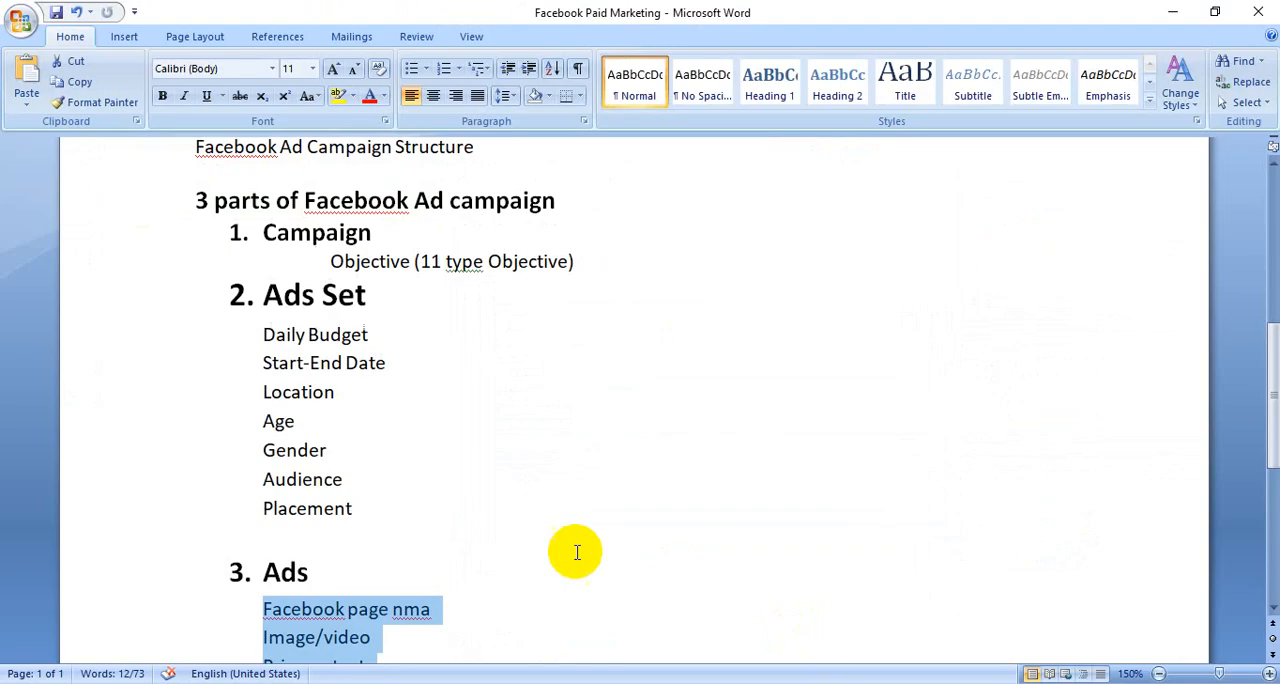
scroll(440, 400, down, 2)
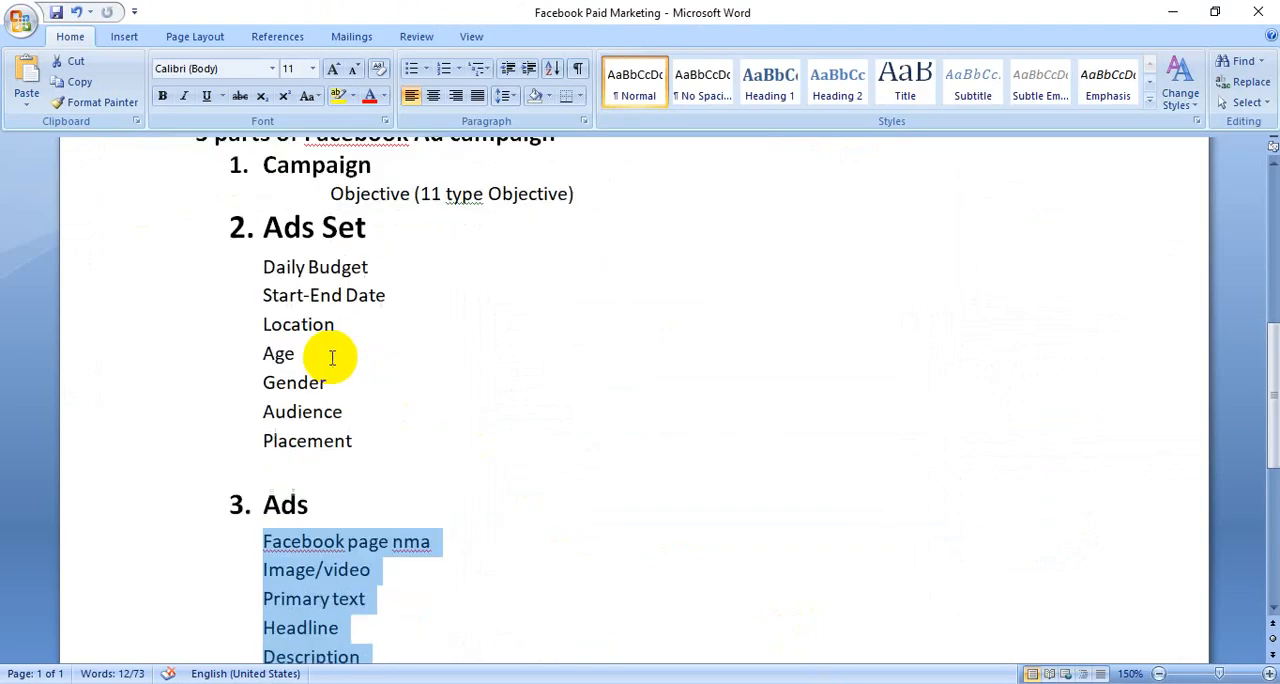
Switch to the Facebook Paid Marketing document in Word and review the items listed under Campaign, Ads Set and Ads.
click(241, 174)
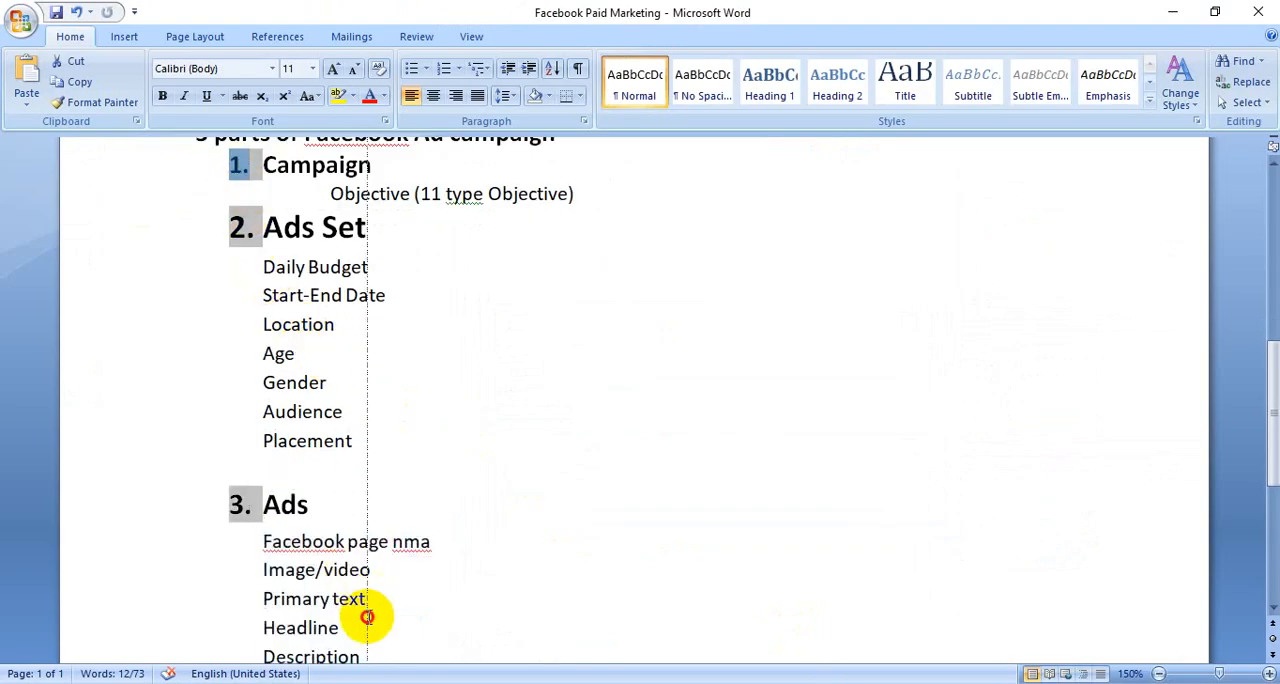
scroll(345, 495, down, 2)
scroll(371, 504, up, 2)
scroll(354, 511, up, 1)
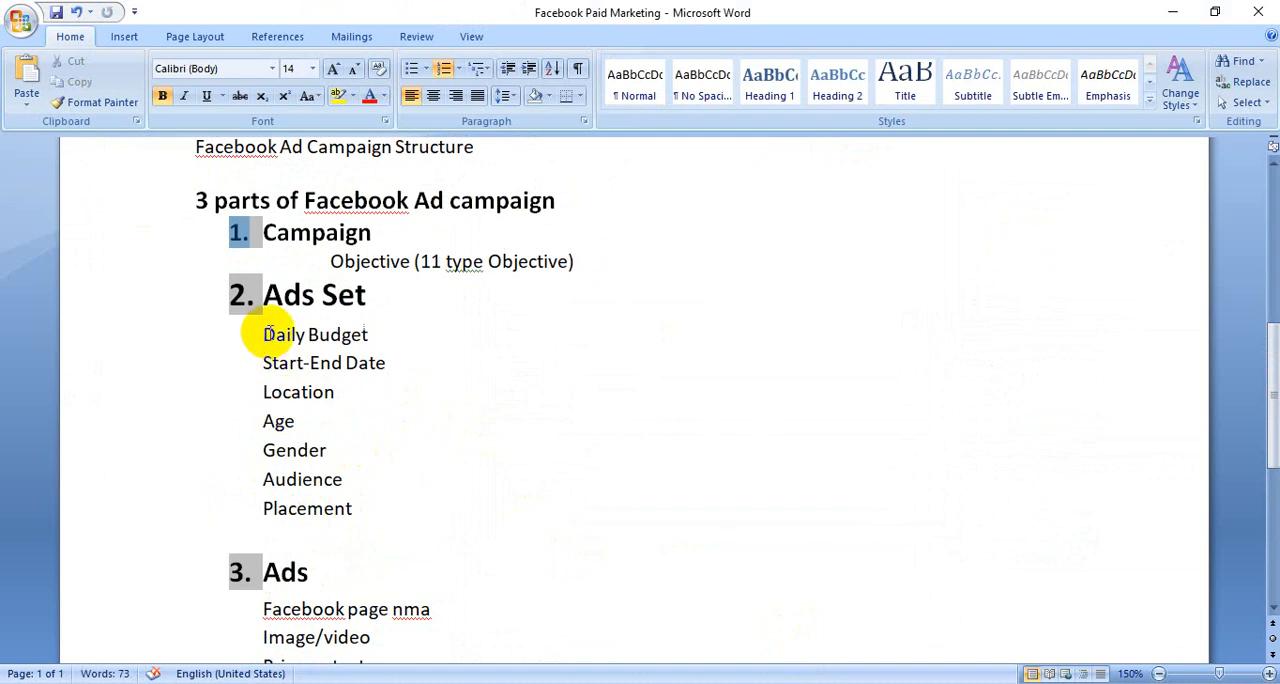
scroll(368, 525, down, 2)
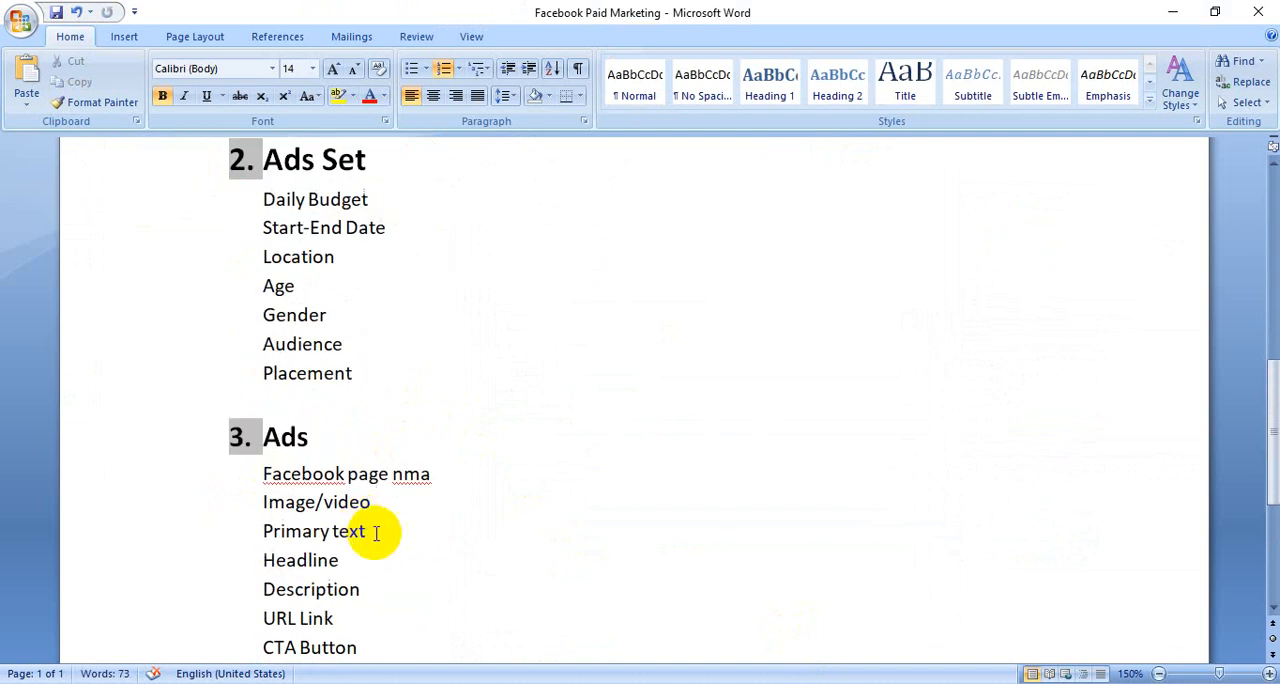
click(375, 556)
scroll(383, 552, down, 2)
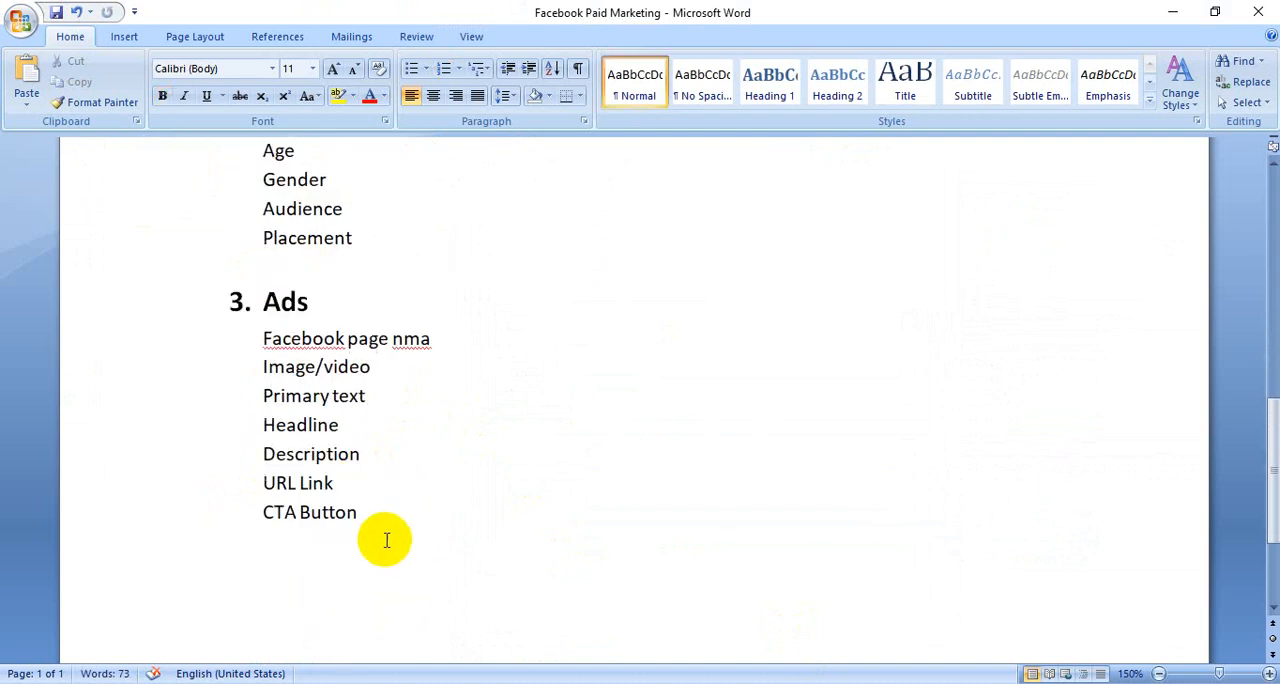
click(383, 512)
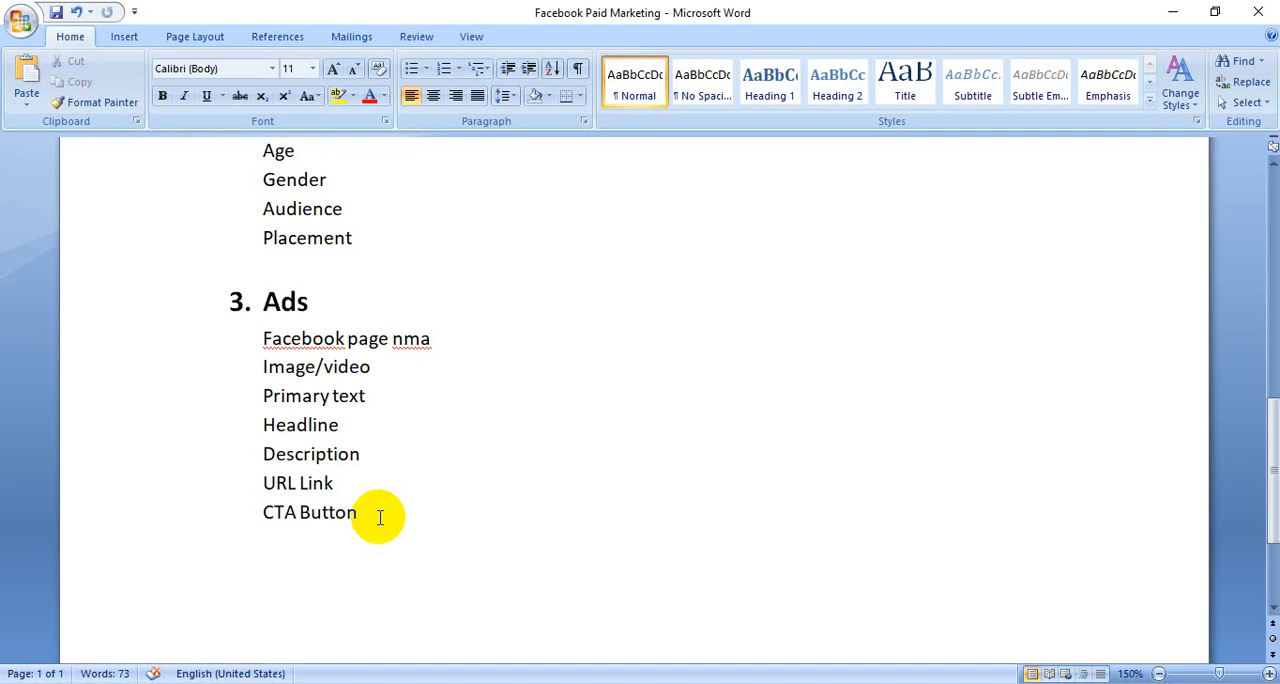
drag(371, 520, 279, 347)
scroll(300, 347, up, 2)
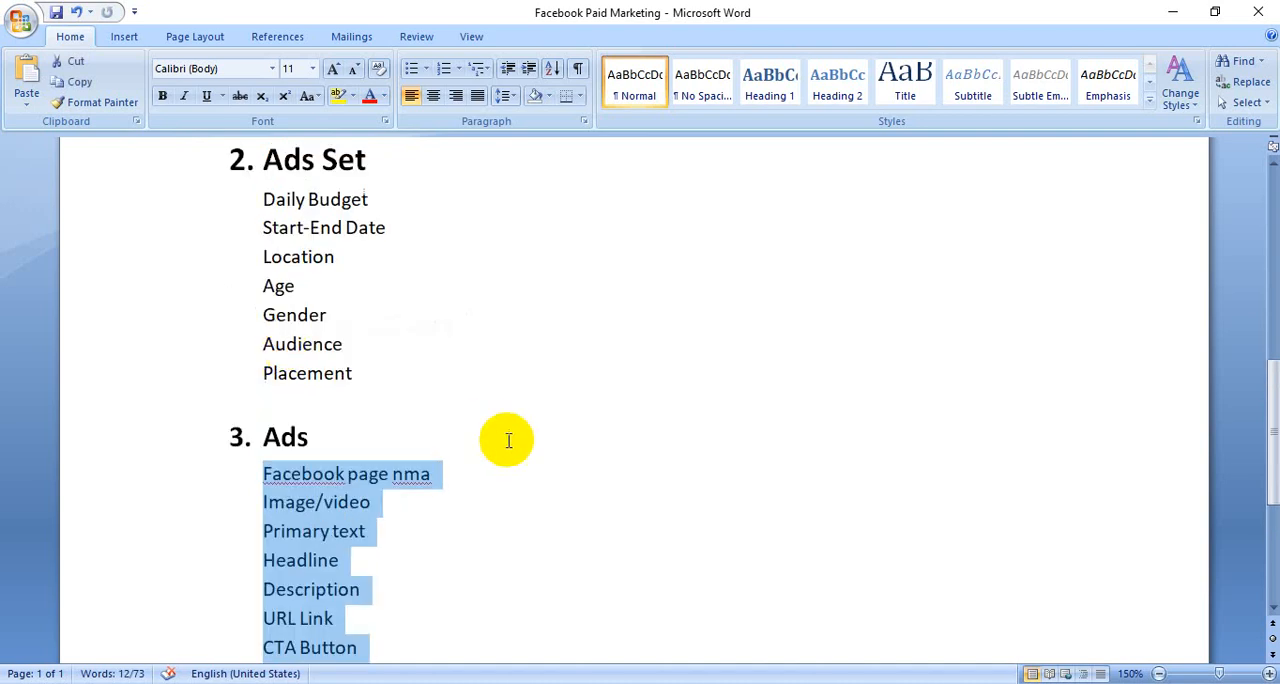
click(366, 386)
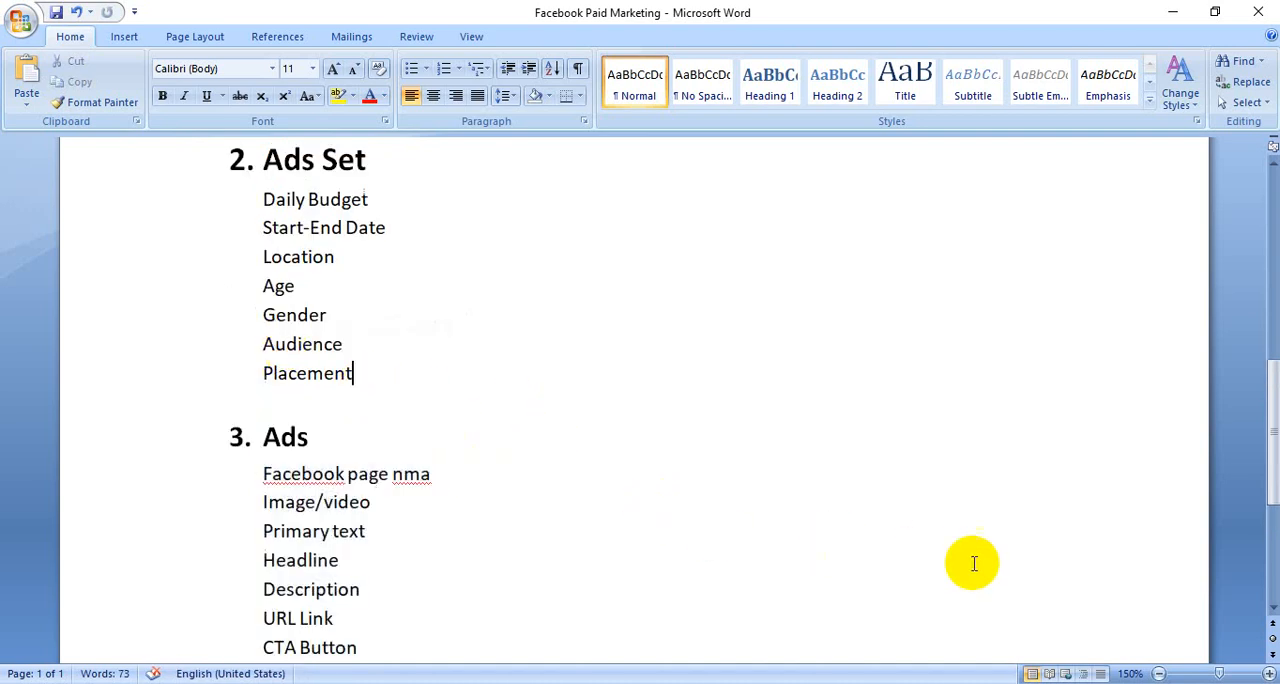
click(1058, 683)
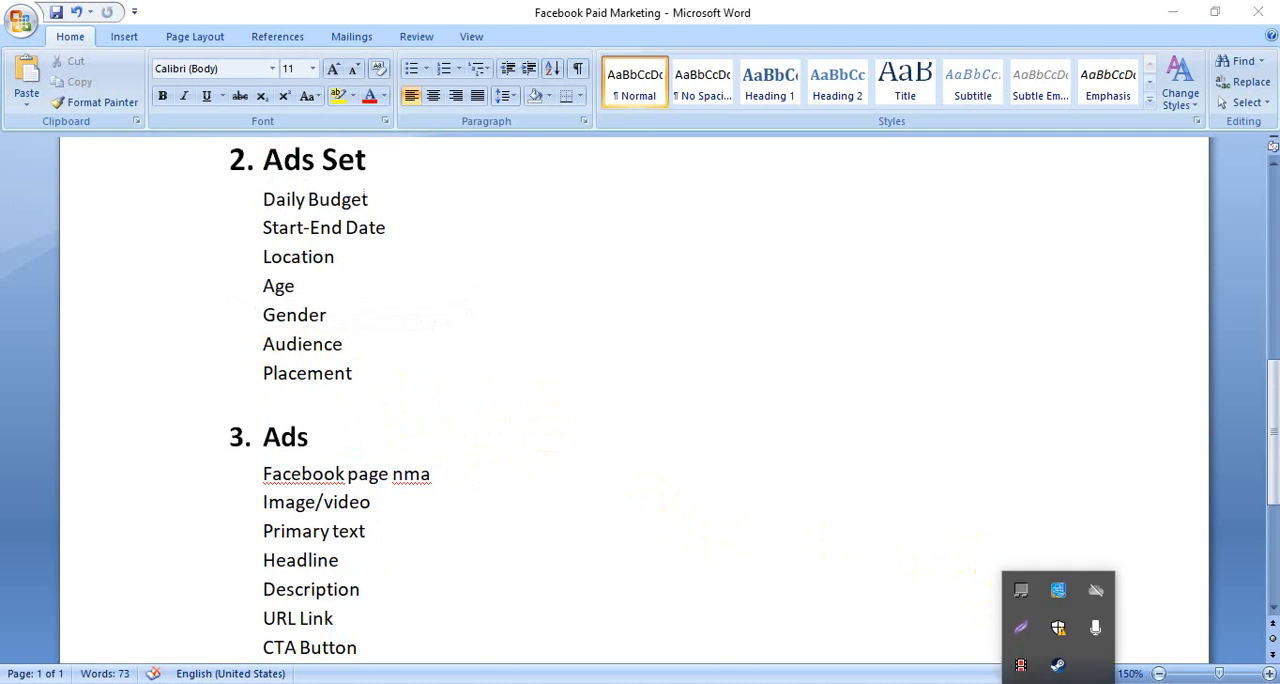